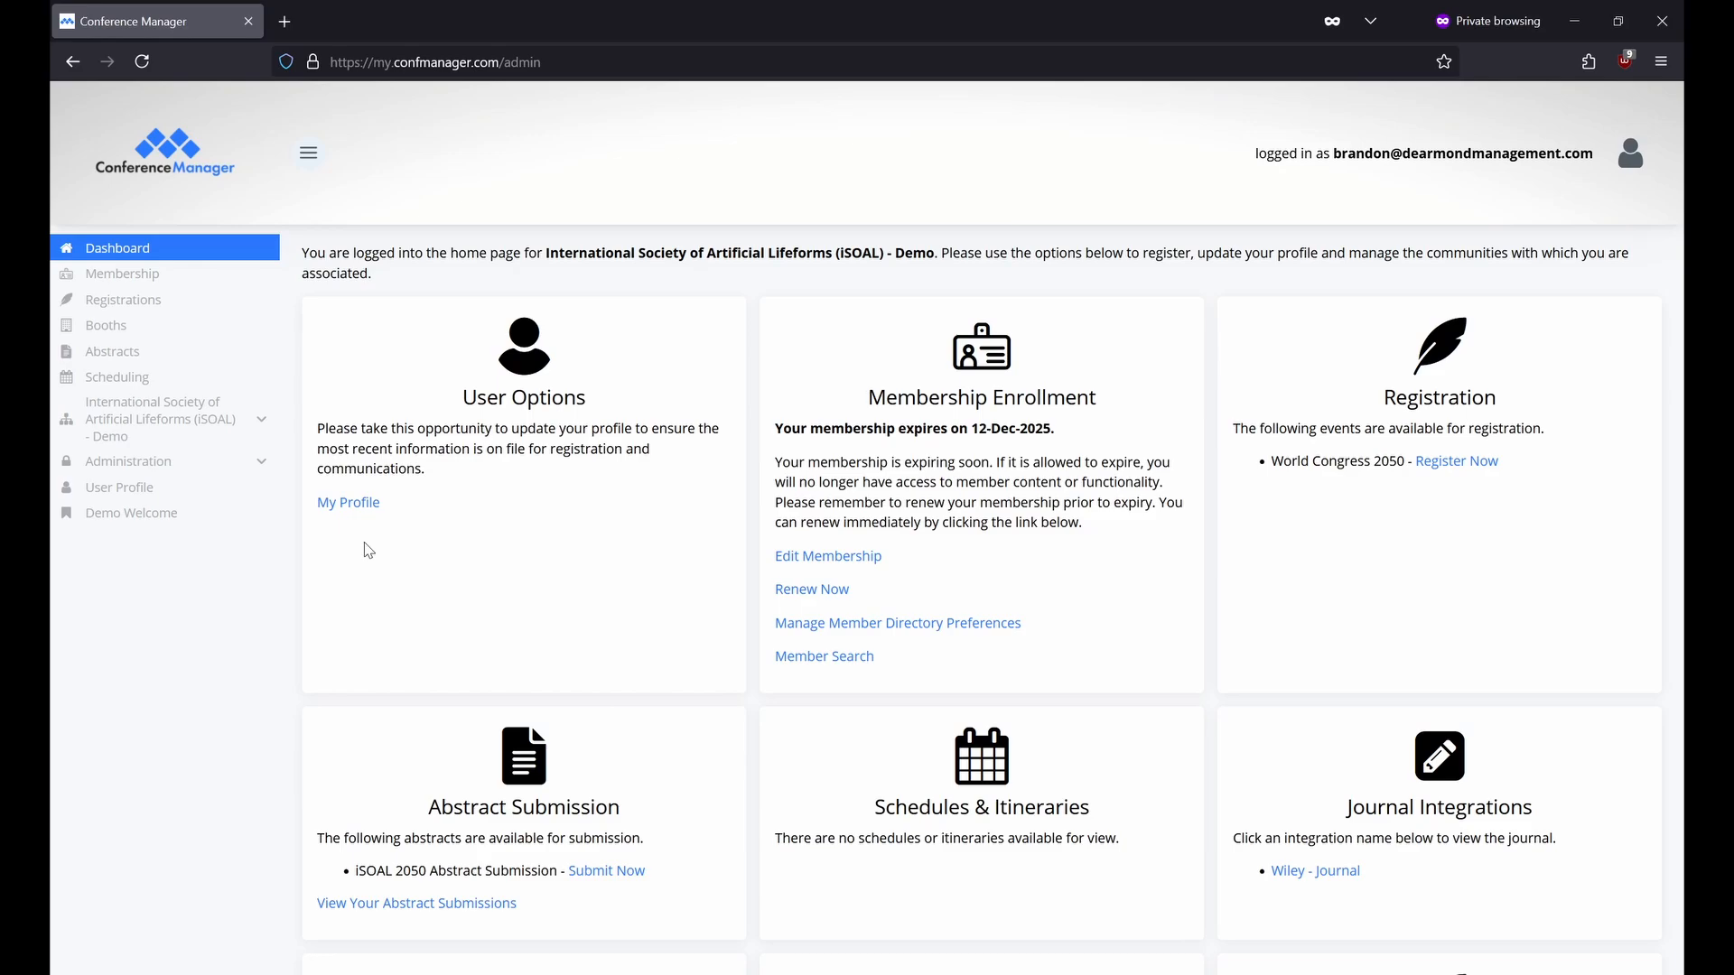
Open the iSOAL community's settings, then go back to the dashboard and open Manage Abstracts.
left_click(271, 434)
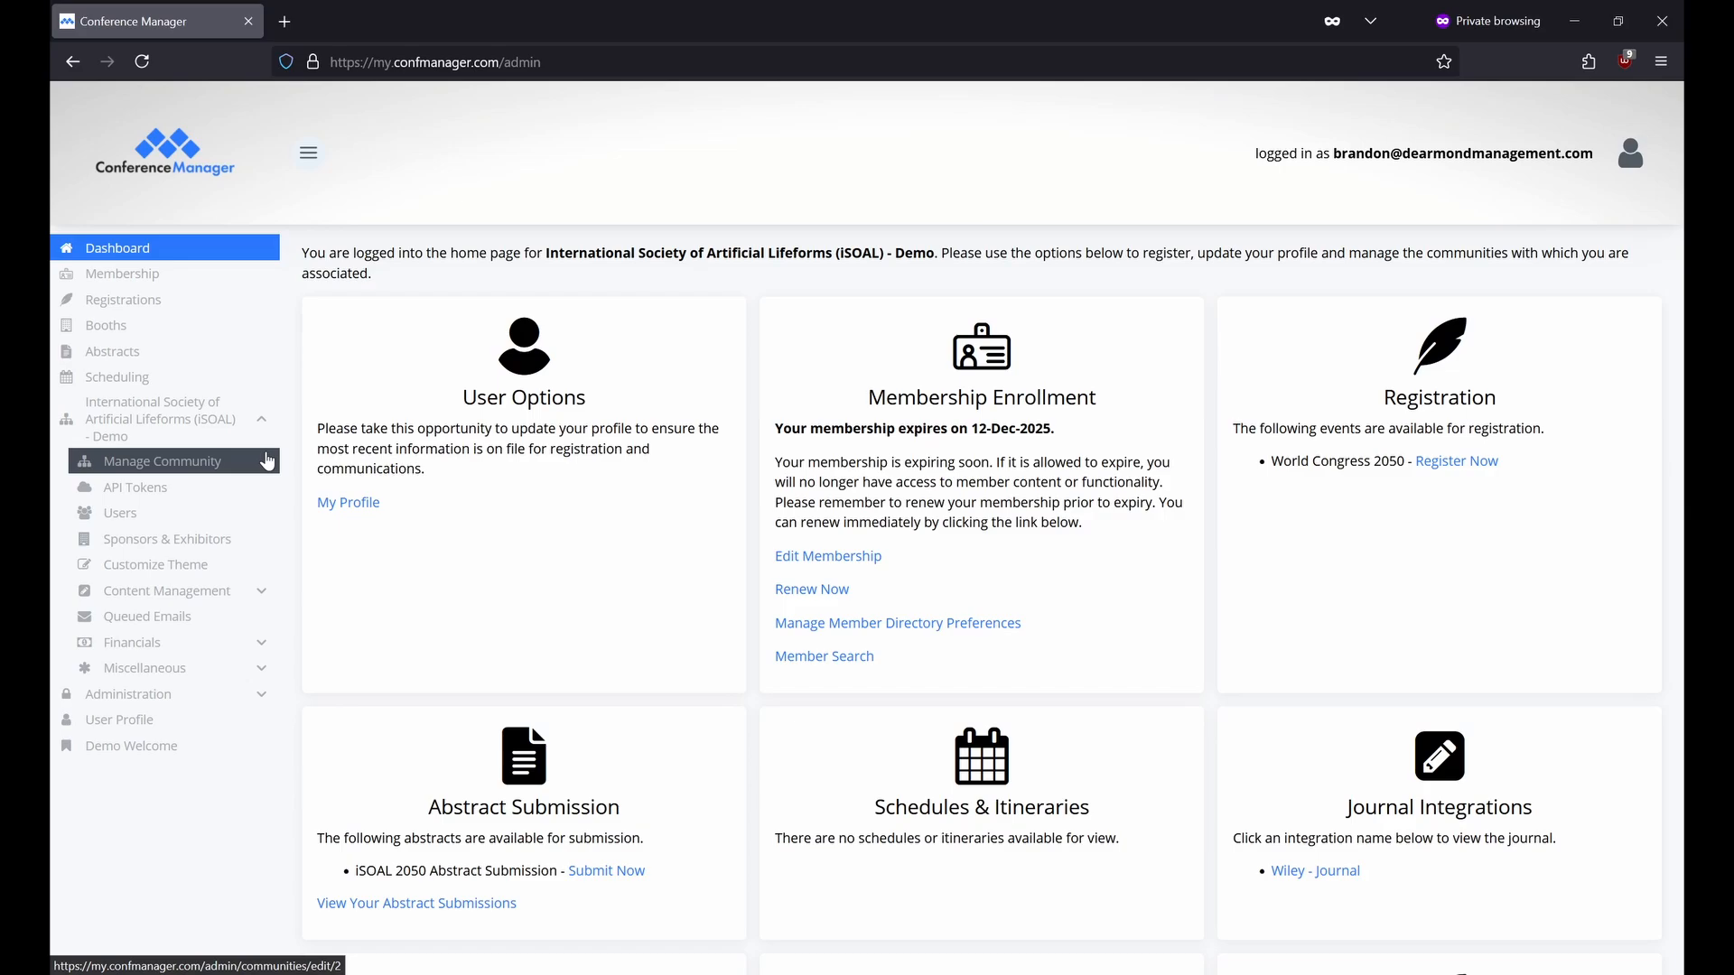
left_click(268, 462)
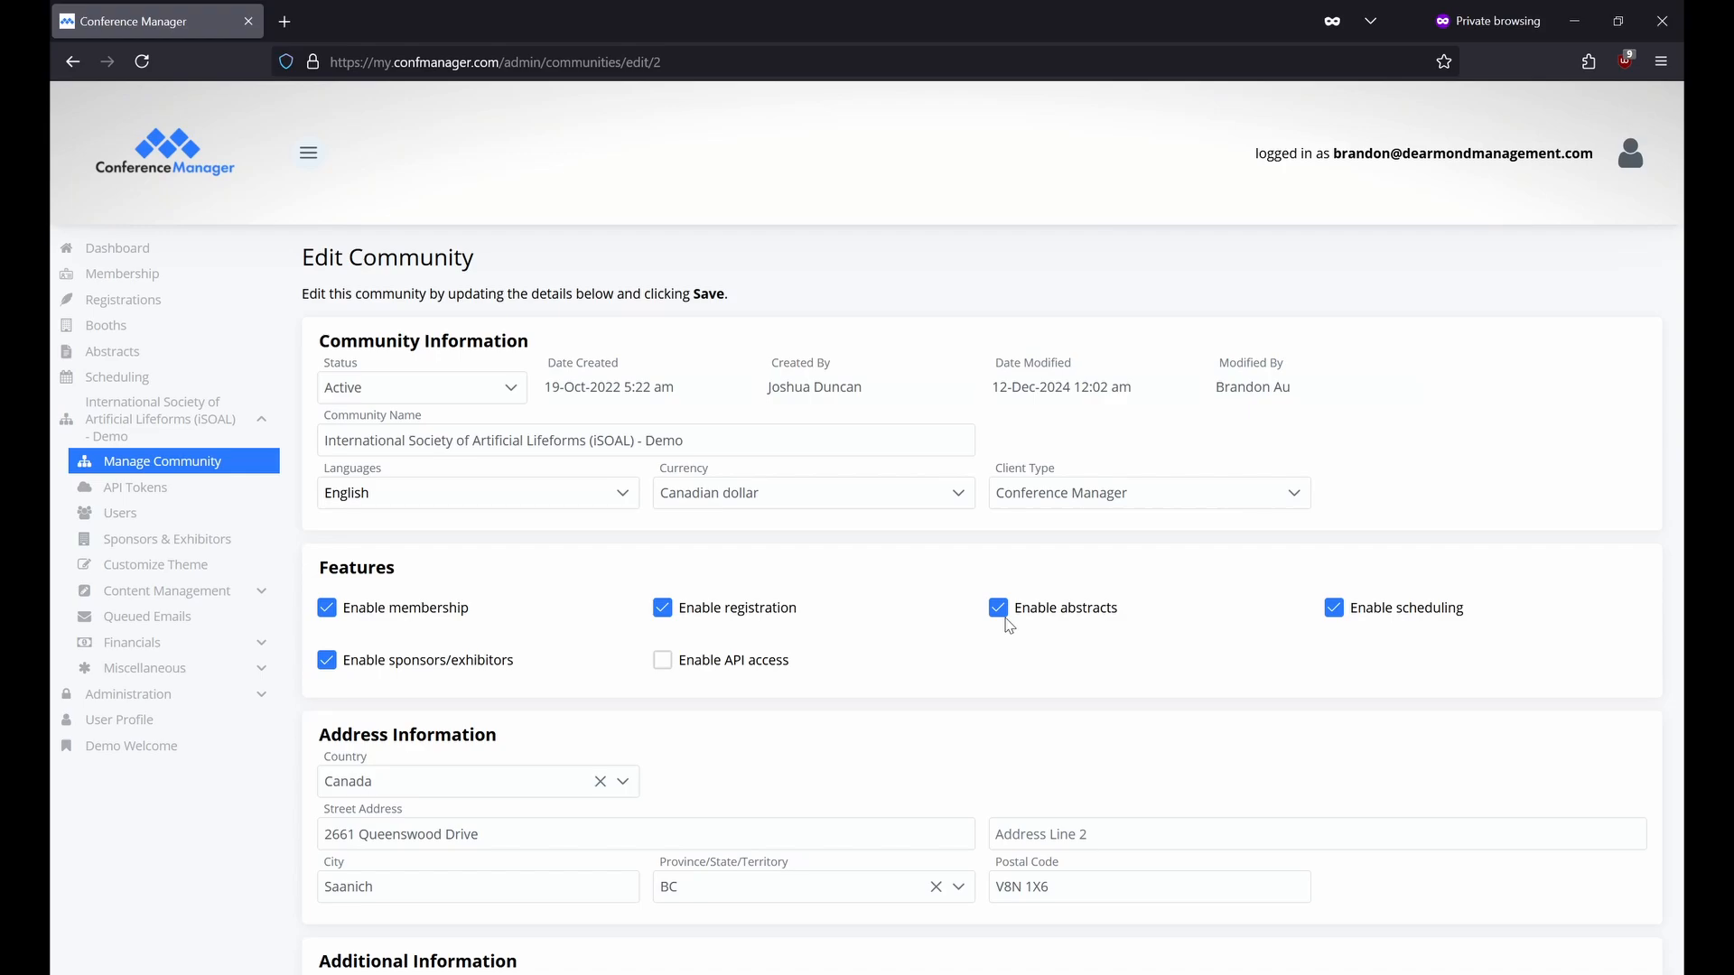
left_click(136, 249)
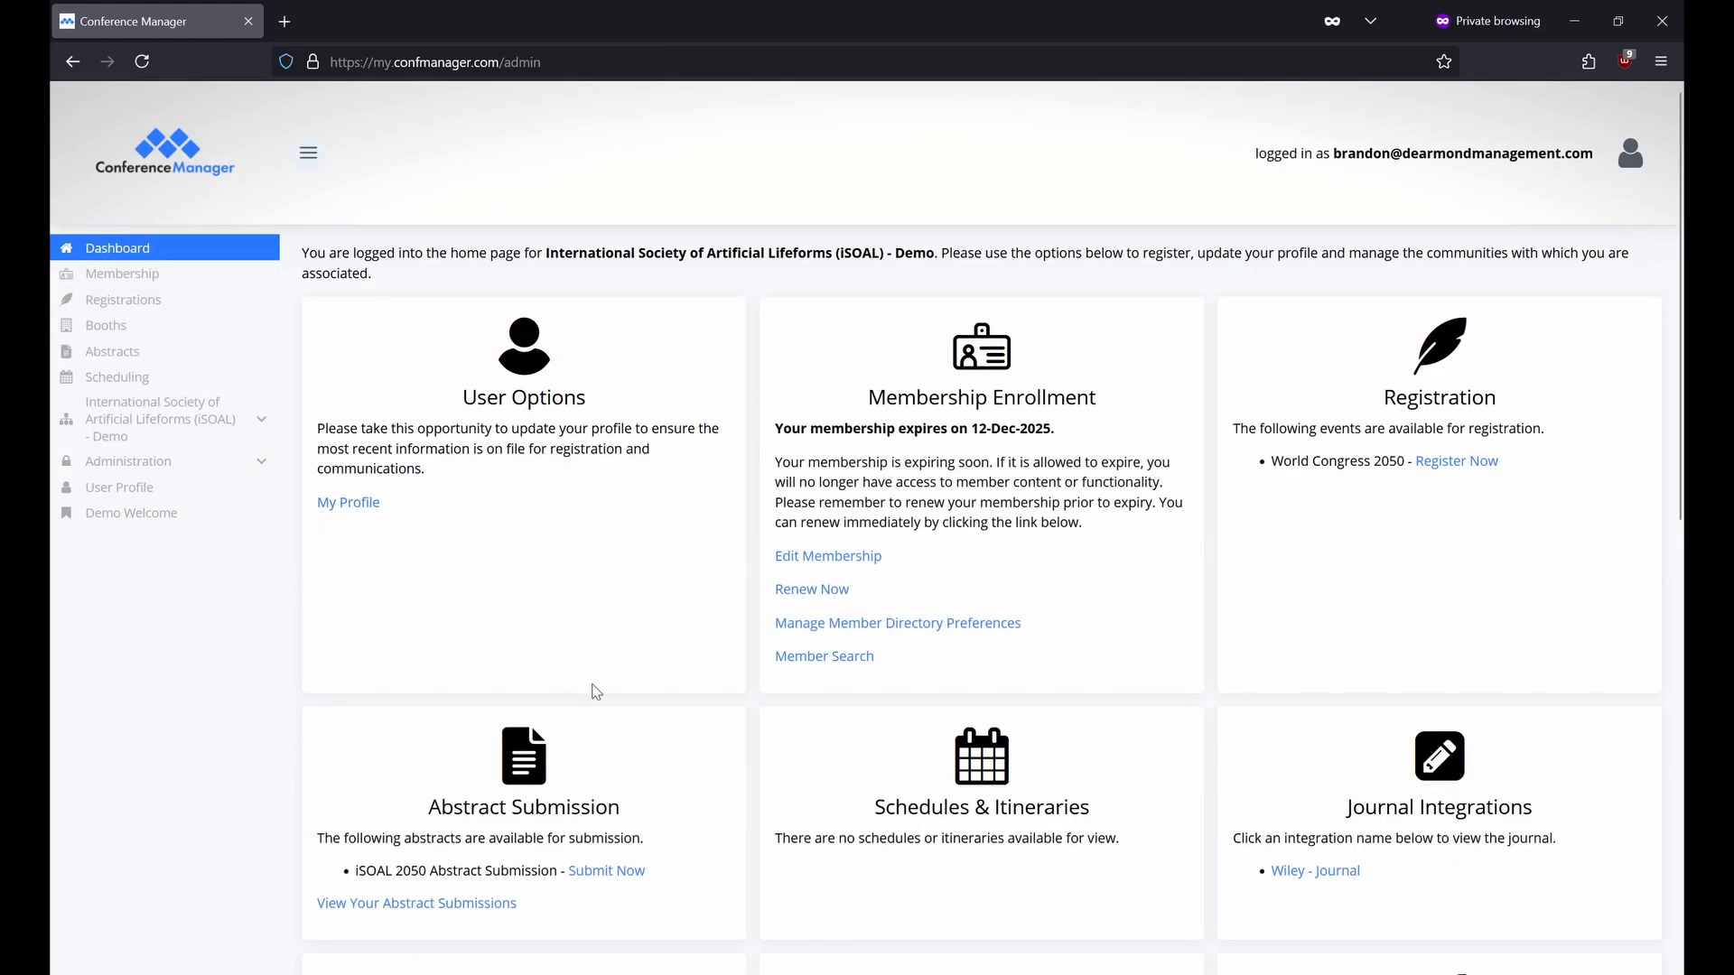
scroll(827, 782, "down", 1)
scroll(827, 782, "down", 7)
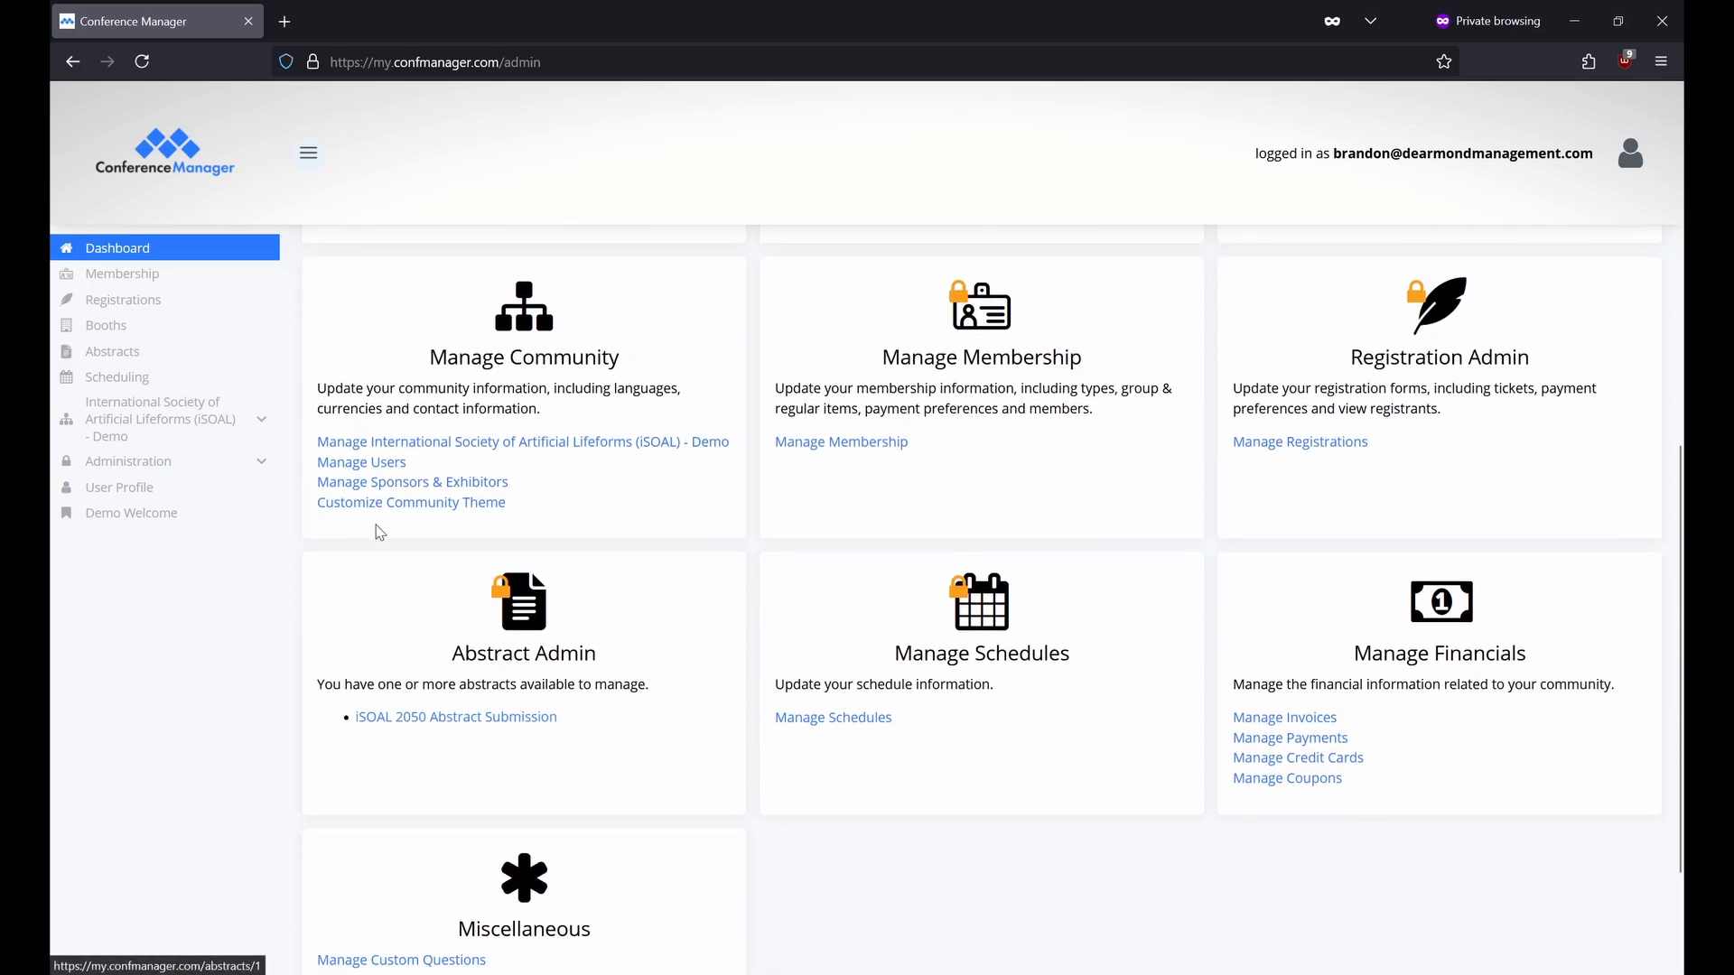
left_click(187, 358)
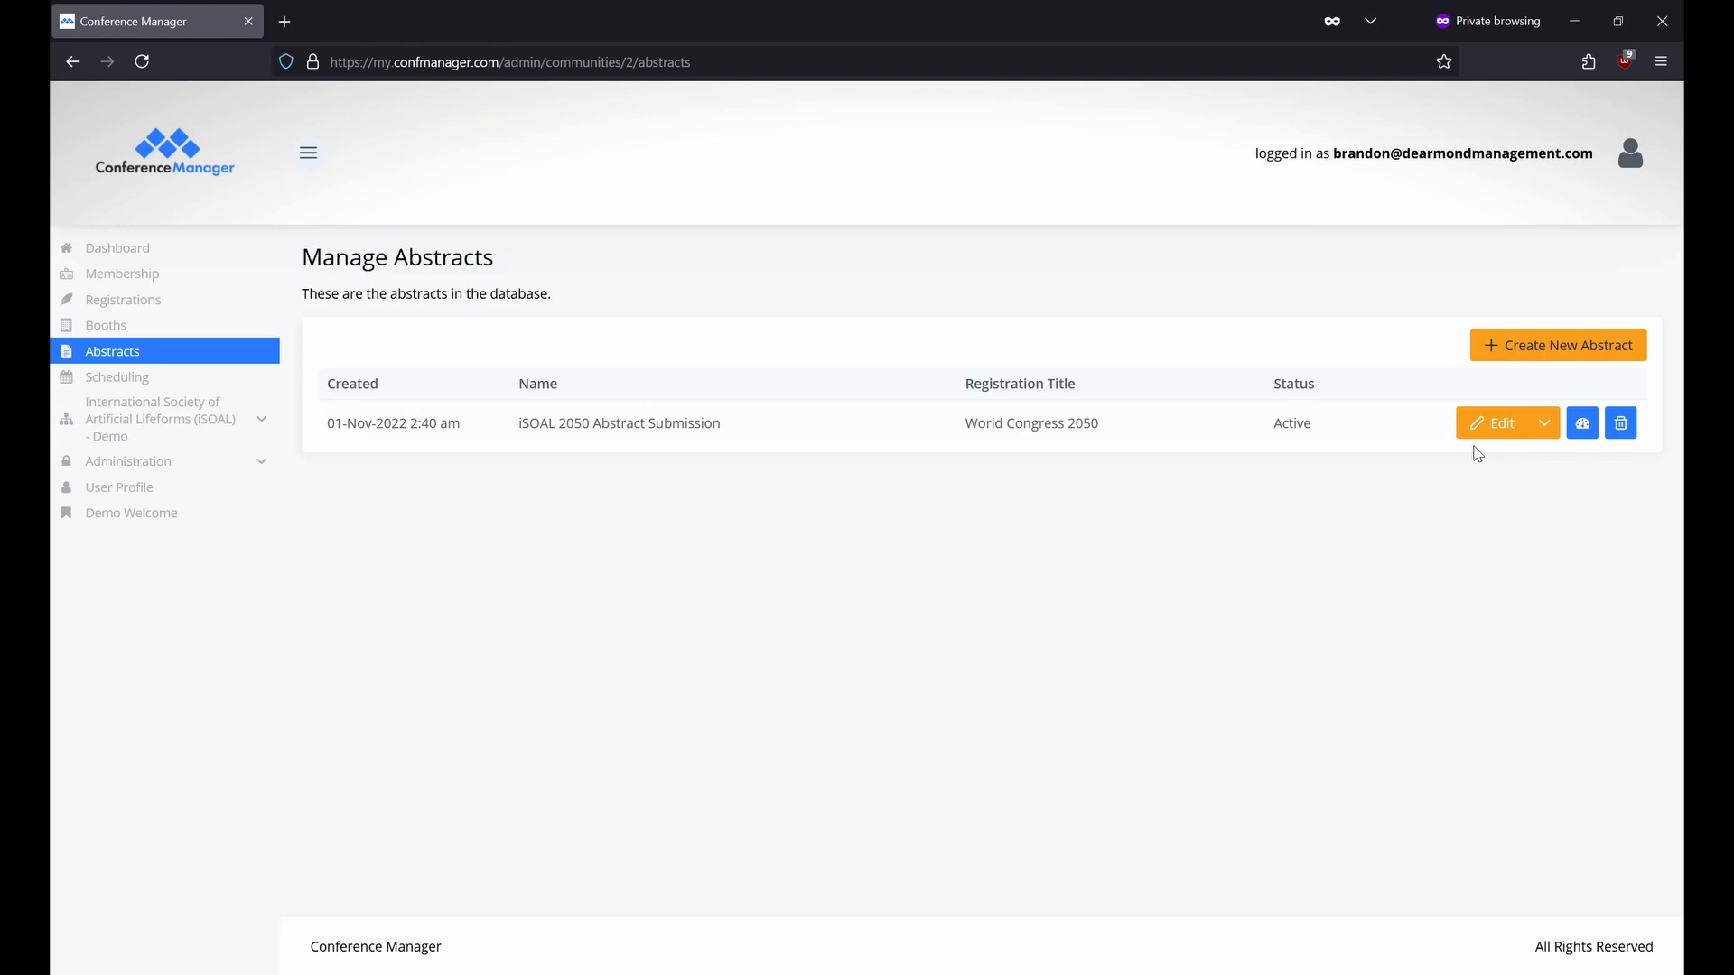
Review the Edit options for iSOAL 2050 Abstract Submission, then open its management dashboard.
left_click(1546, 427)
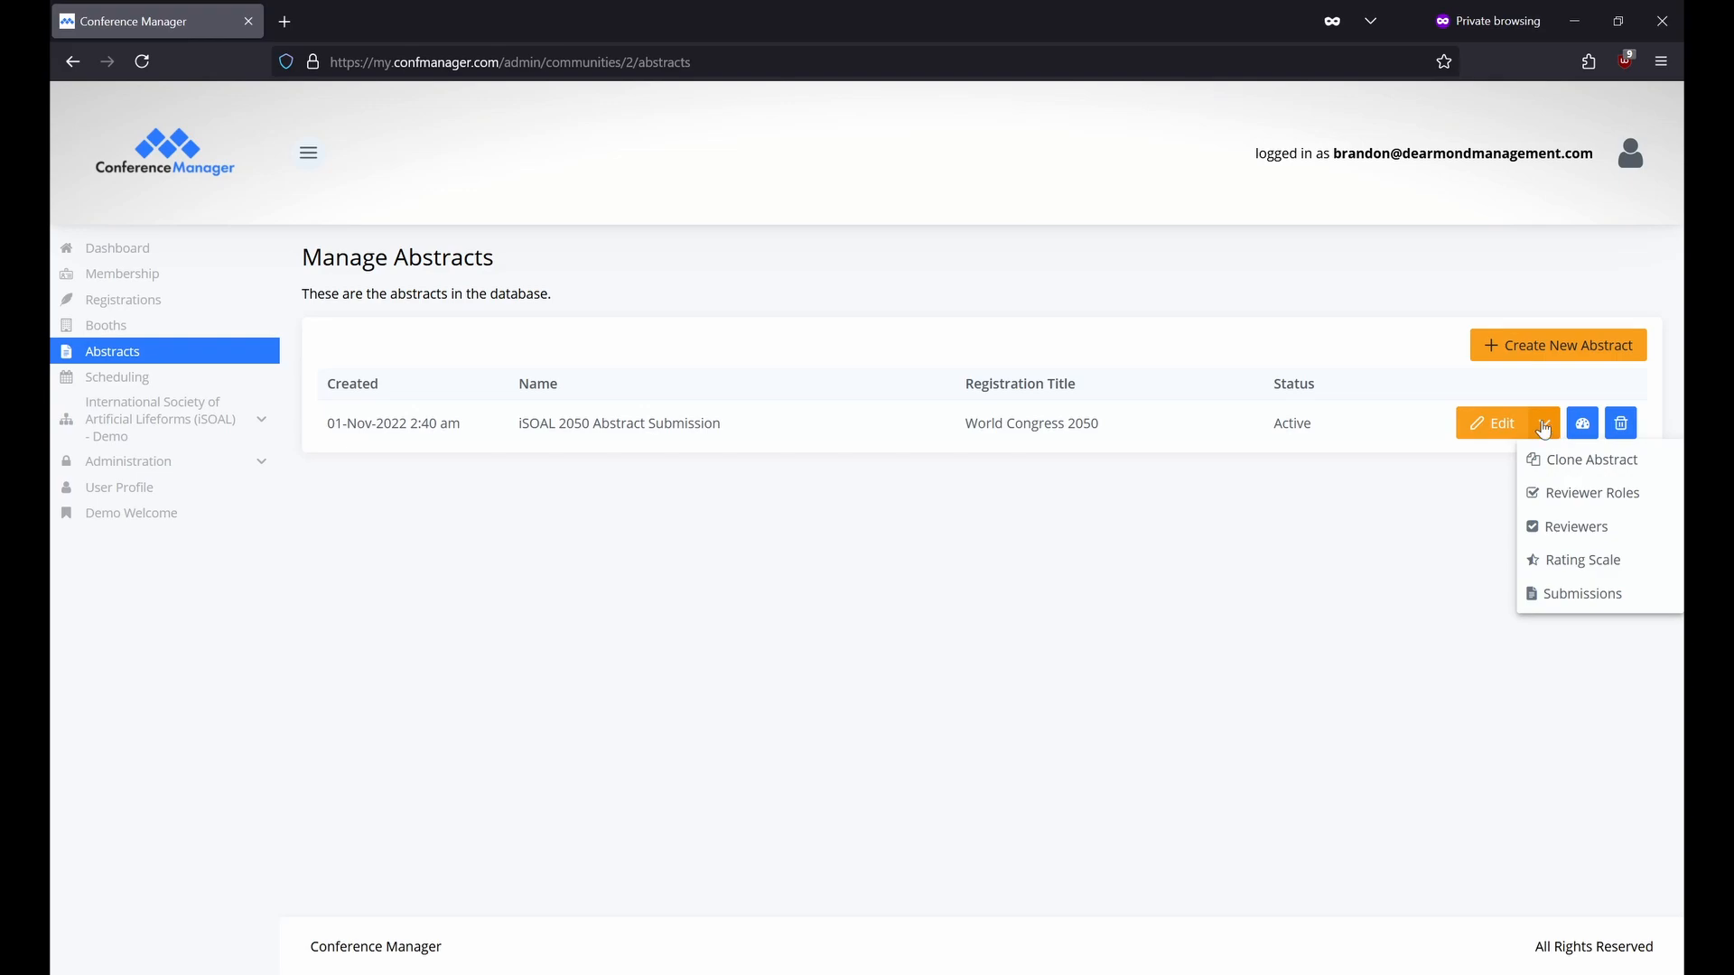
left_click(1589, 427)
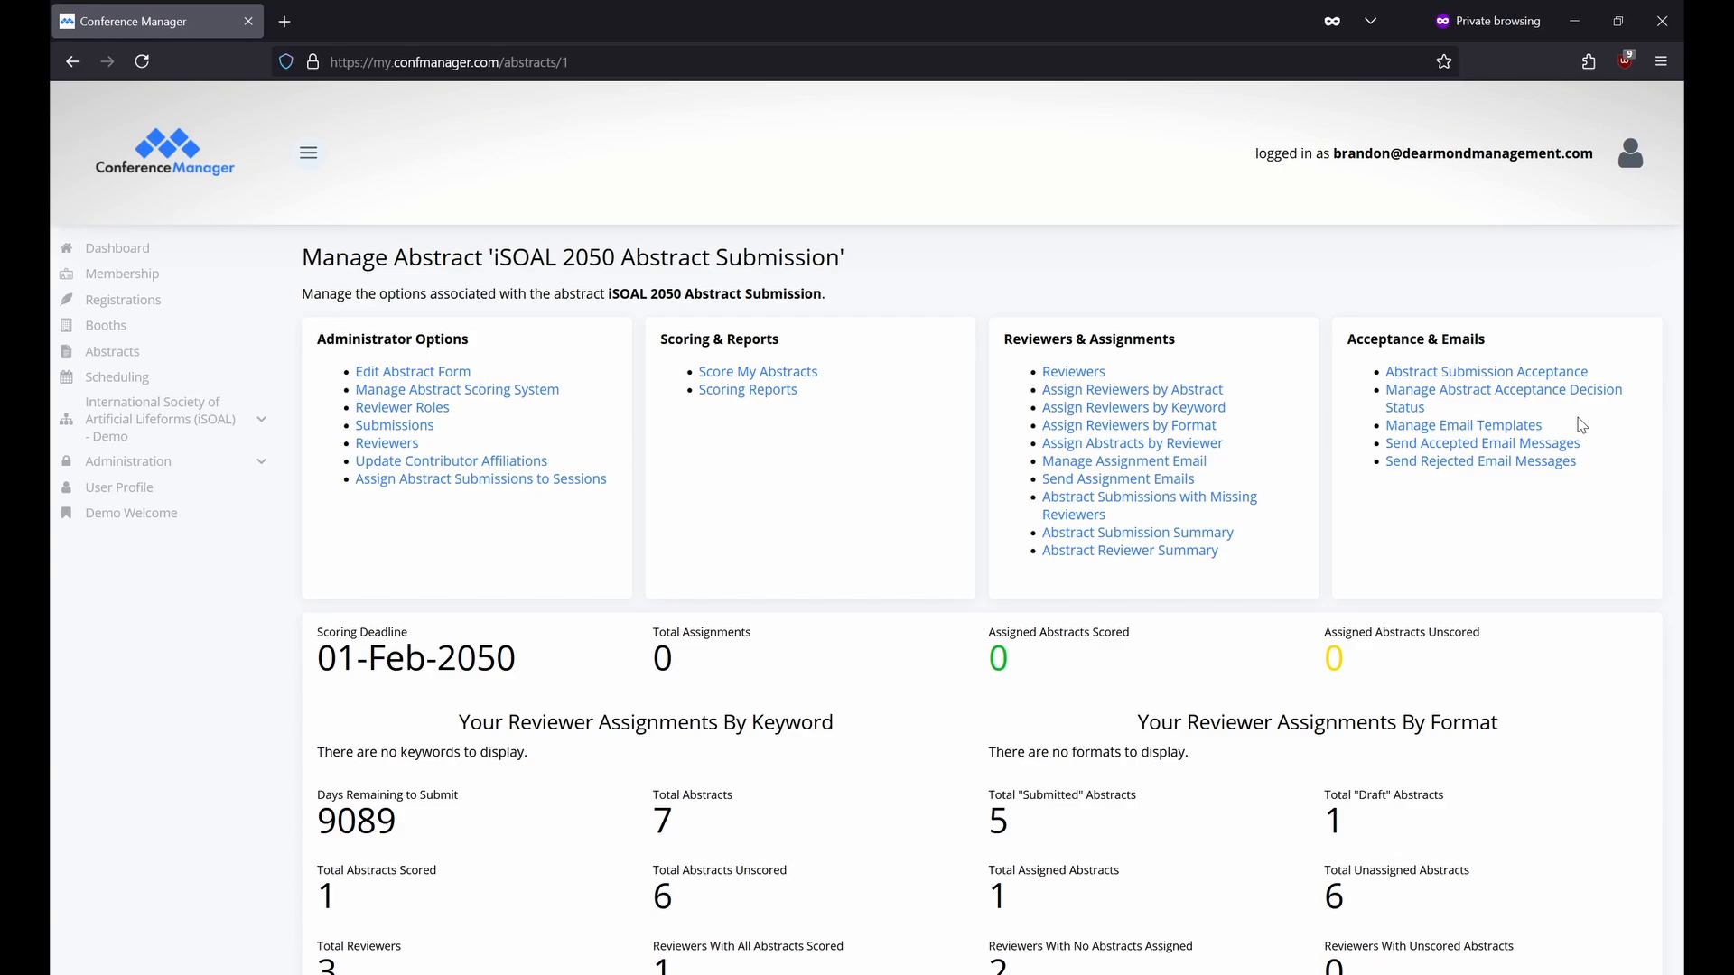
Open Edit Abstract Form from the Administrator Options.
left_click(469, 374)
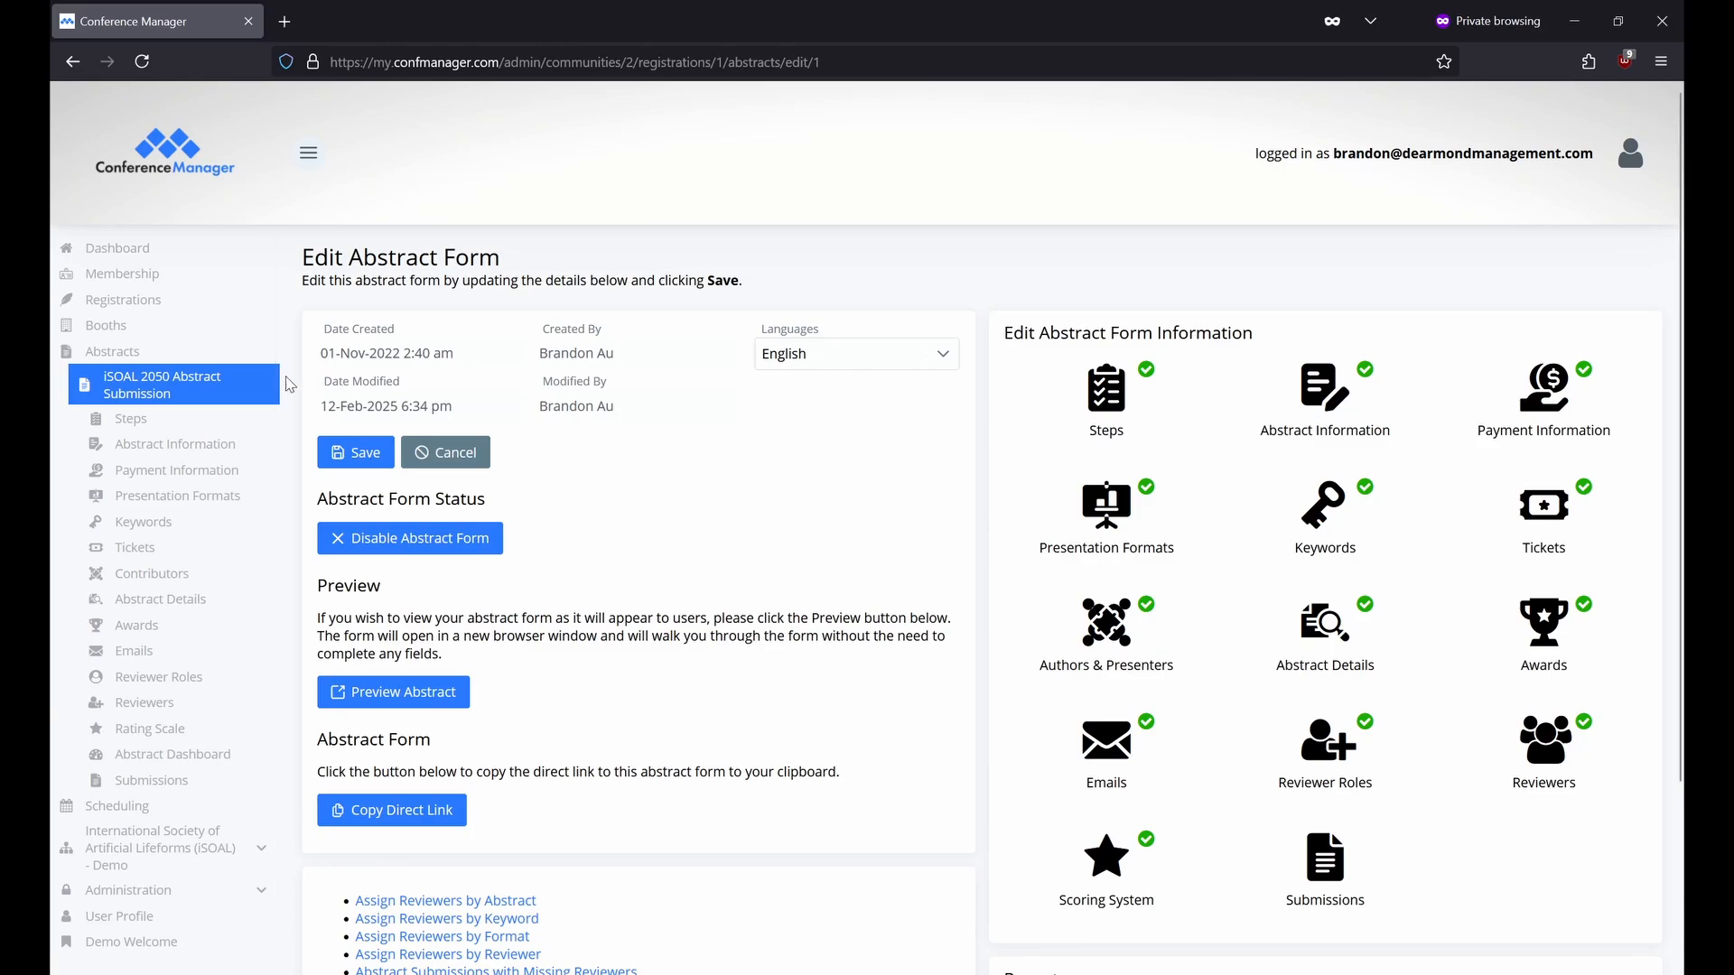
left_click(192, 363)
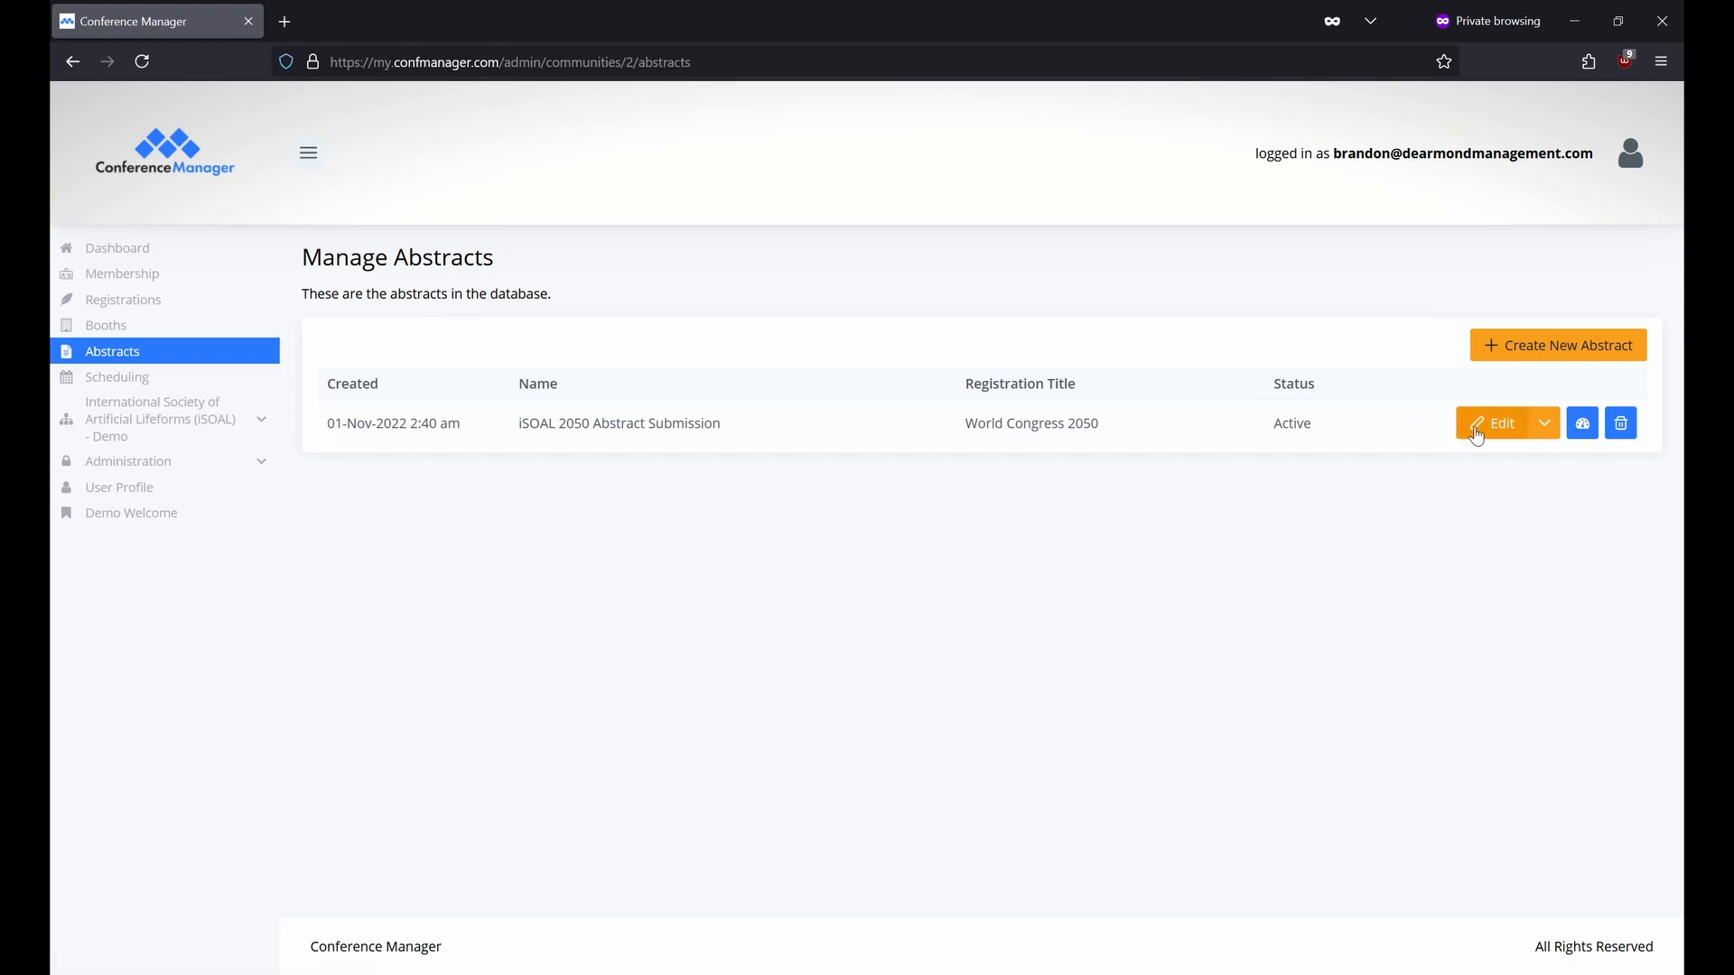
left_click(1476, 433)
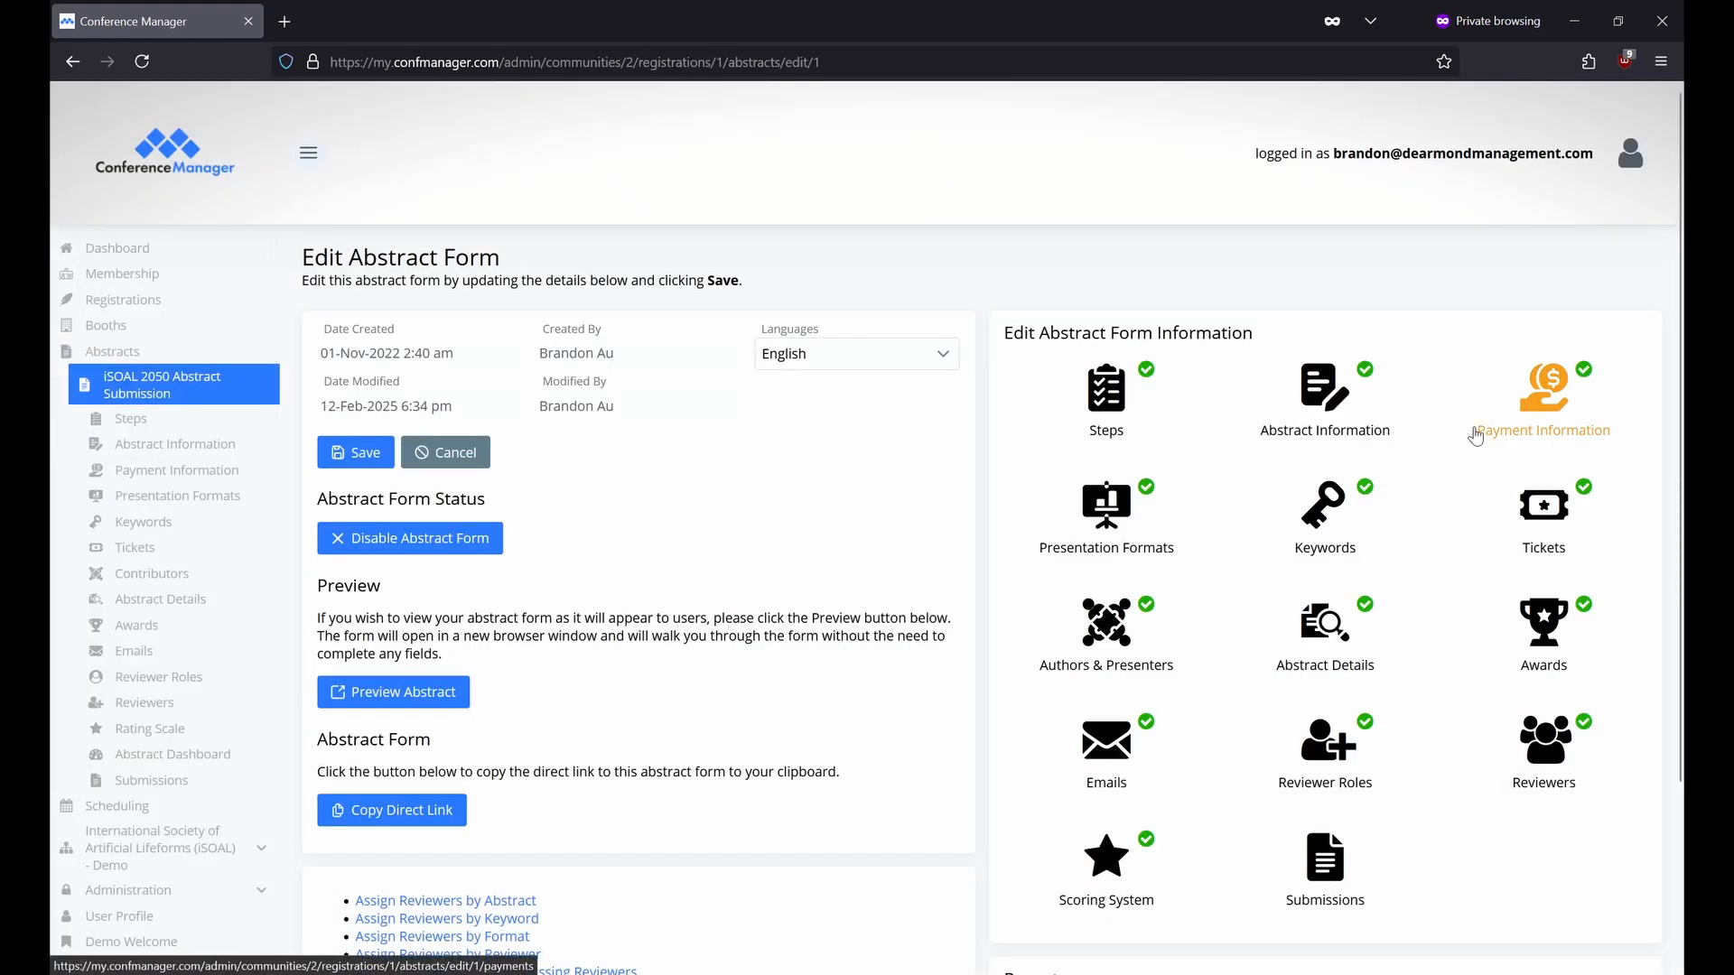
left_click(951, 362)
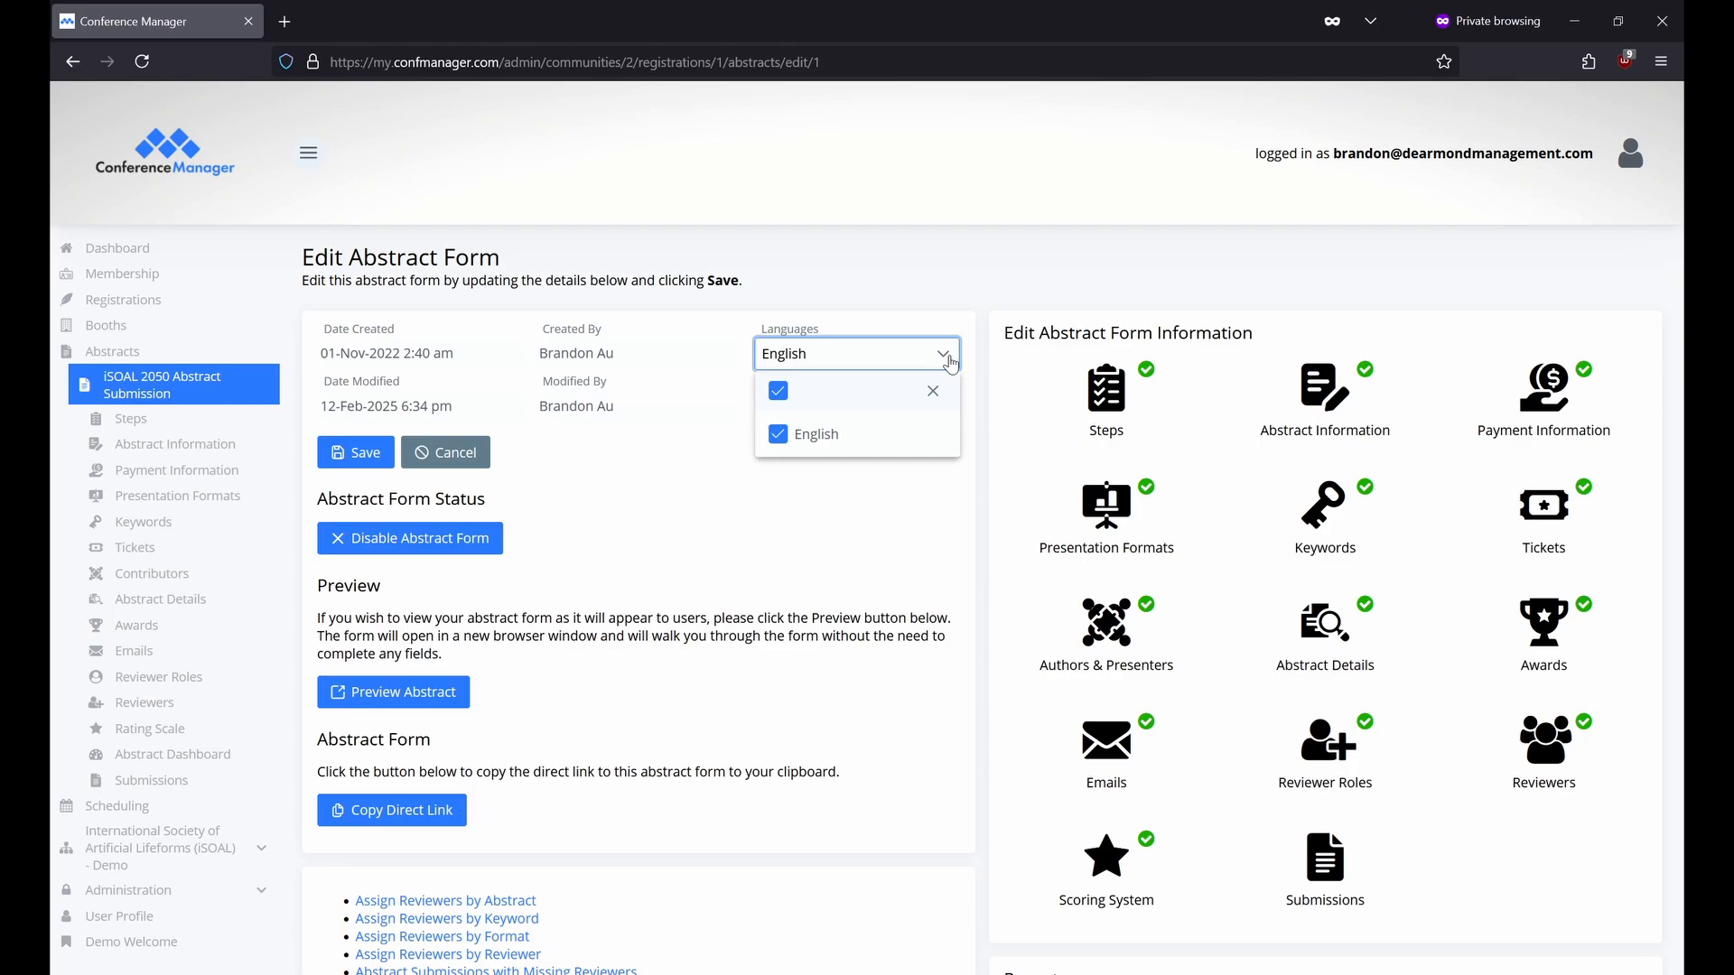
left_click(565, 521)
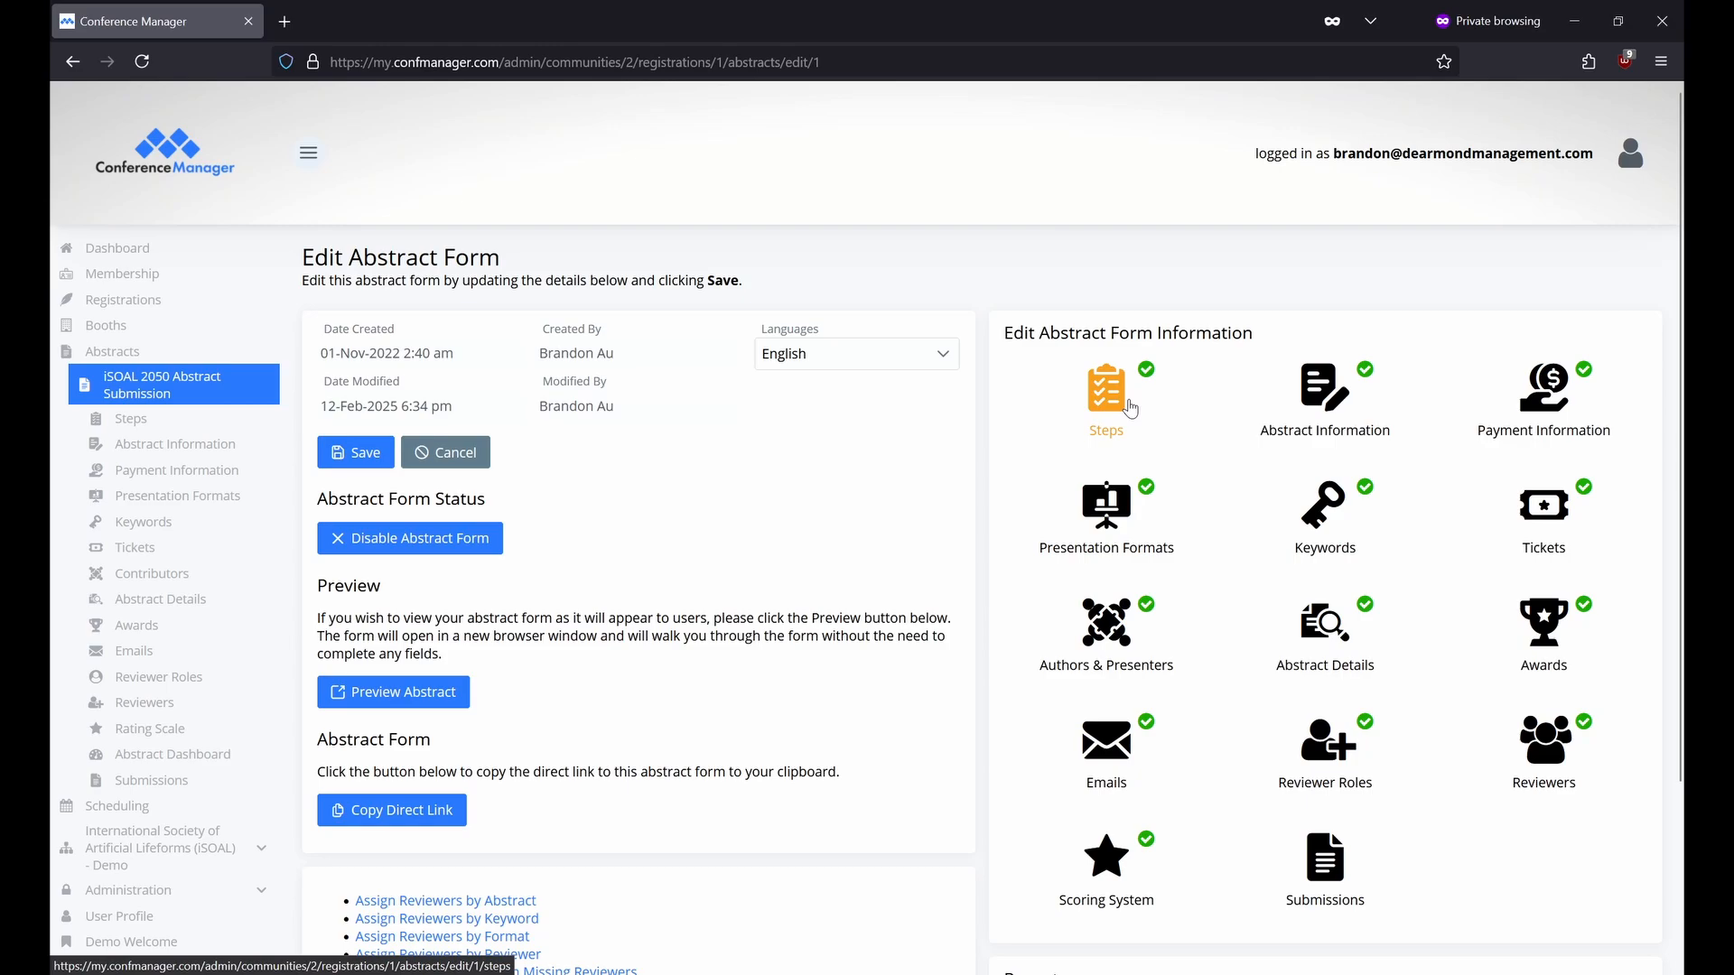
Look over the form's submission steps and Contributors label, then open Abstract Information.
left_click(1131, 409)
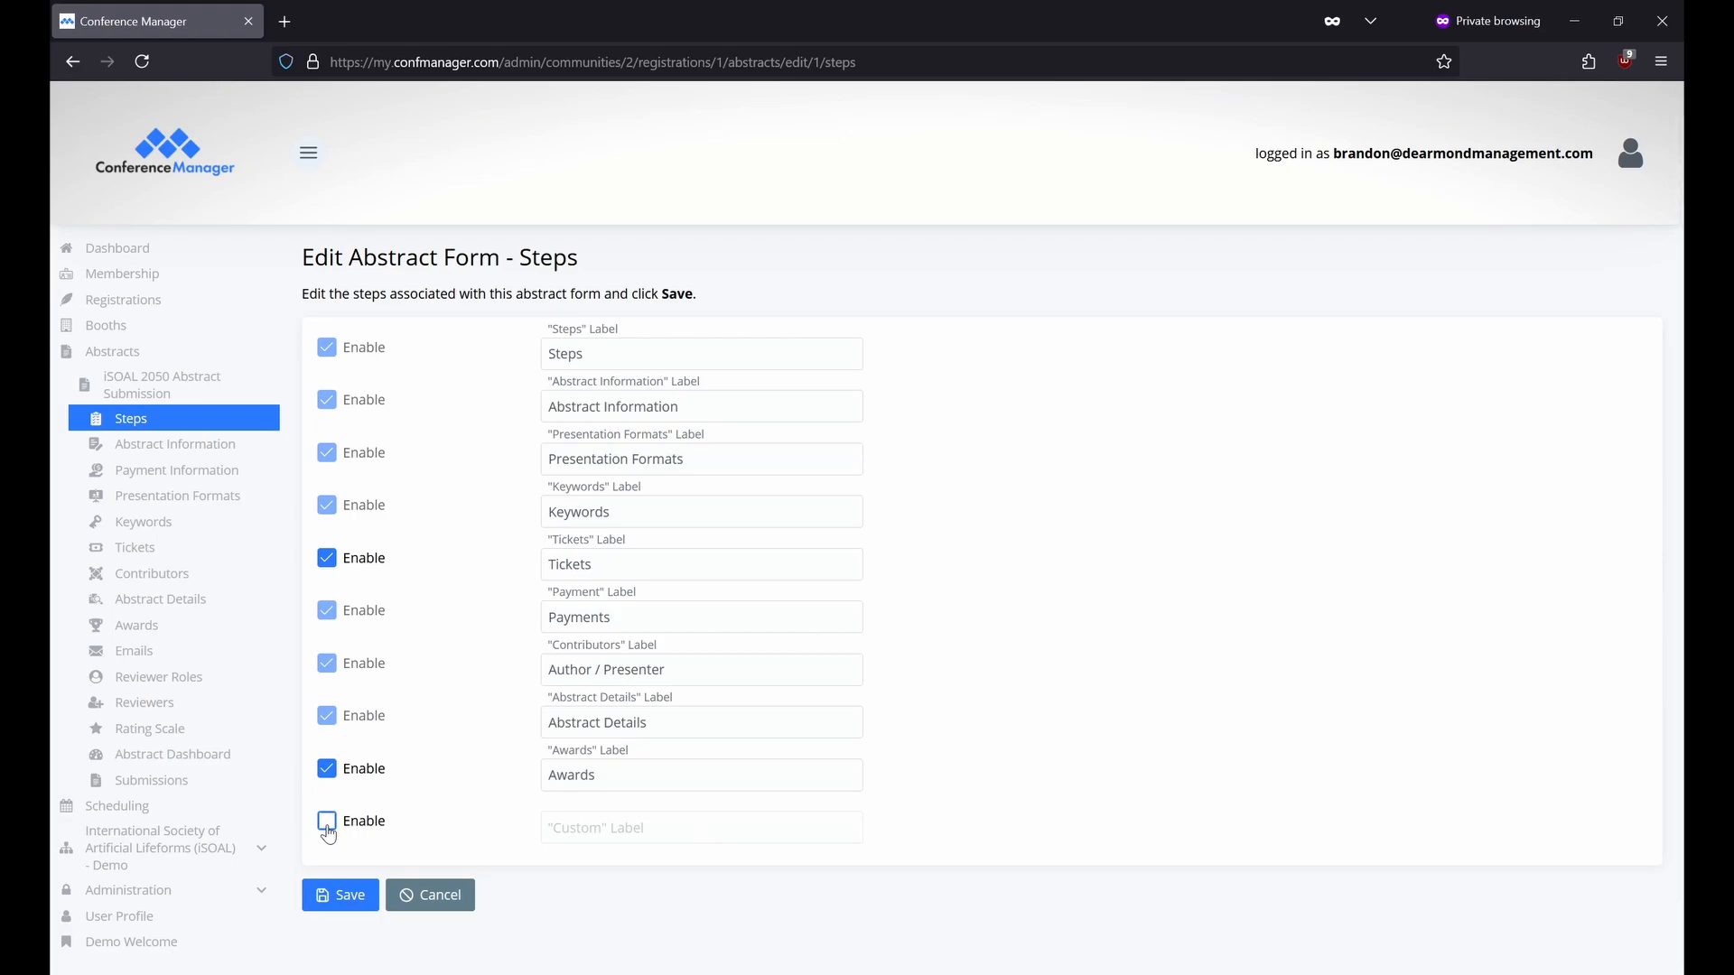
left_click(701, 673)
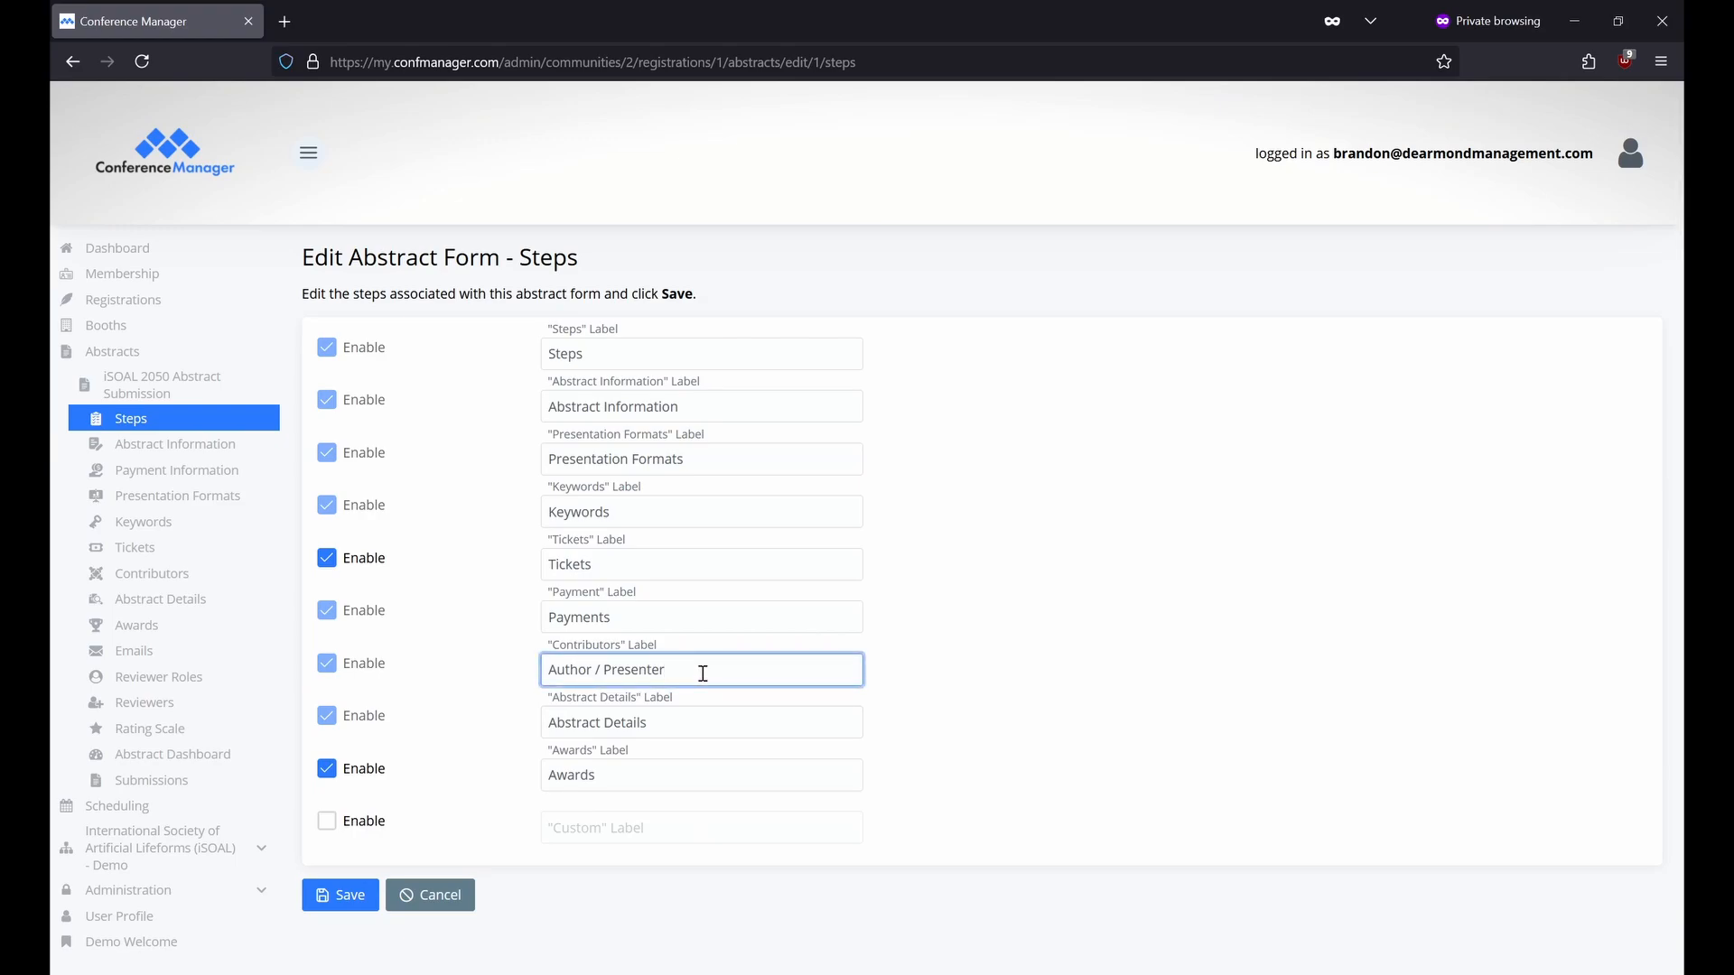
left_click(251, 456)
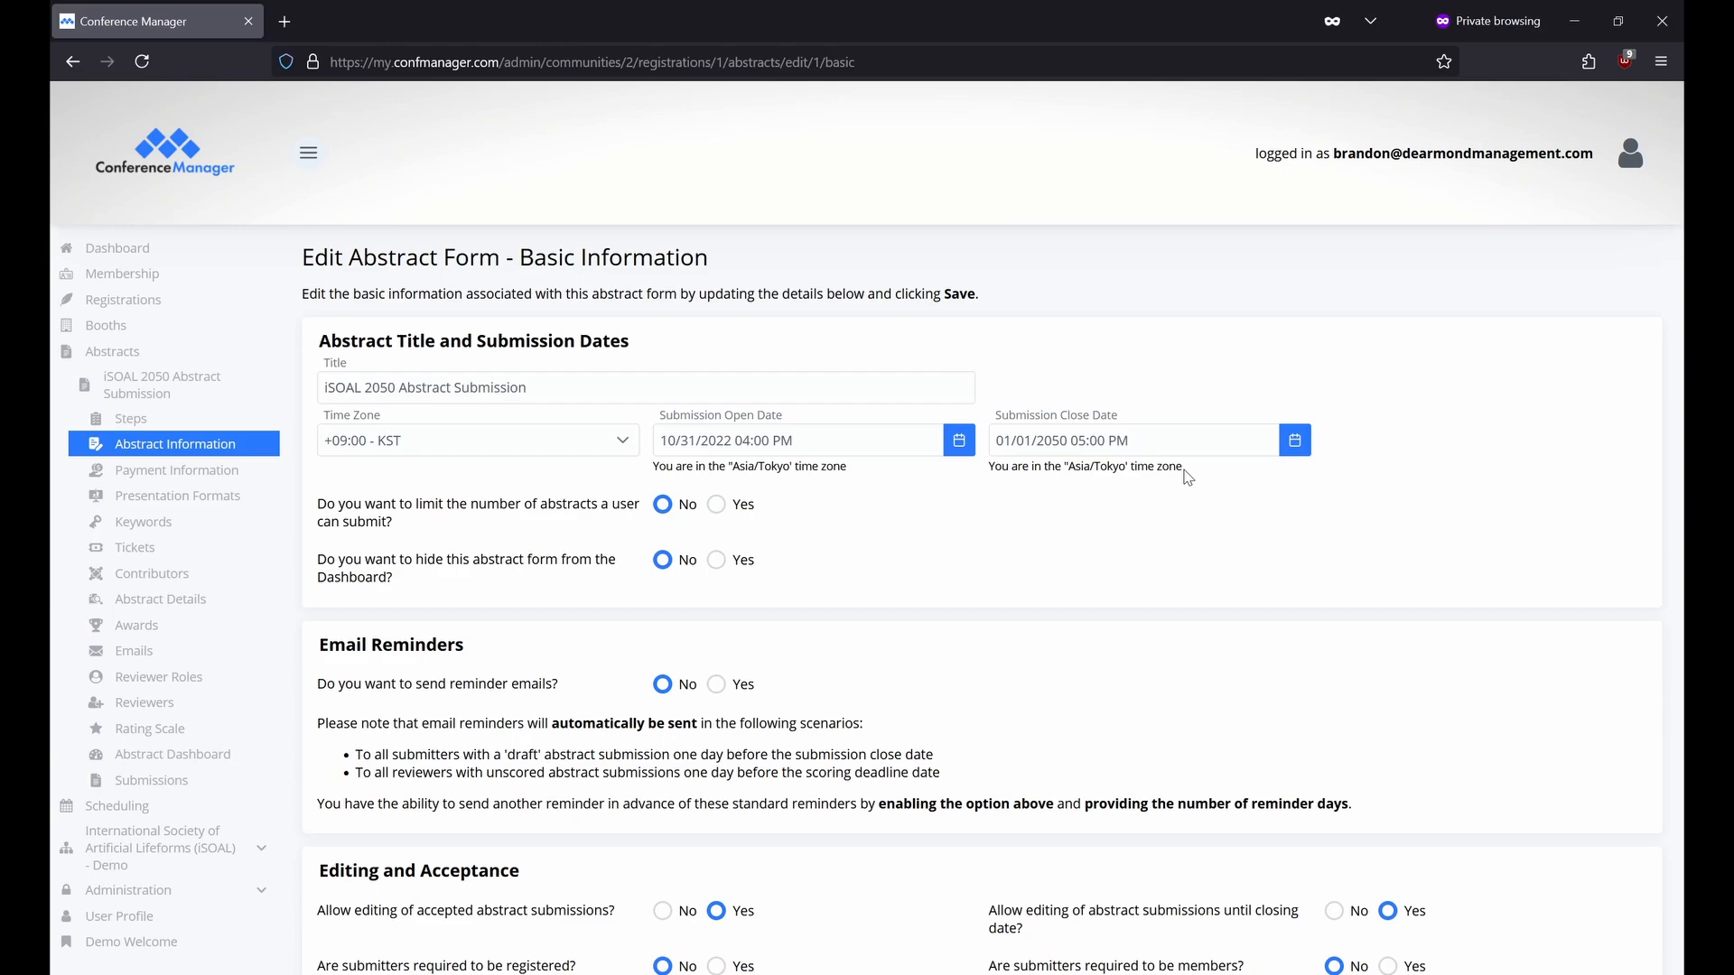
Limit how many abstracts a user can submit and hide the form from the Dashboard.
left_click(718, 506)
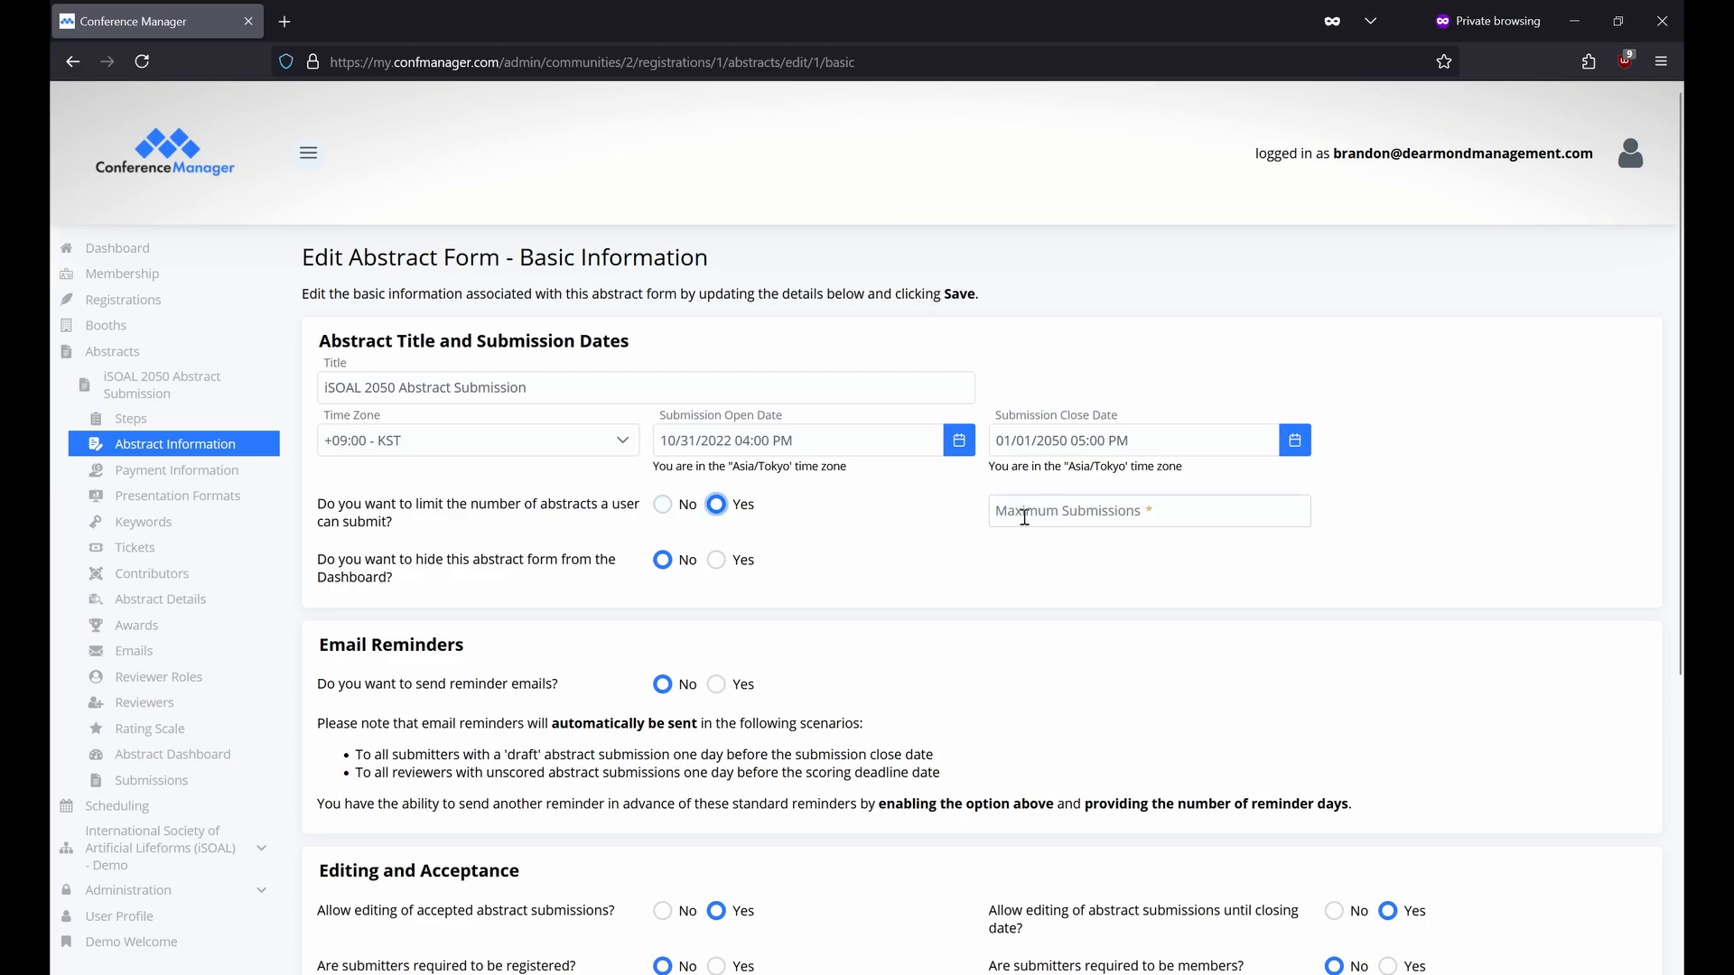
left_click(1081, 512)
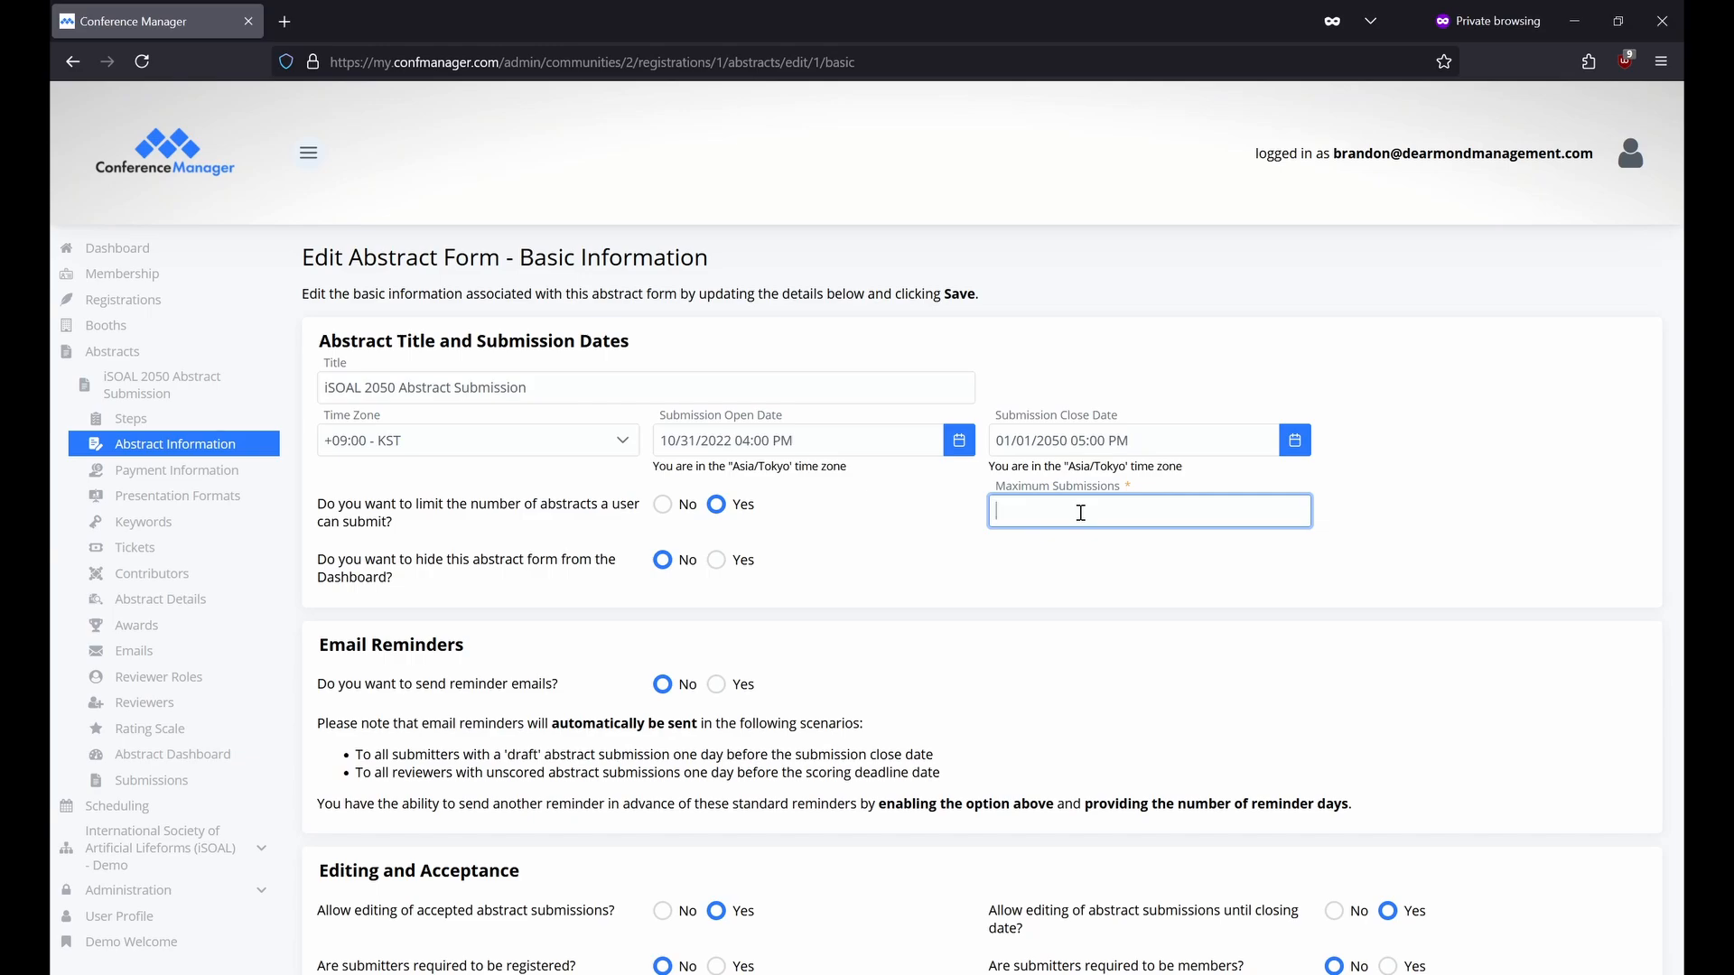
left_click(717, 563)
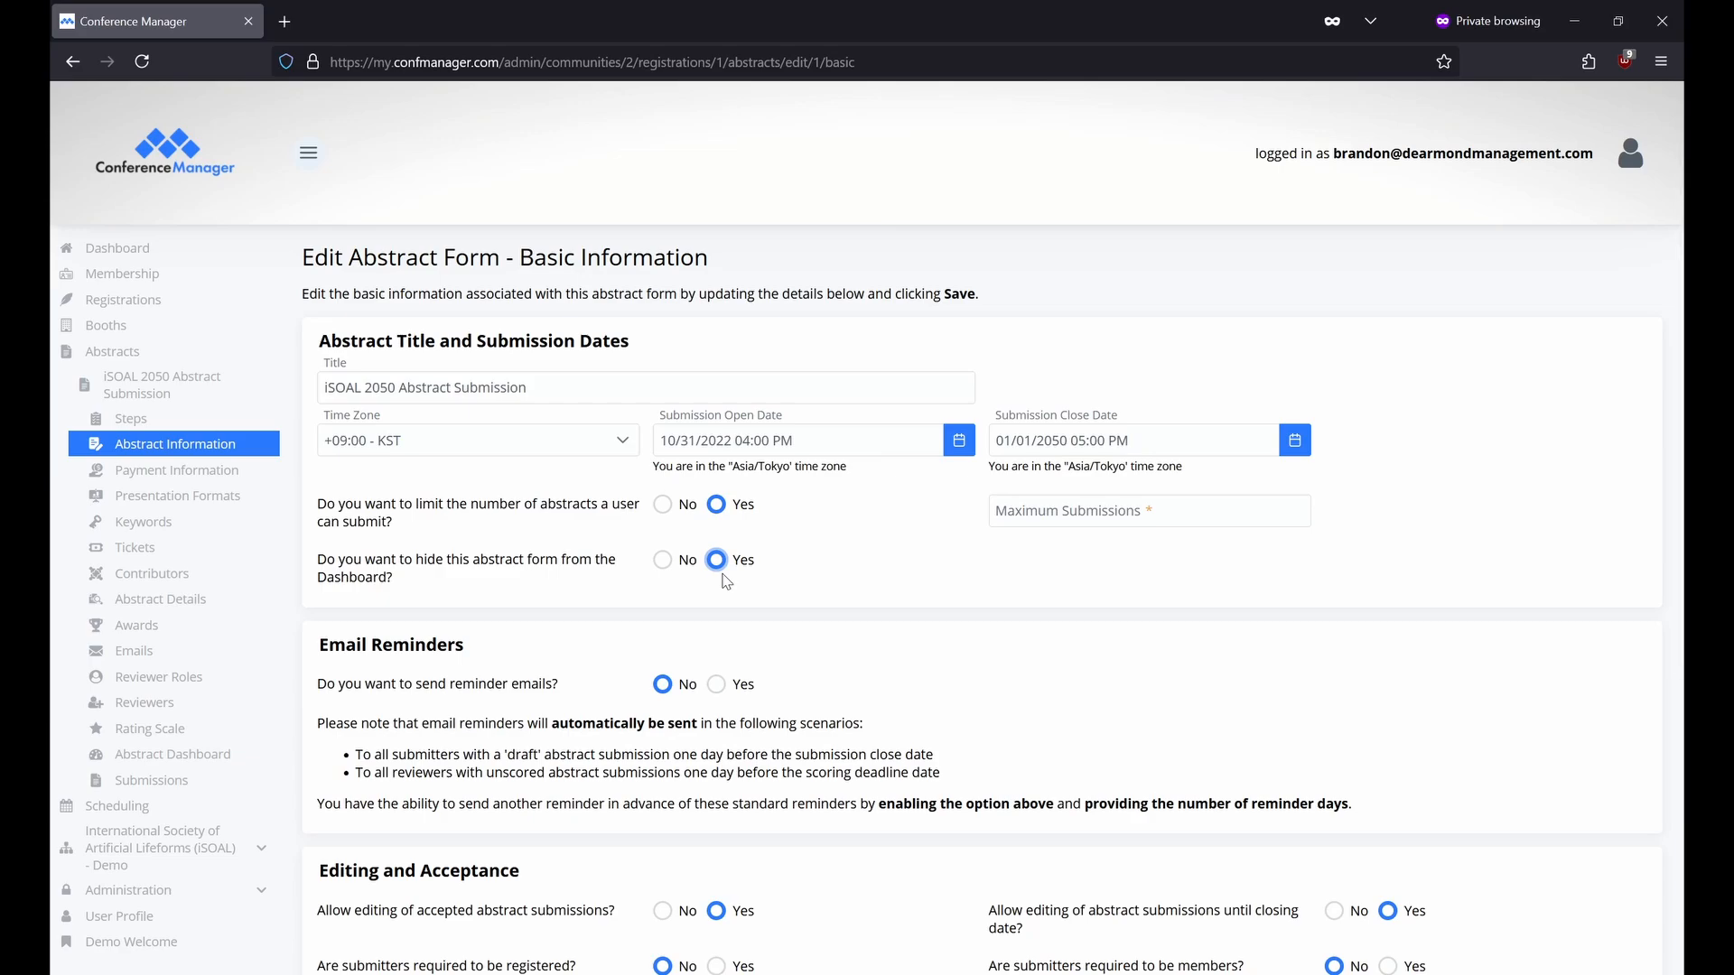
Set 'Do you want to send reminder emails?' to Yes.
scroll(727, 580, "down", 3)
left_click(717, 504)
scroll(723, 506, "down", 1)
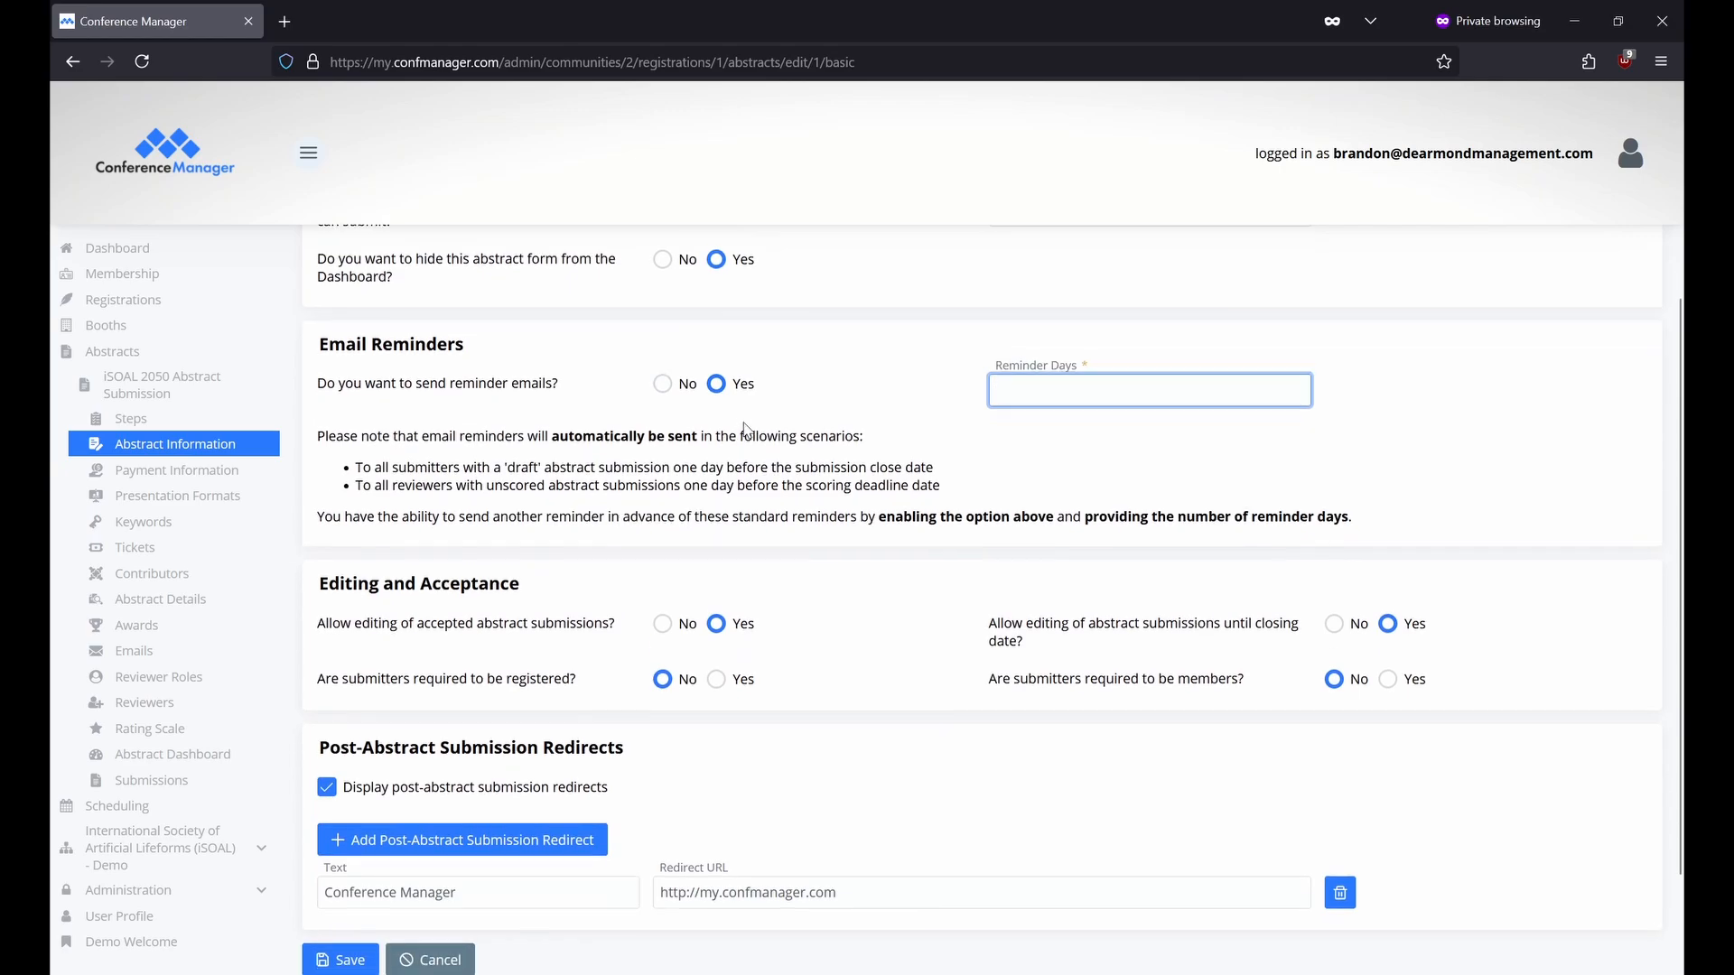
scroll(746, 430, "down", 1)
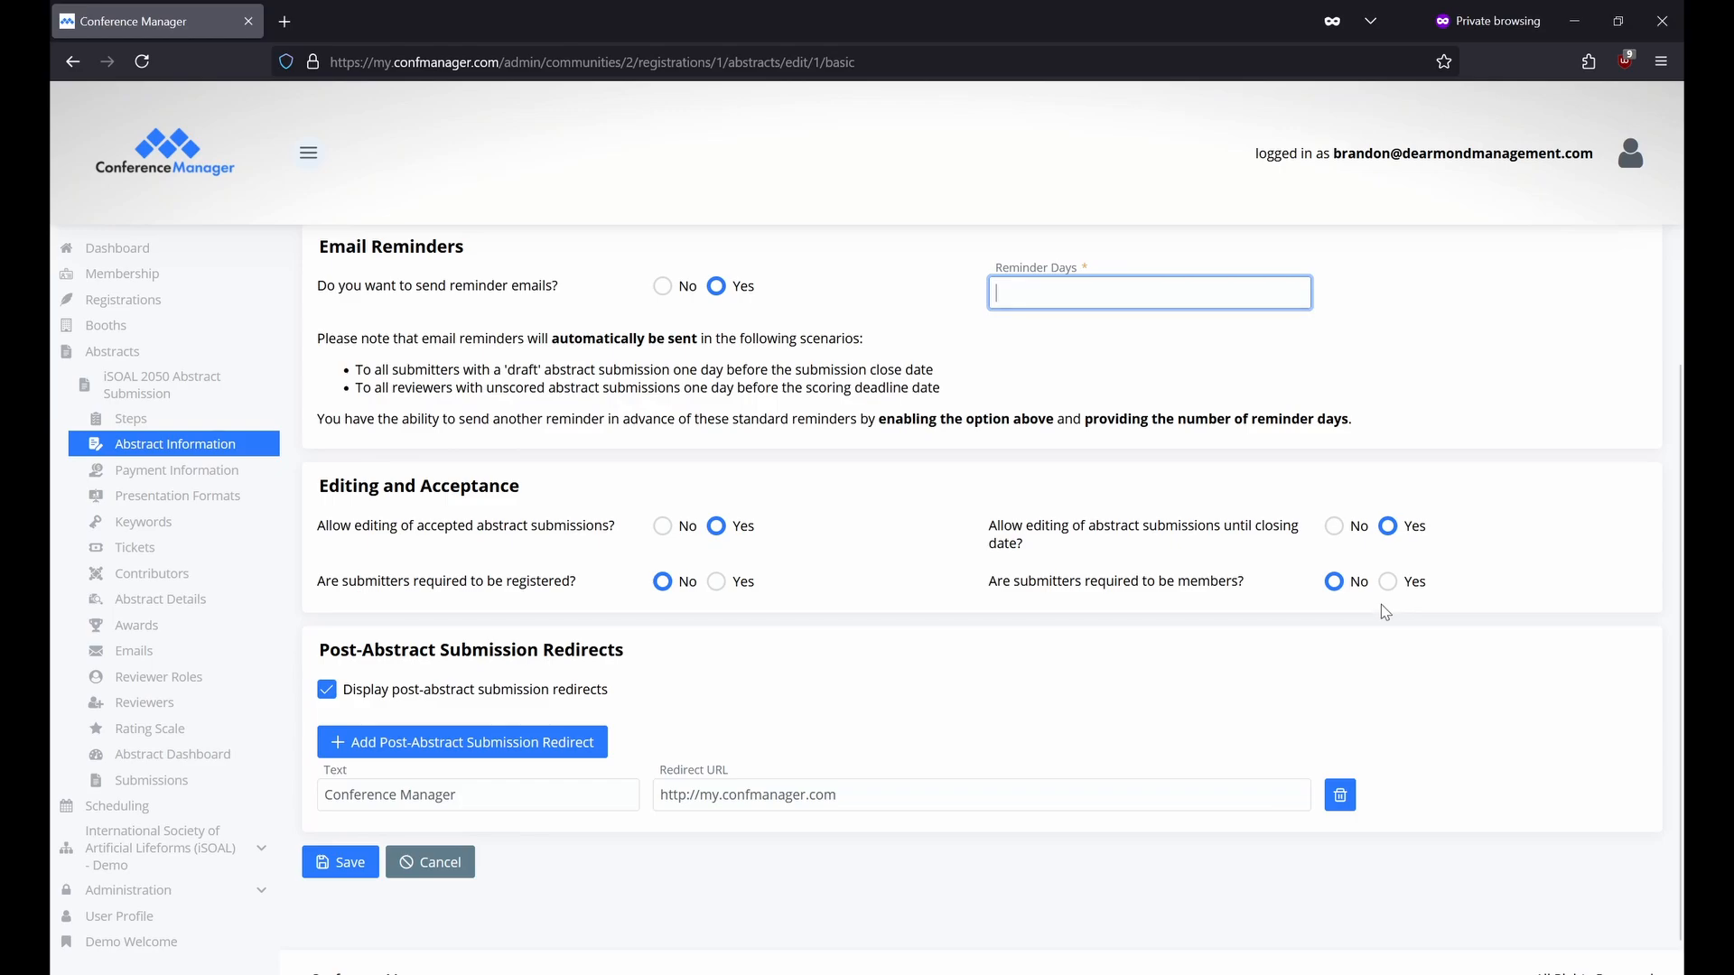
scroll(903, 735, "down", 1)
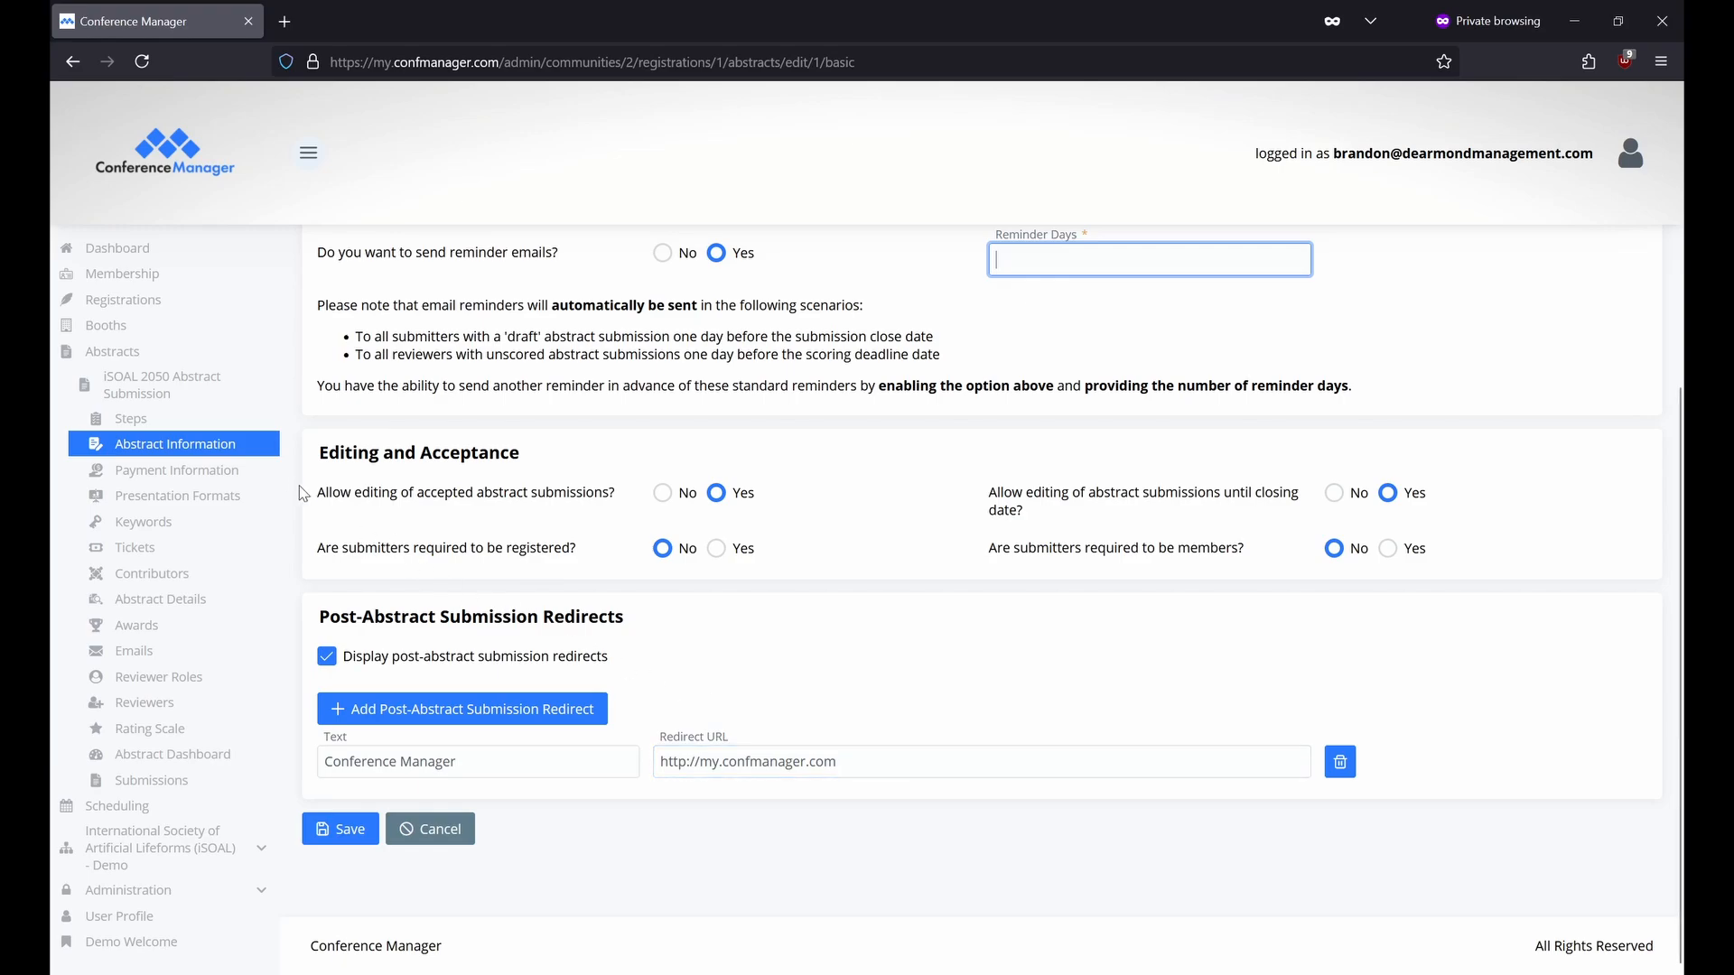
Open Payment Information and expand the Currency dropdown.
left_click(251, 478)
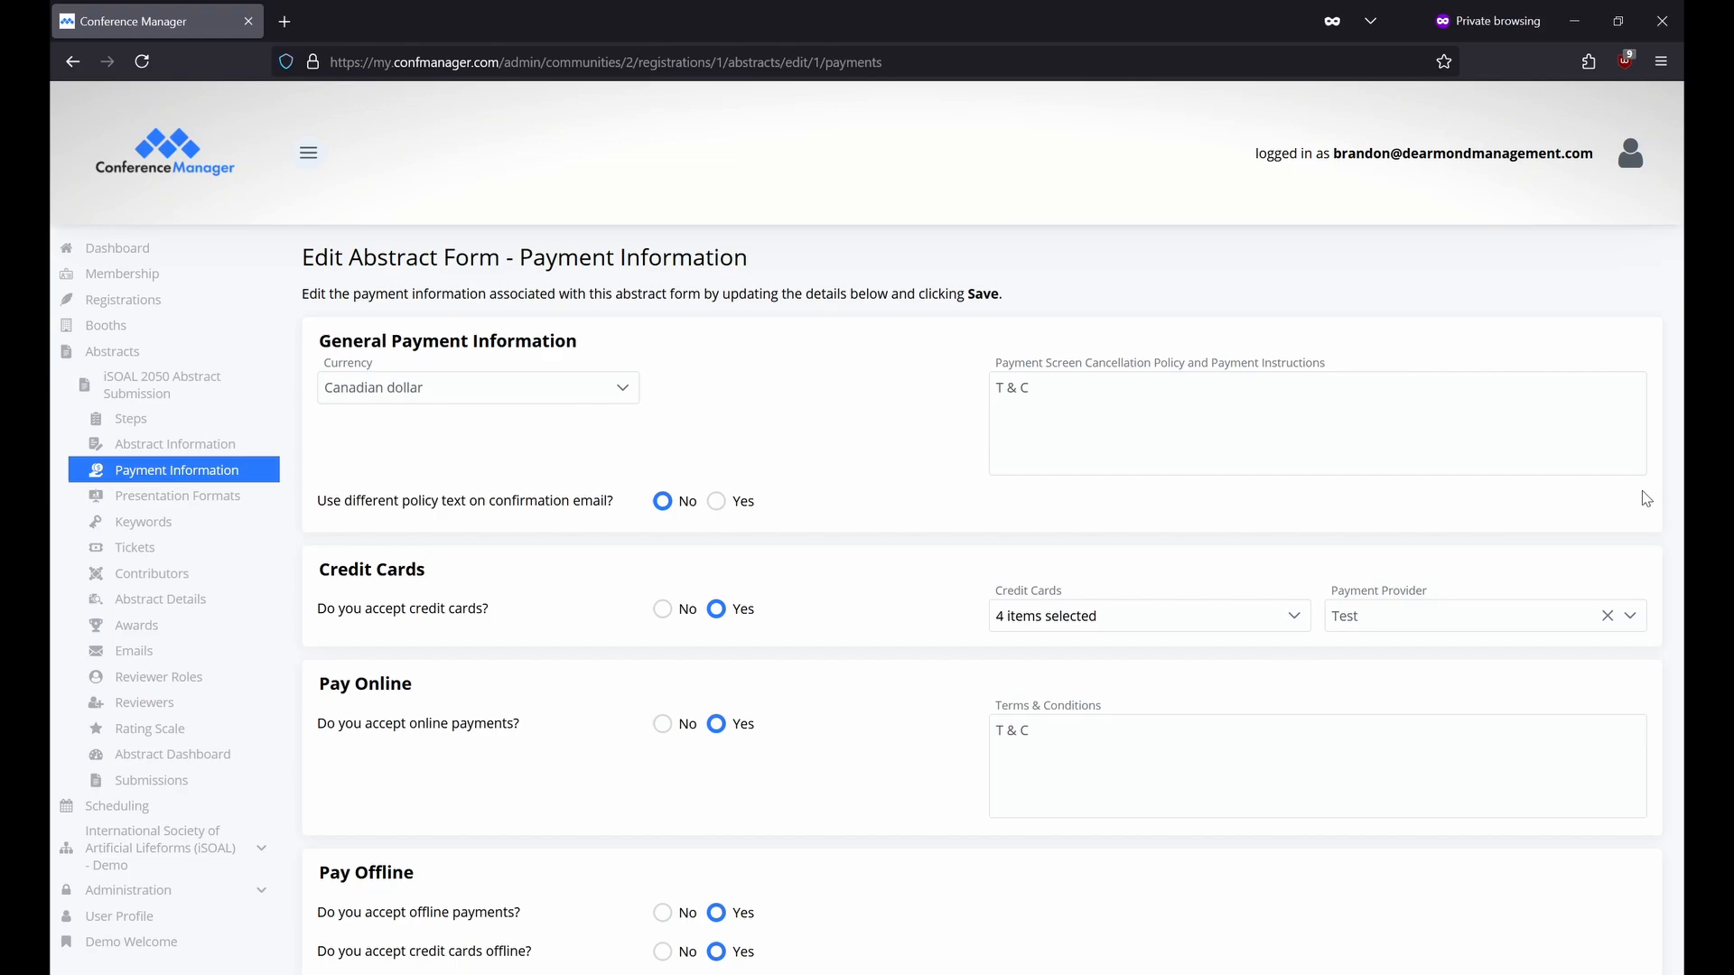
left_click(630, 401)
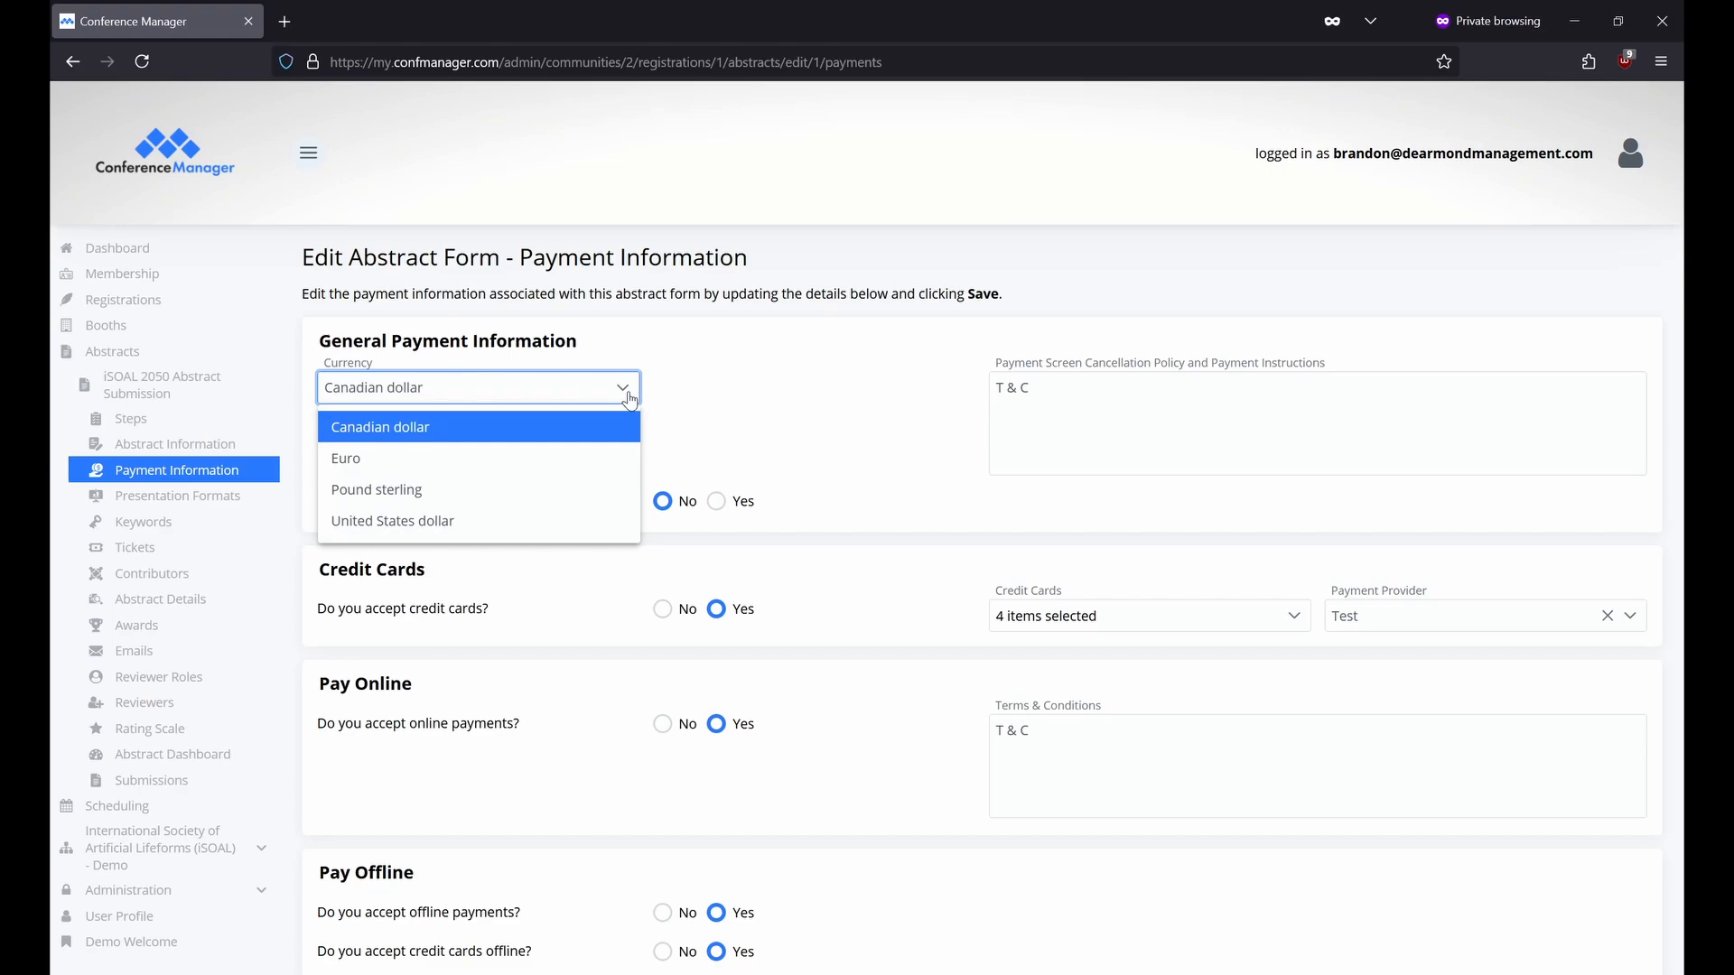
Keep Canadian dollars and set 'Use different policy text on confirmation email?' to Yes.
left_click(893, 430)
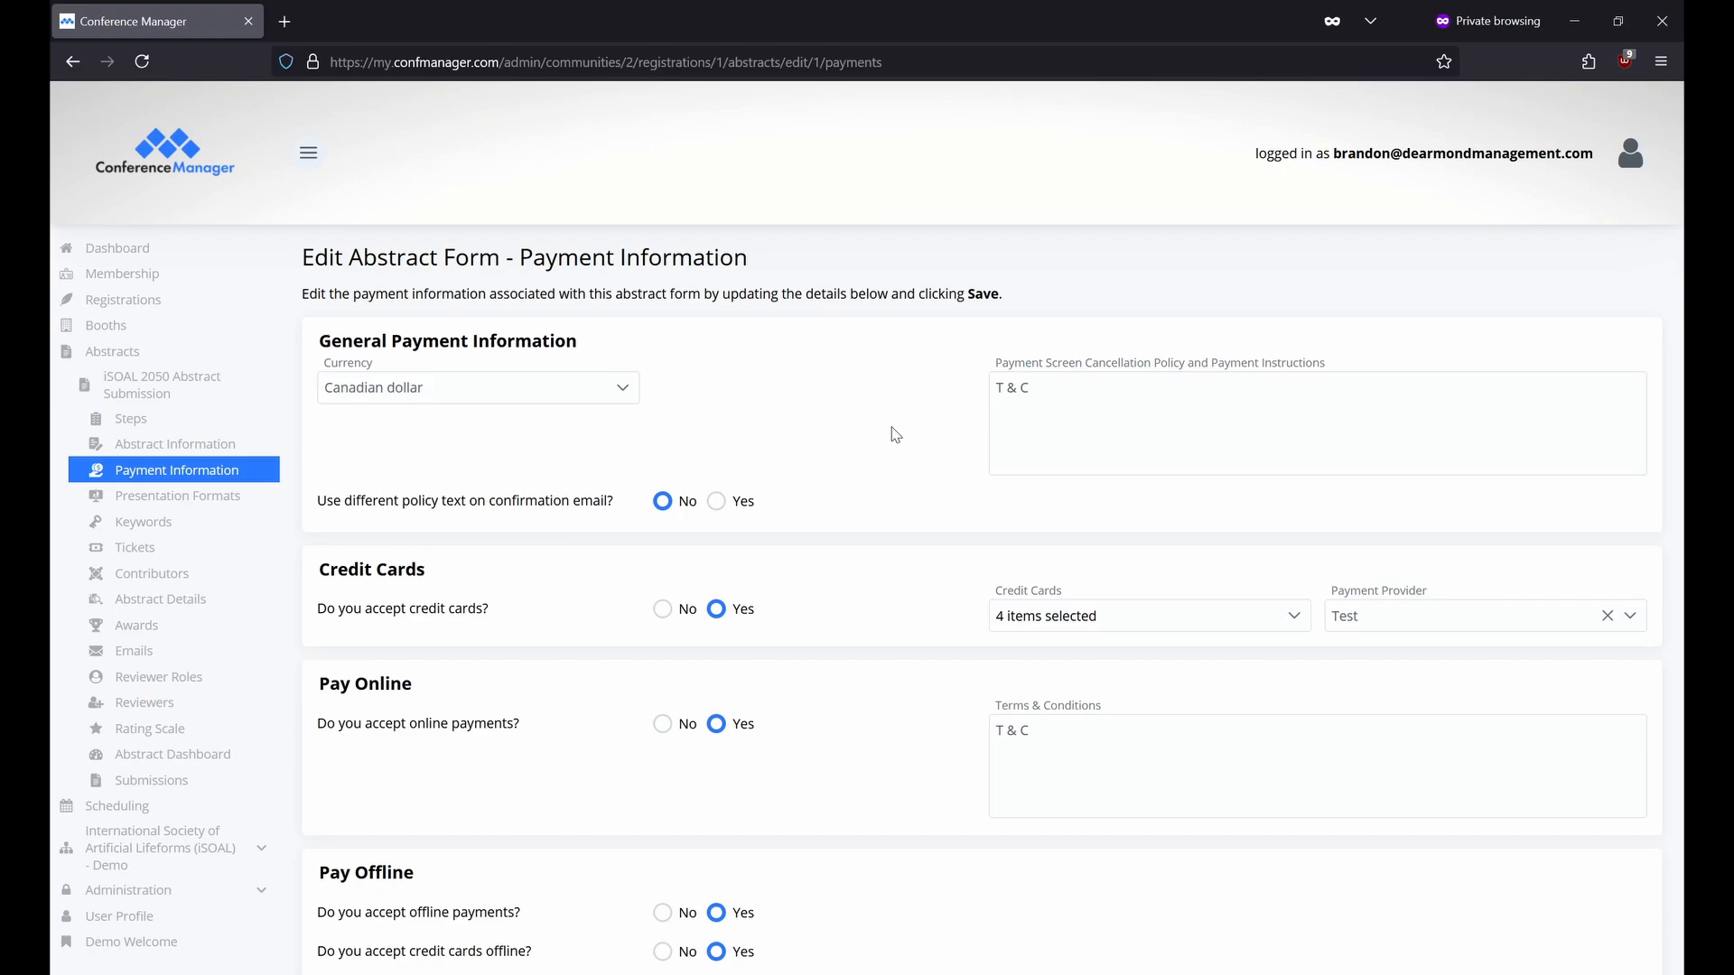
left_click(719, 502)
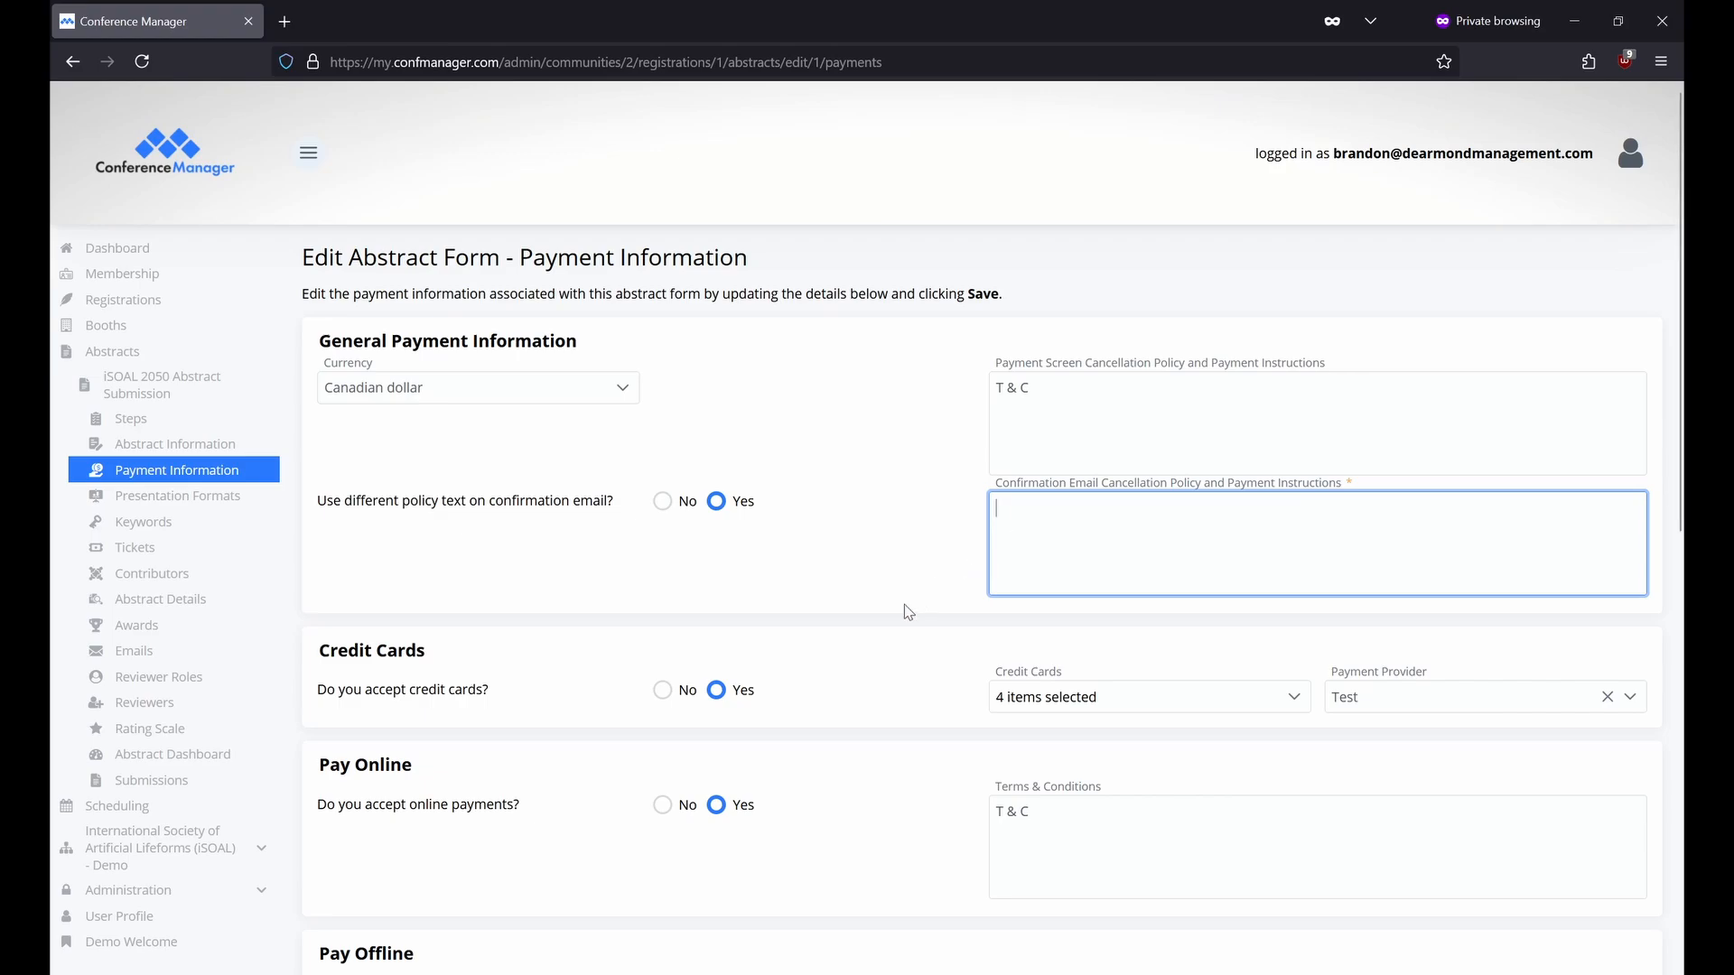
scroll(769, 690, "down", 3)
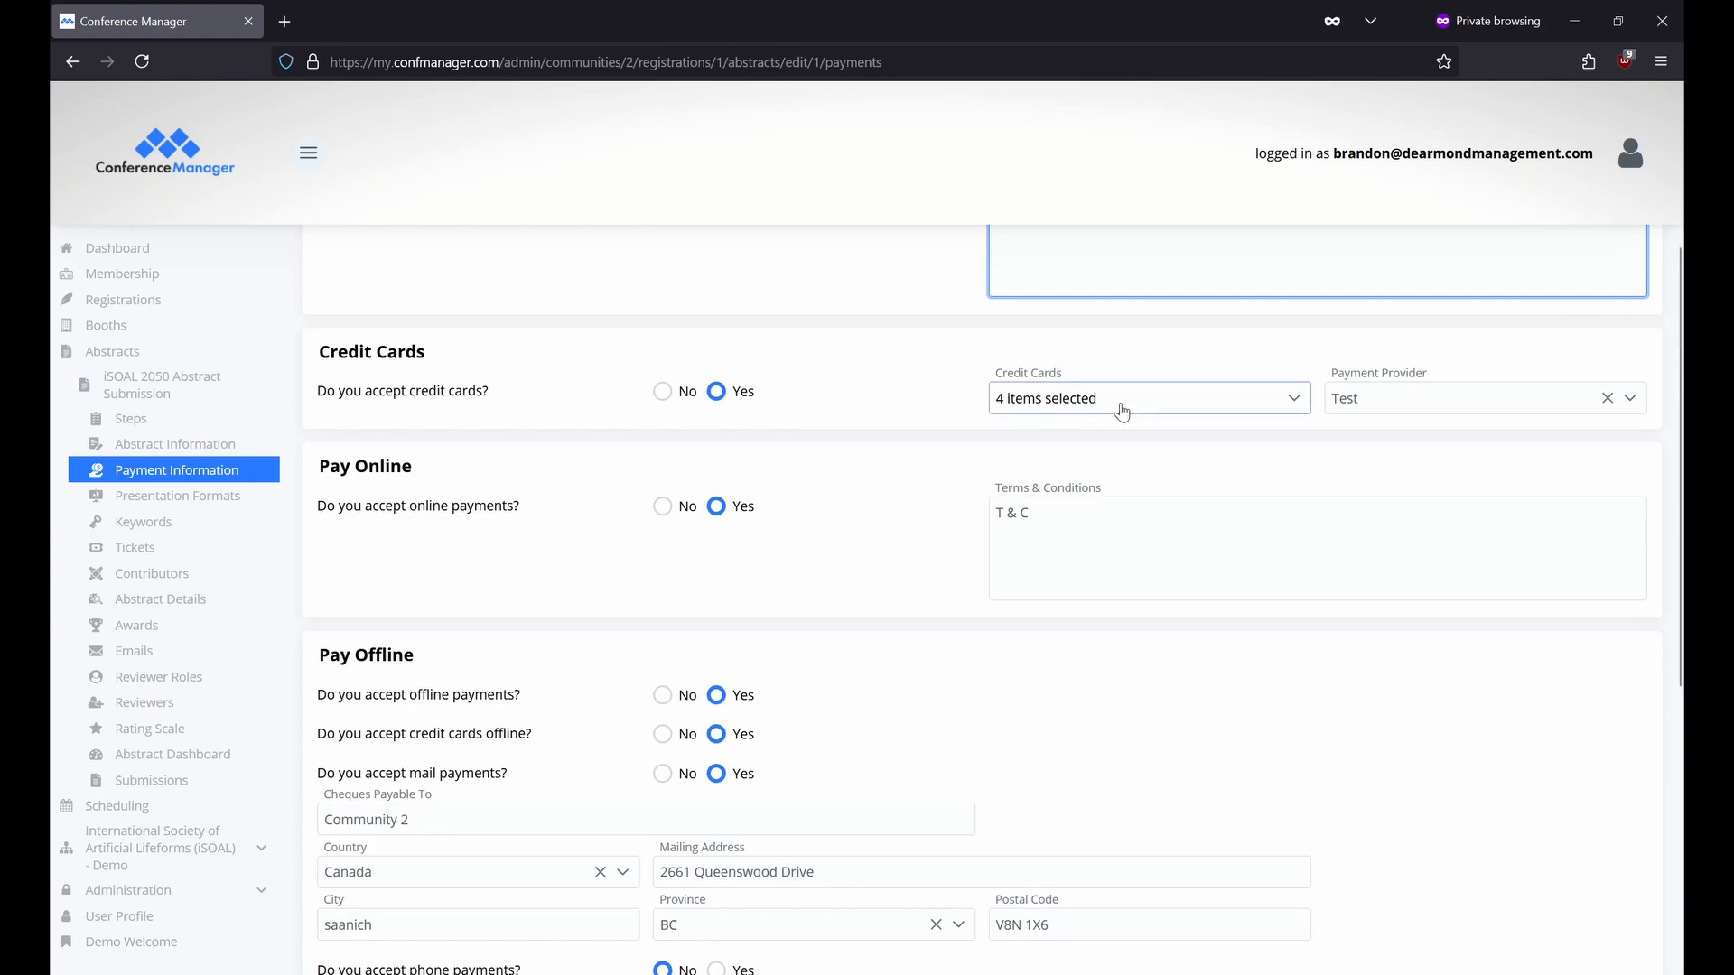
Check the accepted credit cards and change the payment provider from Test to Stripe.
left_click(1305, 405)
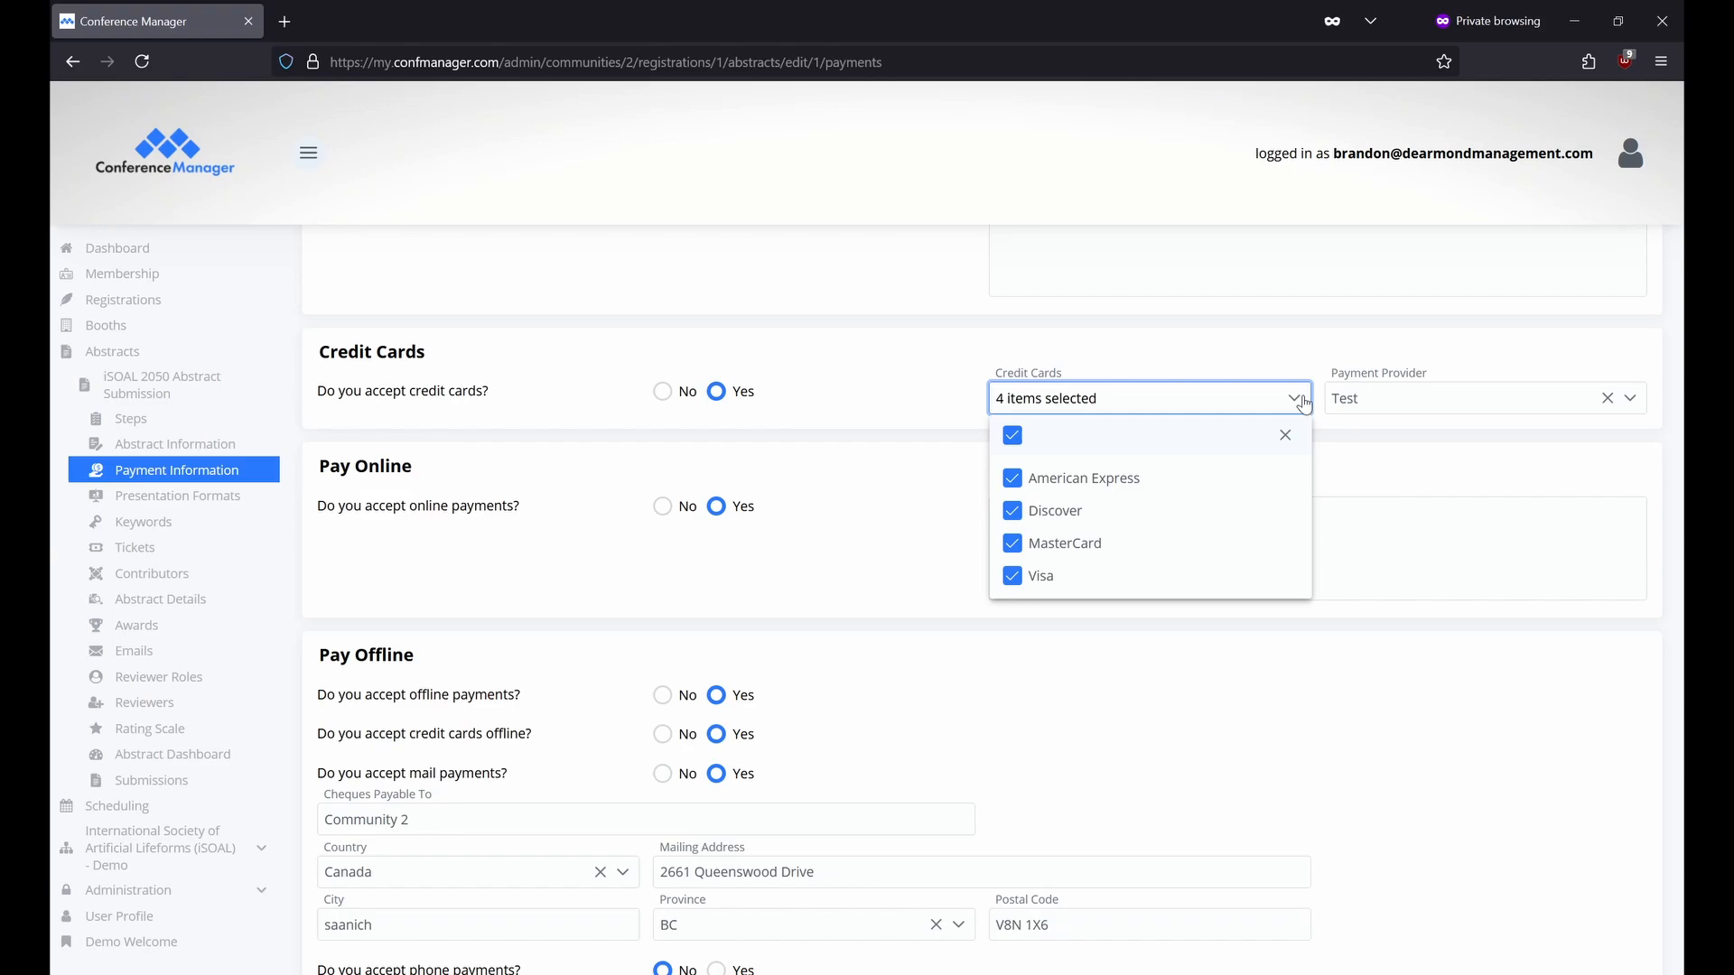
left_click(1635, 401)
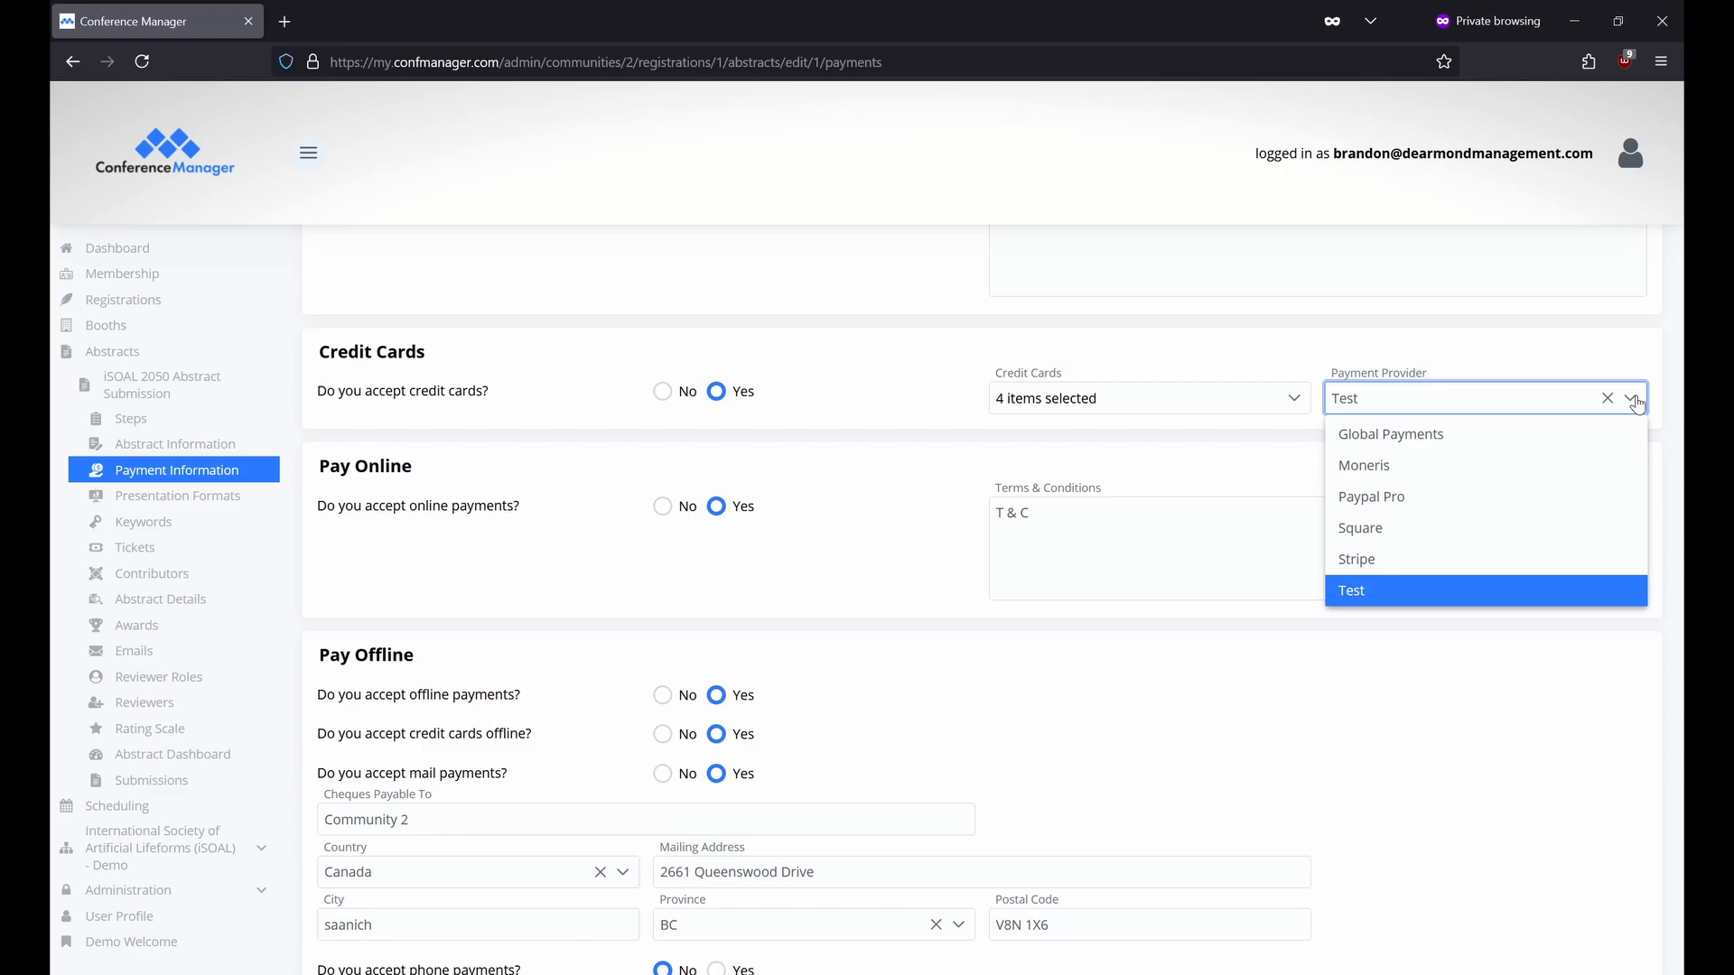
left_click(1442, 561)
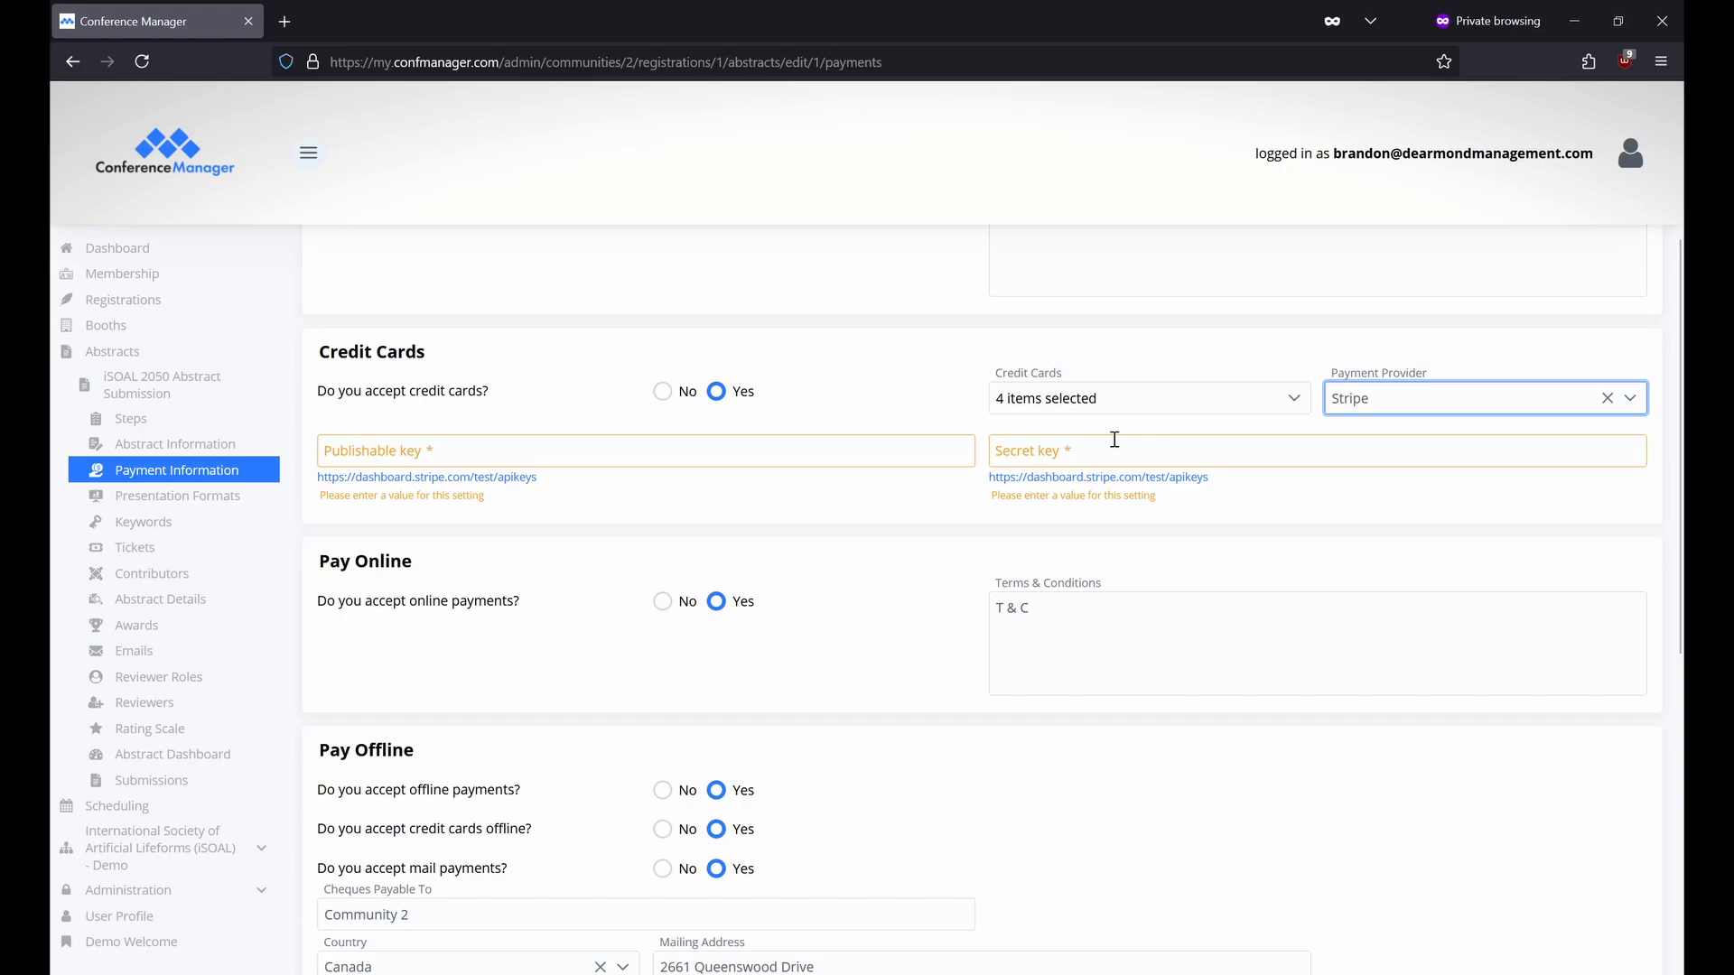
scroll(1115, 439, "down", 3)
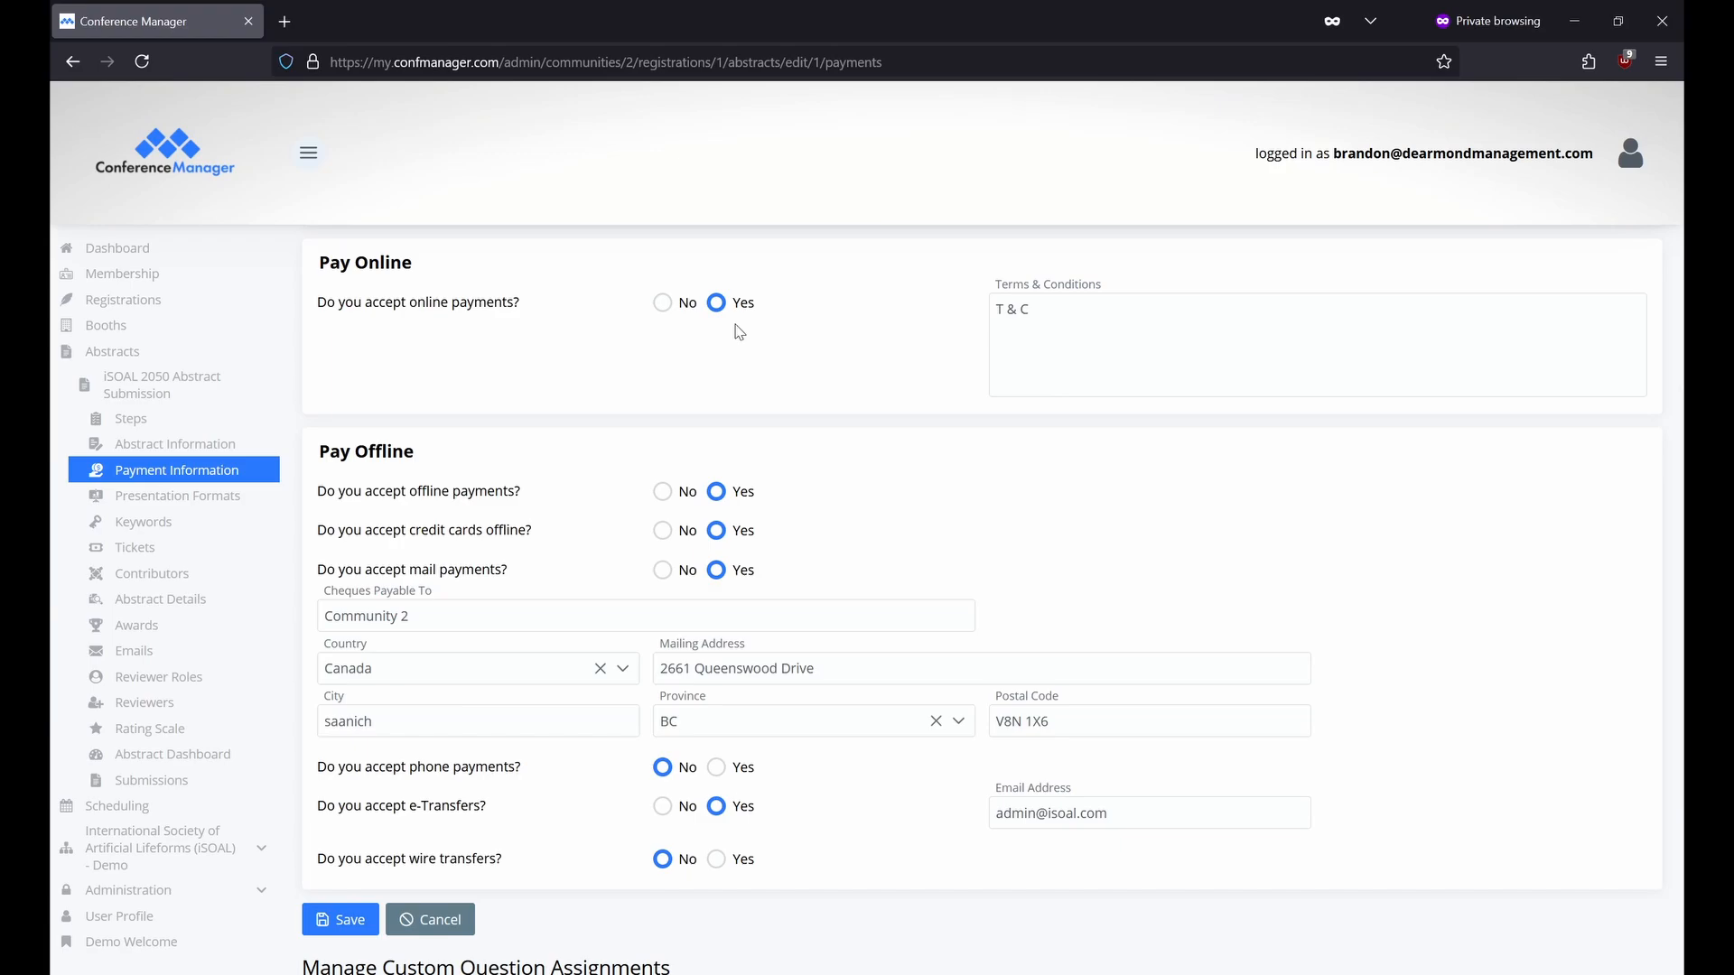
Under Pay Offline, accept phone payments and wire transfers, then start the wire transfer instructions.
left_click(1132, 340)
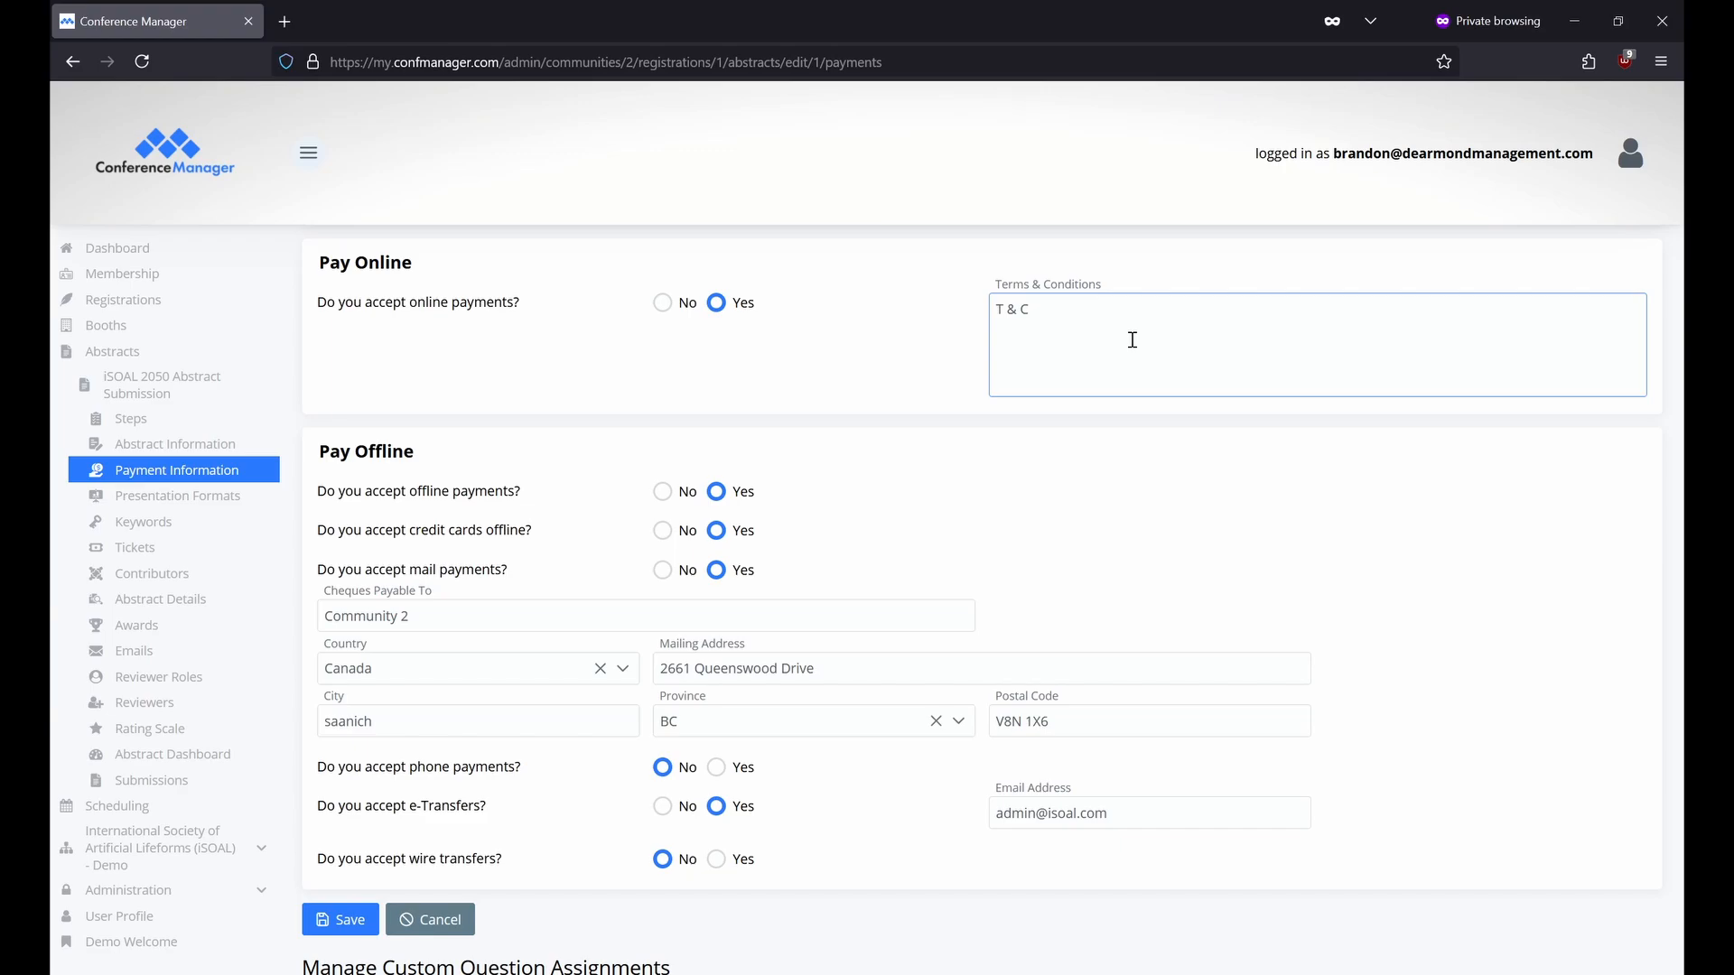
scroll(958, 363, "down", 2)
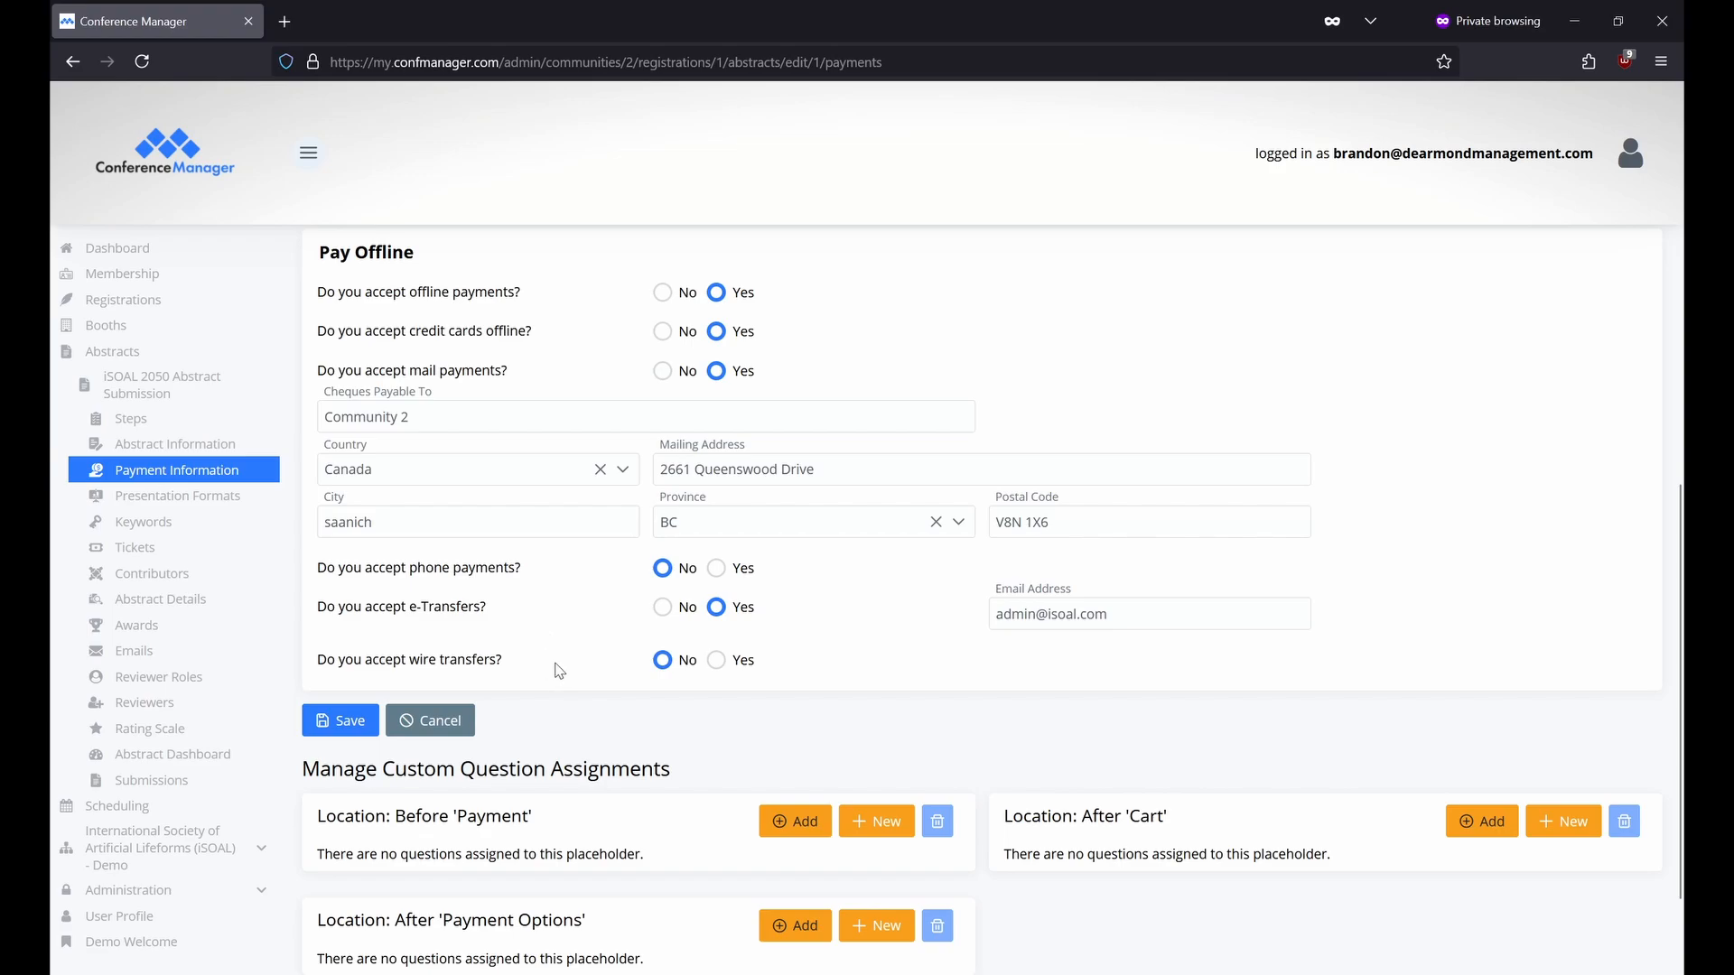
left_click(725, 575)
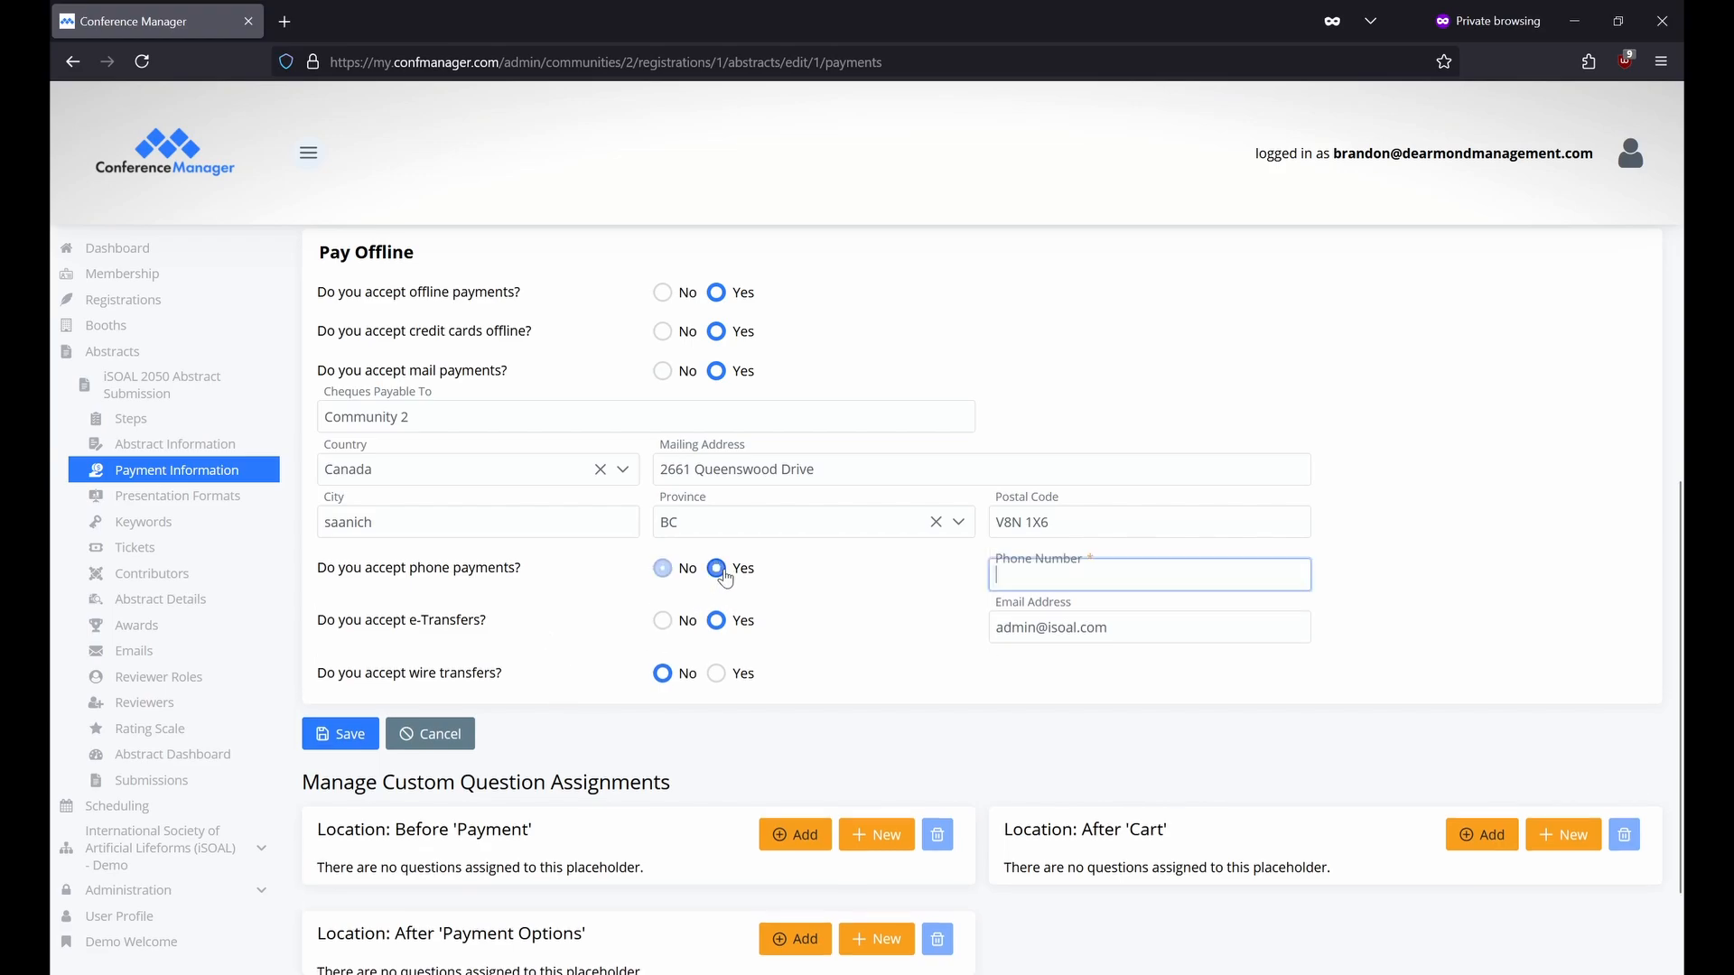
left_click(718, 675)
left_click(1083, 706)
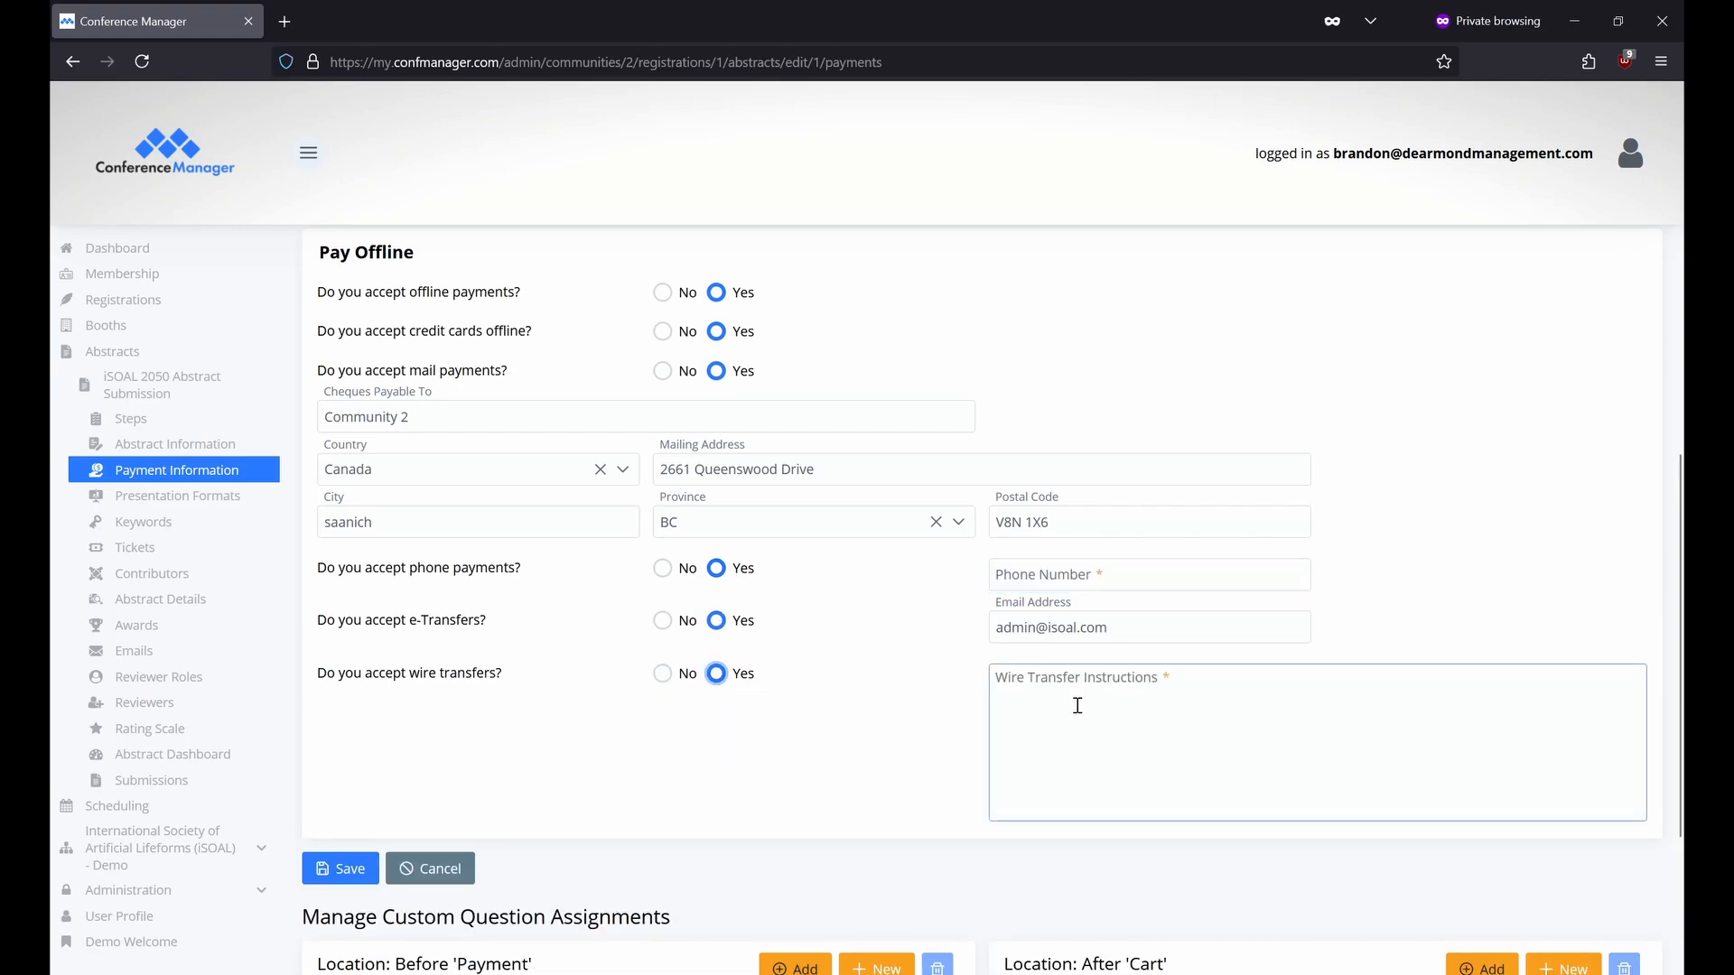
Open Presentation Formats to see Poster Presentation and Oral Presentation.
scroll(1077, 705, "down", 3)
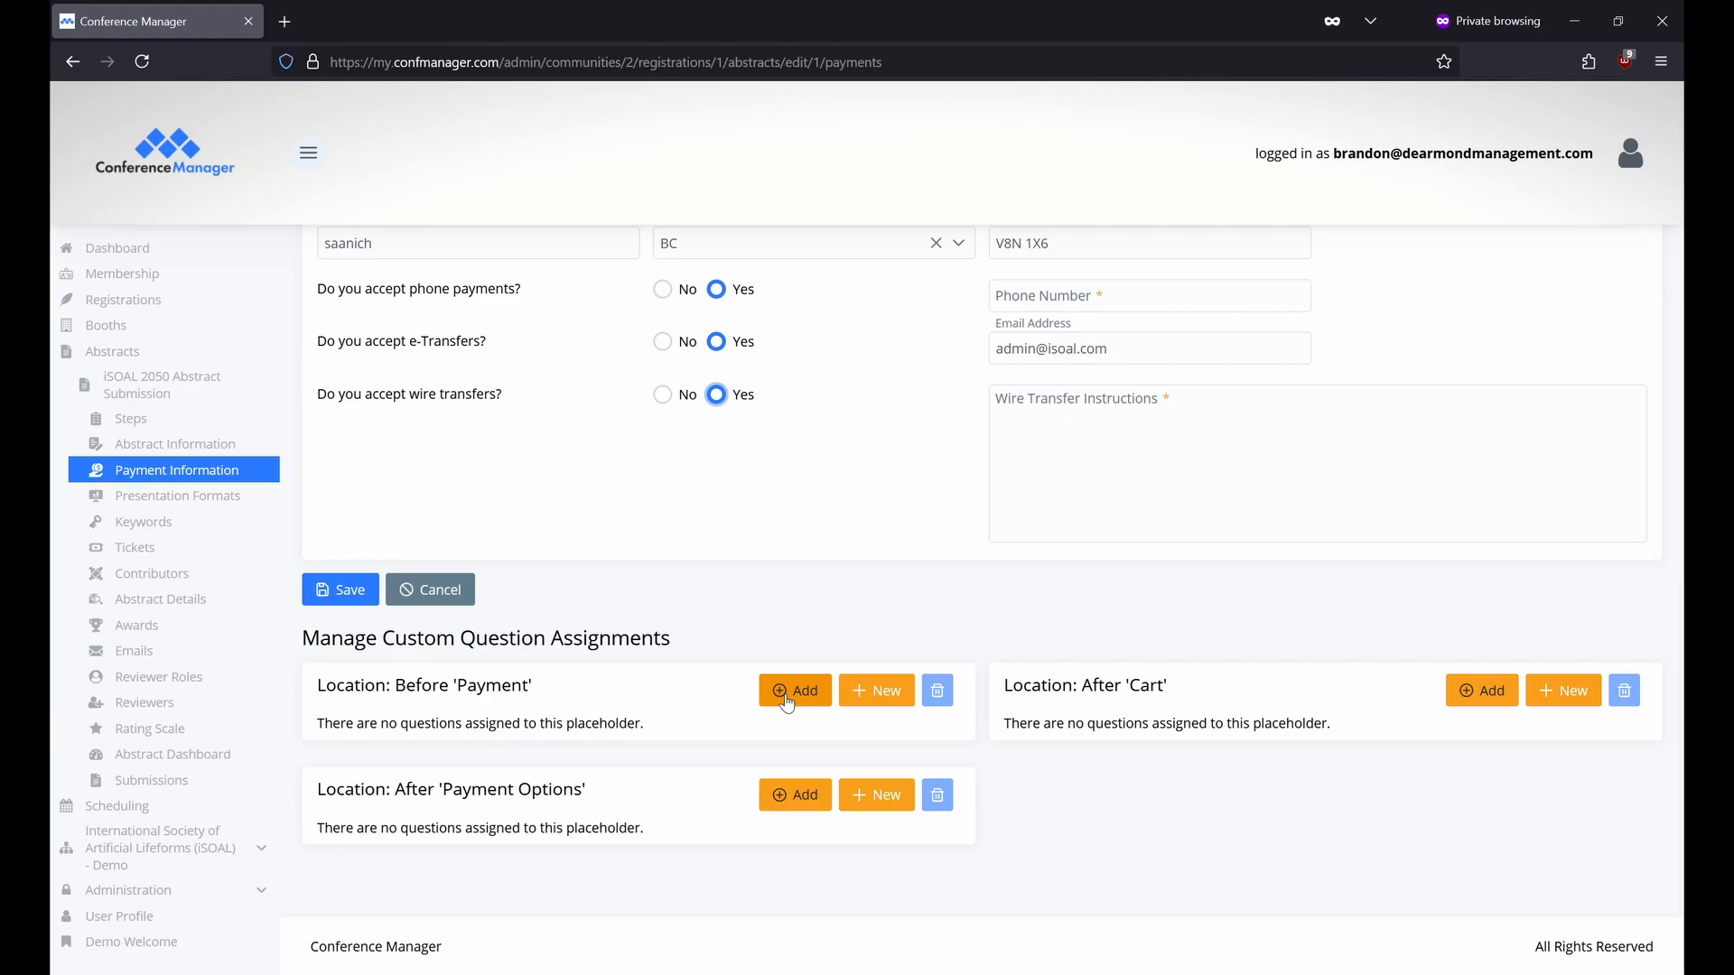
left_click(260, 499)
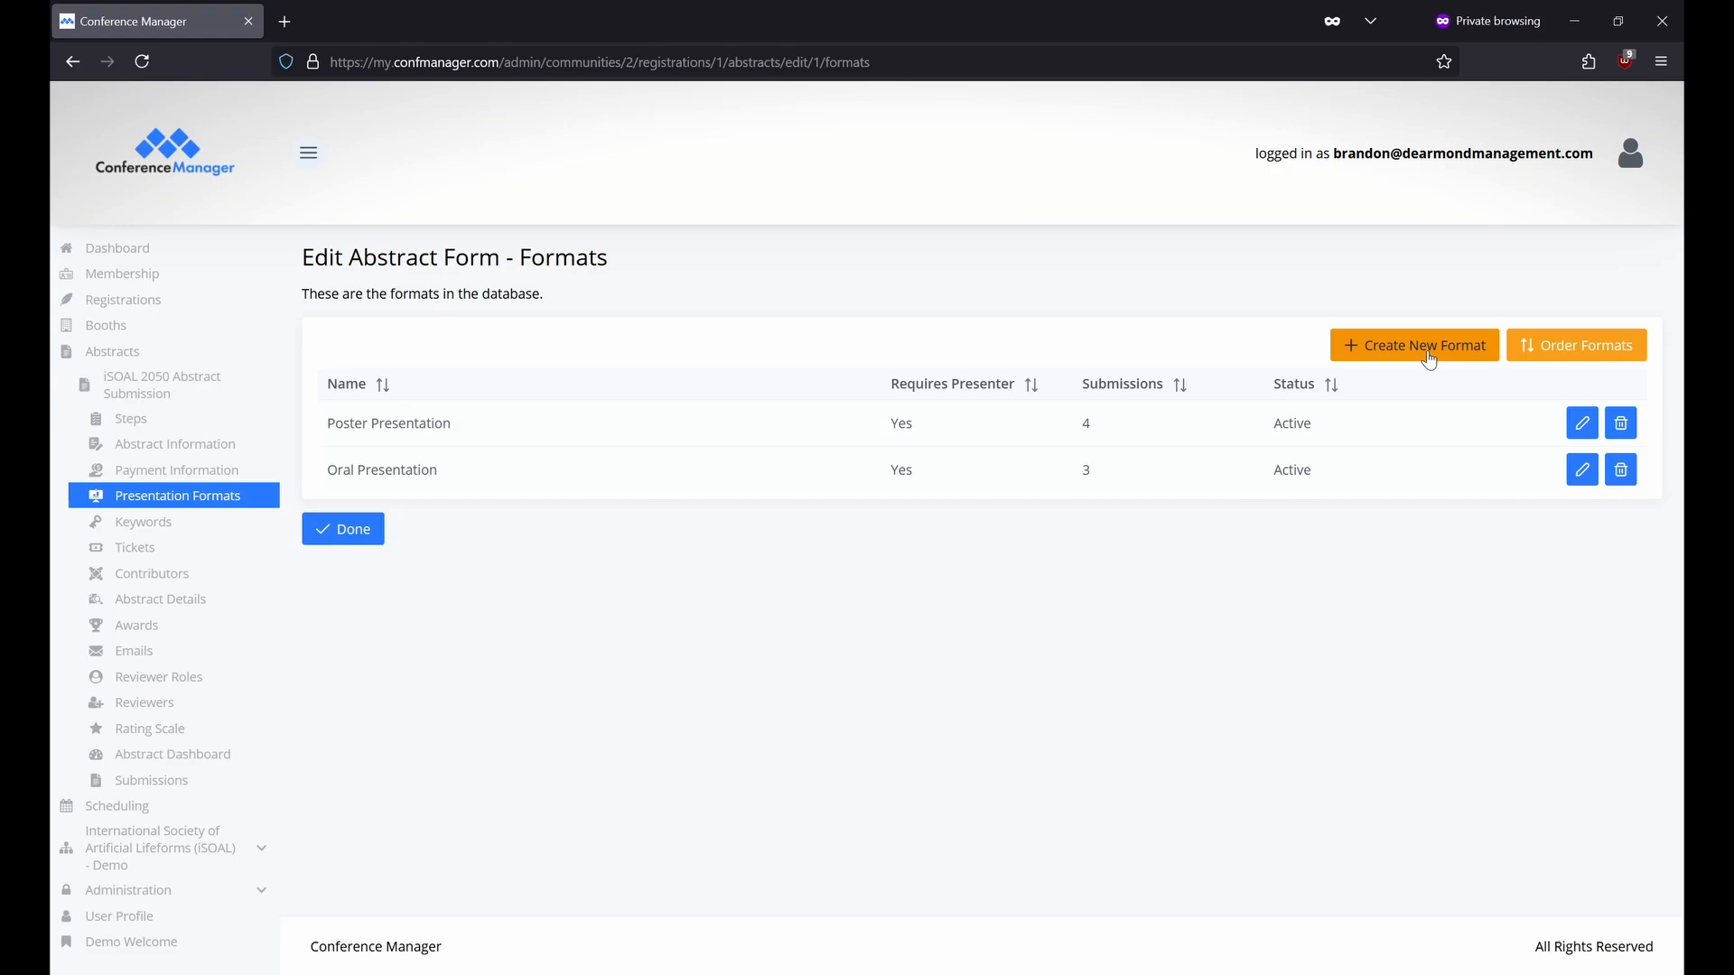
Review the Poster Presentation format's name, description and required presenter, then go to keyword settings.
left_click(1586, 426)
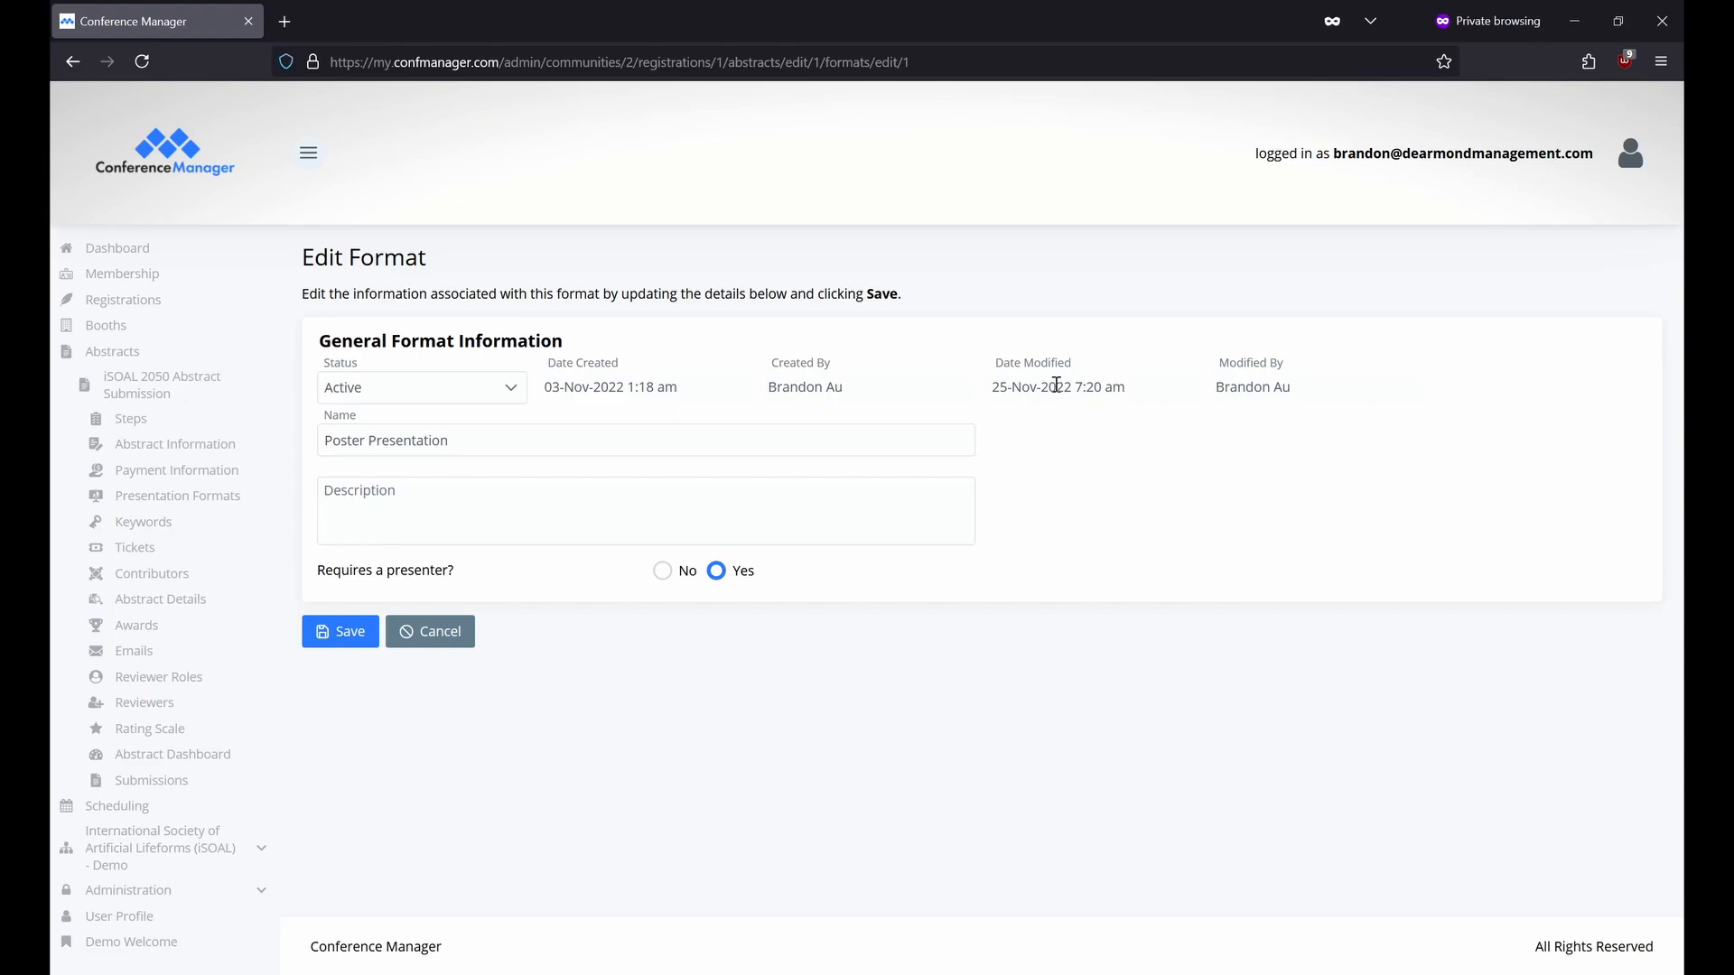
left_click(674, 444)
left_click(570, 505)
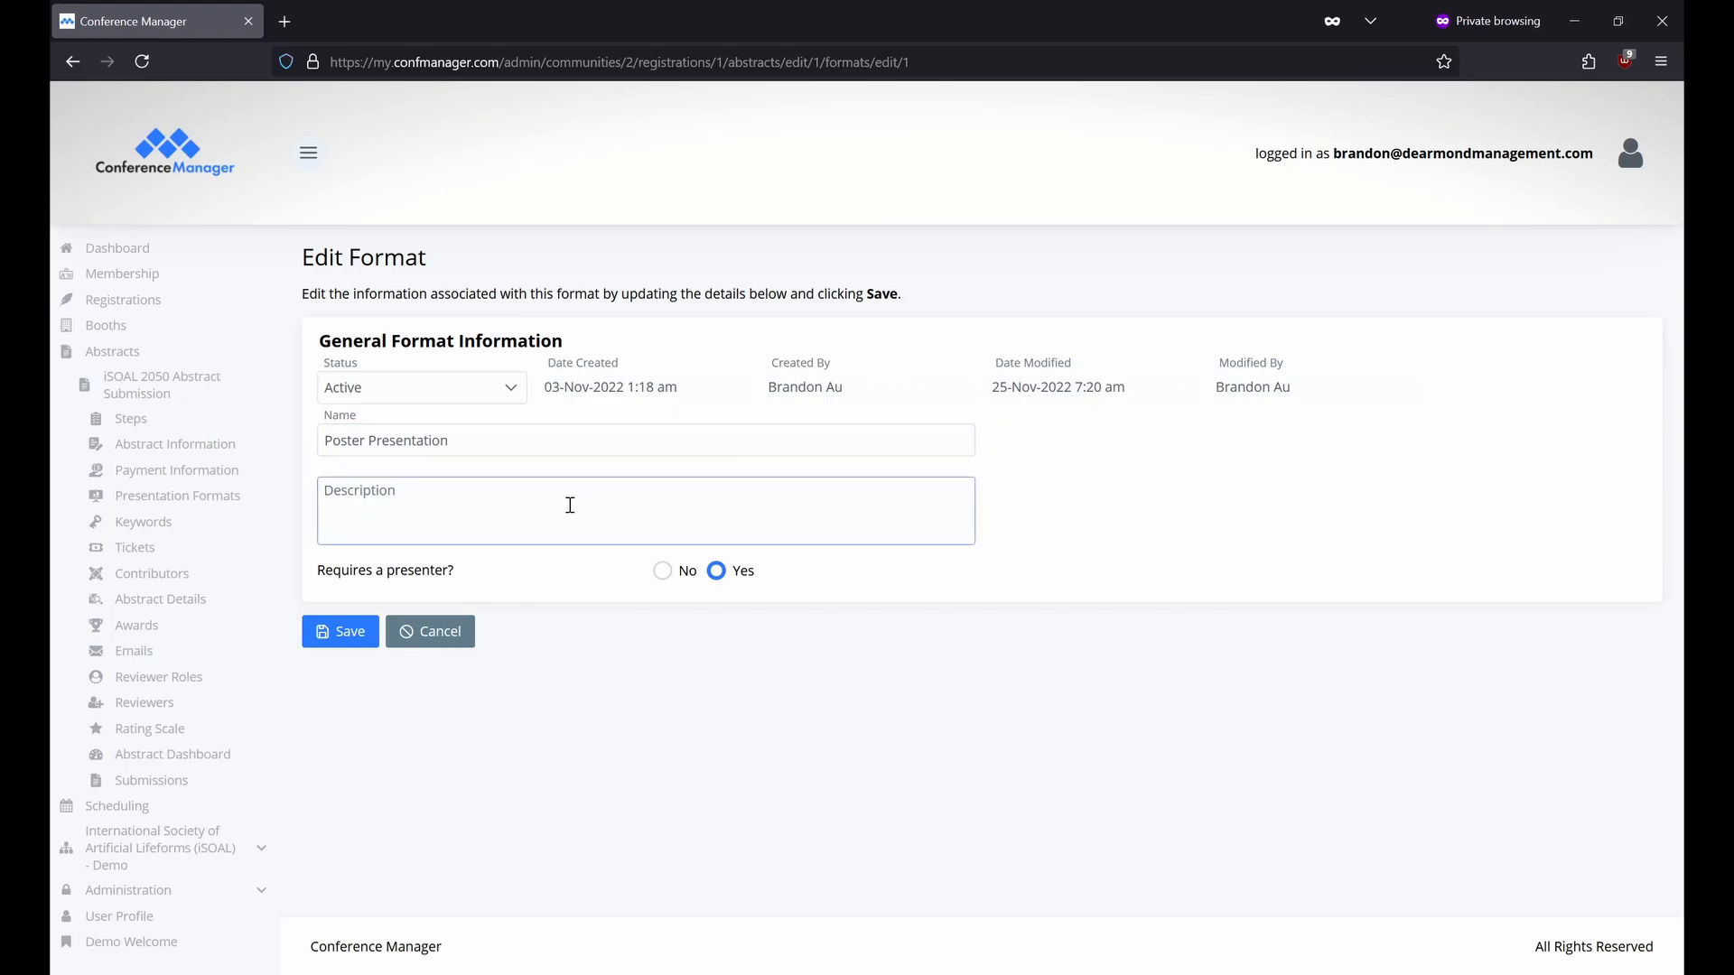
left_click(718, 573)
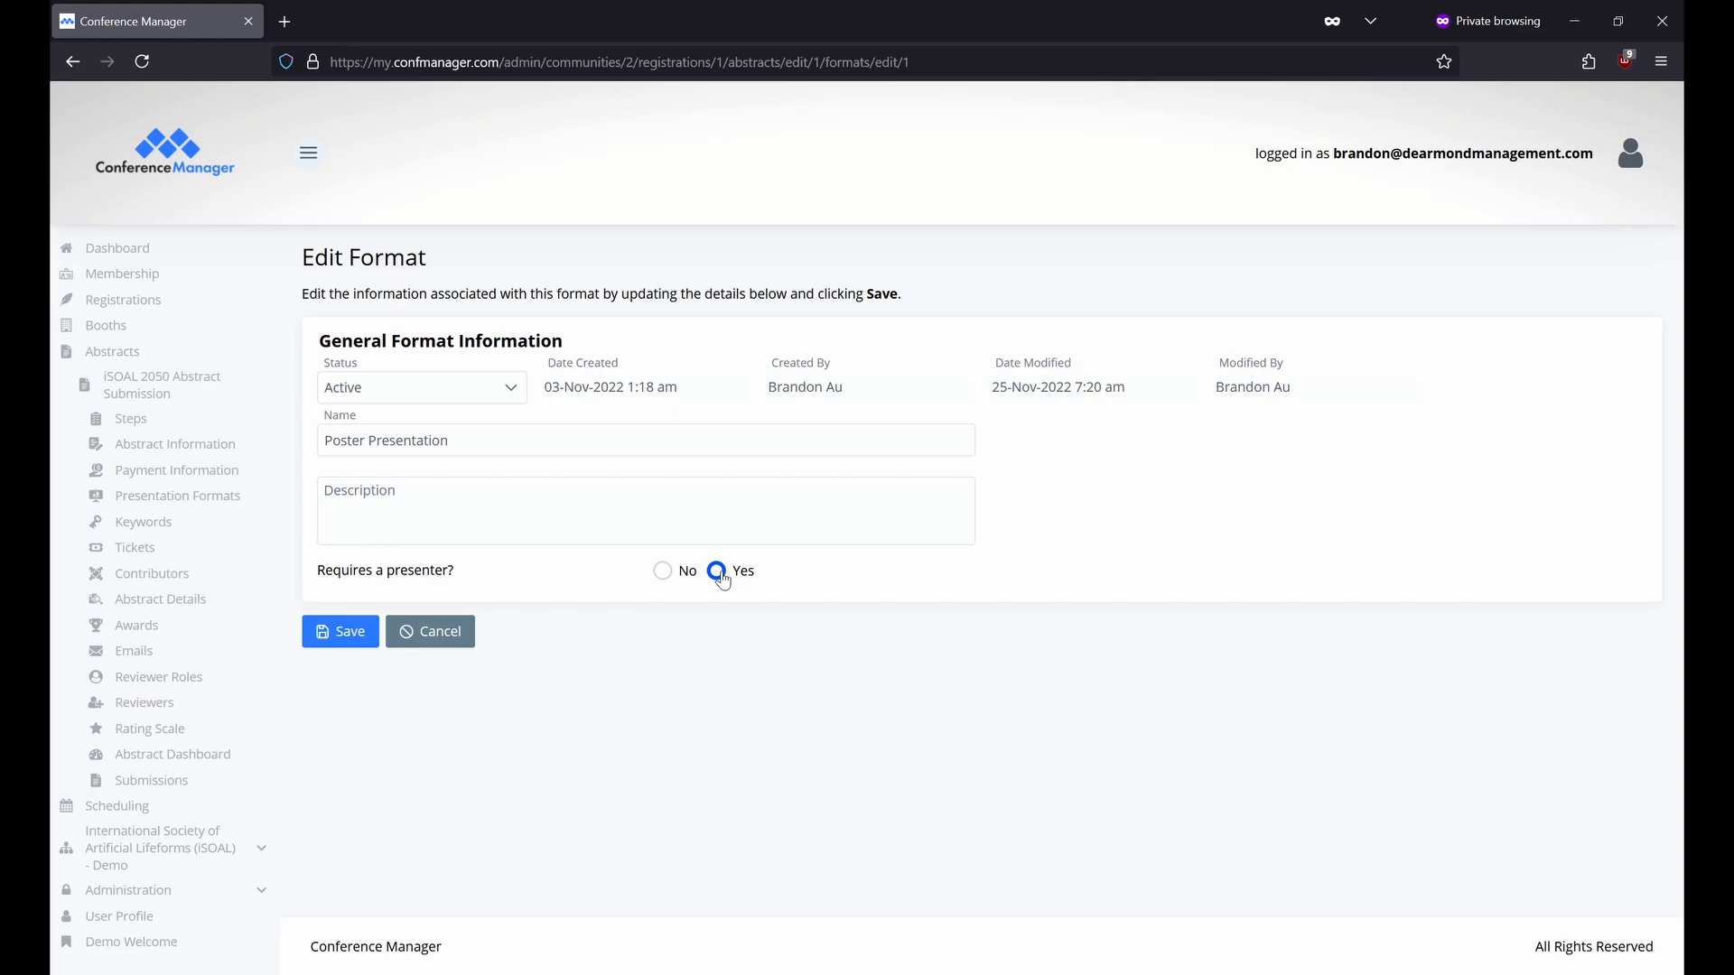
left_click(244, 532)
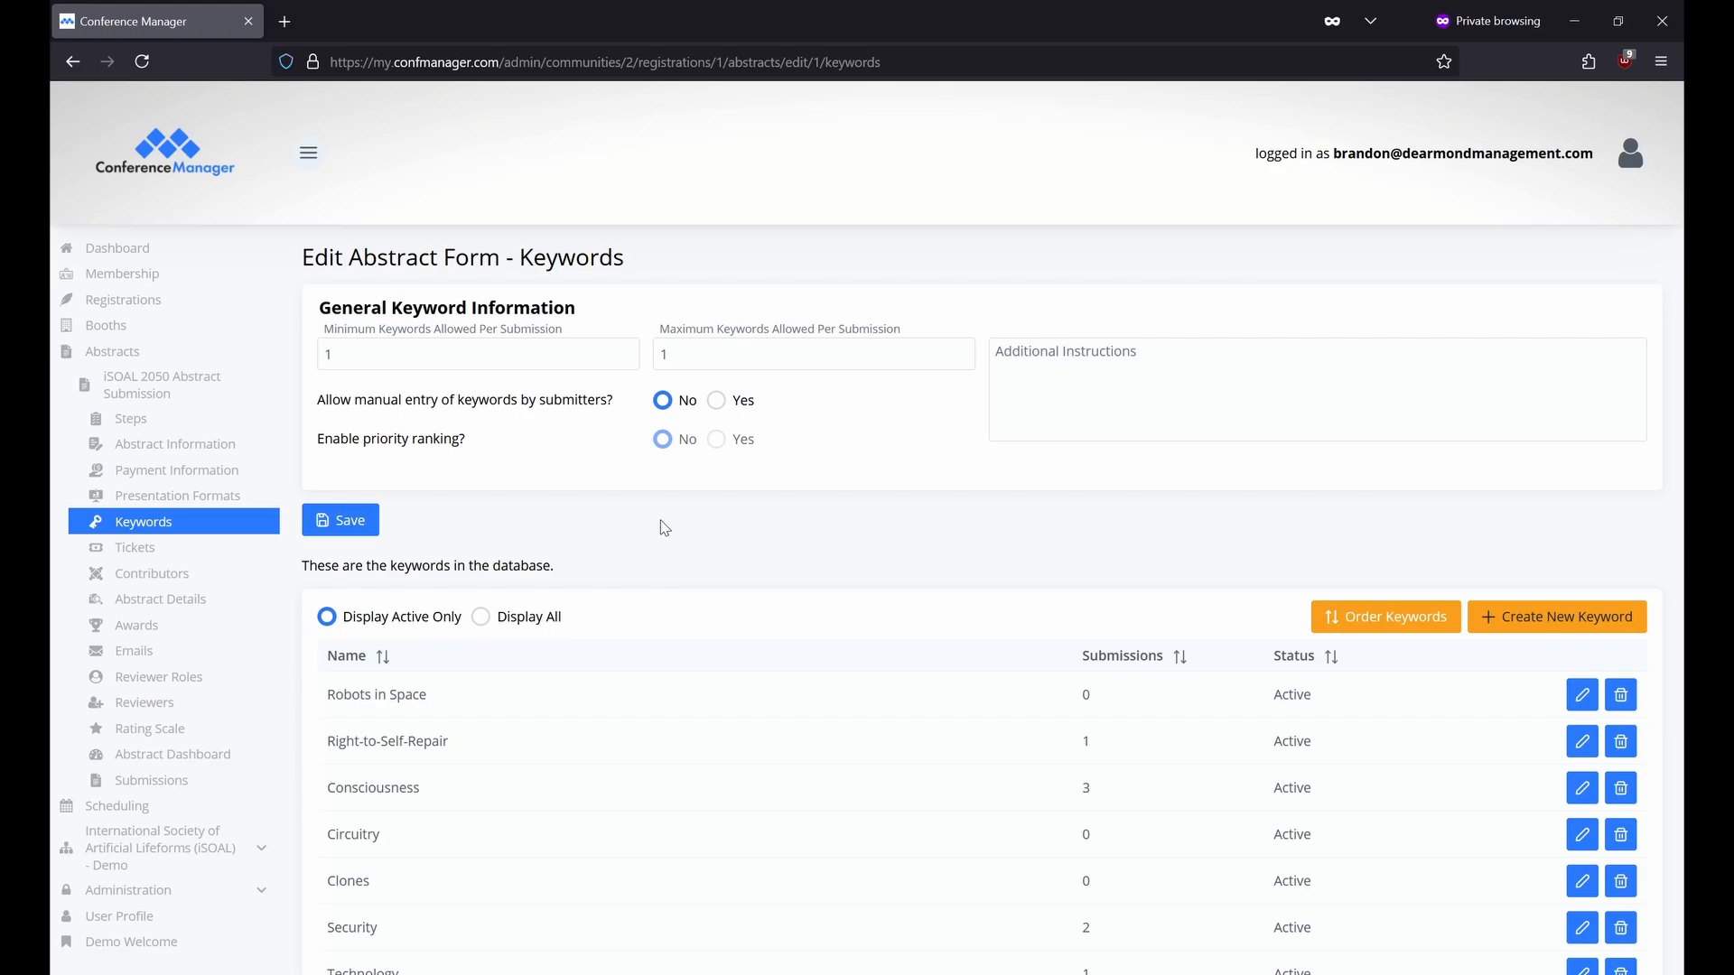
Set 'Allow manual entry of keywords' to Yes, leaving the keyword limits and instructions unchanged.
left_click(574, 354)
left_click(817, 359)
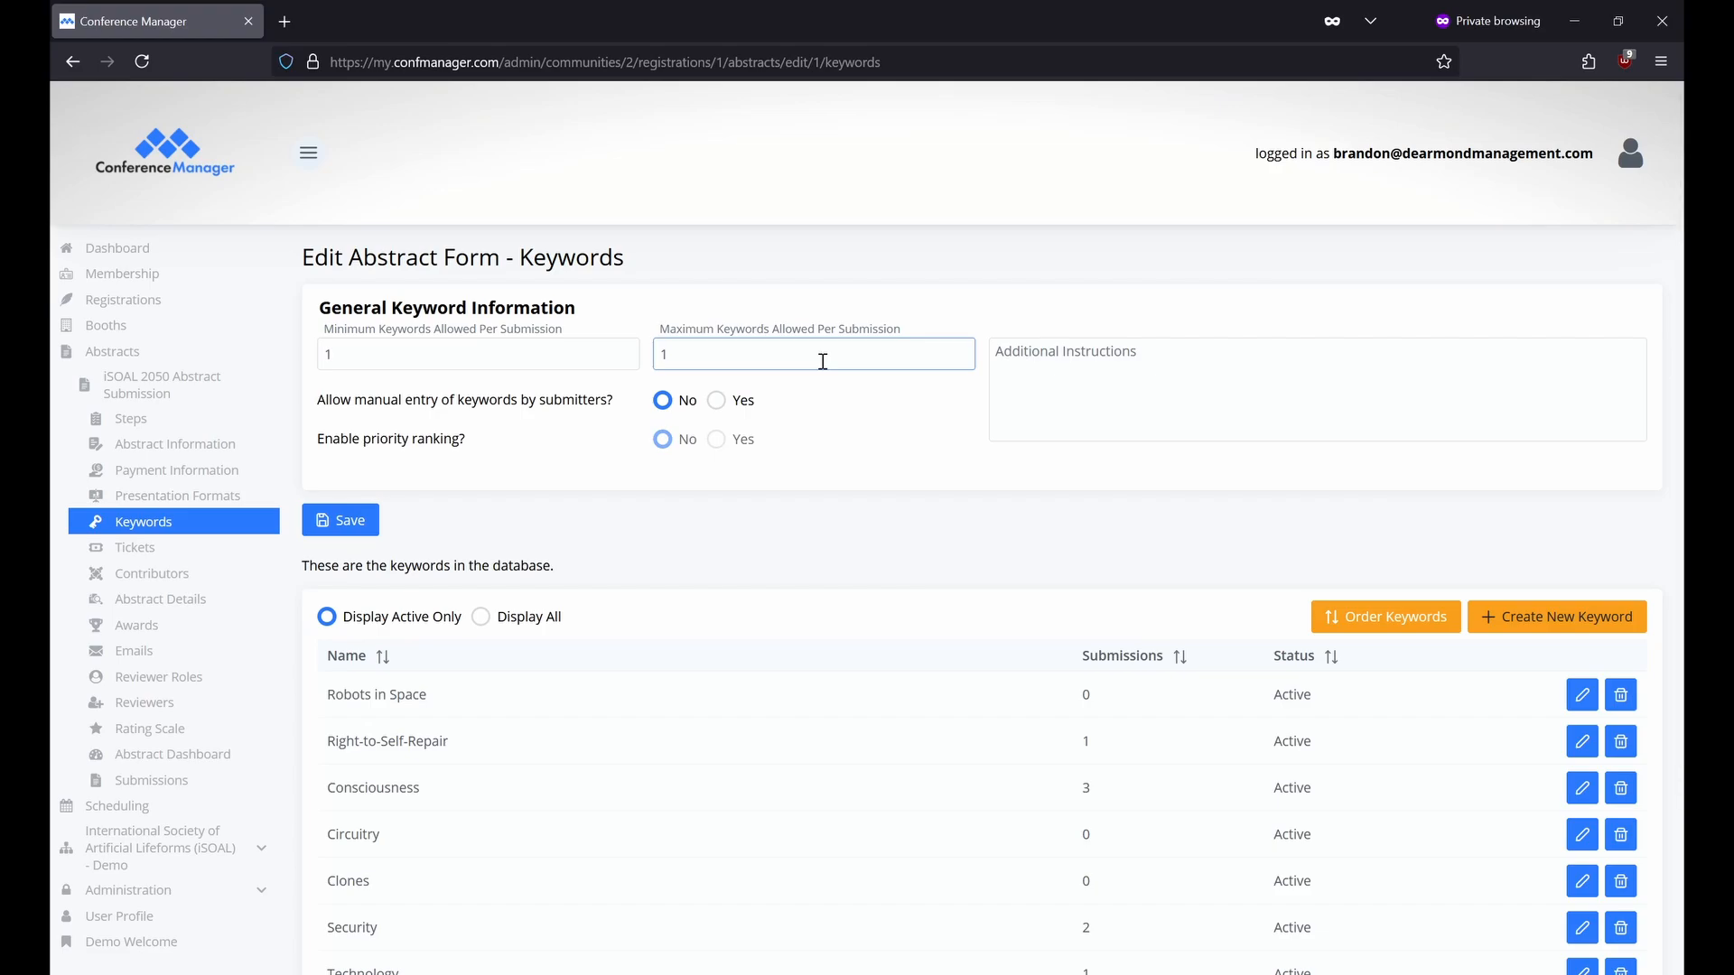
left_click(1129, 374)
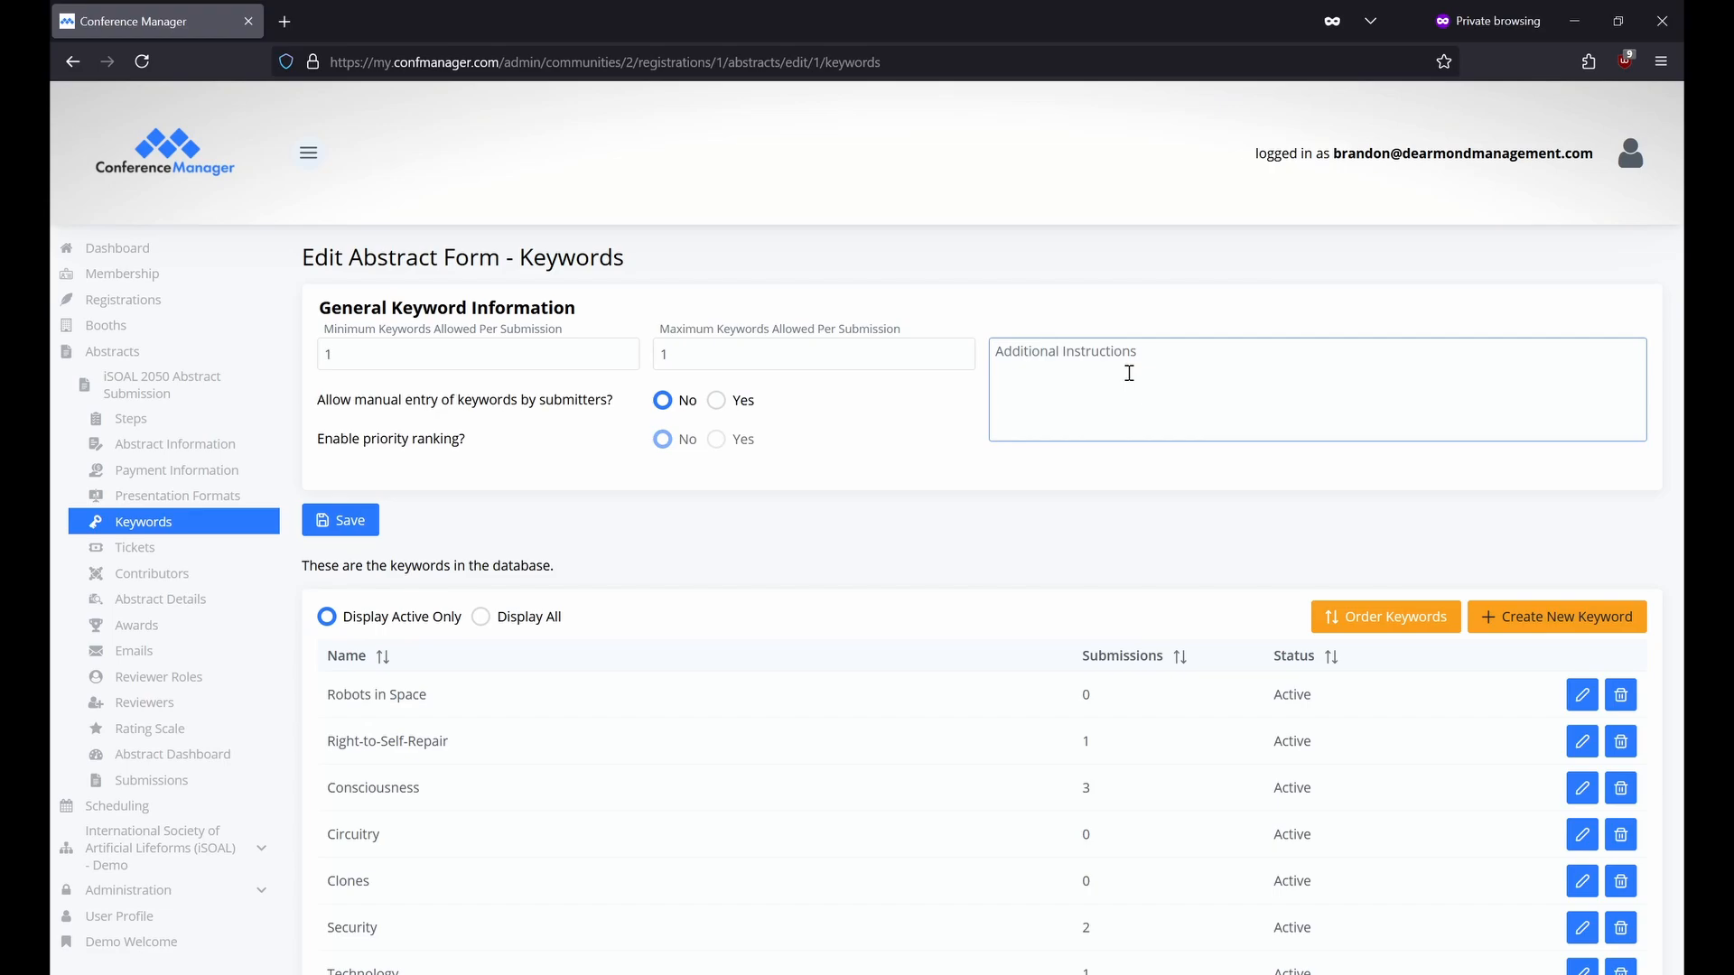
left_click(716, 401)
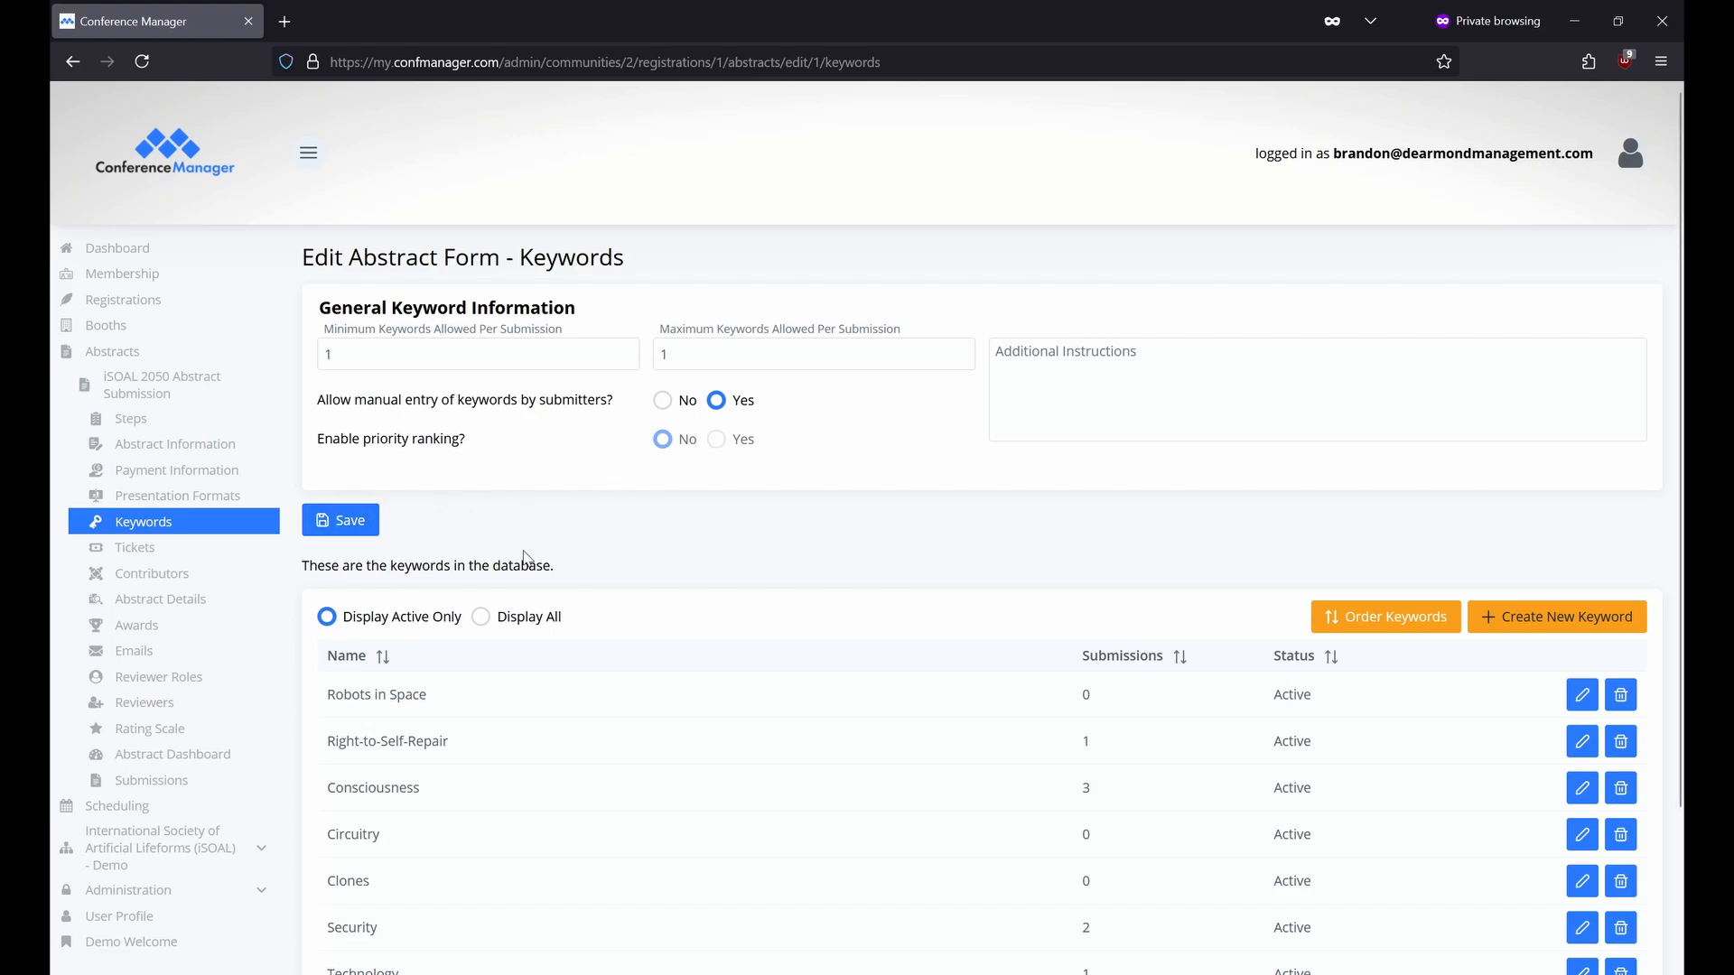
Re-save the Robots in Space keyword unchanged and move on to the Tickets page.
left_click(1581, 696)
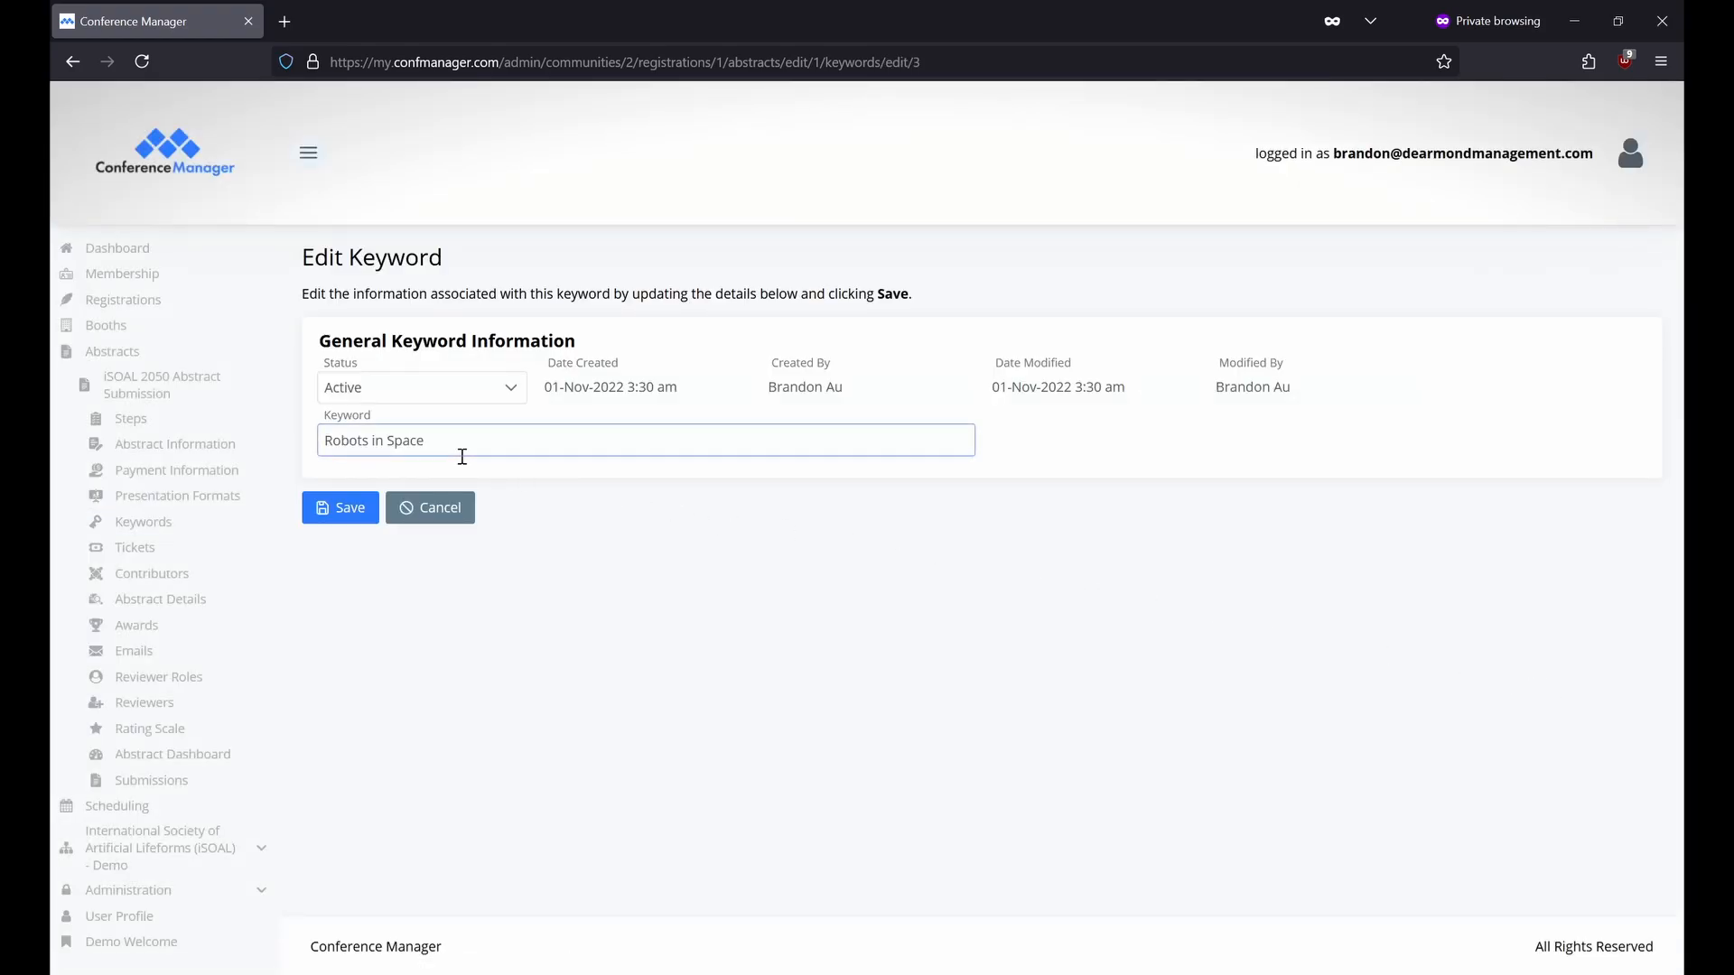
left_click(330, 506)
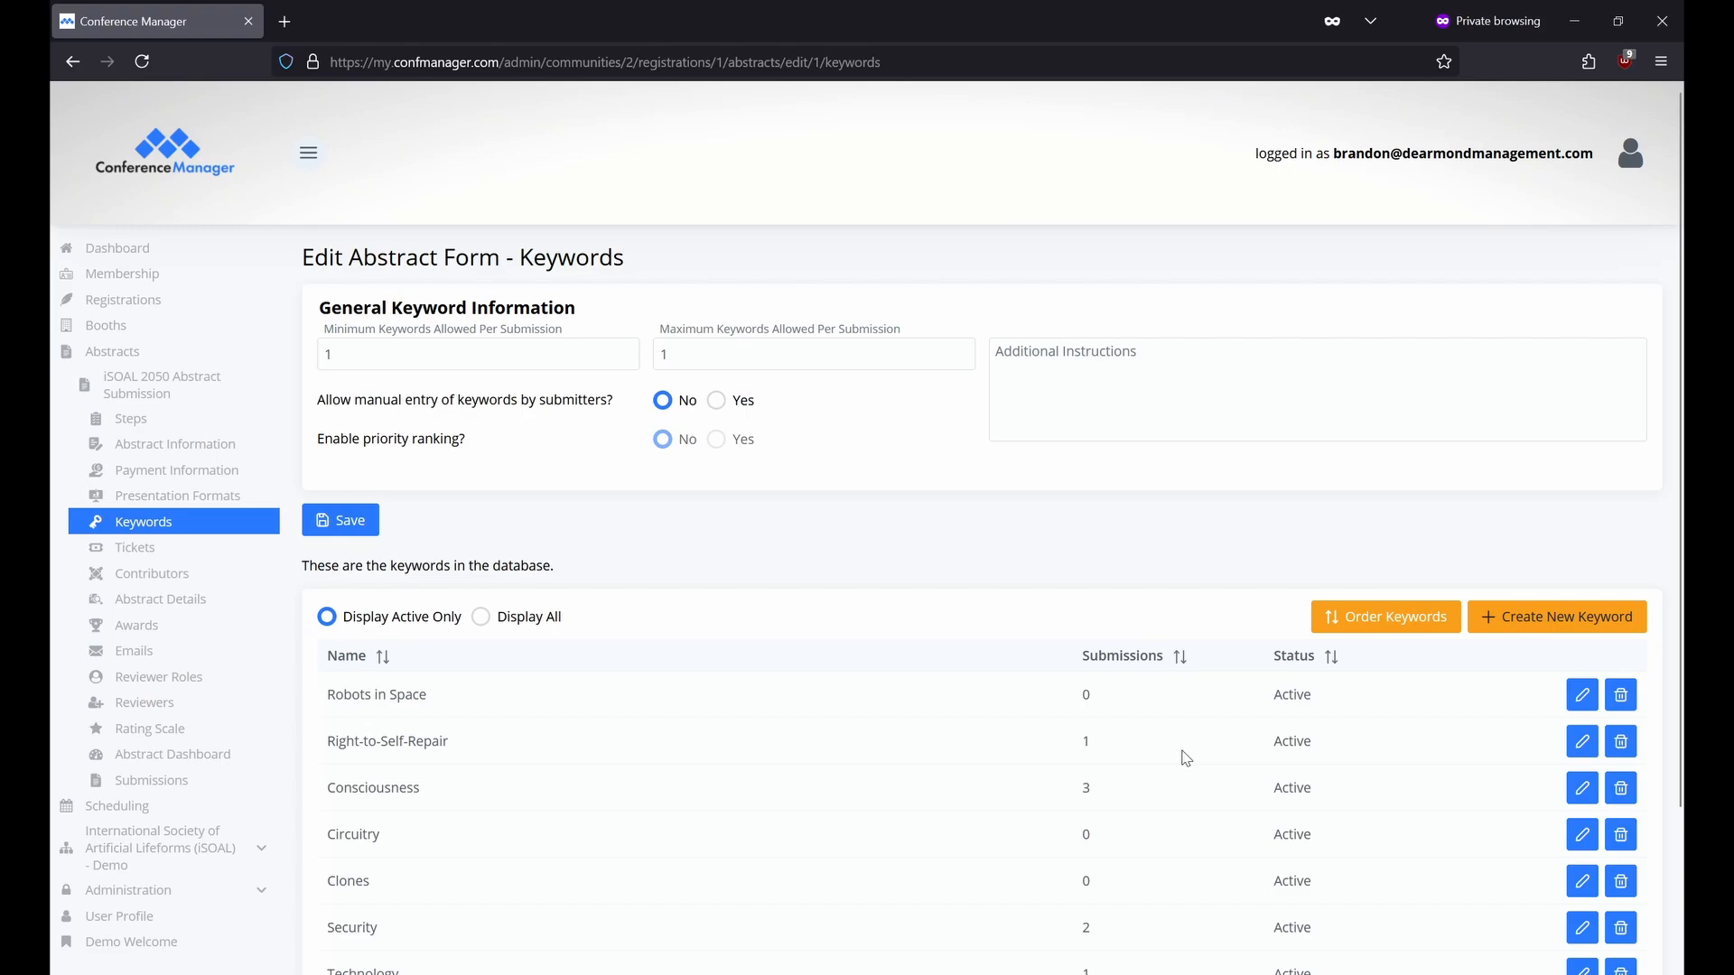
left_click(230, 544)
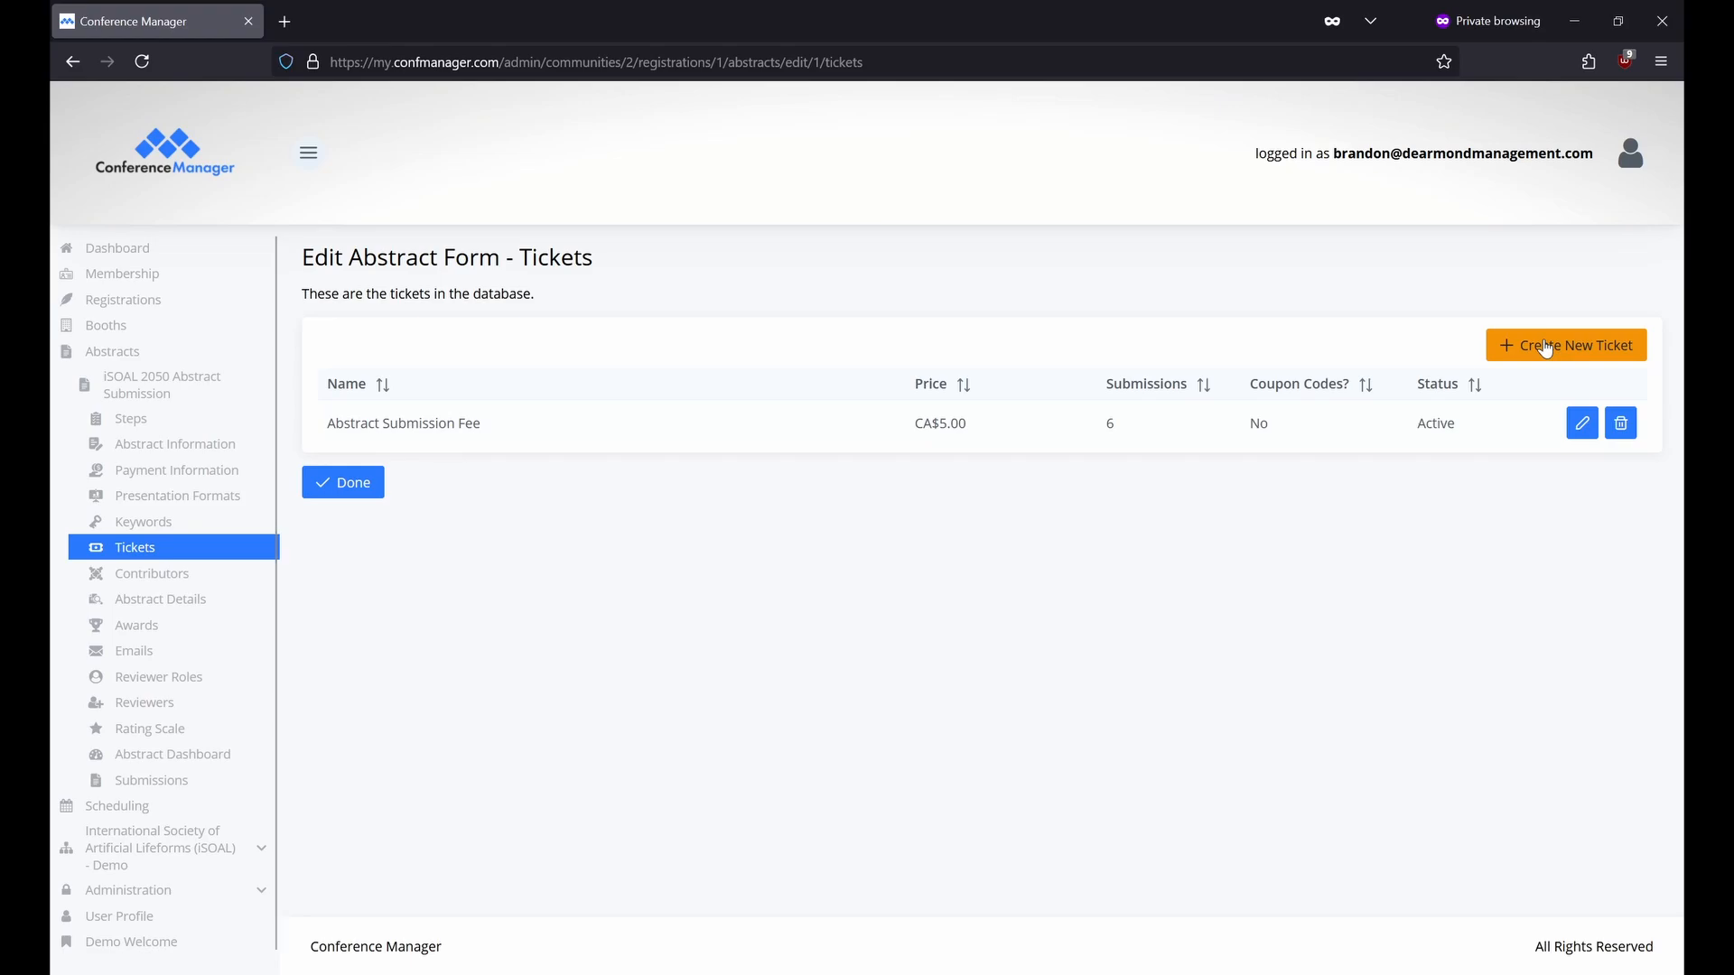
Review the Abstract Submission Fee ticket, then move on to the Contributors settings.
left_click(1585, 424)
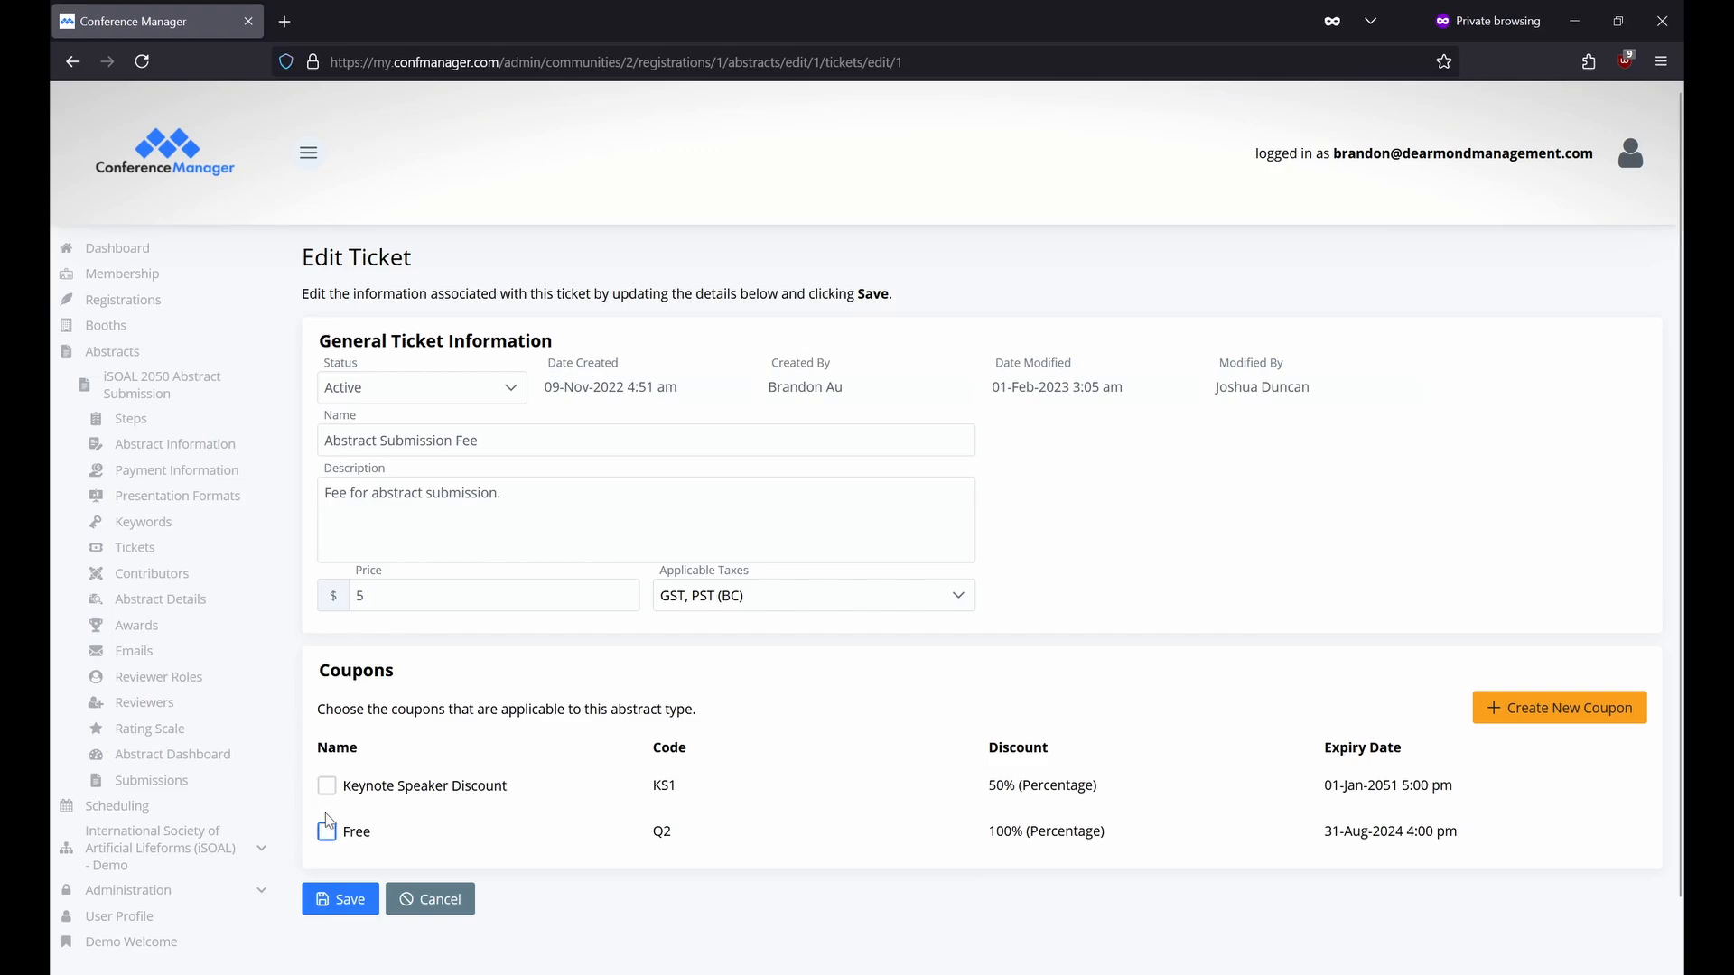
left_click(236, 578)
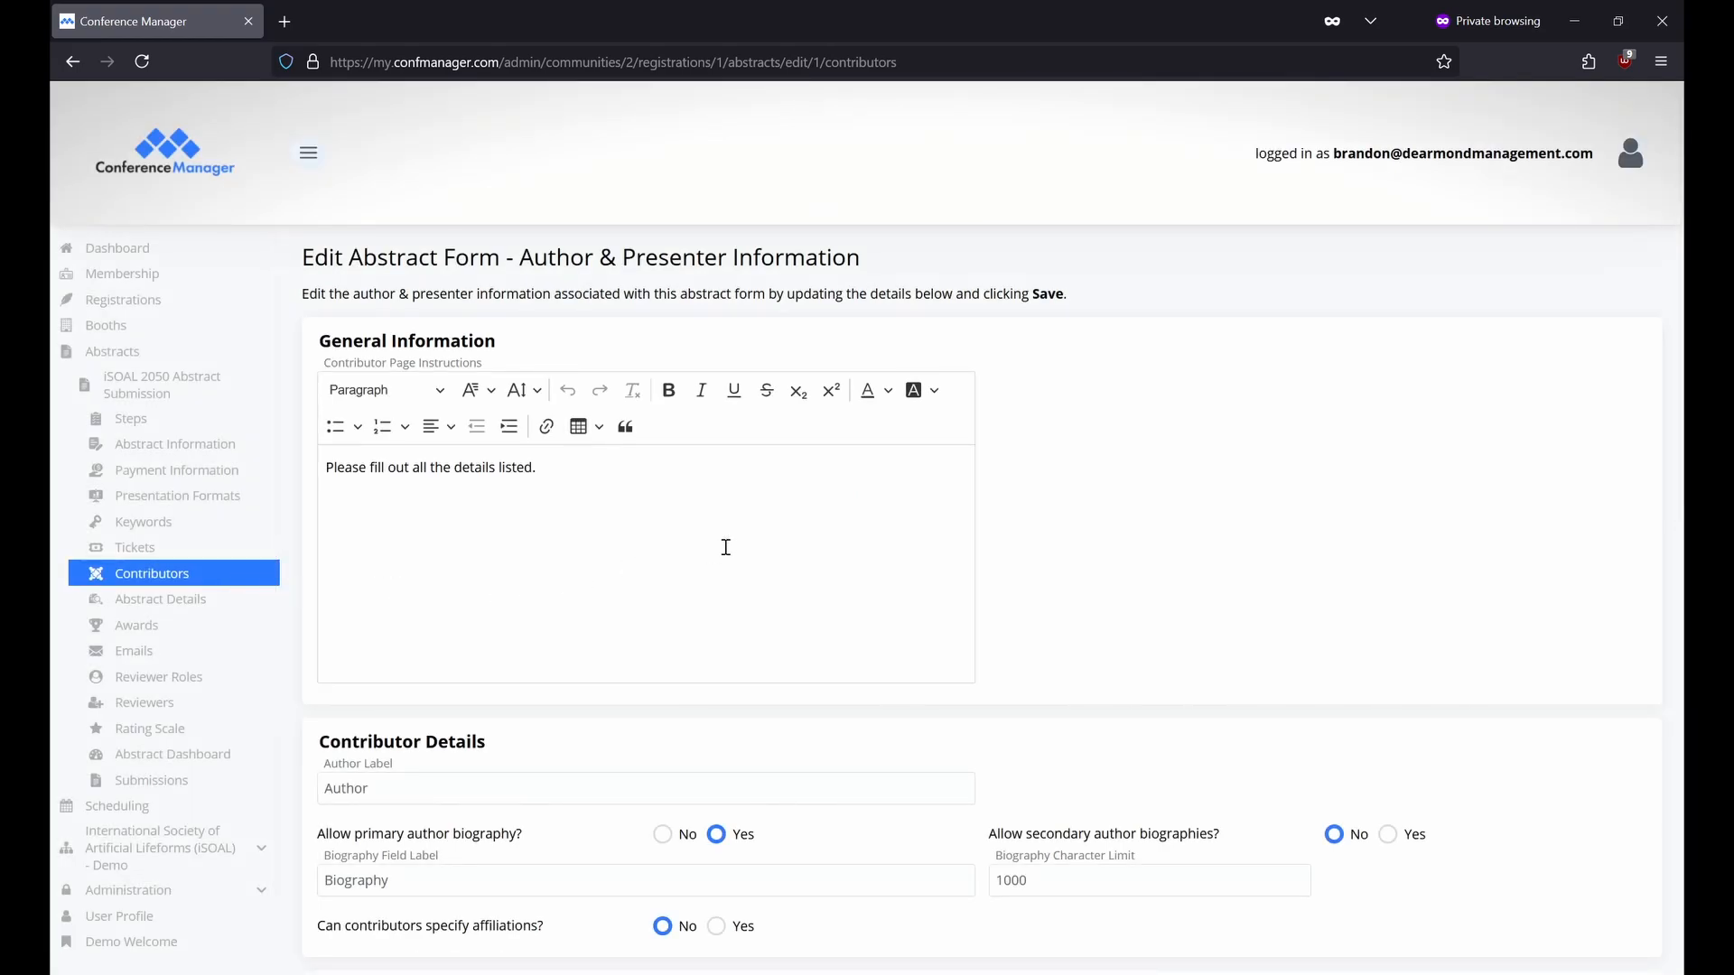
scroll(726, 548, "down", 5)
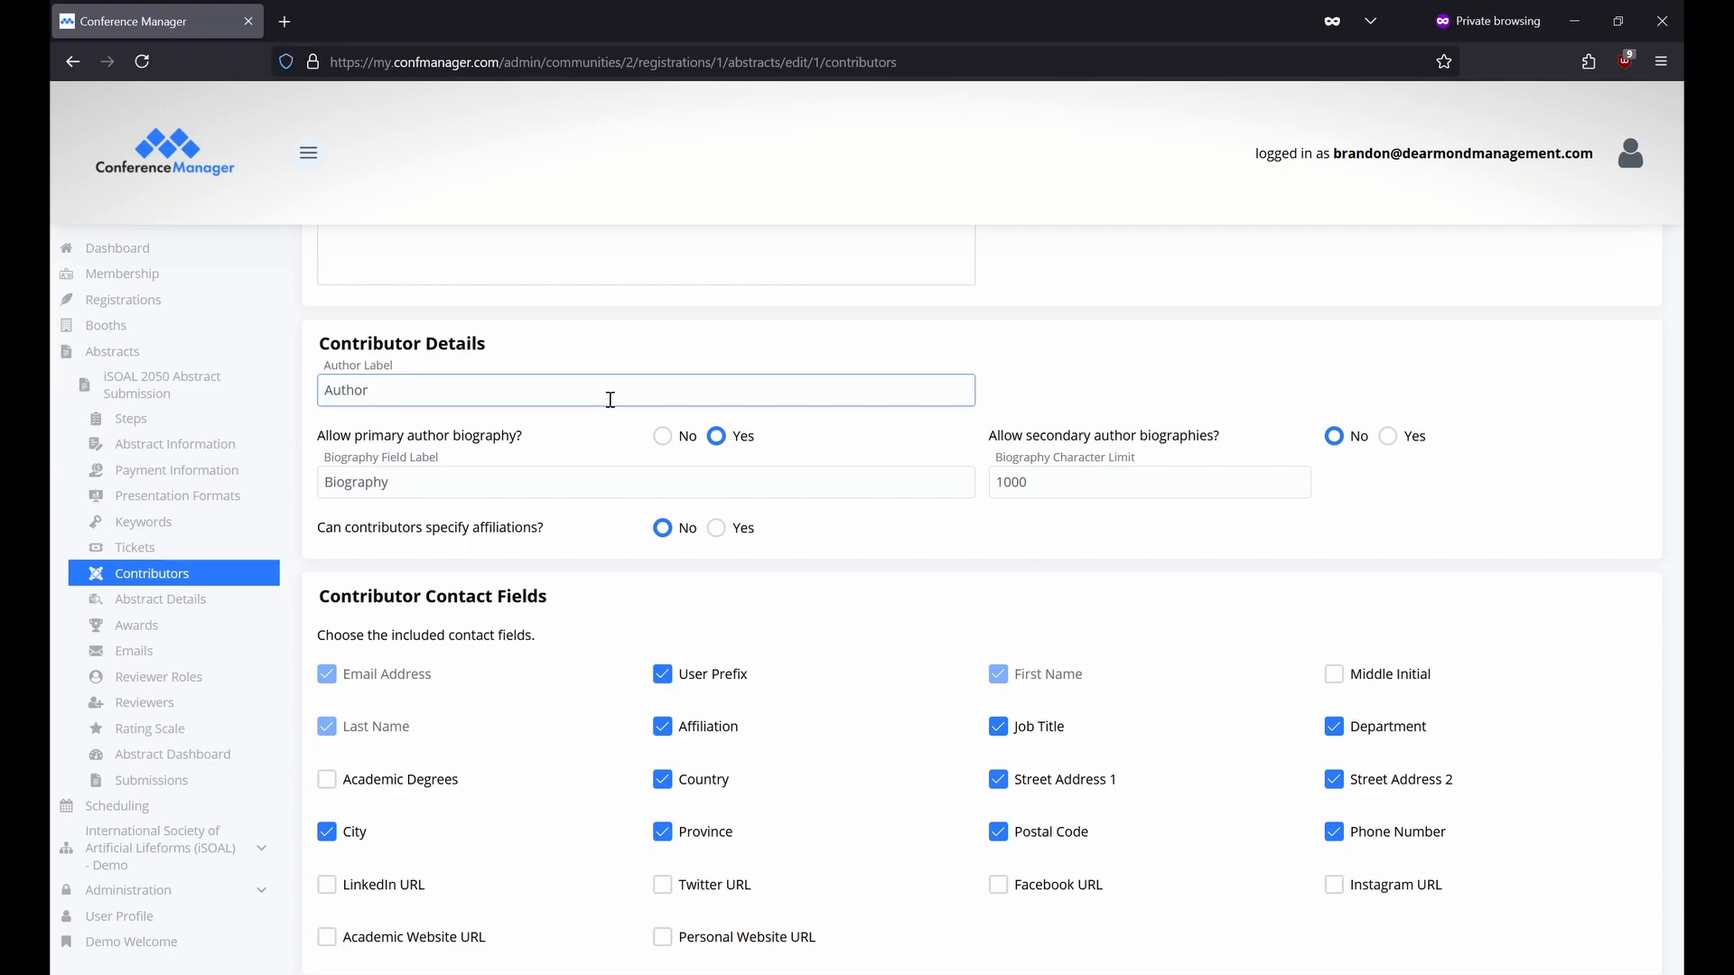
left_click(630, 484)
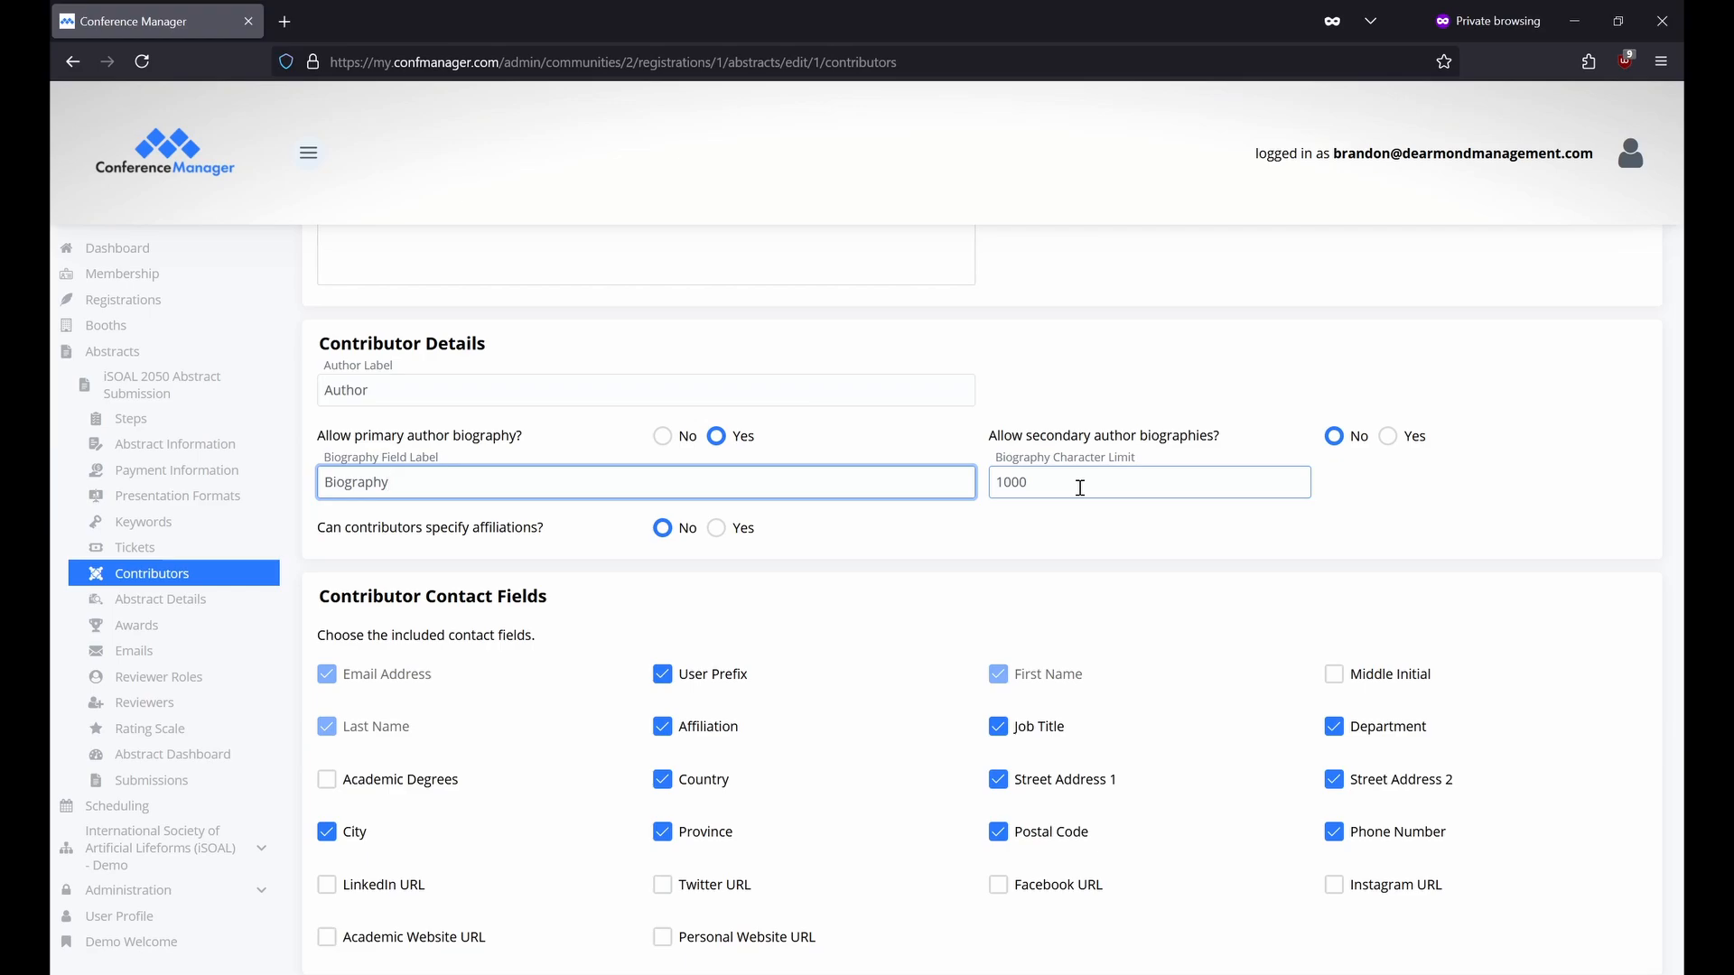
Set secondary author biographies and contributor affiliations to Yes, then focus the Affiliation Limit field.
left_click(1387, 438)
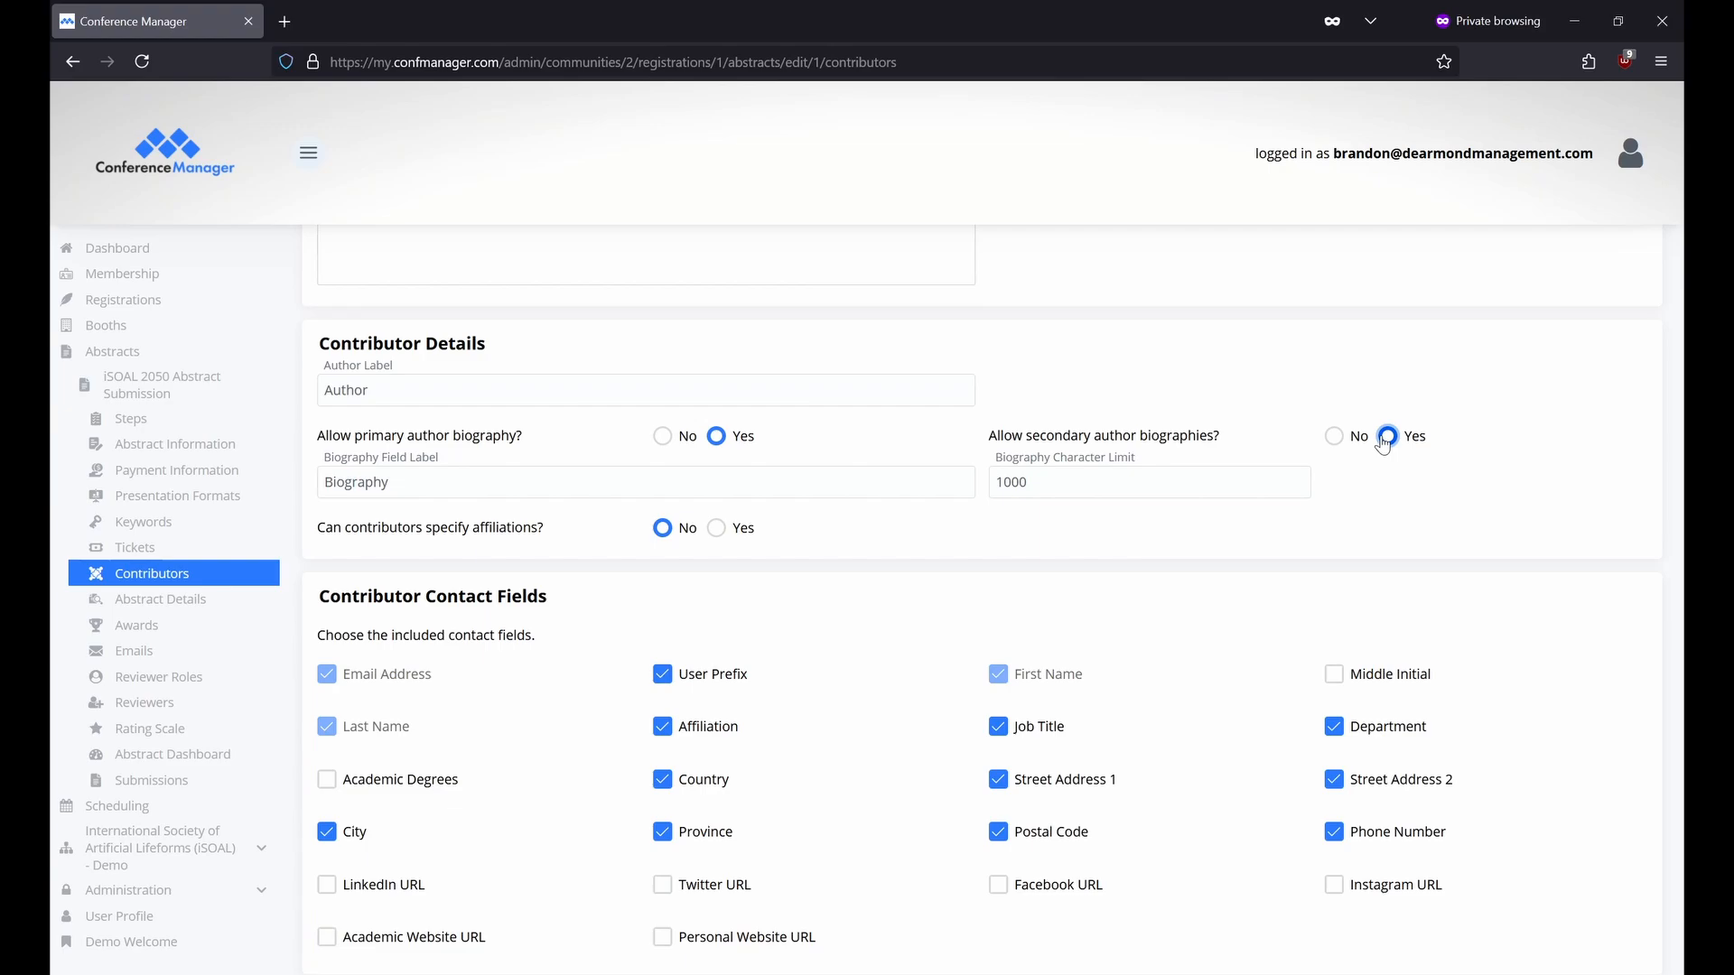
left_click(717, 529)
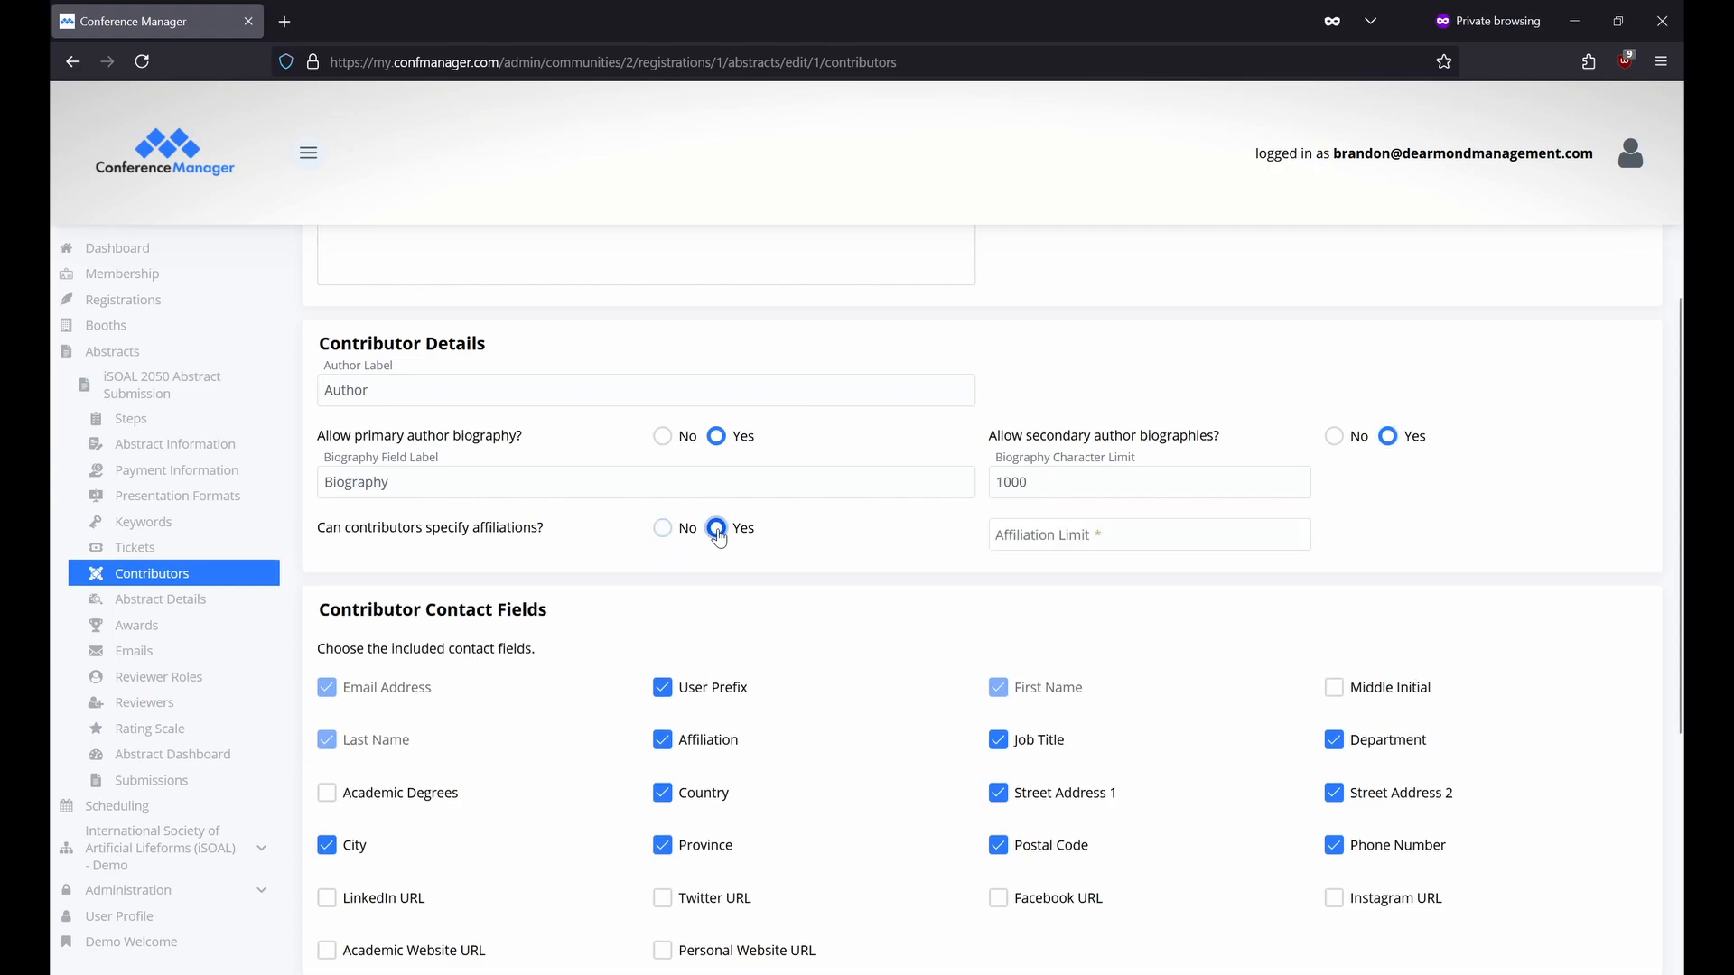
left_click(1235, 540)
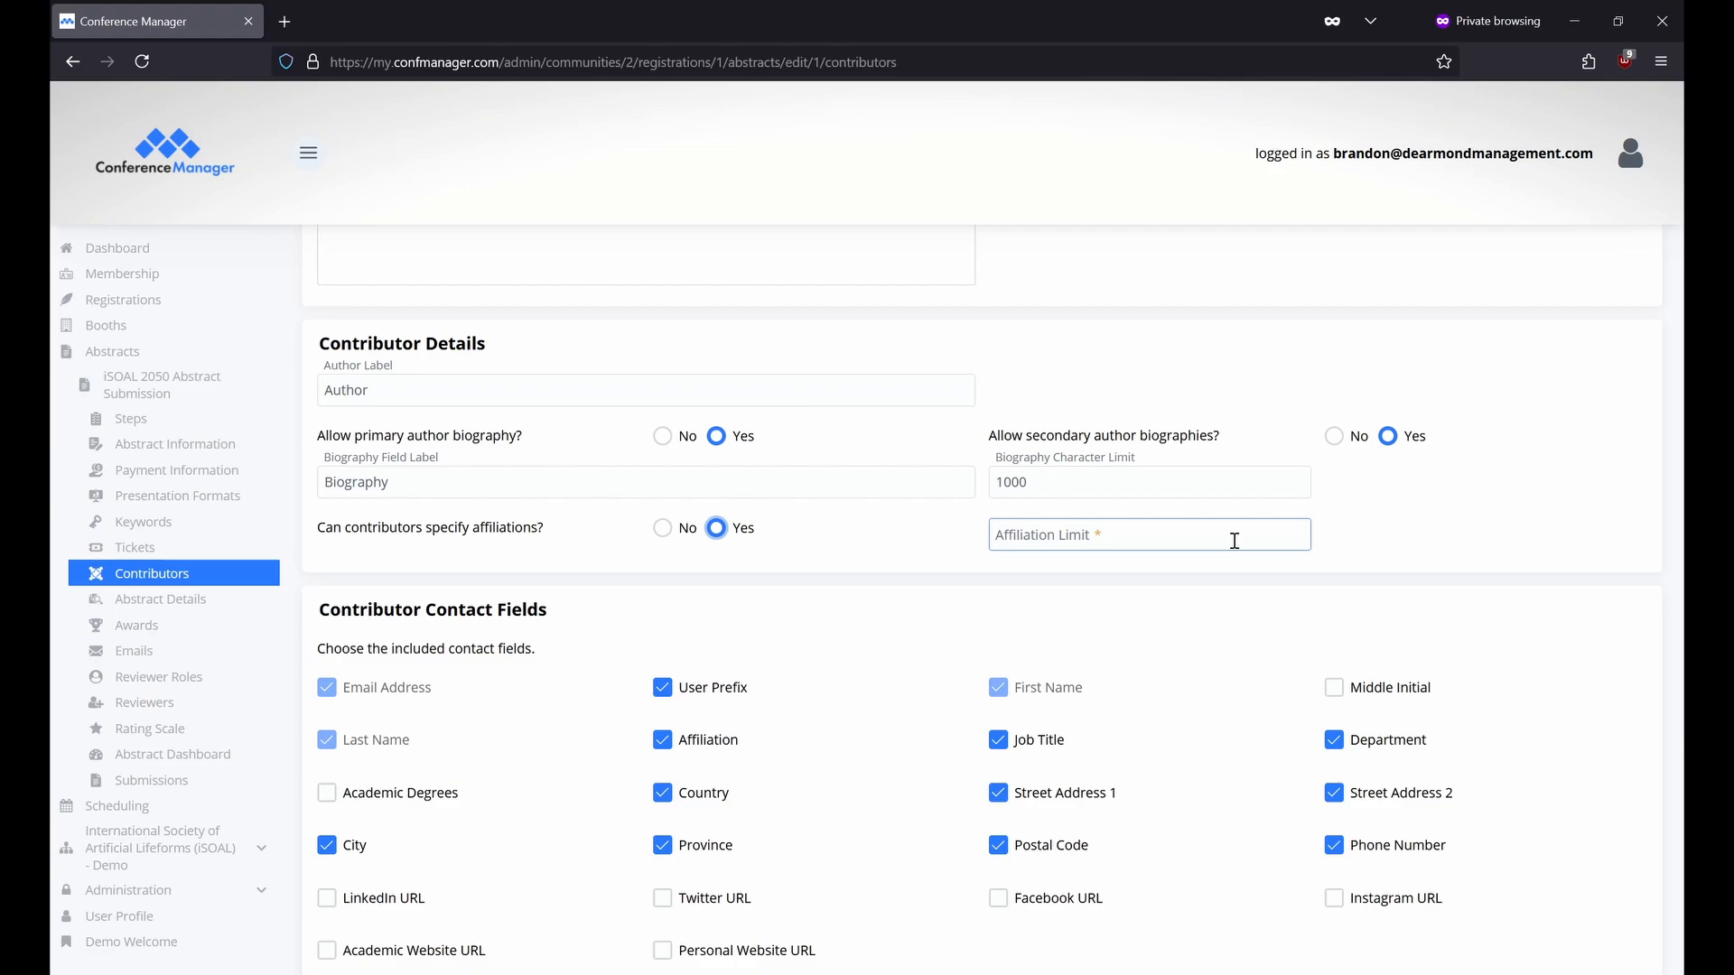
Check the Maximum Presenters and Presenter Label fields, then go to Abstract Details.
scroll(1235, 540, "down", 3)
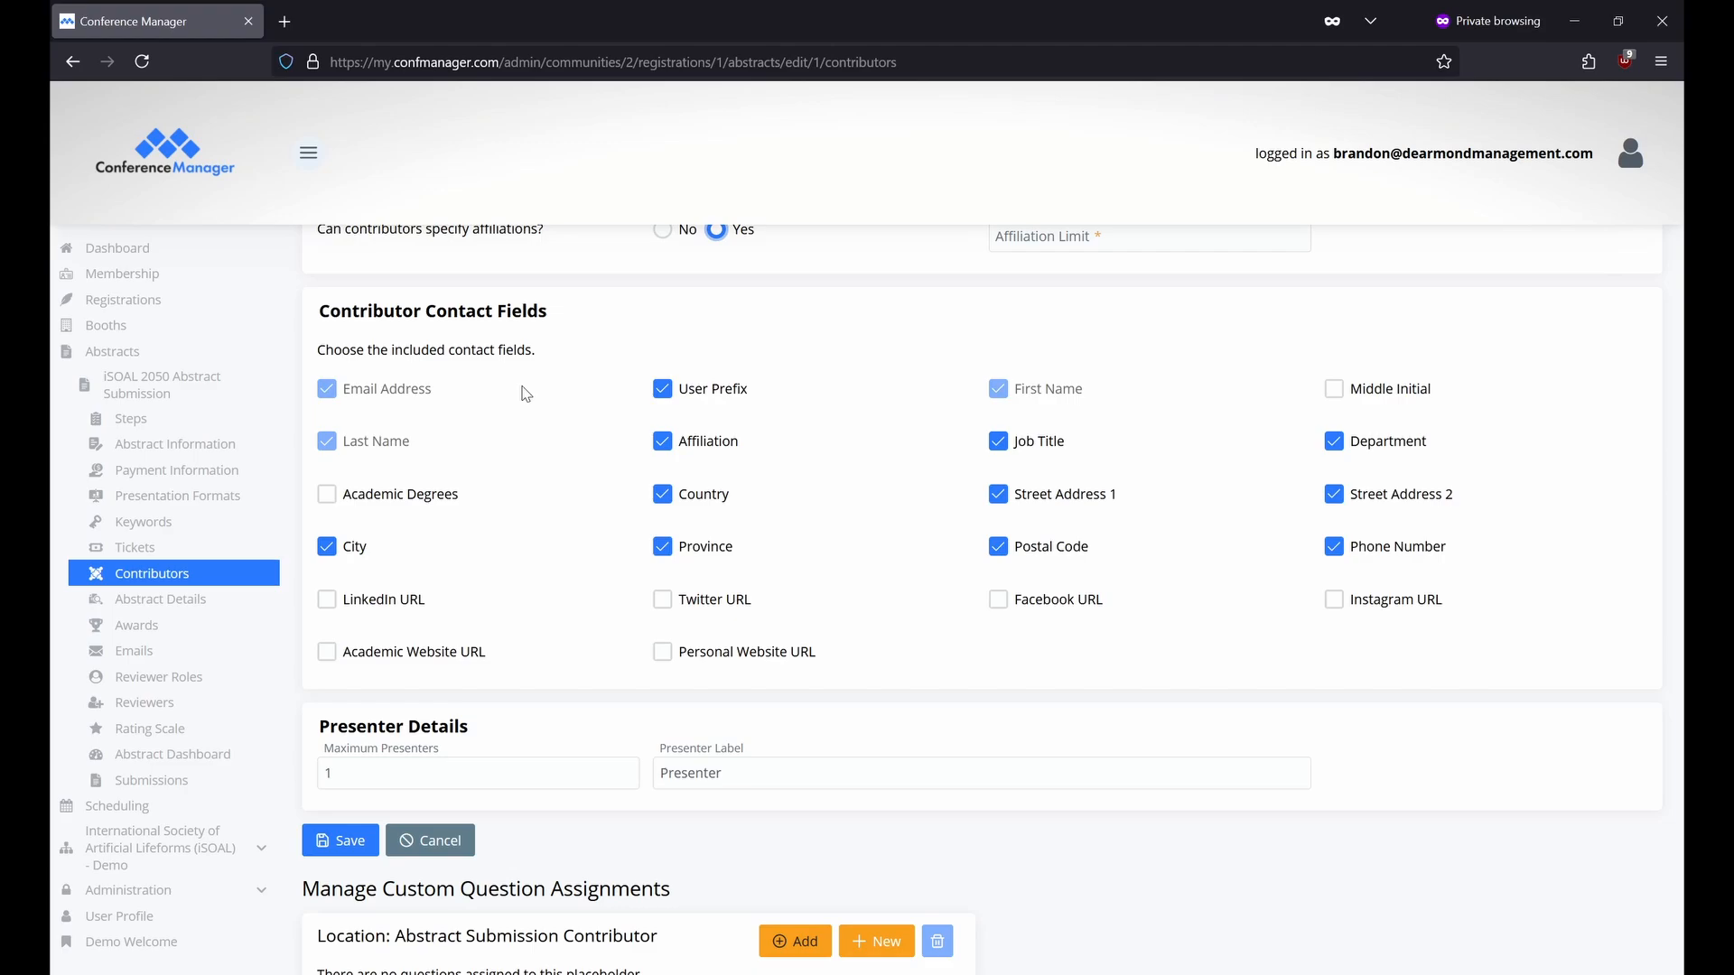
scroll(527, 394, "down", 2)
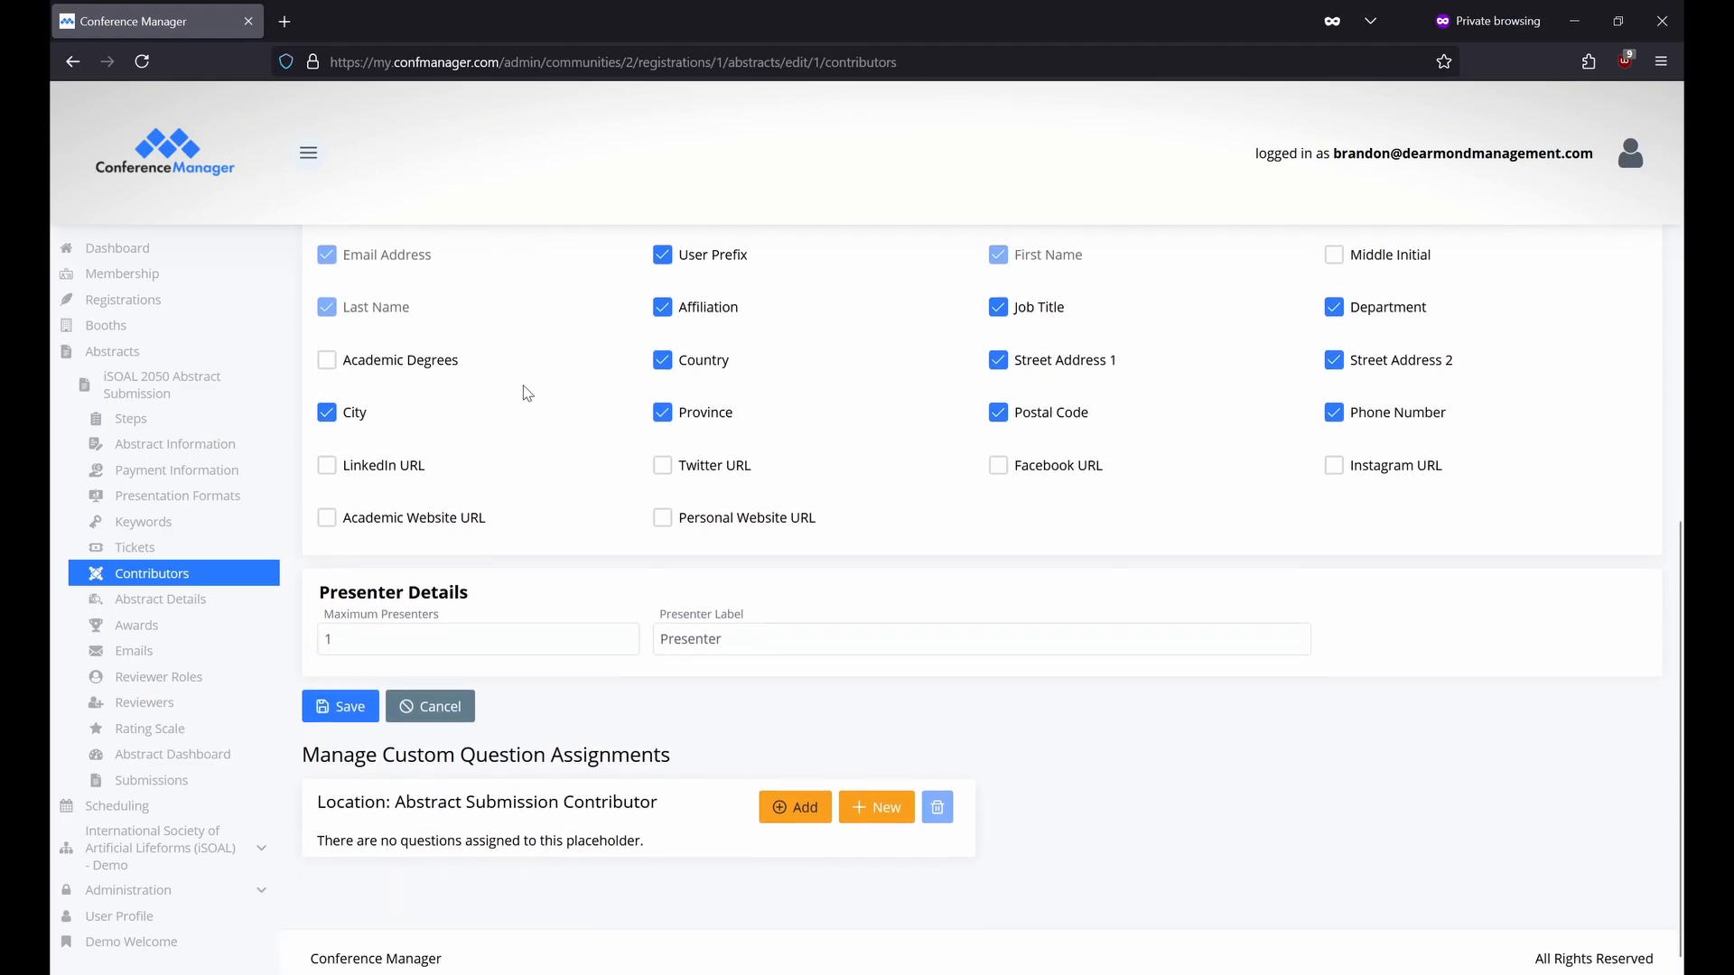
left_click(446, 626)
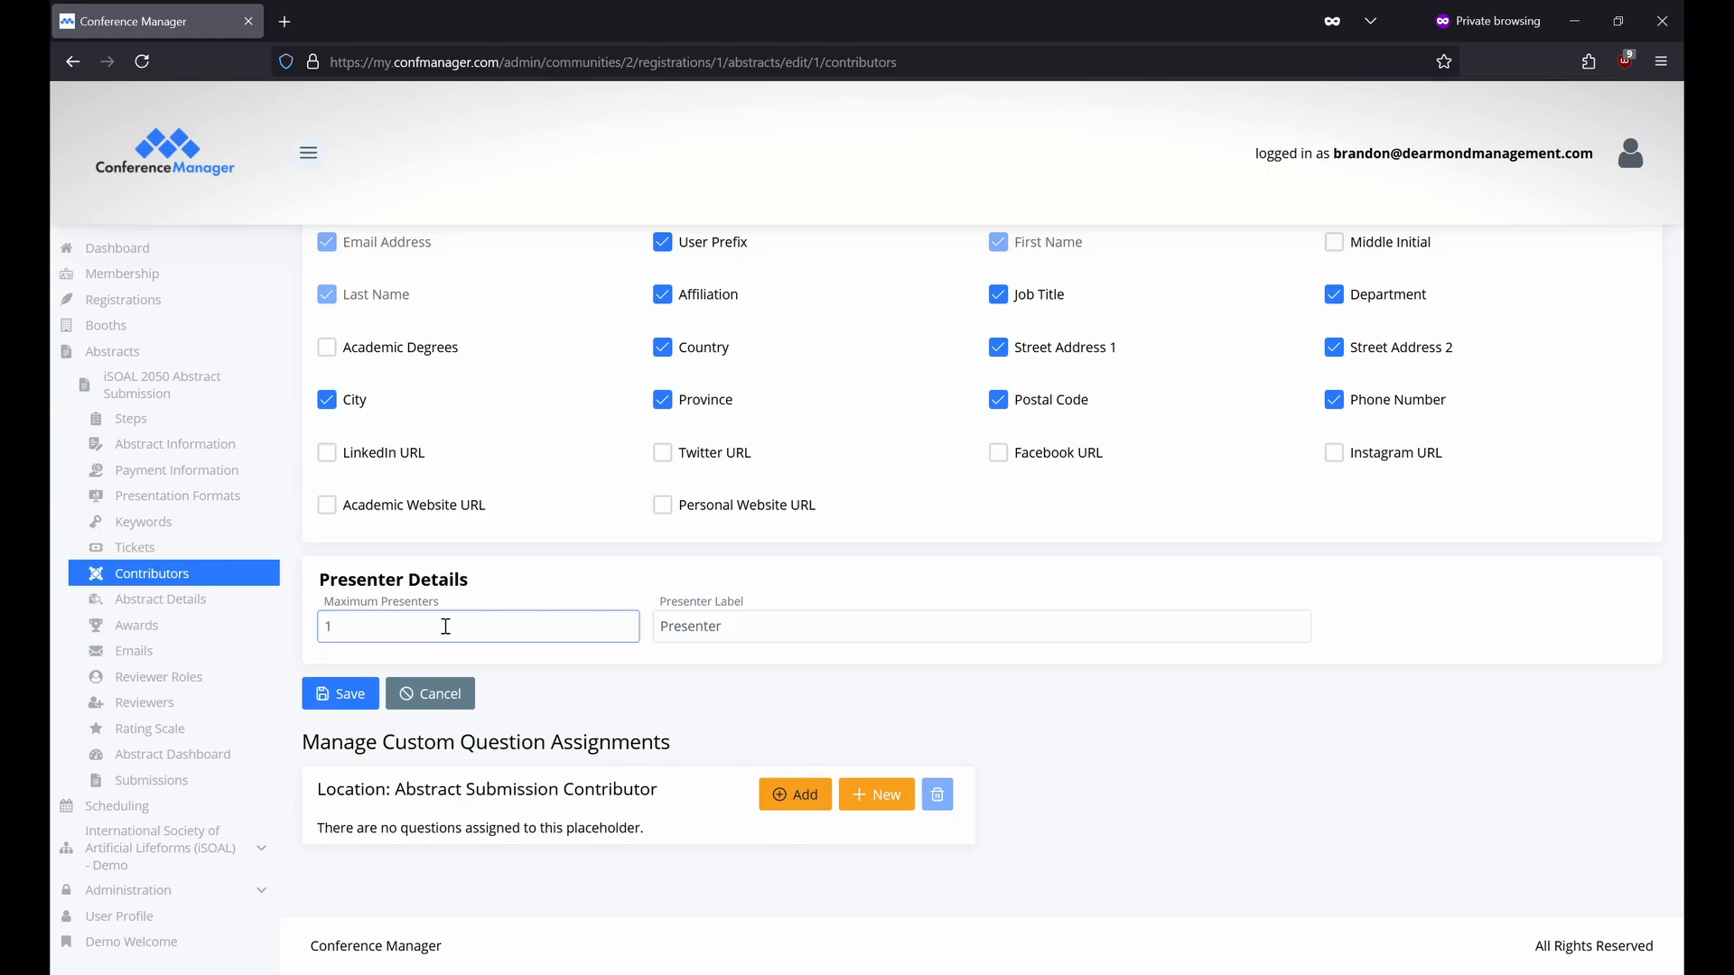
left_click(764, 627)
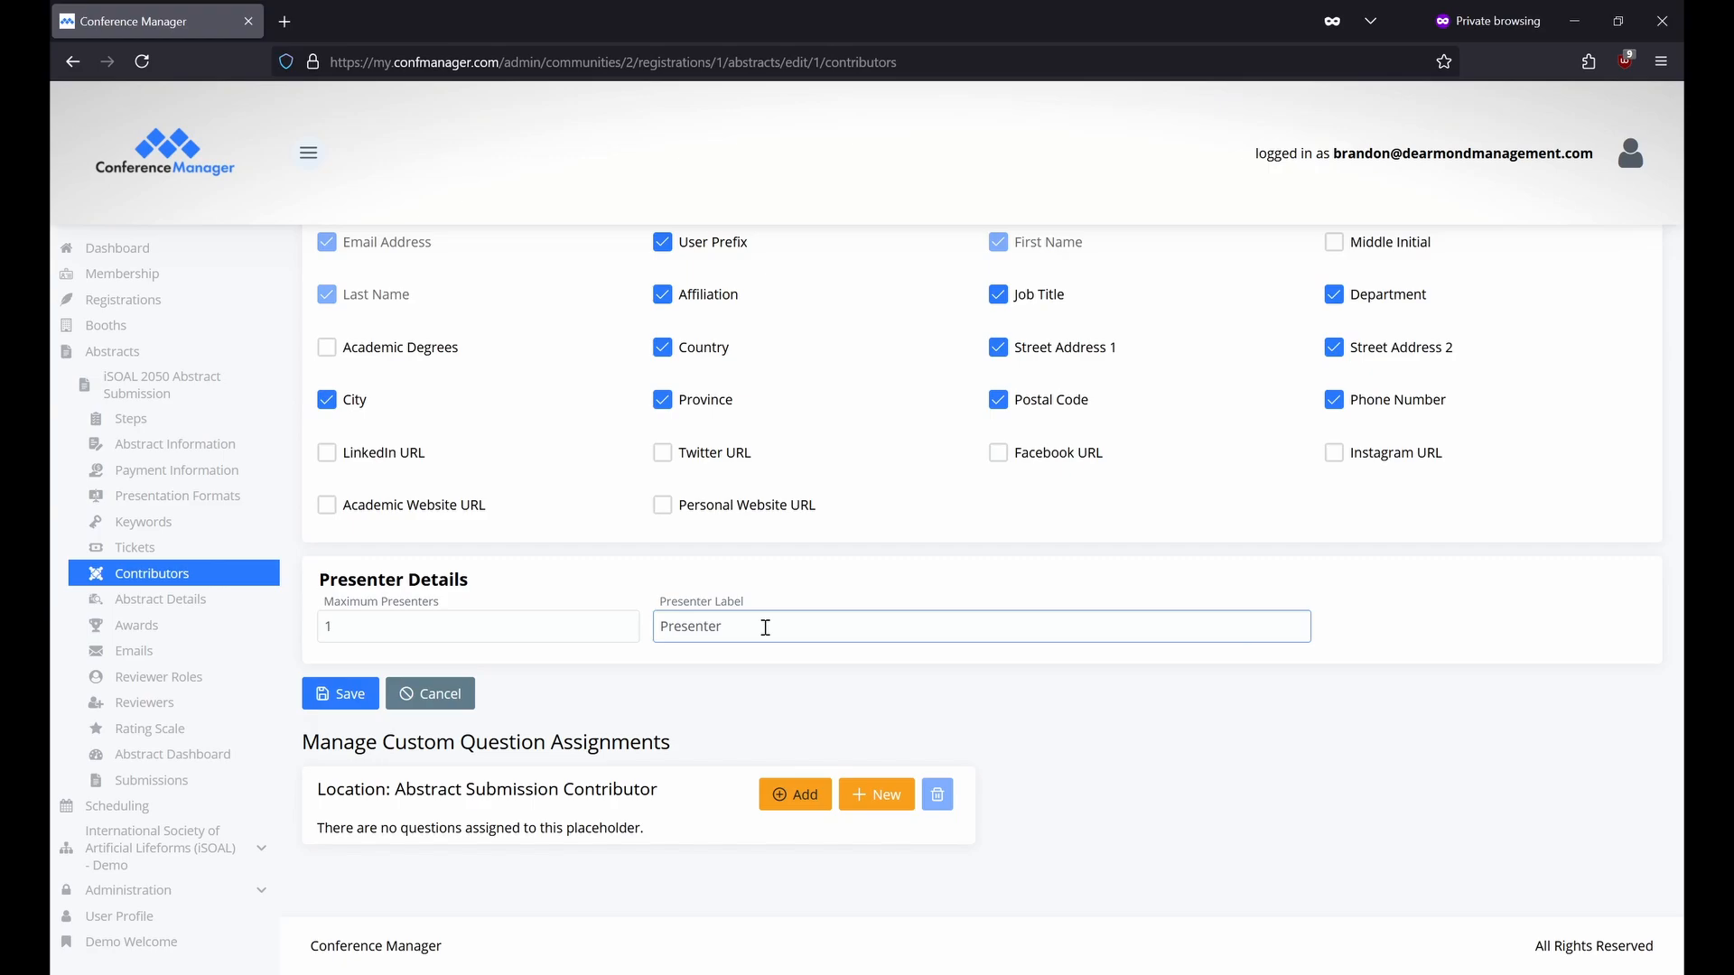
left_click(257, 605)
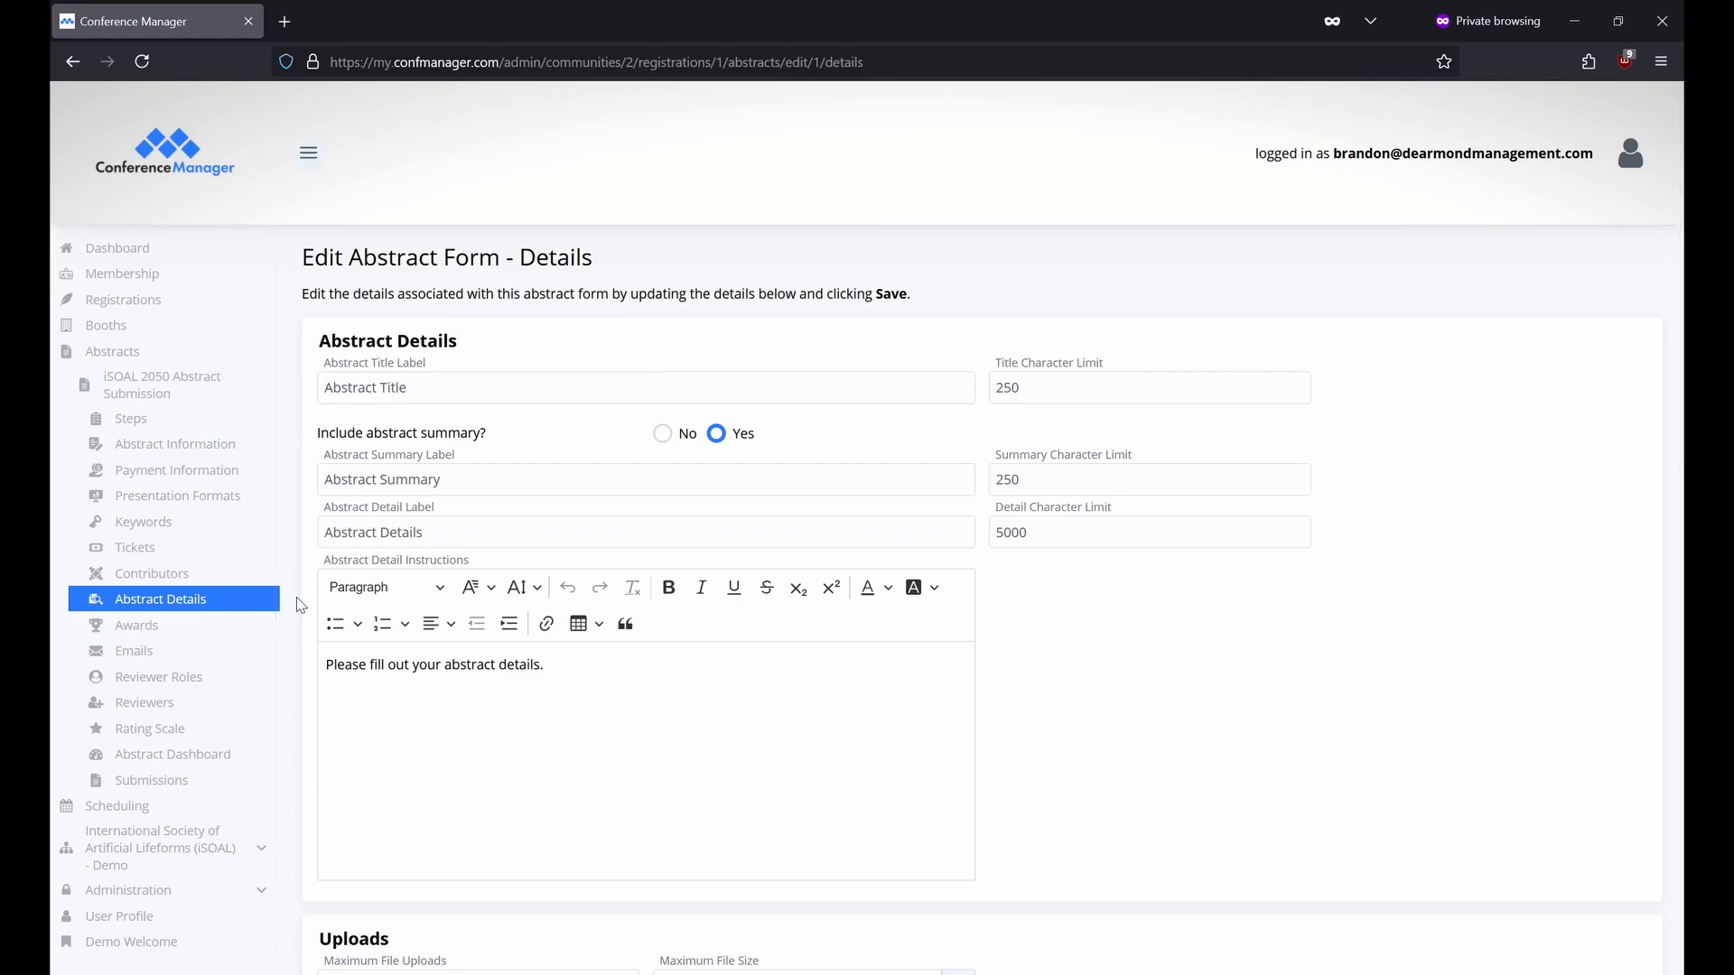
left_click(620, 387)
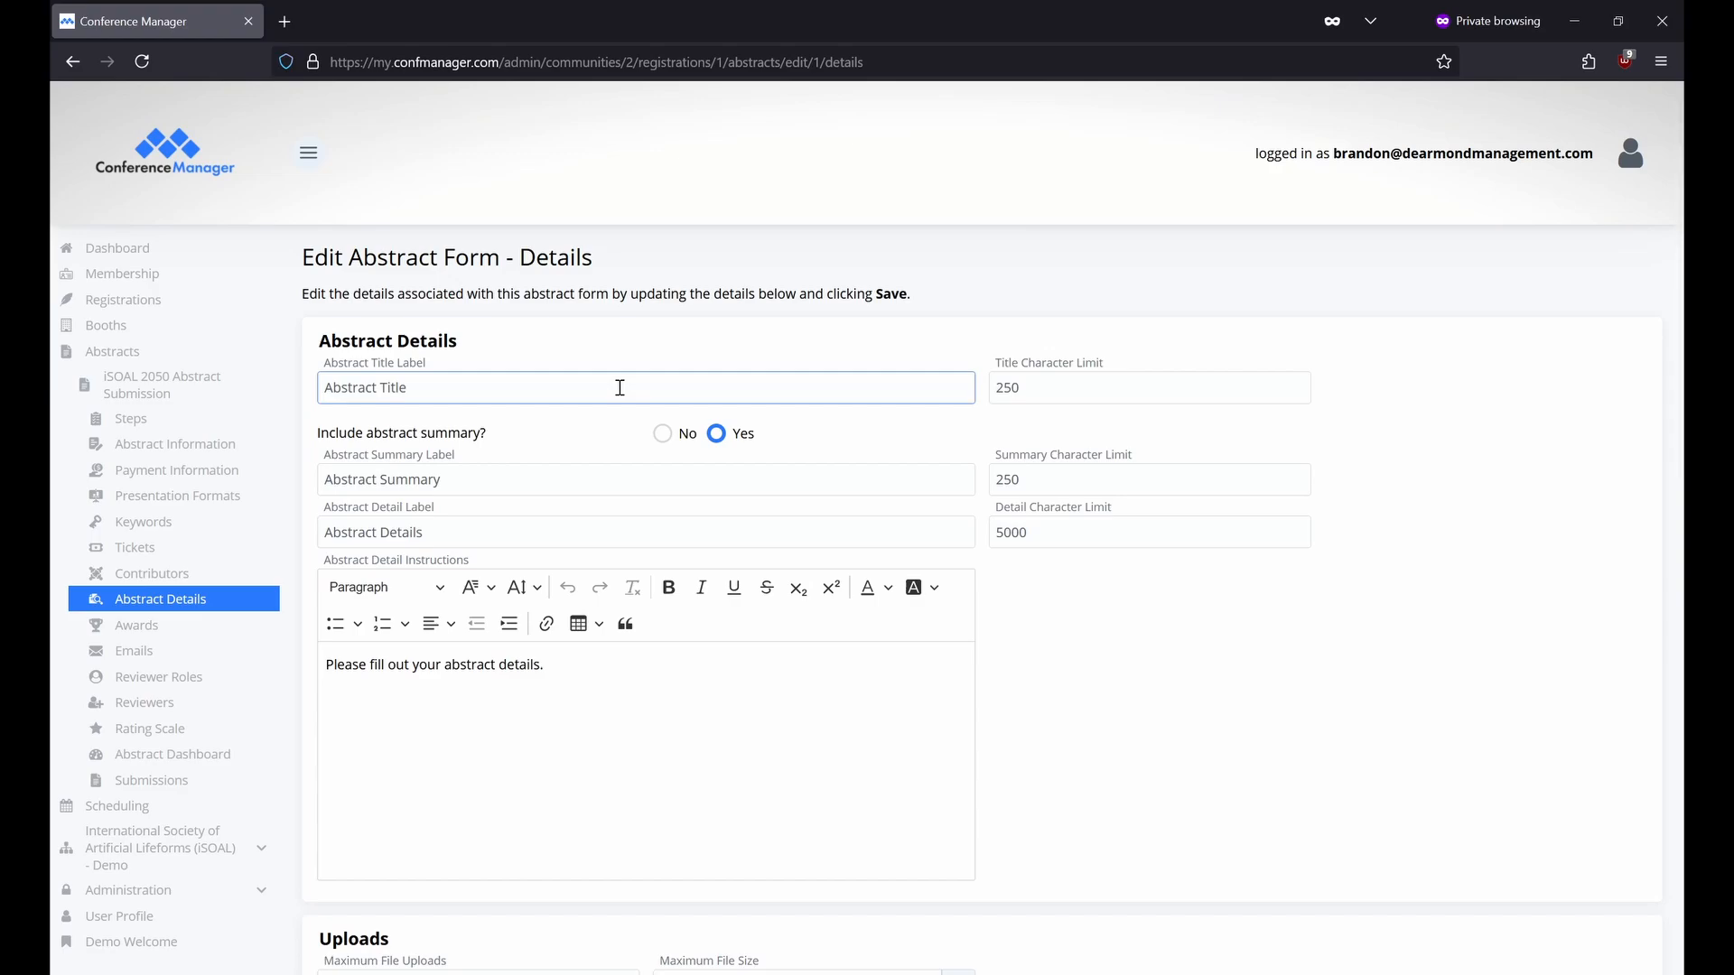
left_click(1051, 394)
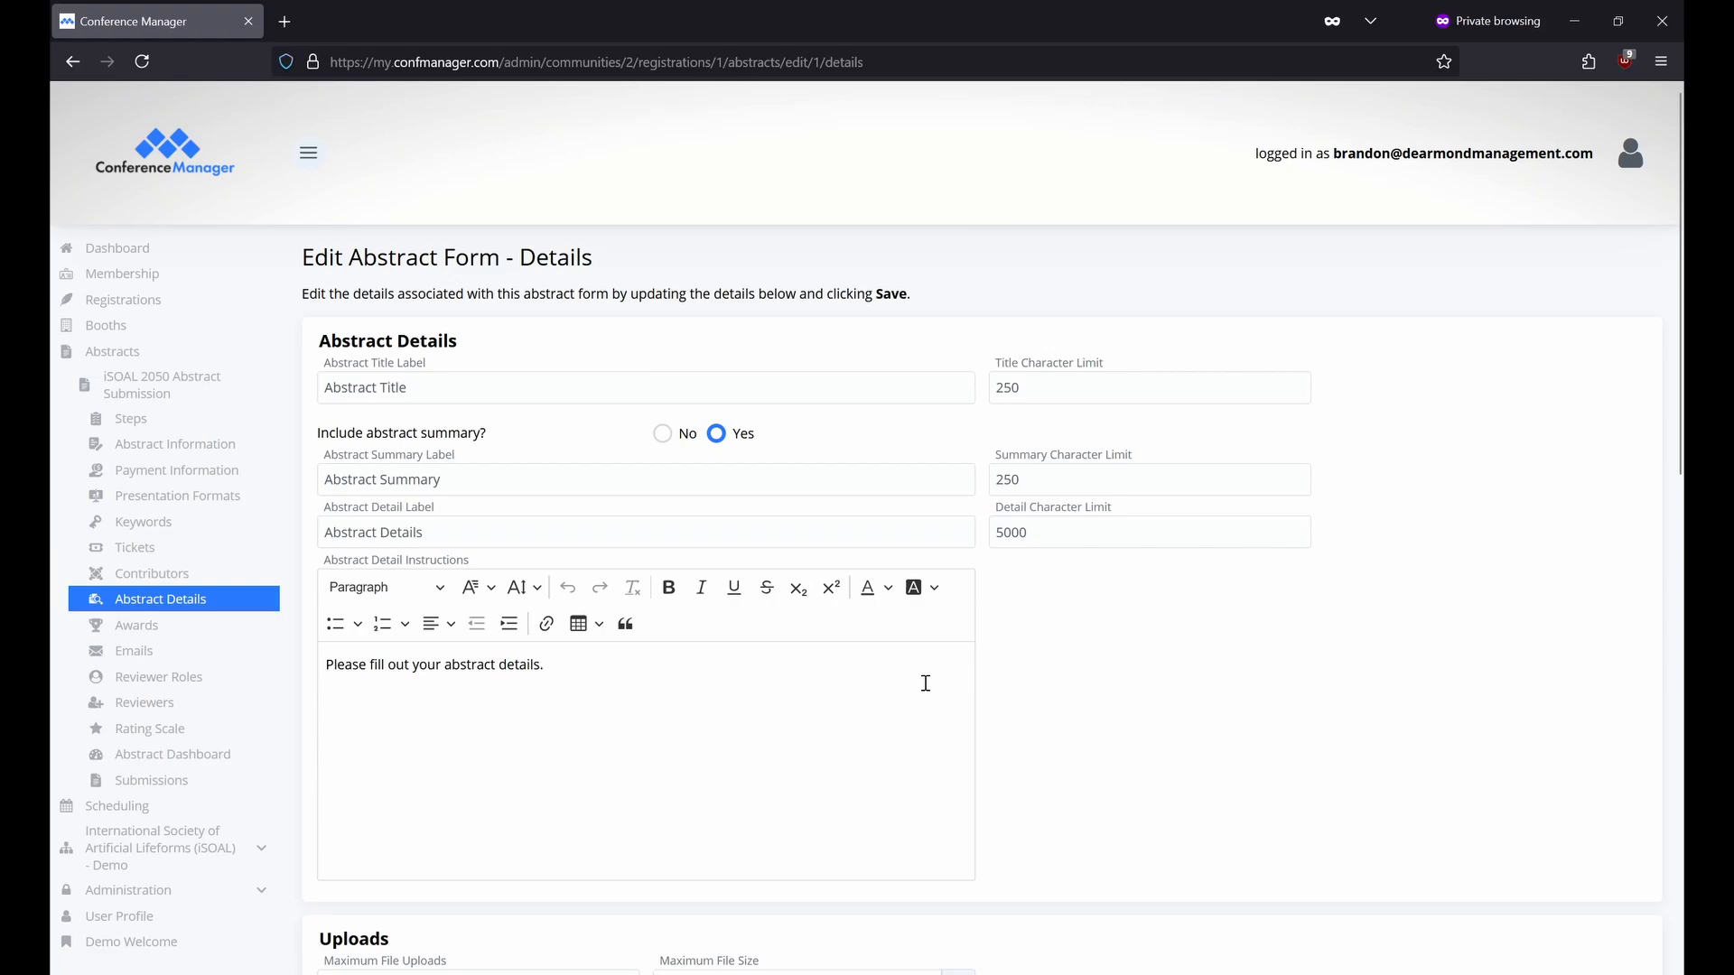
scroll(926, 683, "down", 6)
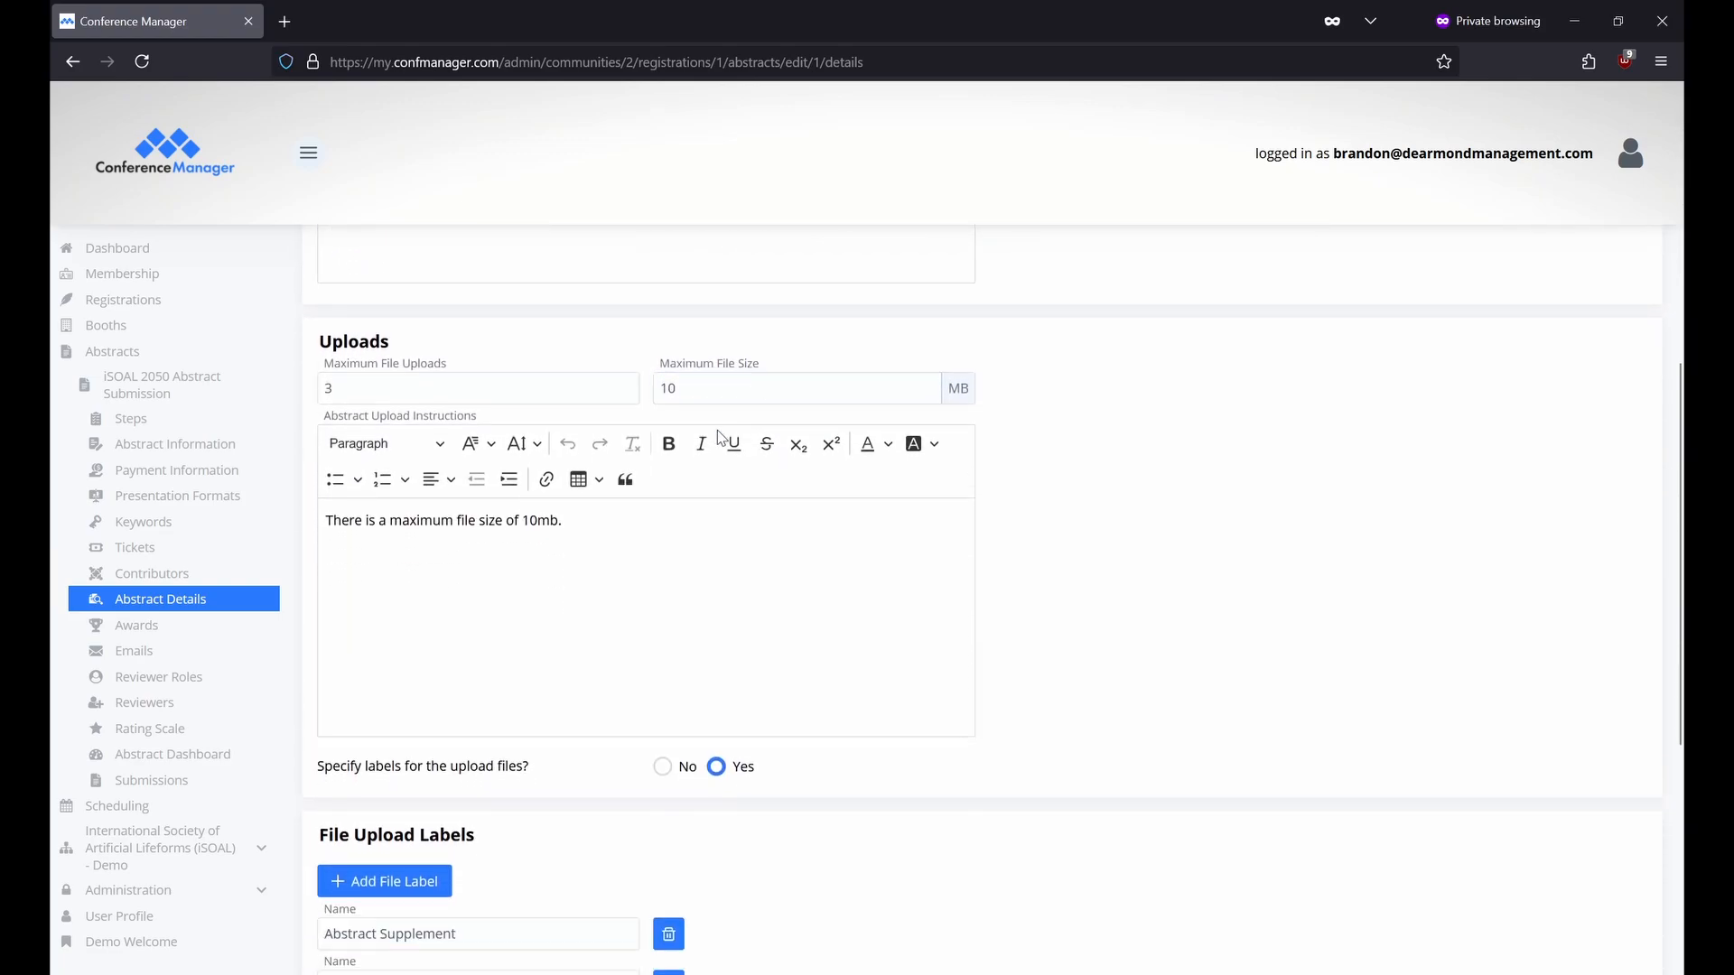
scroll(720, 438, "down", 1)
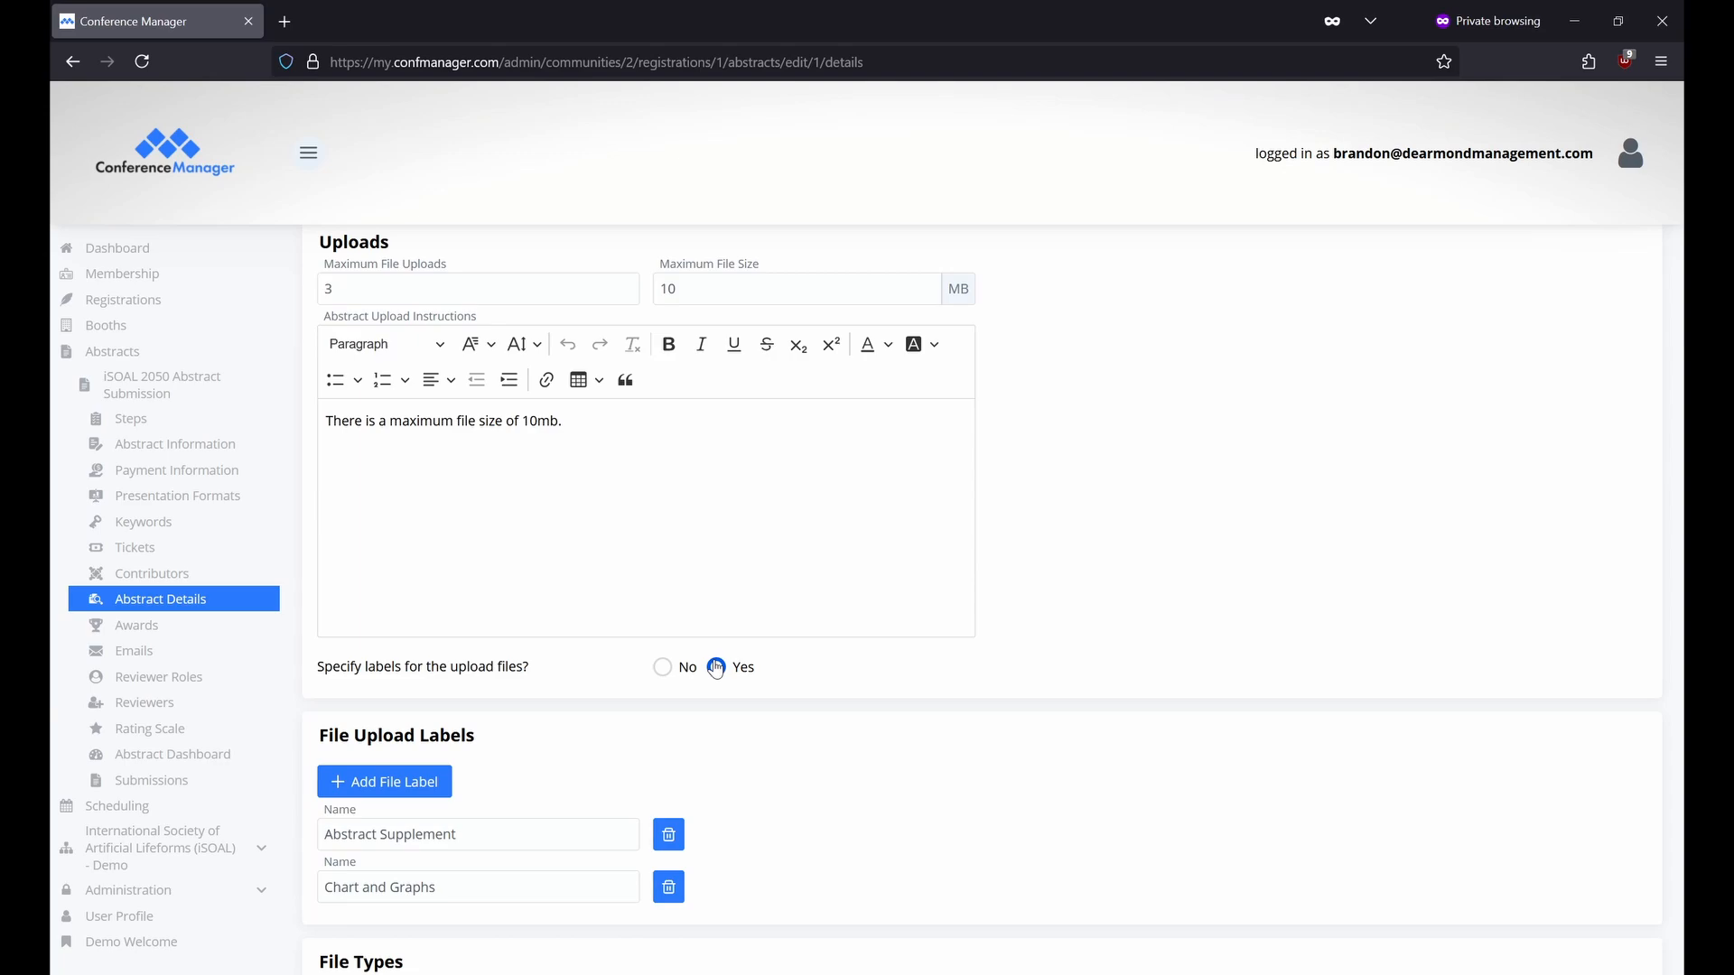
left_click(587, 836)
left_click(563, 890)
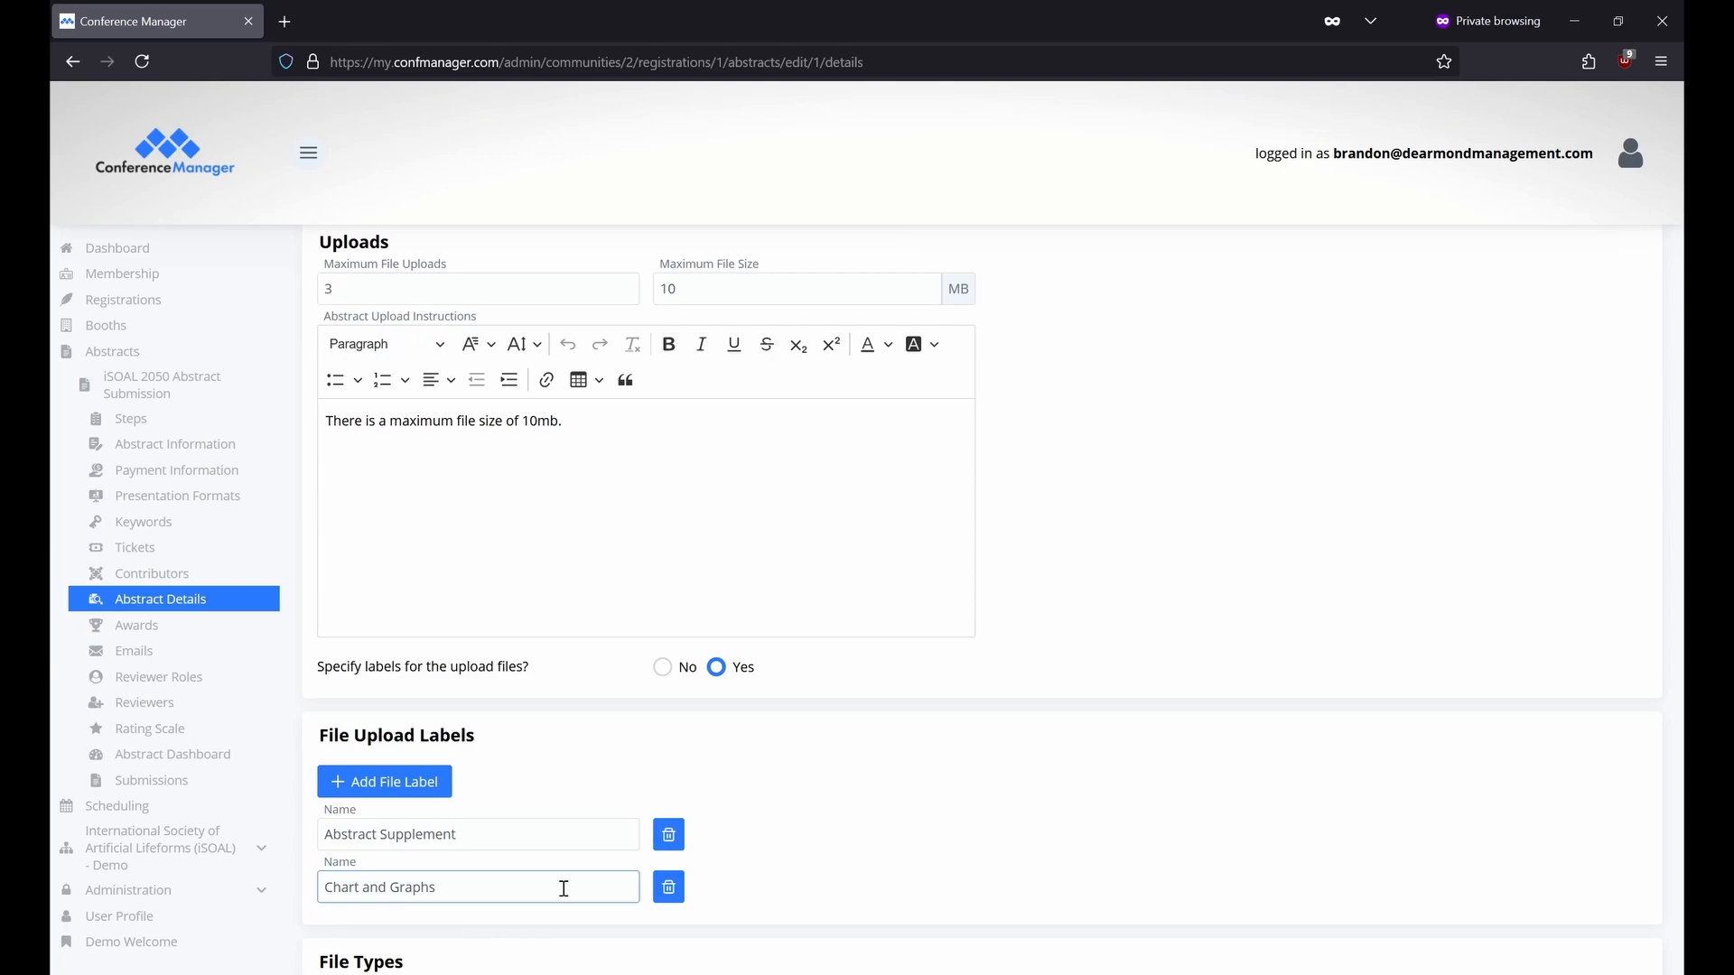
Set 'Specify labels for the upload files?' to No, keeping the Abstract Supplement label, then go to Awards.
left_click(664, 668)
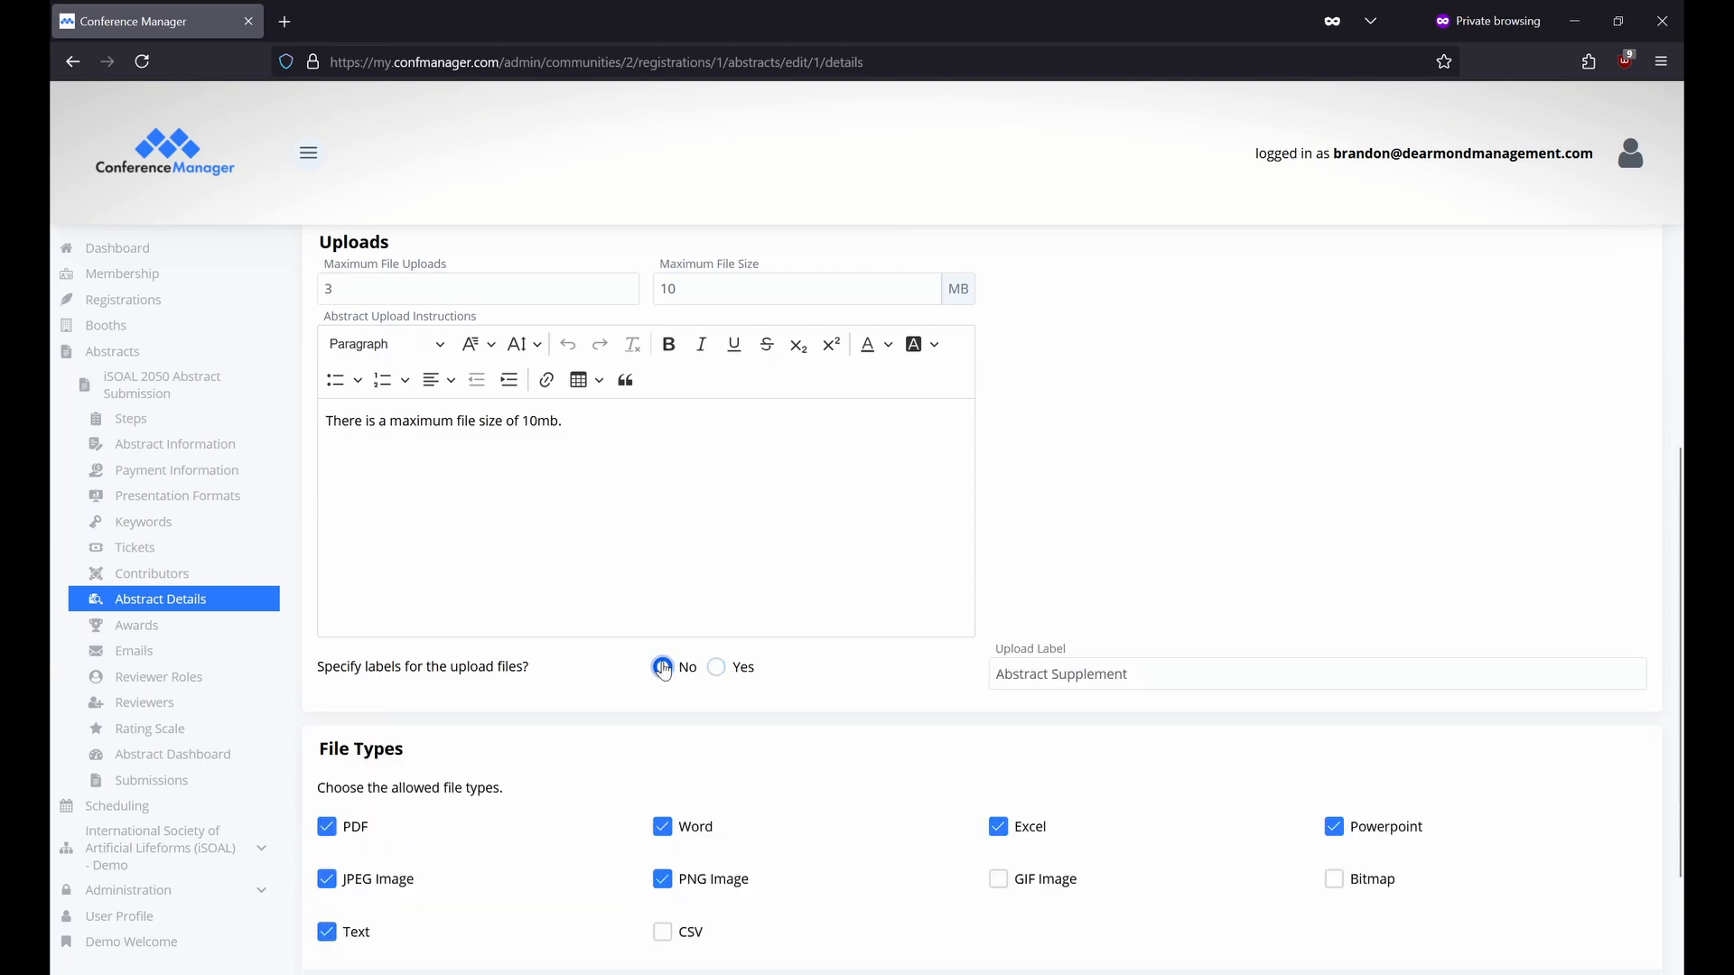
left_click(1092, 674)
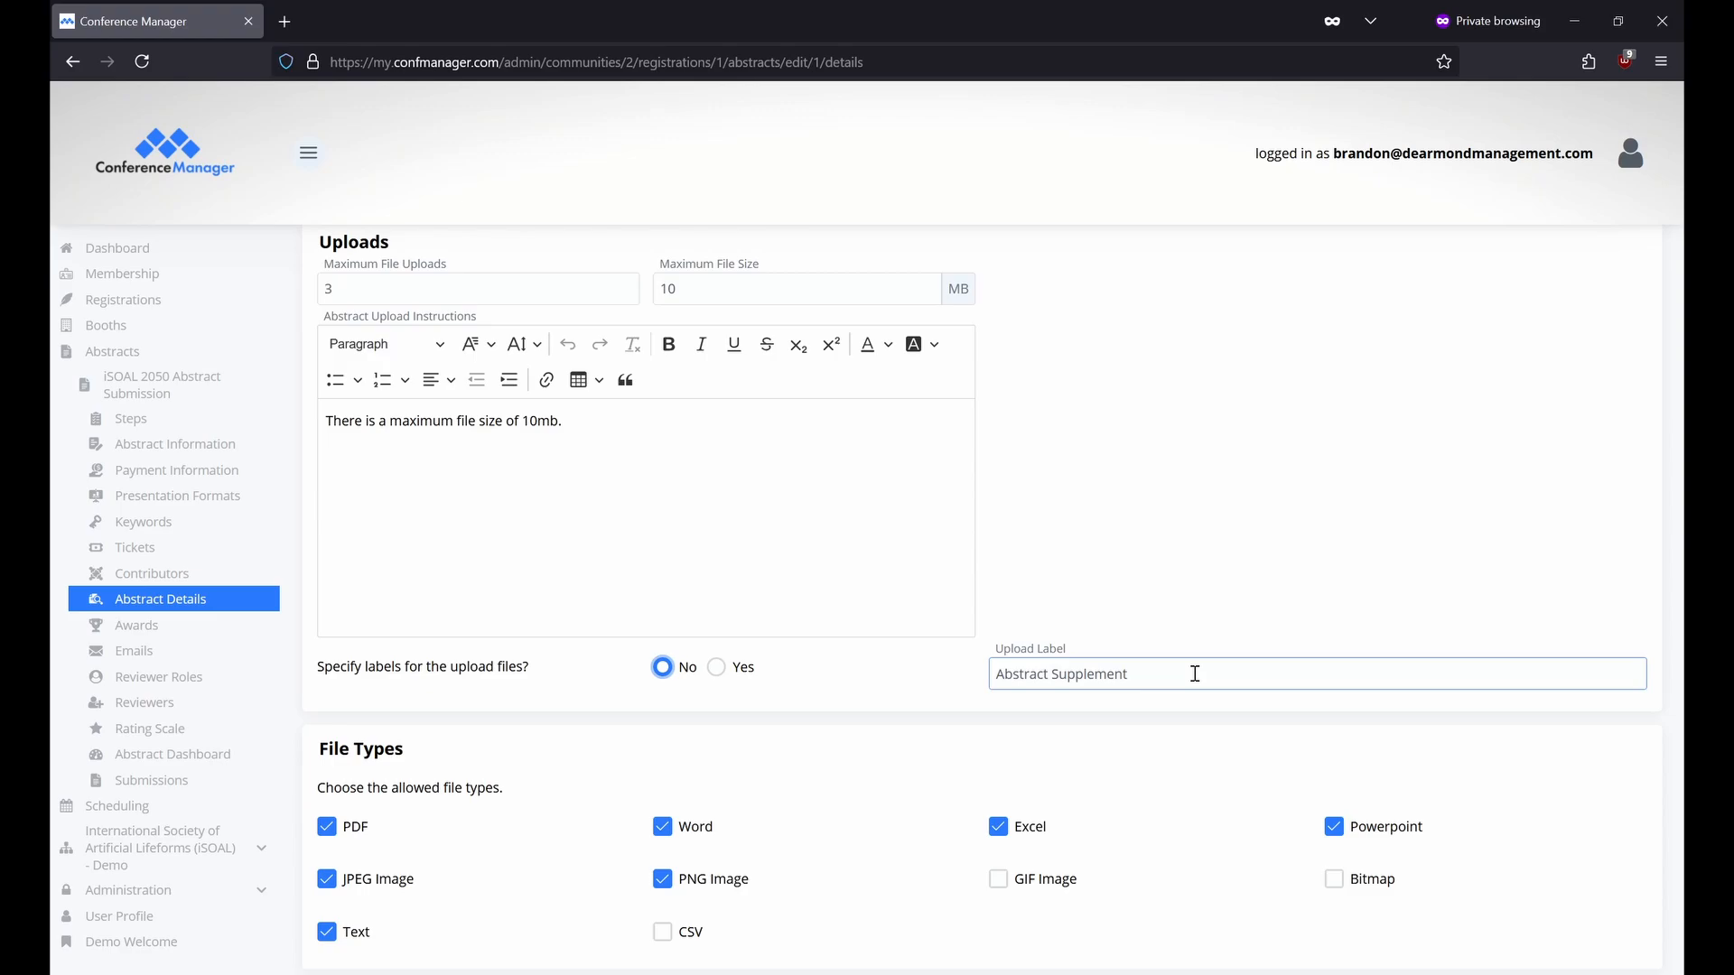
scroll(647, 519, "down", 2)
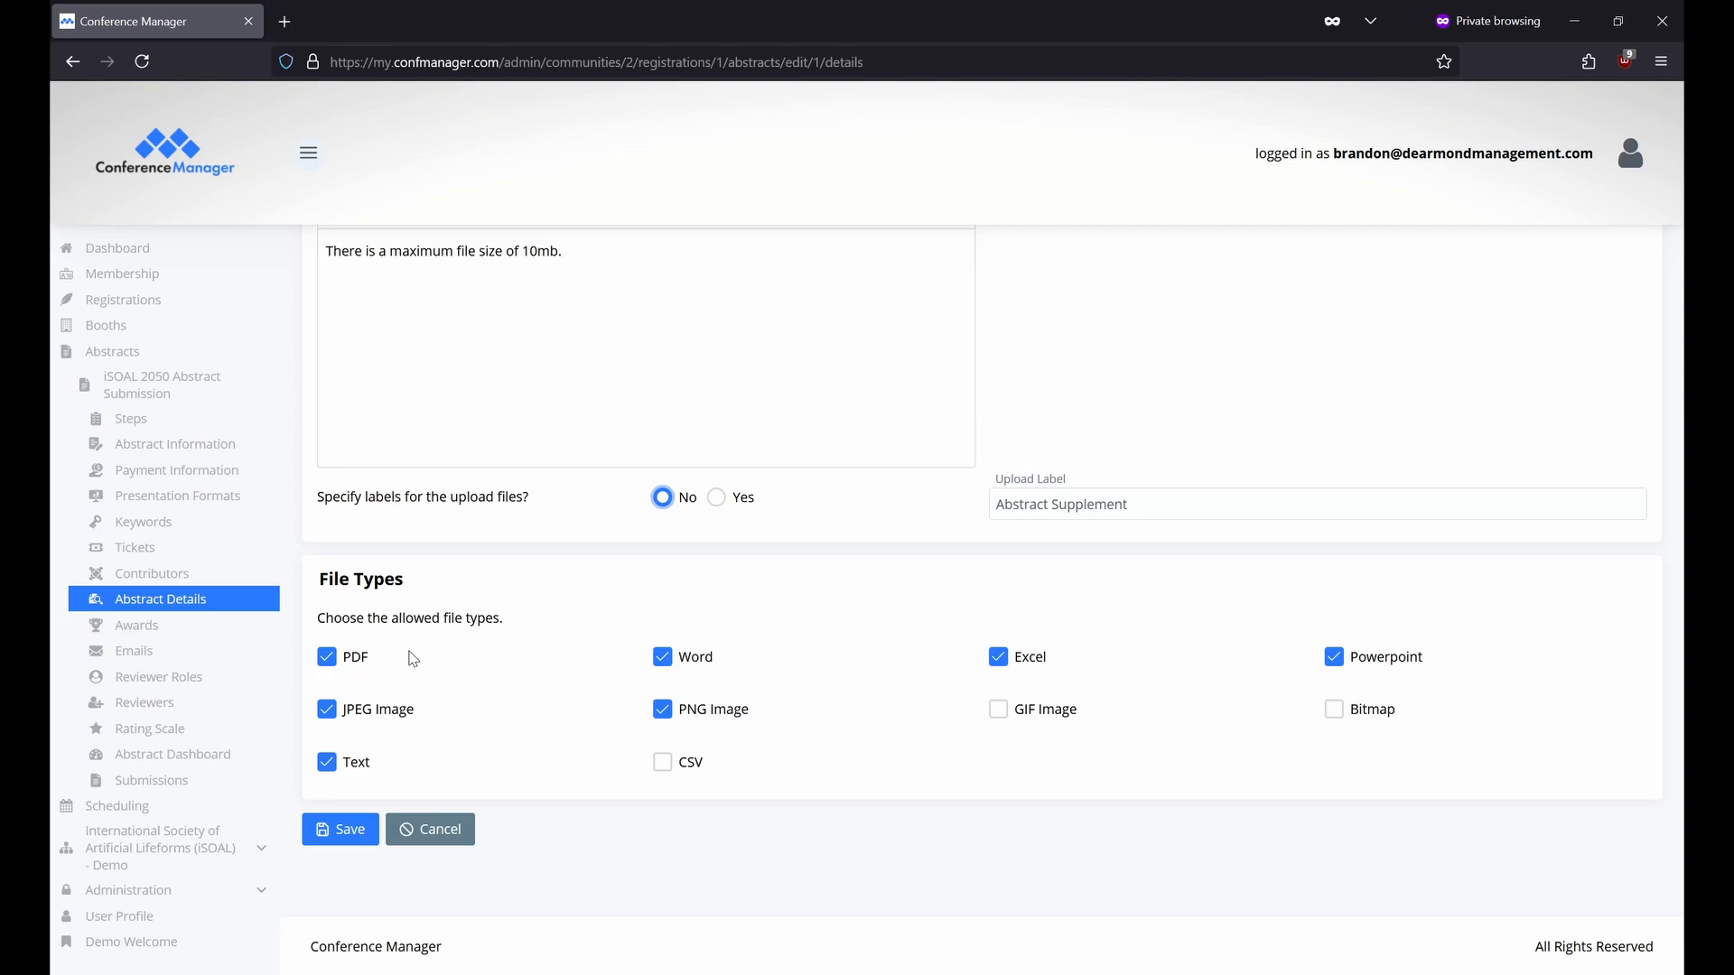
left_click(186, 627)
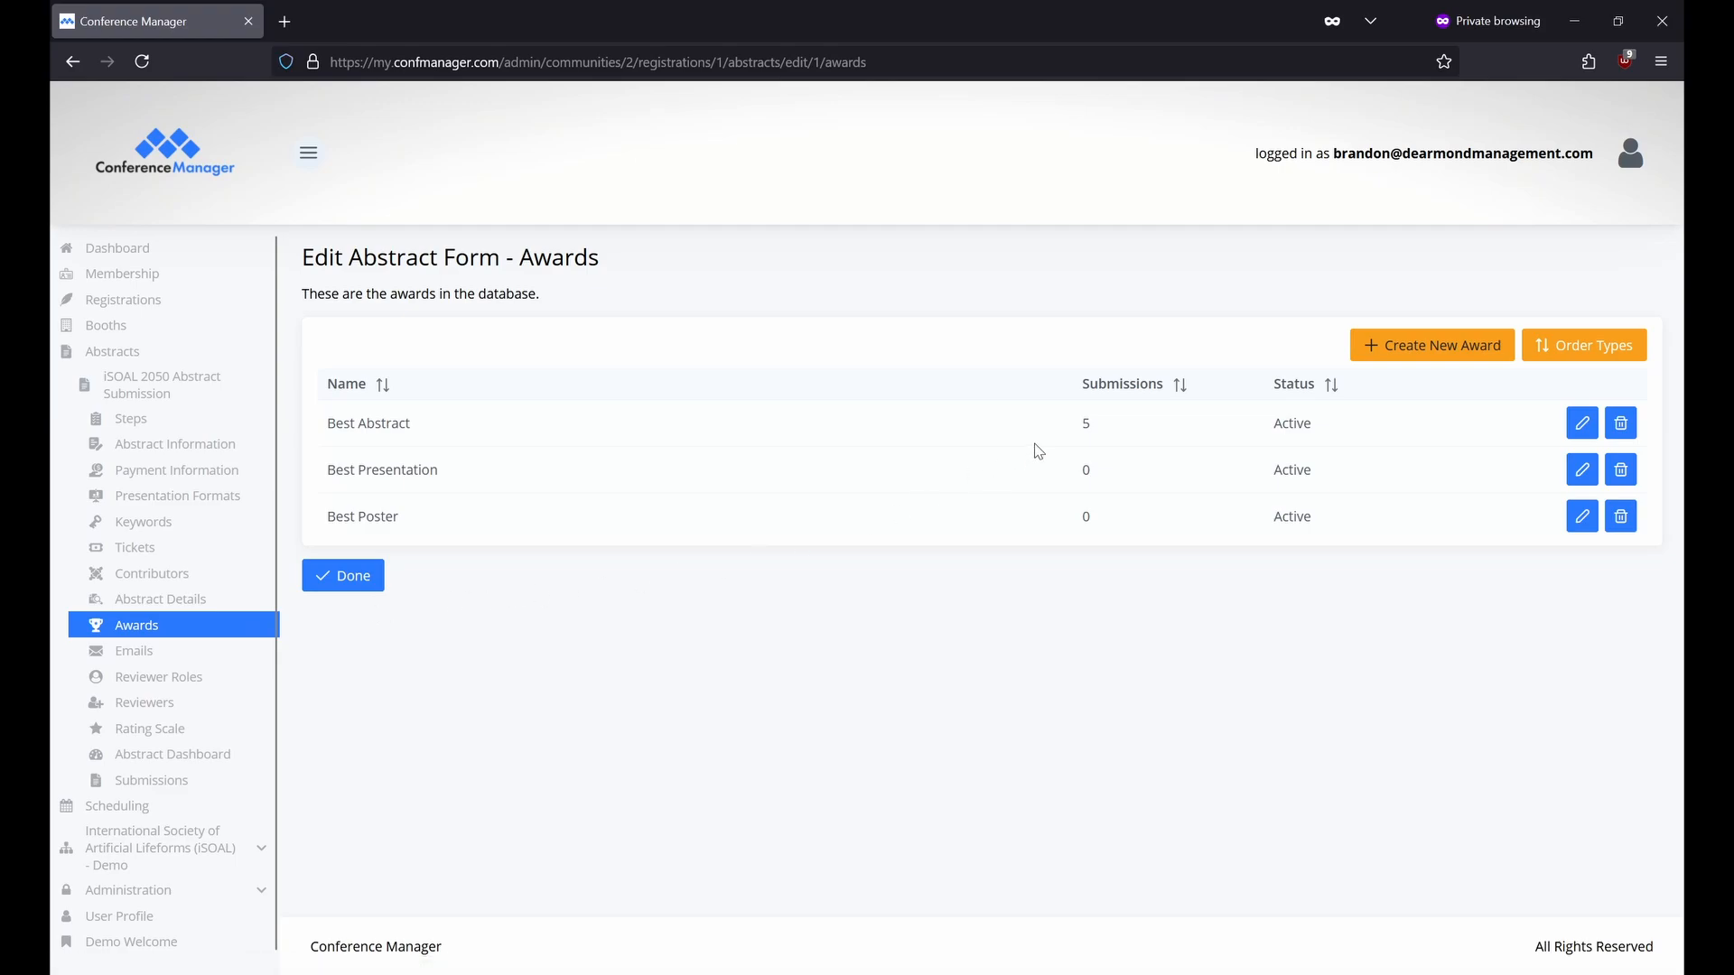
Start a new award, abandon it without saving, and go to the Emails page.
left_click(1373, 349)
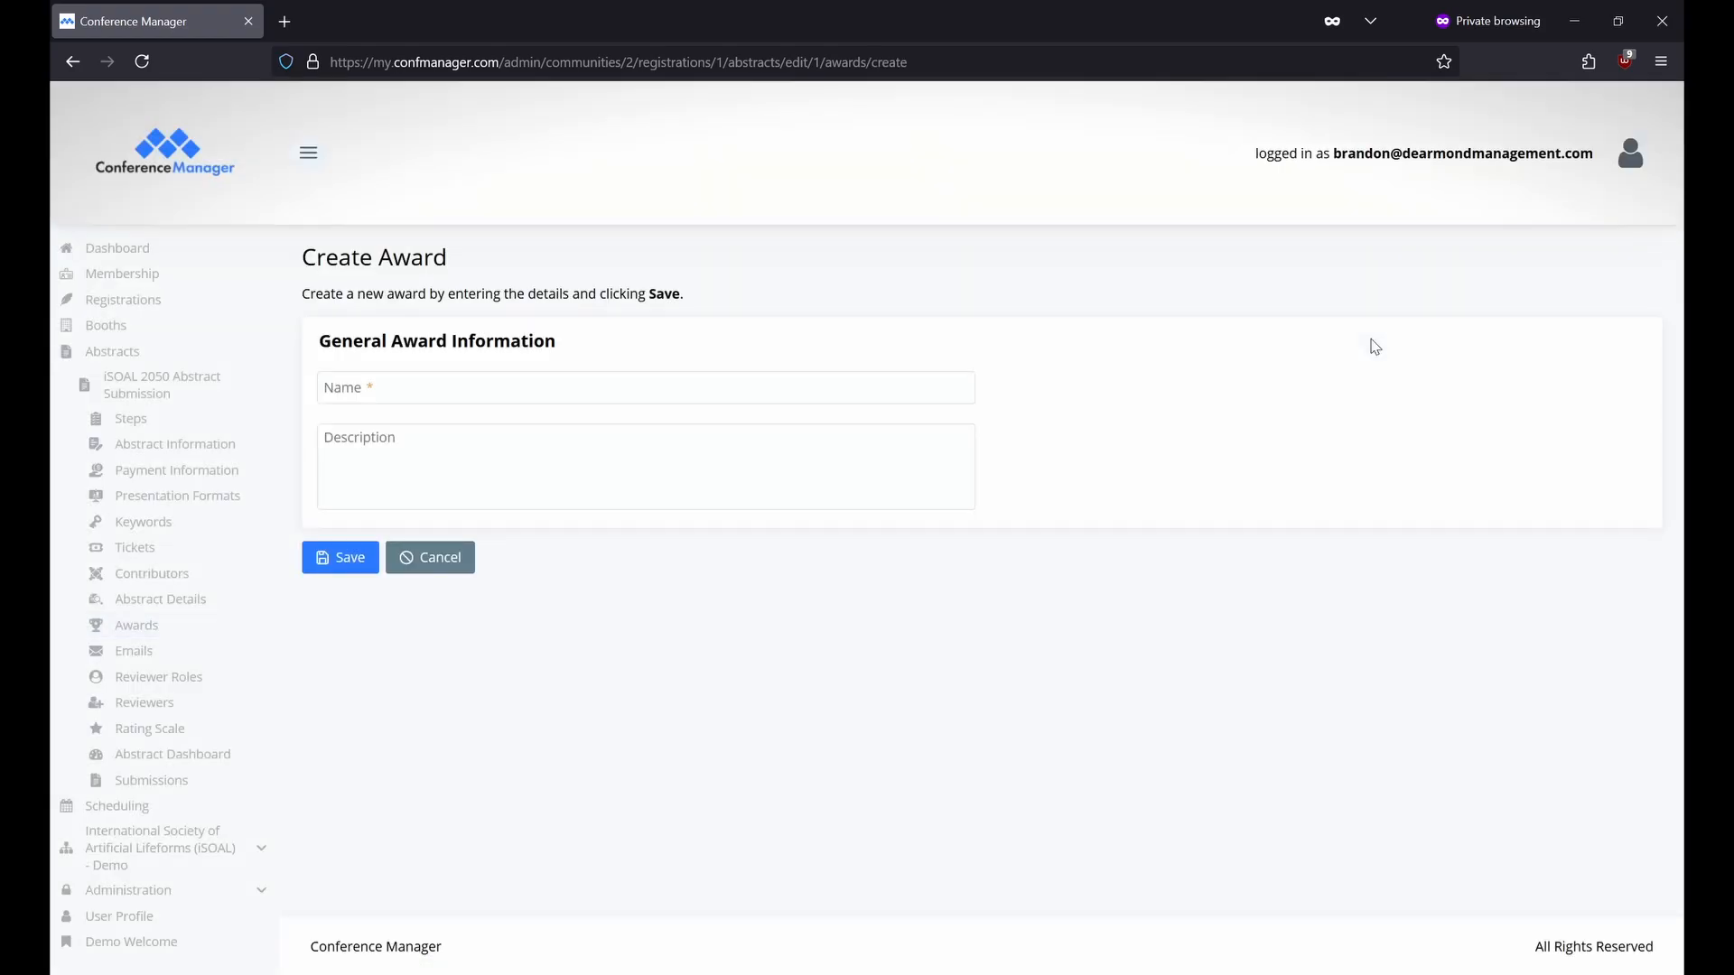
left_click(572, 395)
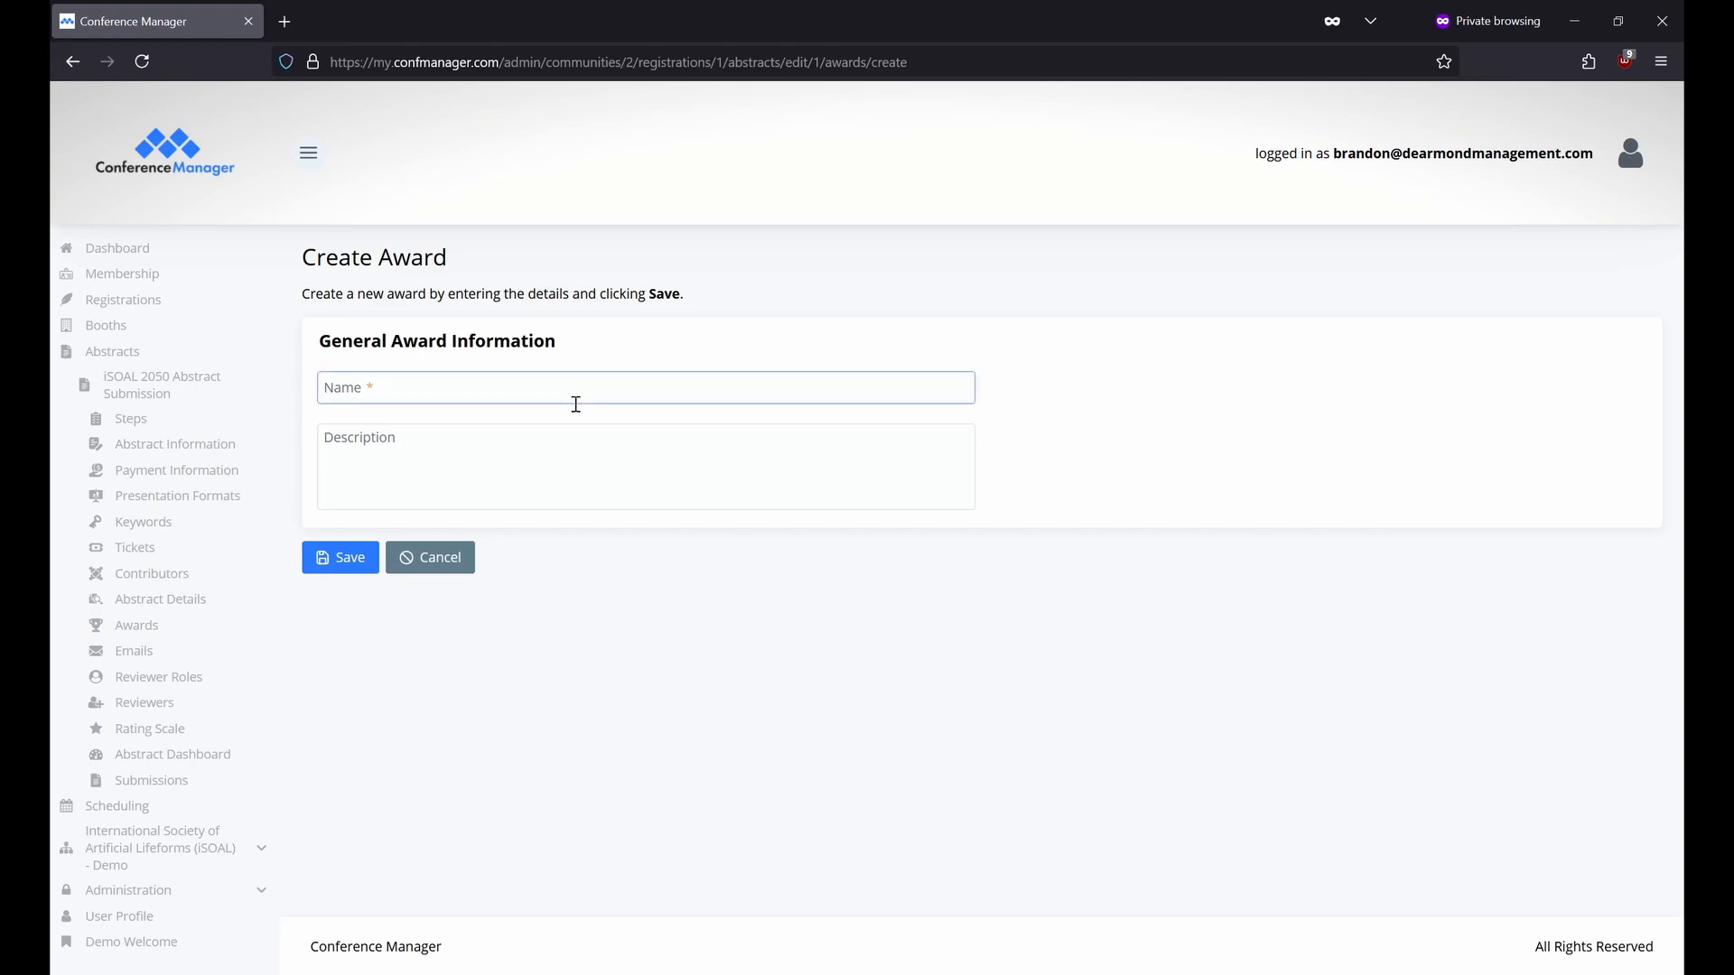
left_click(550, 468)
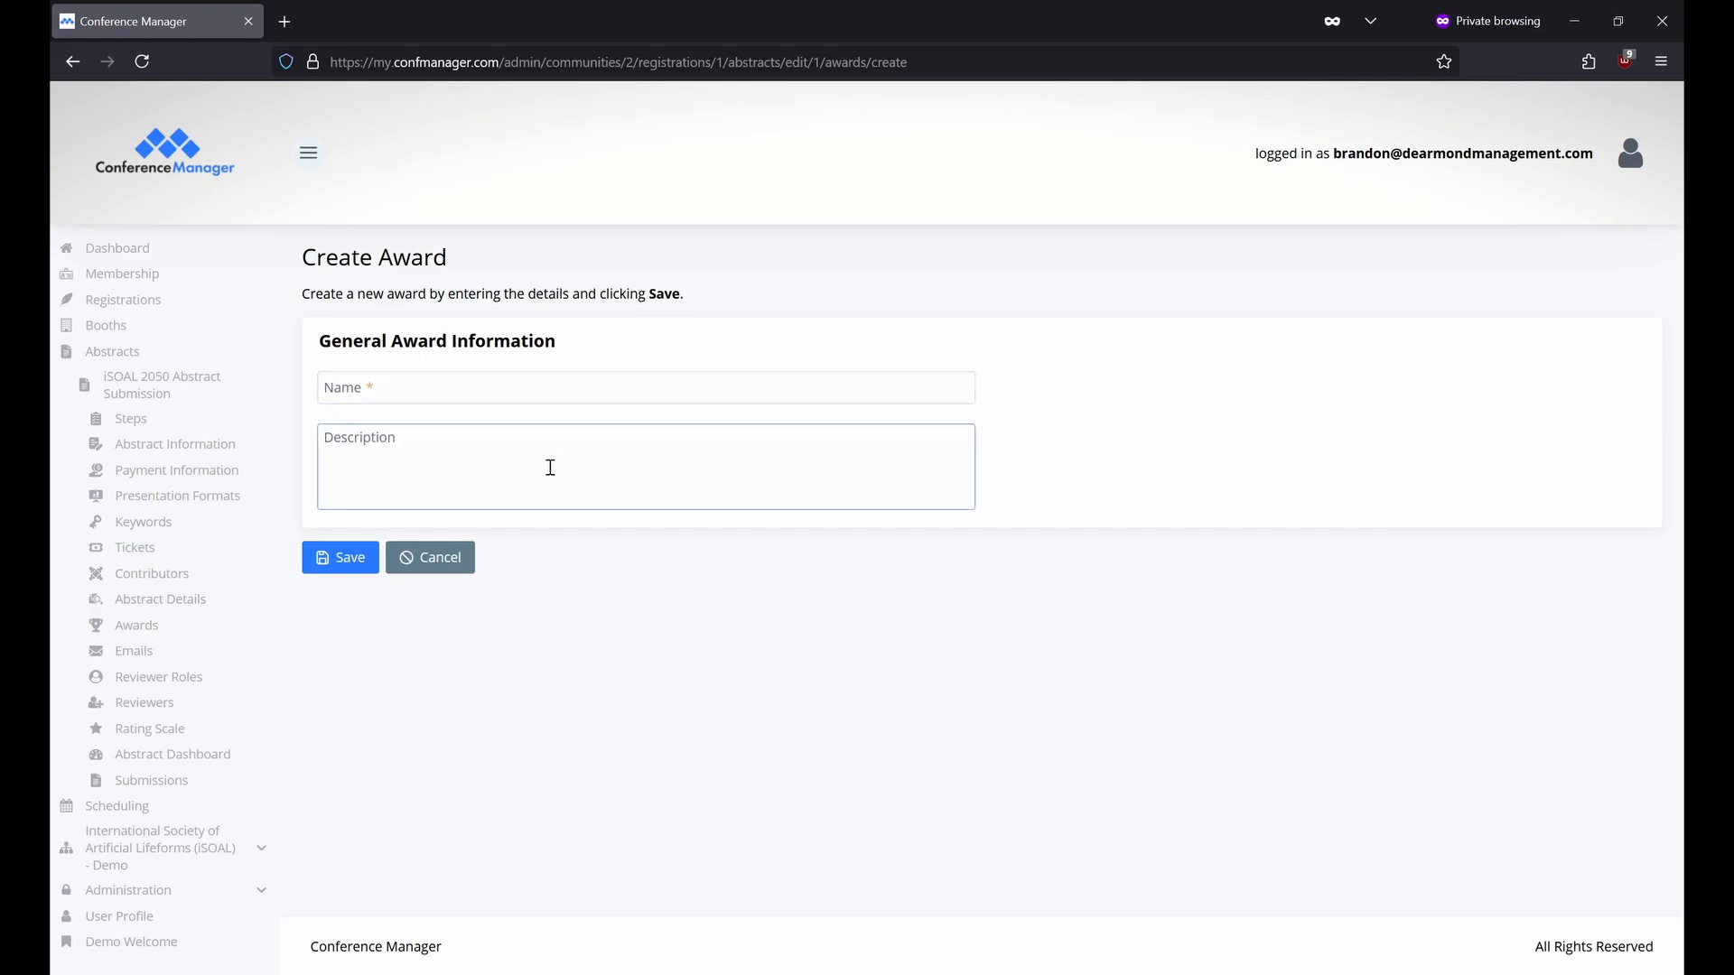
key("alt+Left")
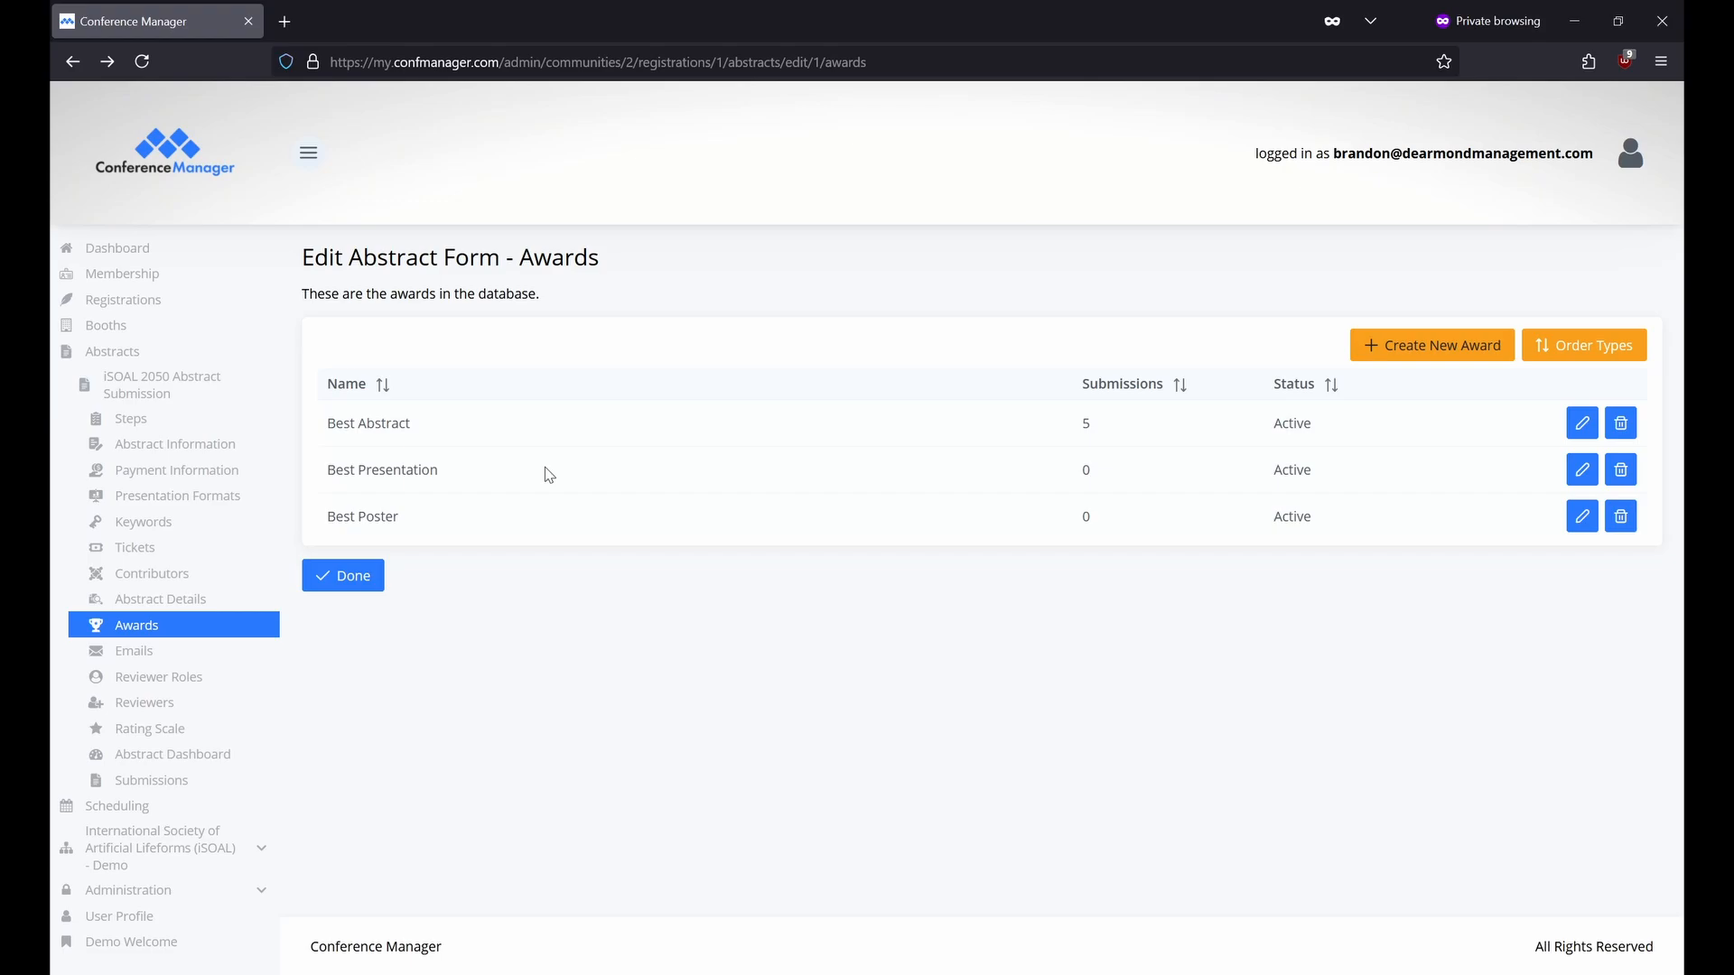
left_click(210, 652)
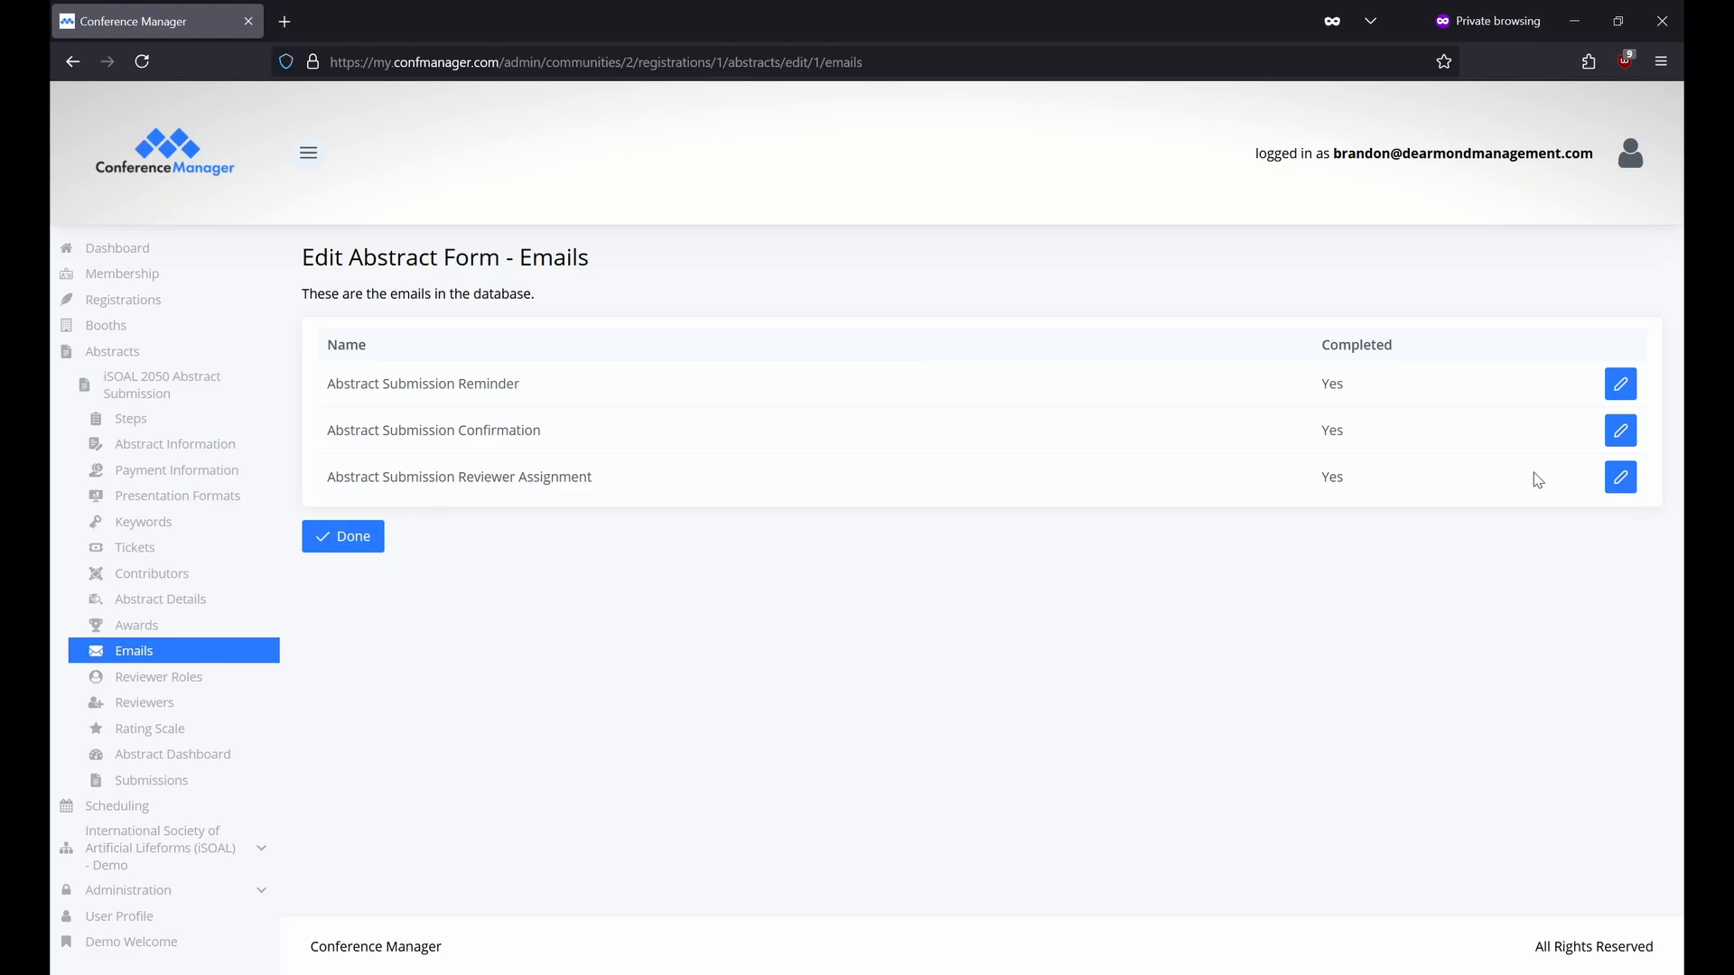
Inspect the Abstract Submission Reminder email and its variable list, then return to Emails unchanged.
left_click(1624, 394)
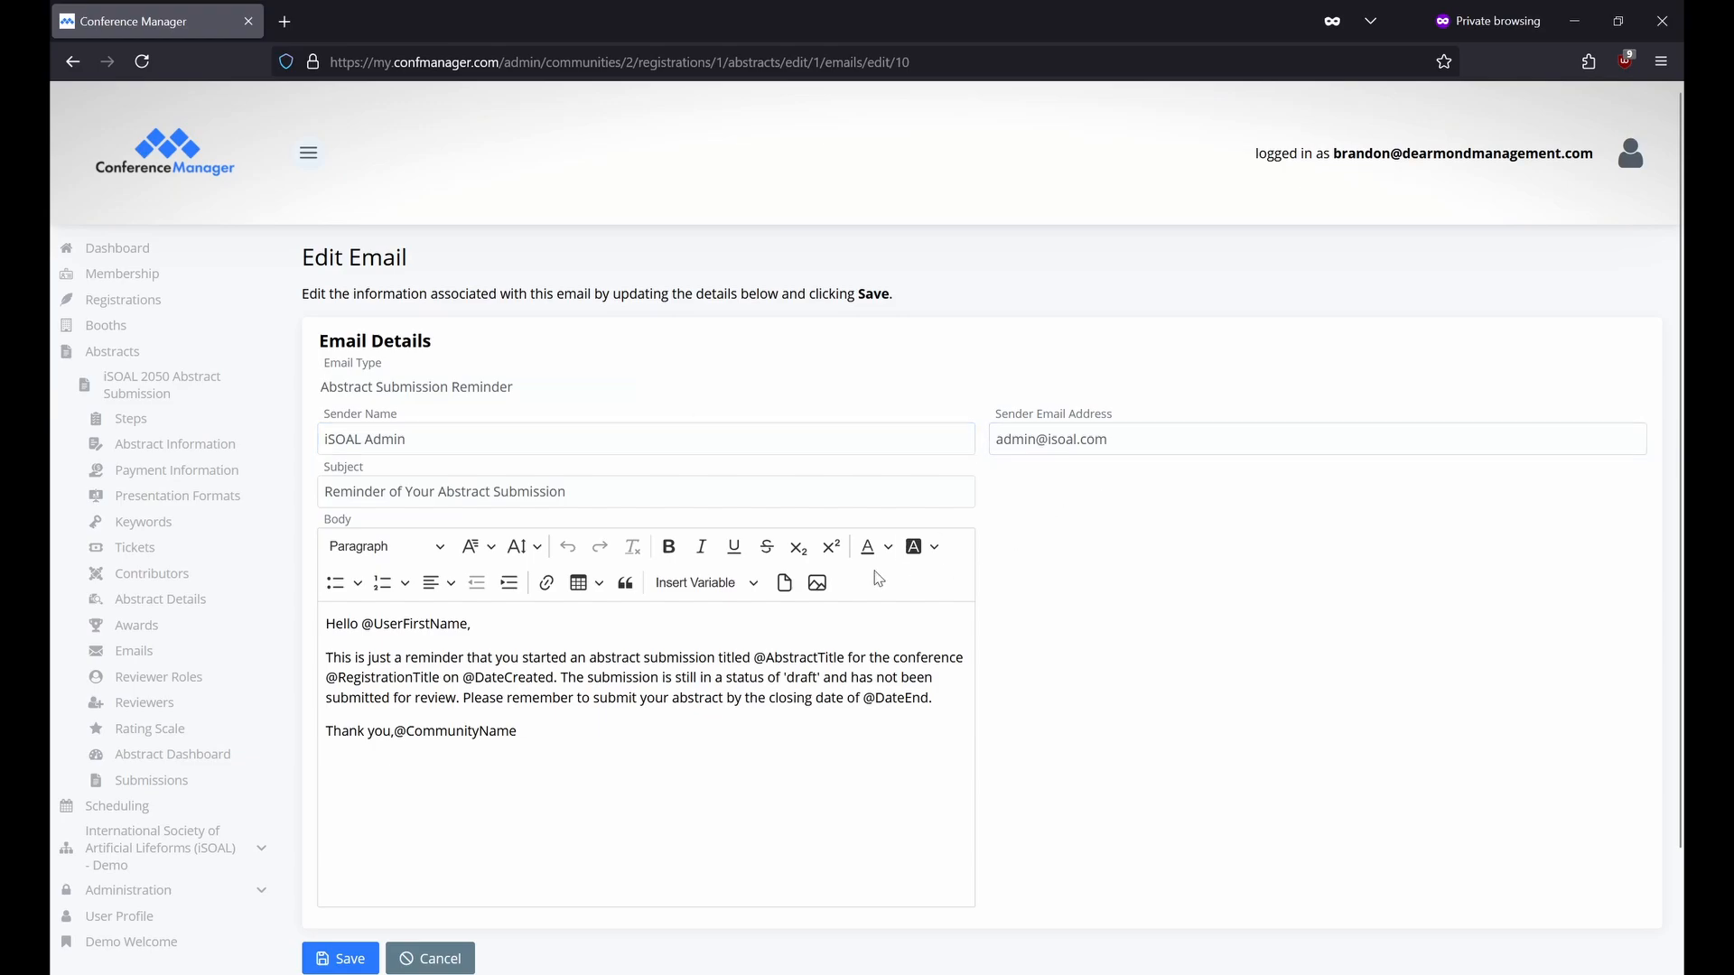
left_click(752, 583)
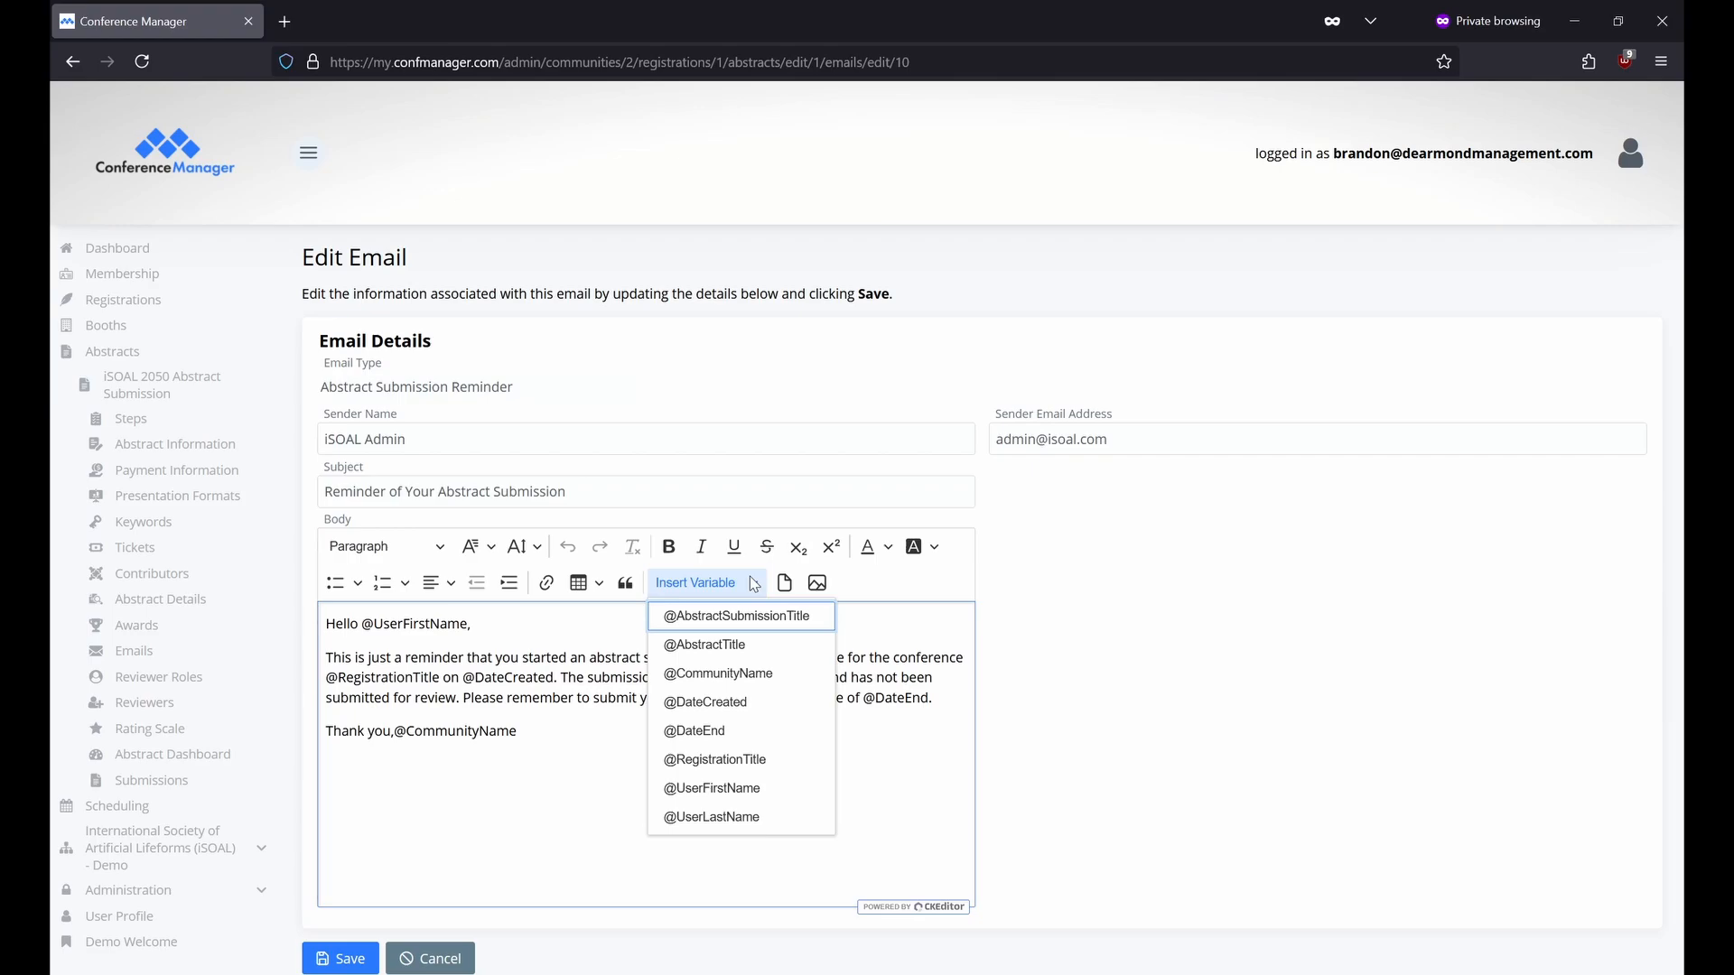
left_click(754, 584)
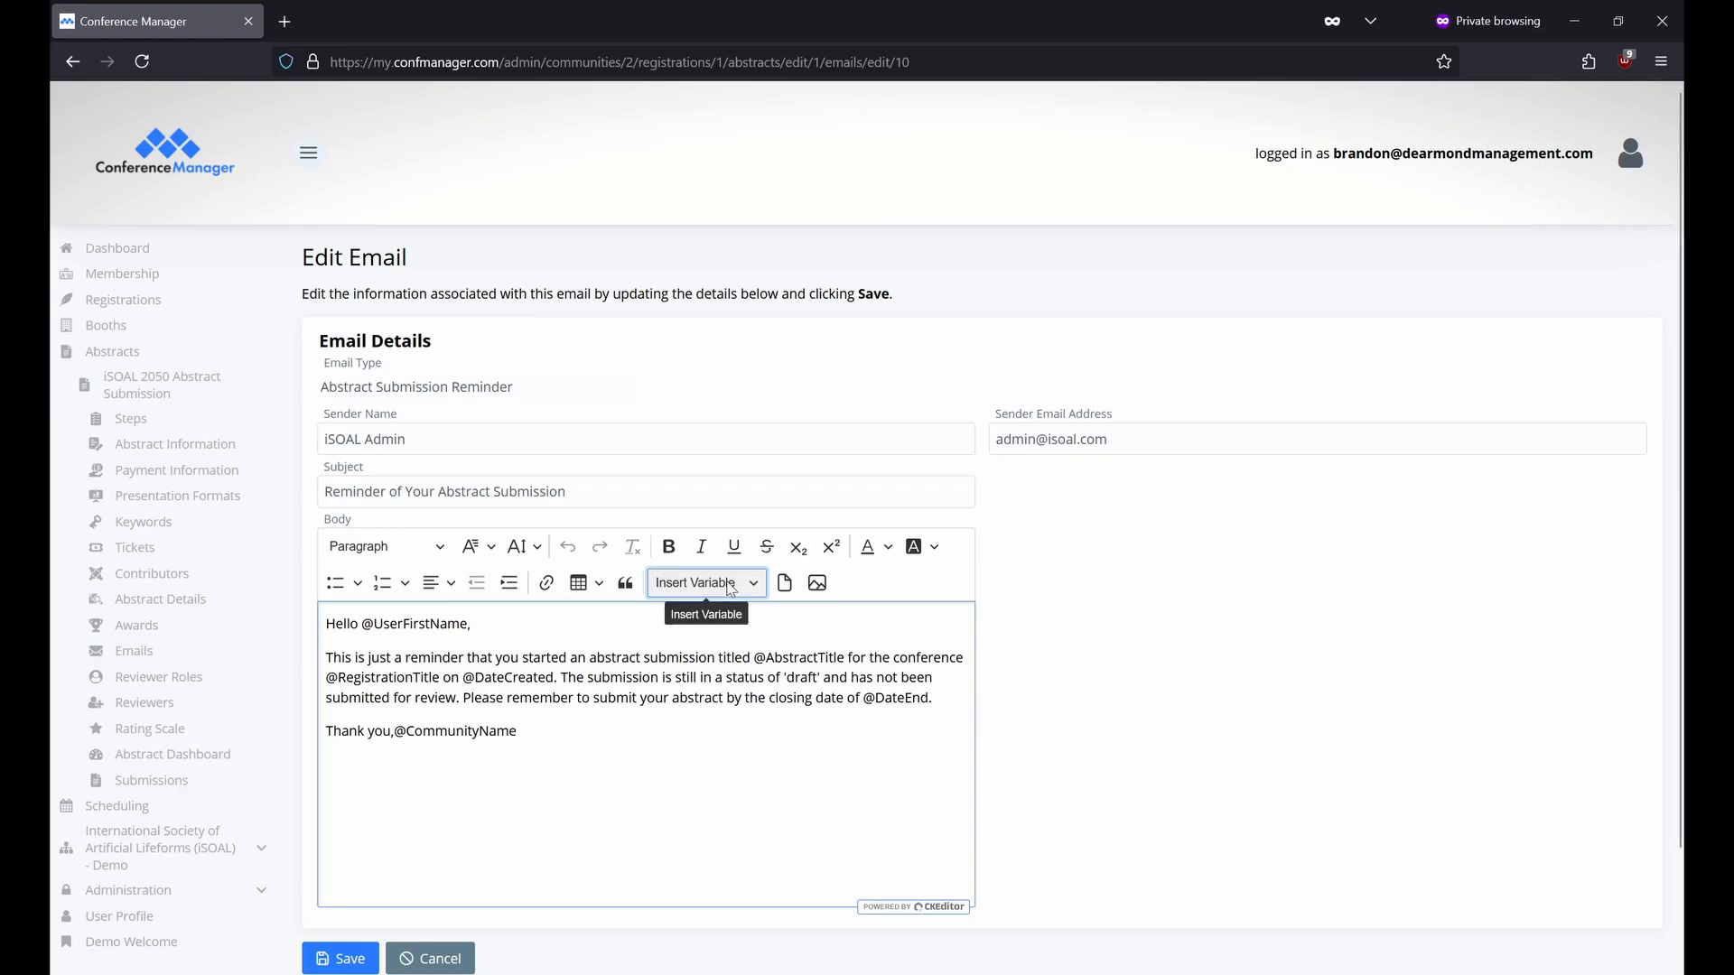
key("alt+Left")
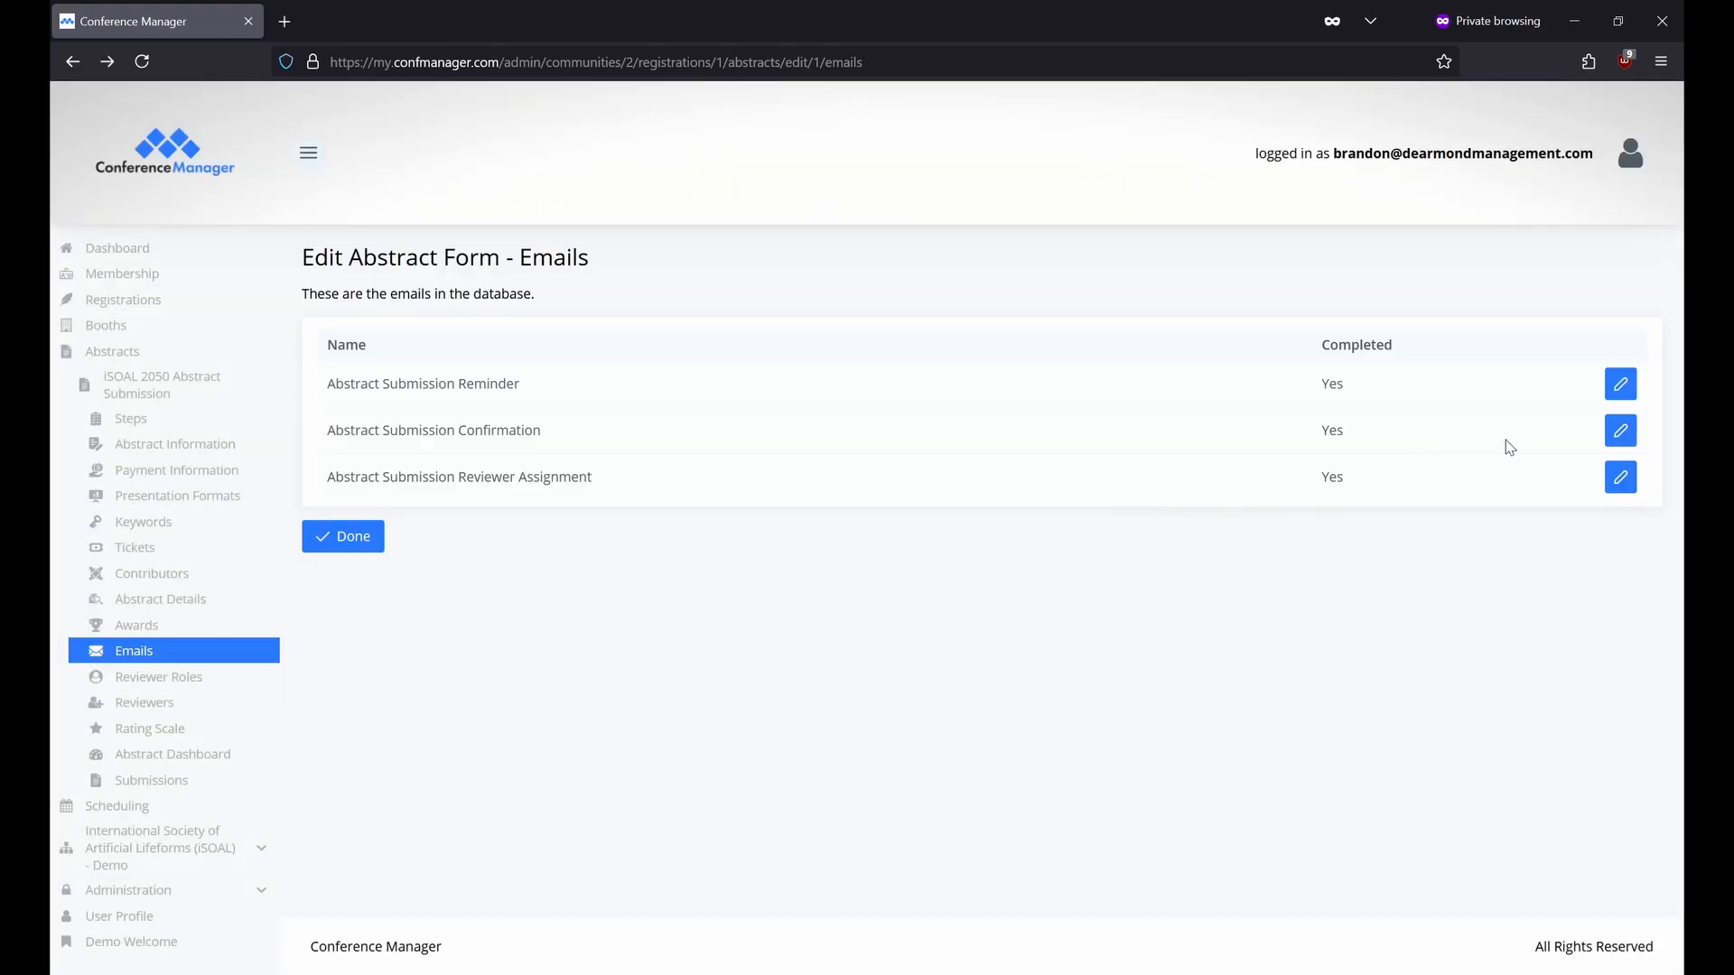
left_click(1623, 435)
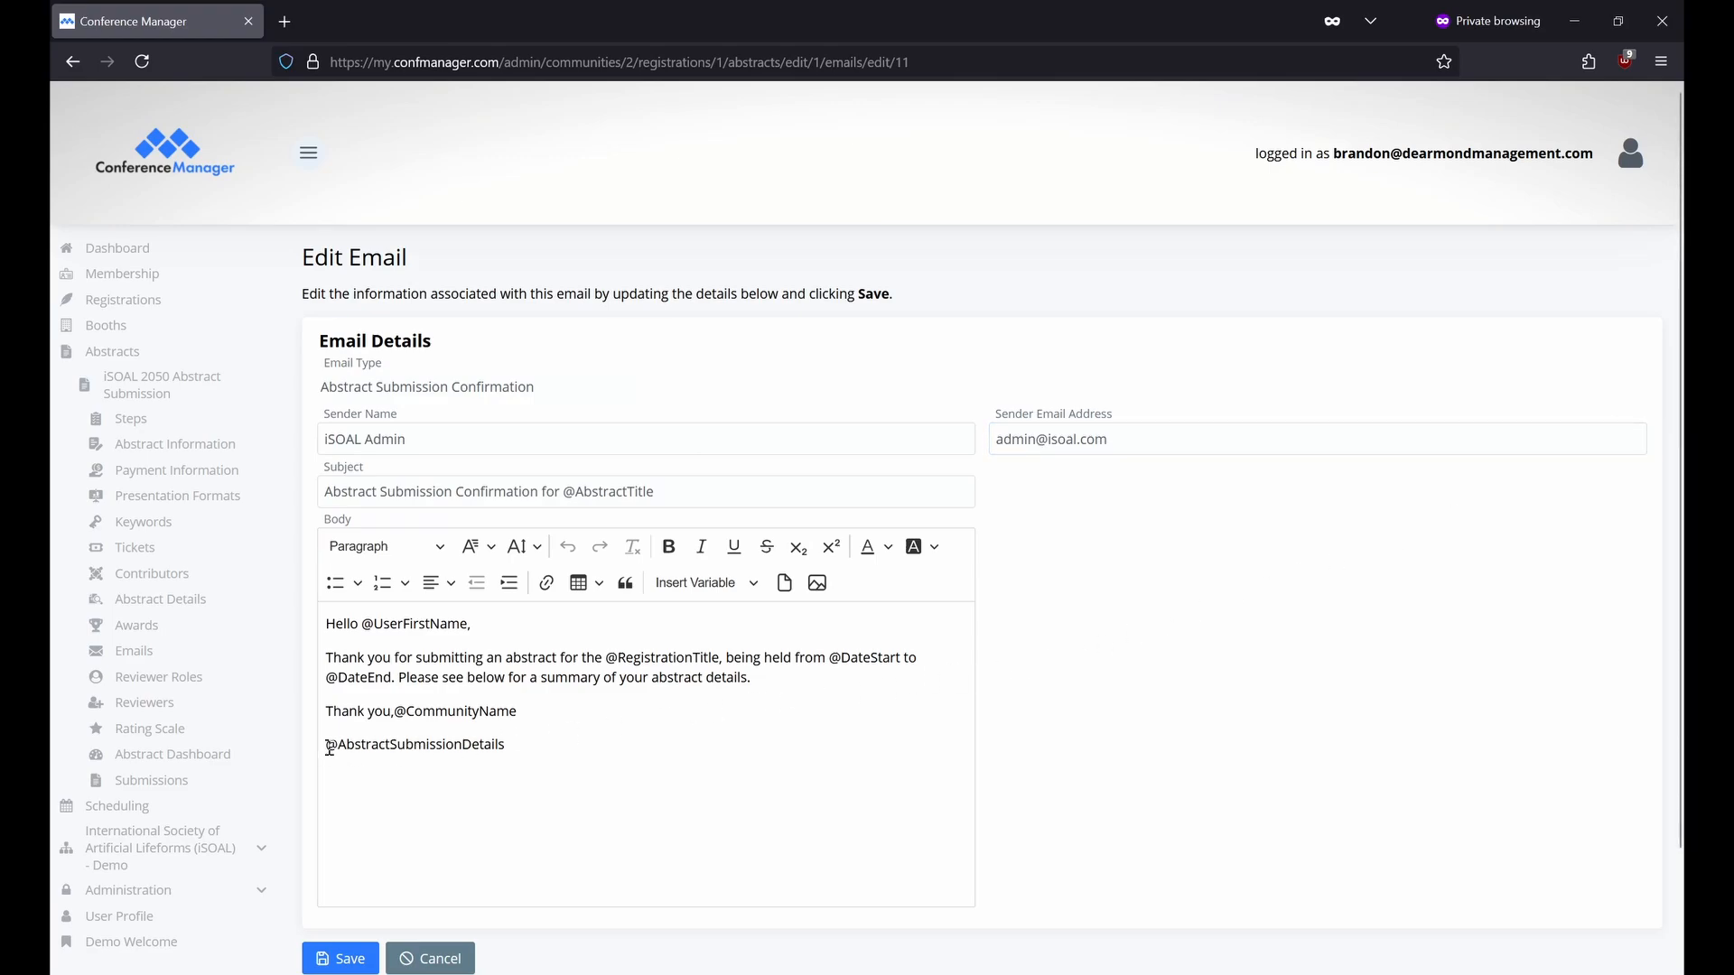
left_click_drag(322, 746, 561, 738)
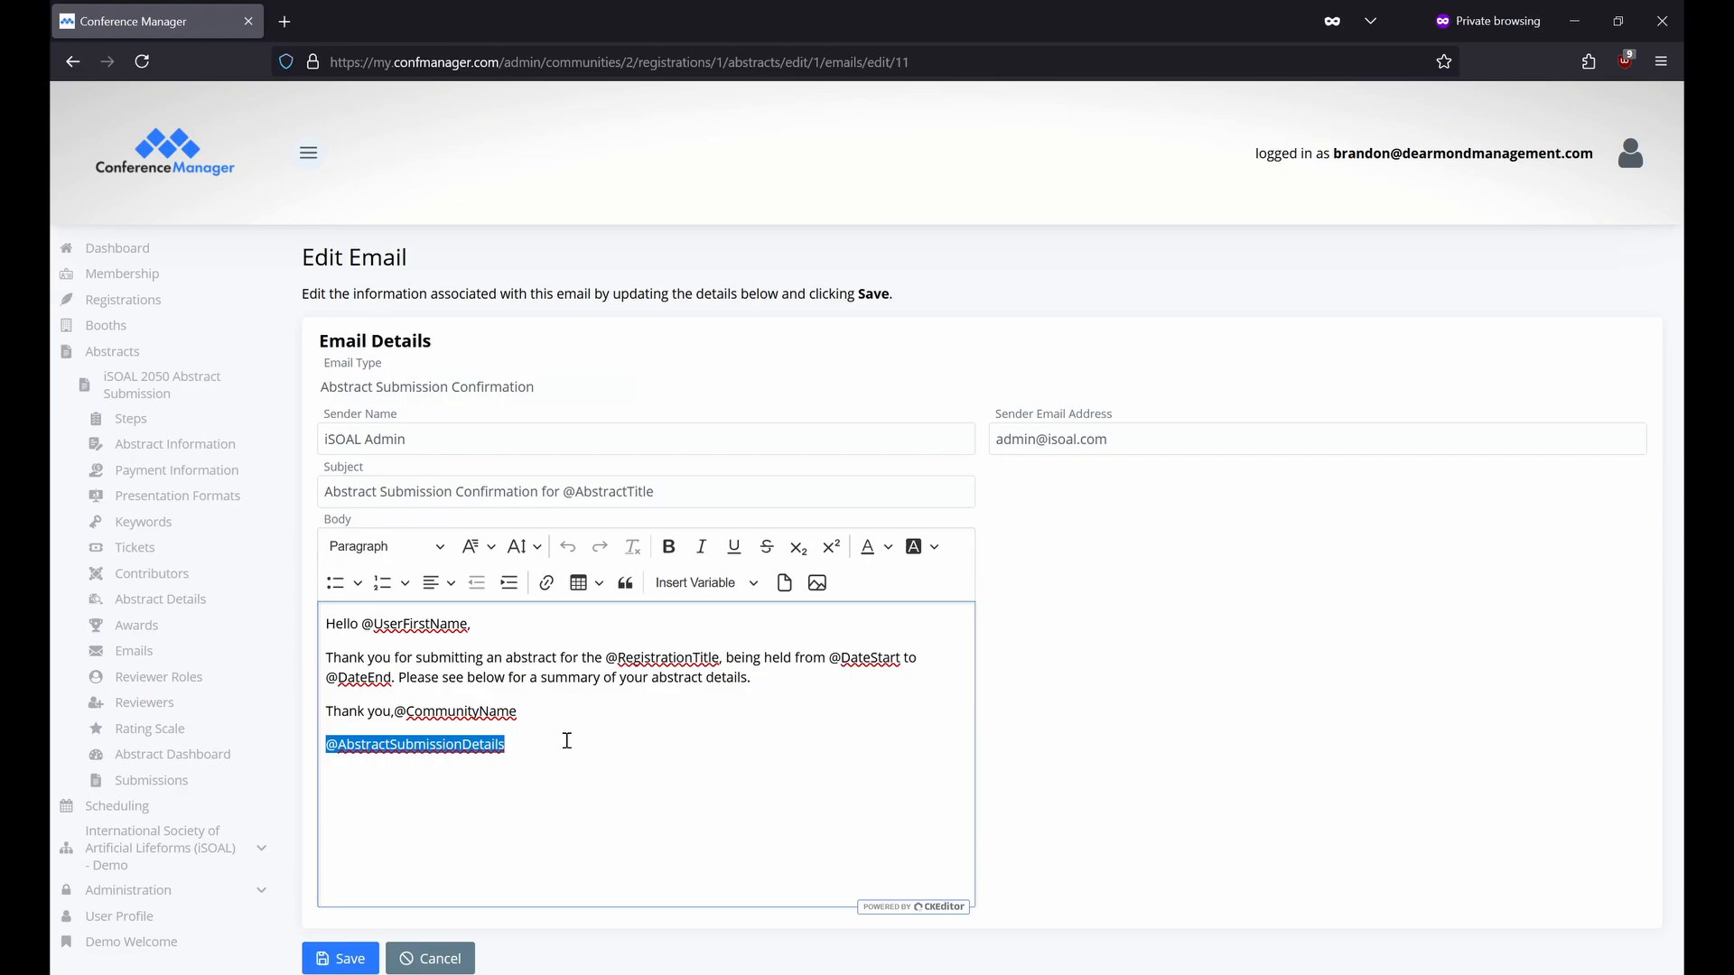
key("alt+Left")
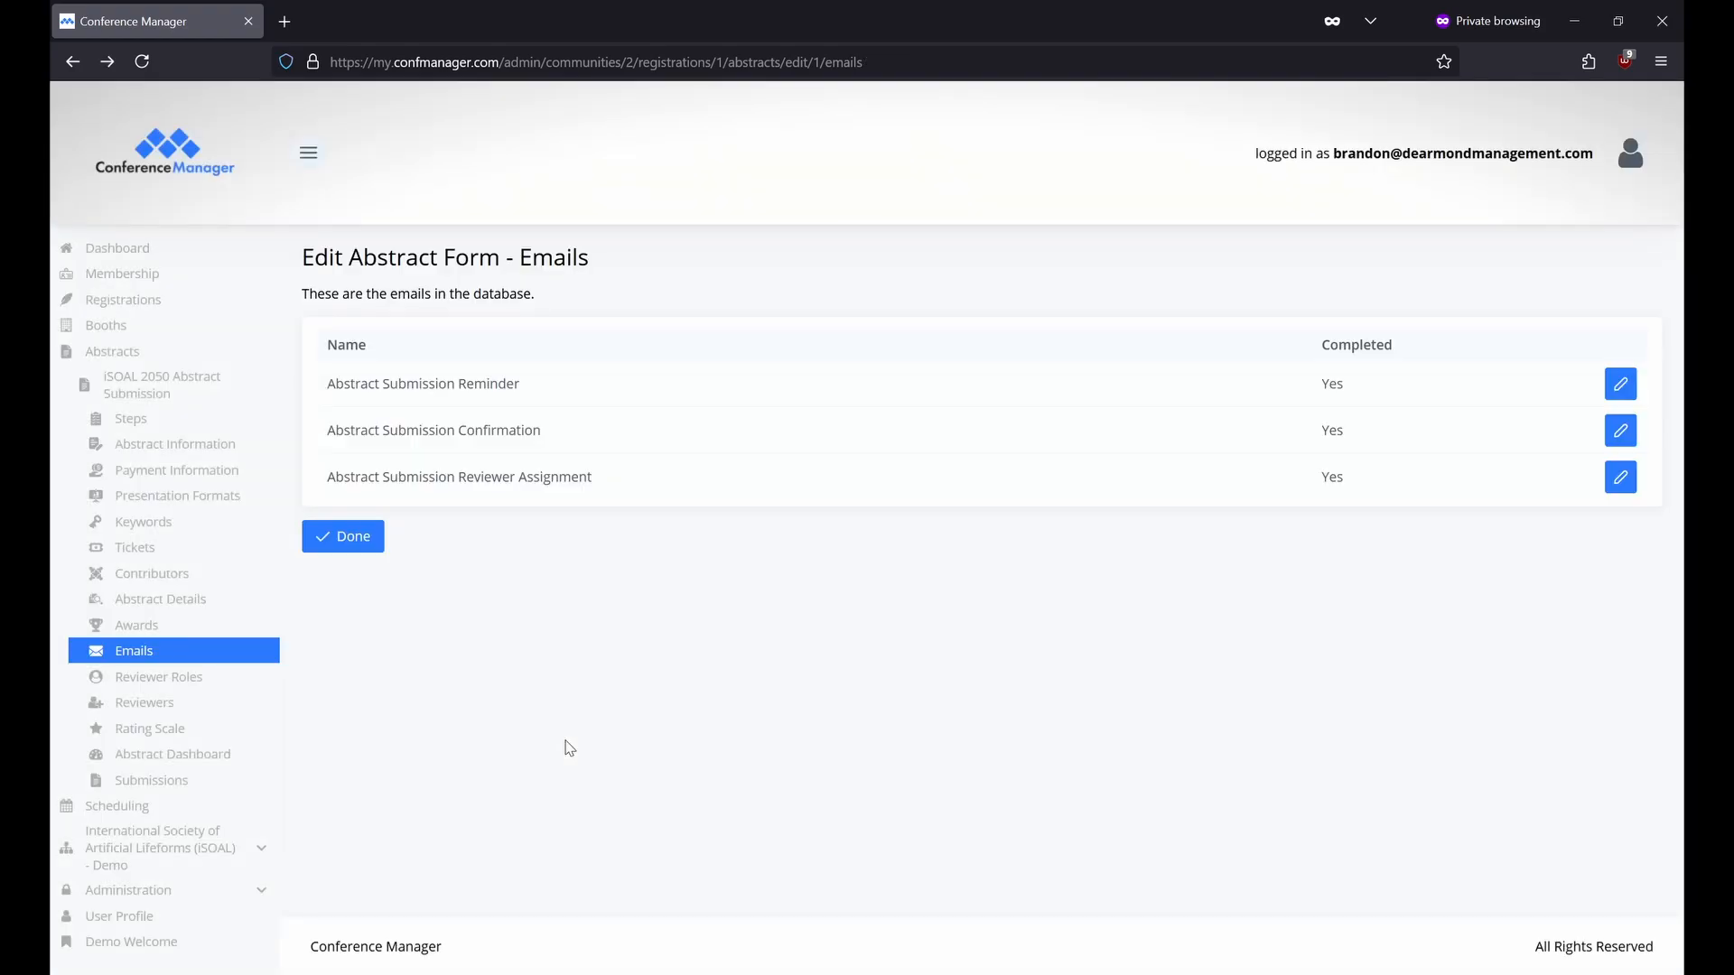
View the Reviewer Assignment email, then go to the Reviewer Roles page.
left_click(1617, 473)
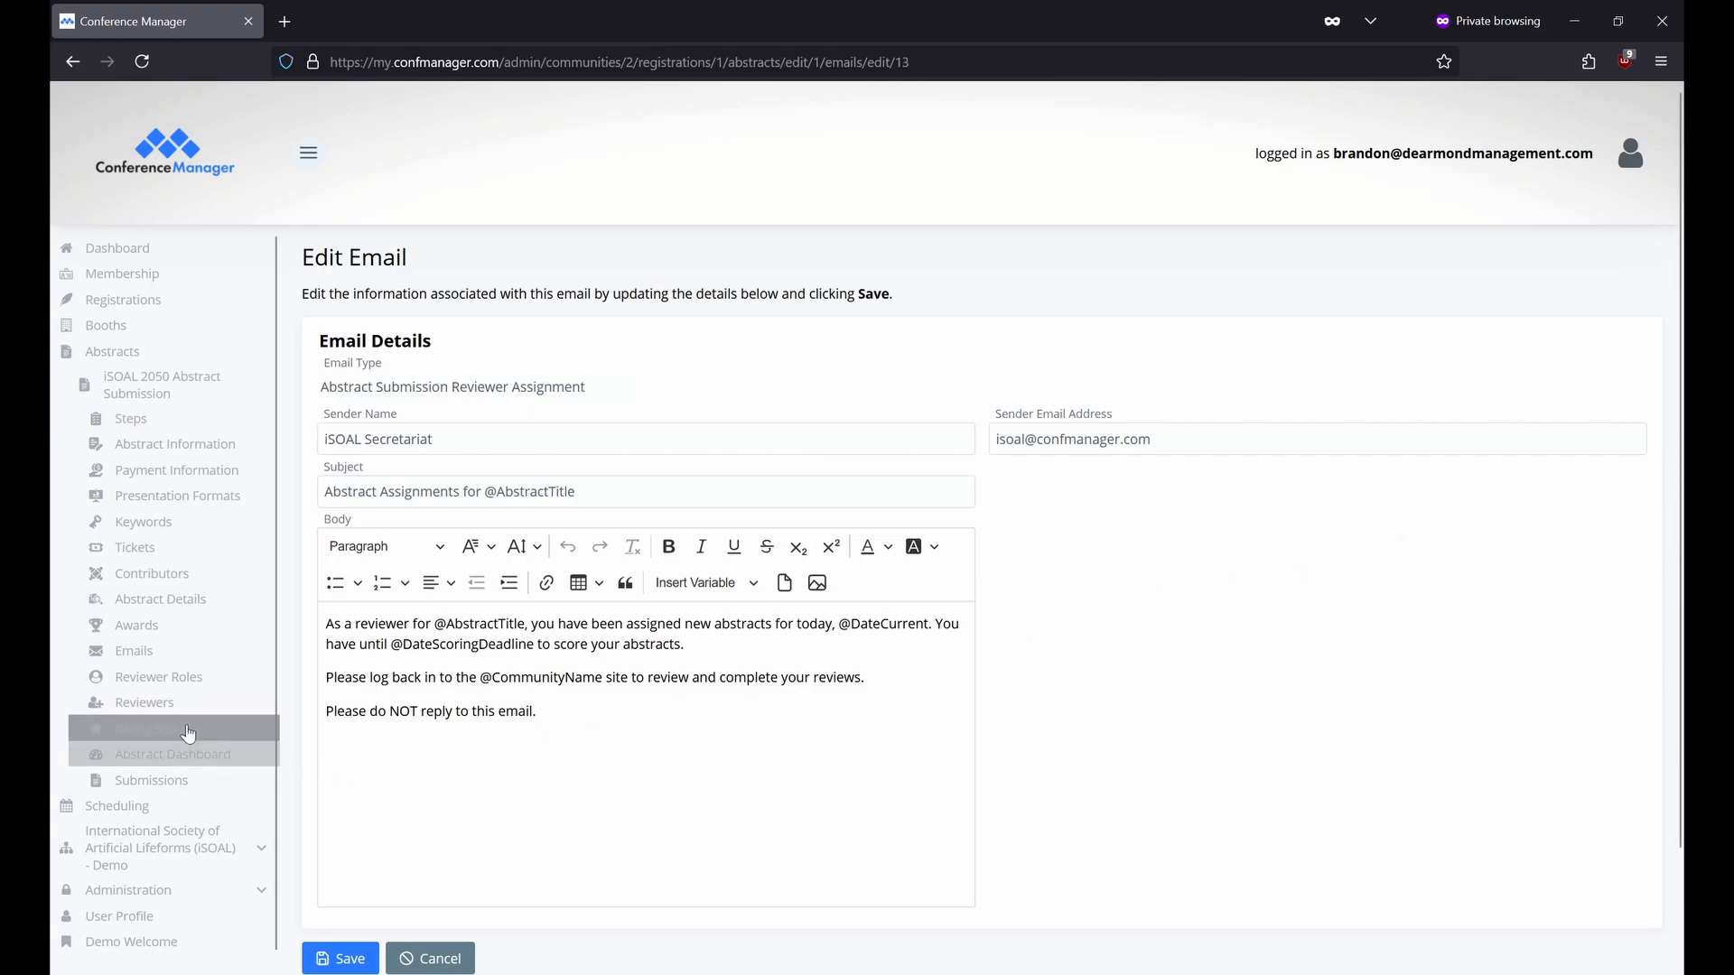
left_click(227, 679)
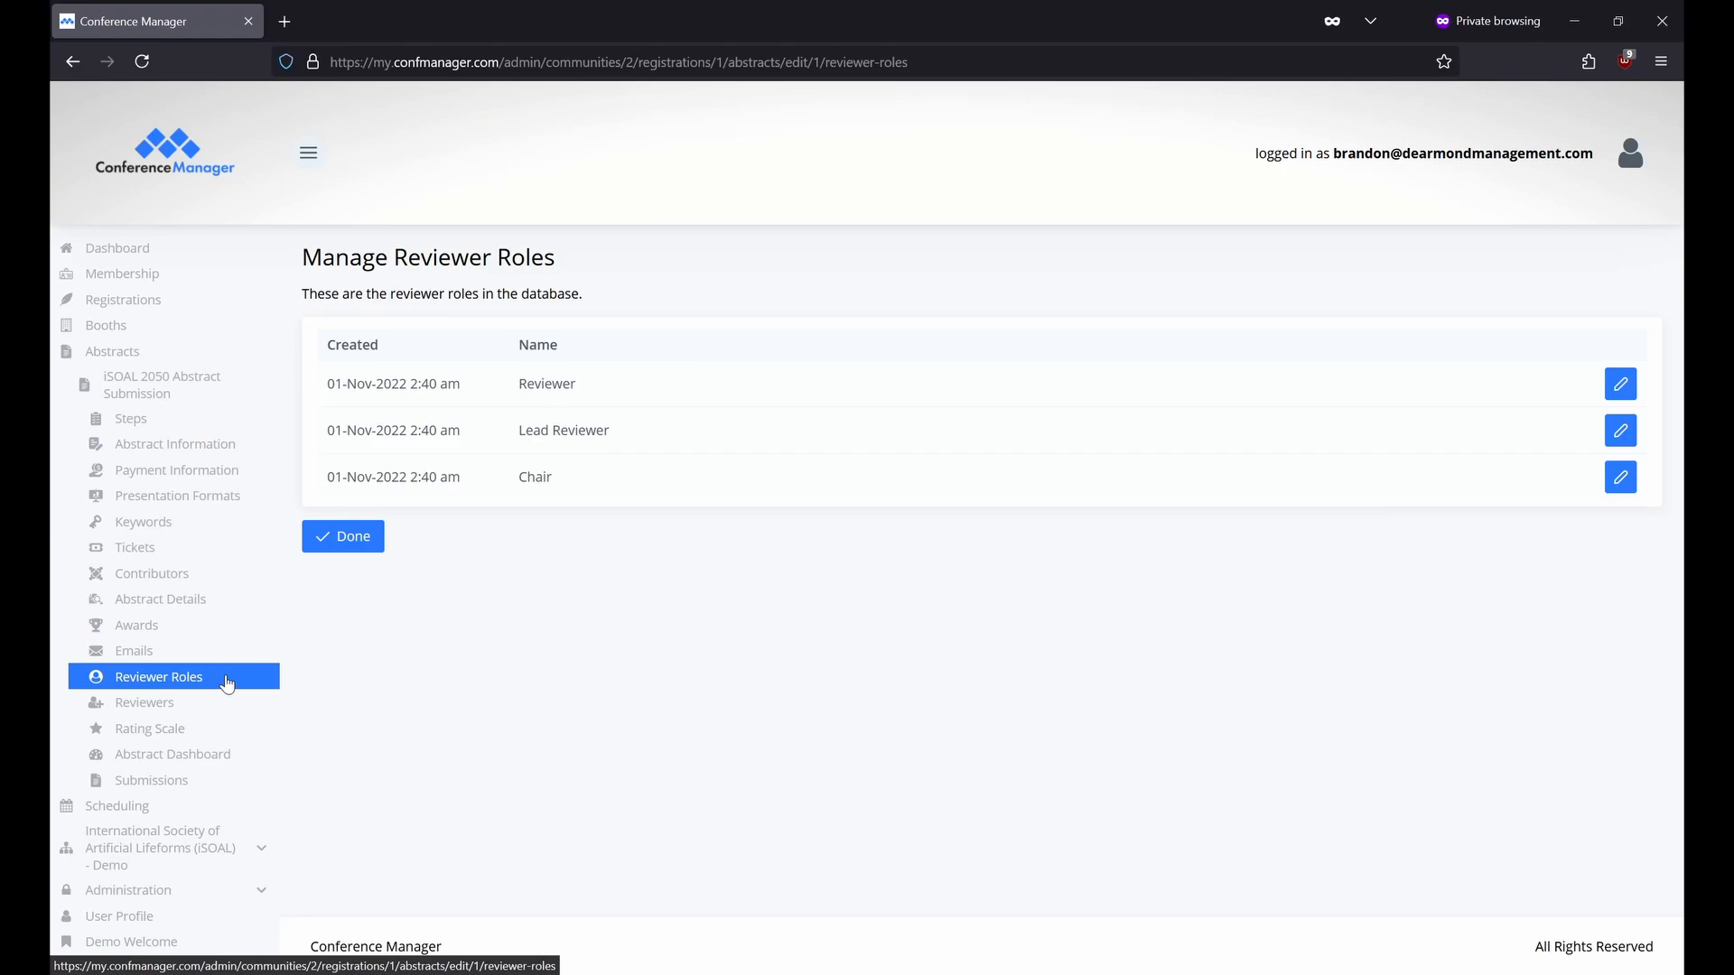
Let the Reviewer role edit abstracts, toggling its blinding options off and back on.
left_click(1621, 384)
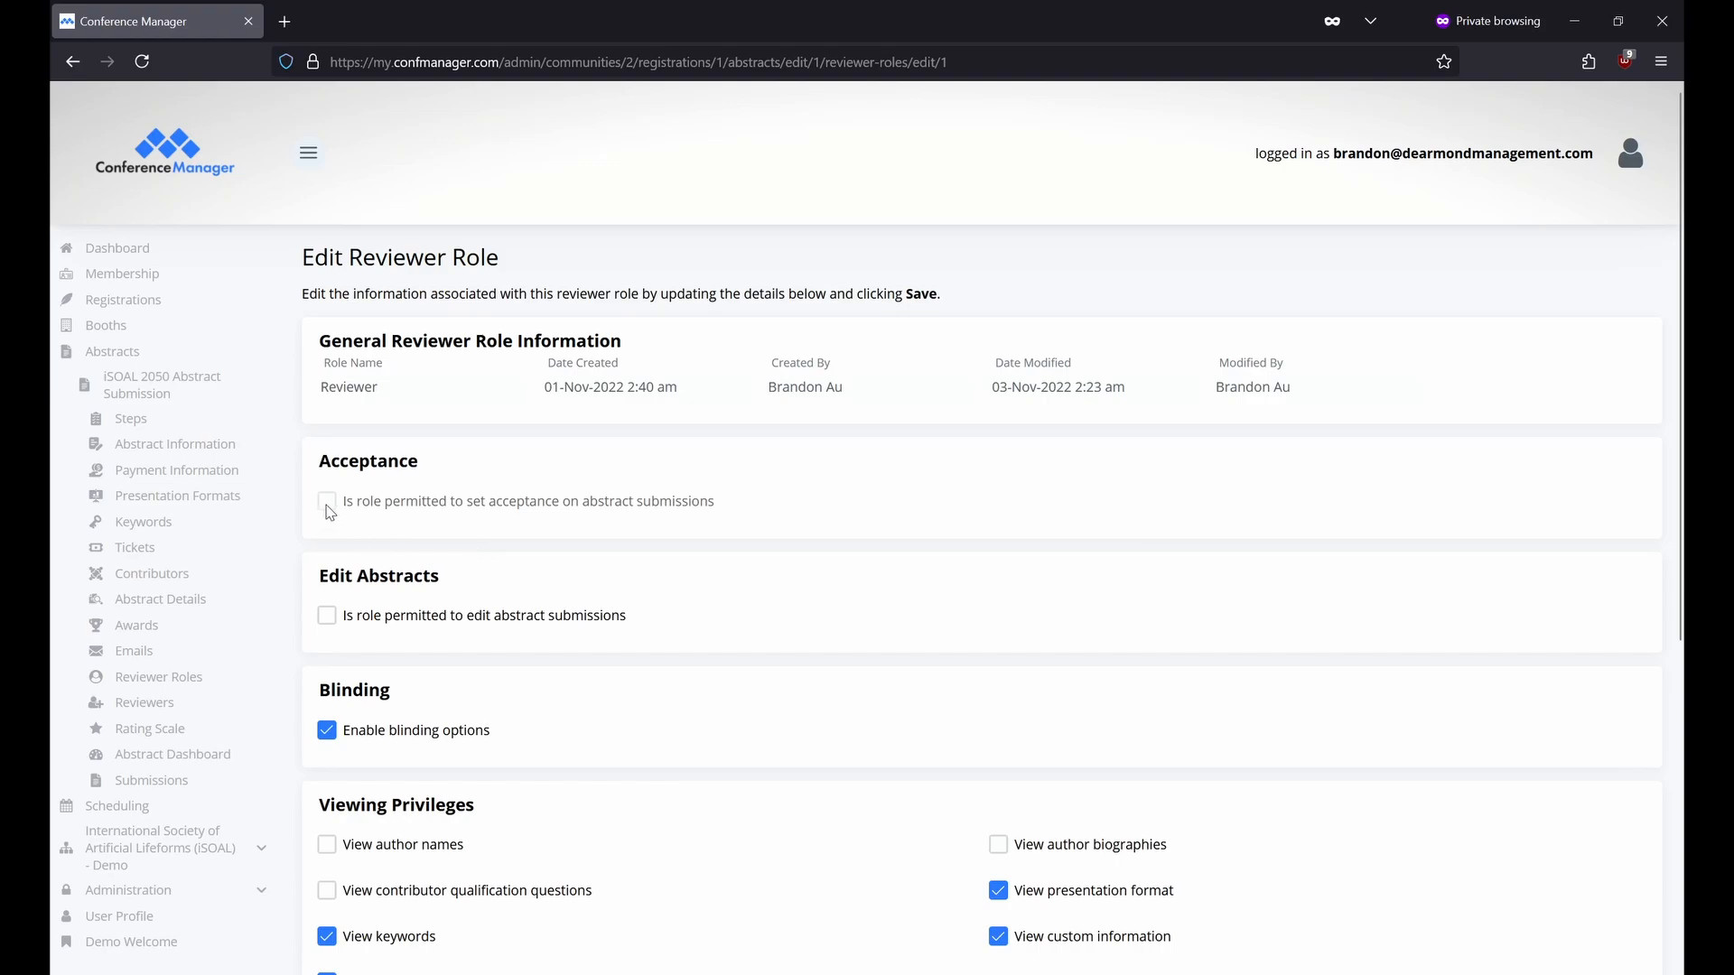
scroll(328, 515, "down", 1)
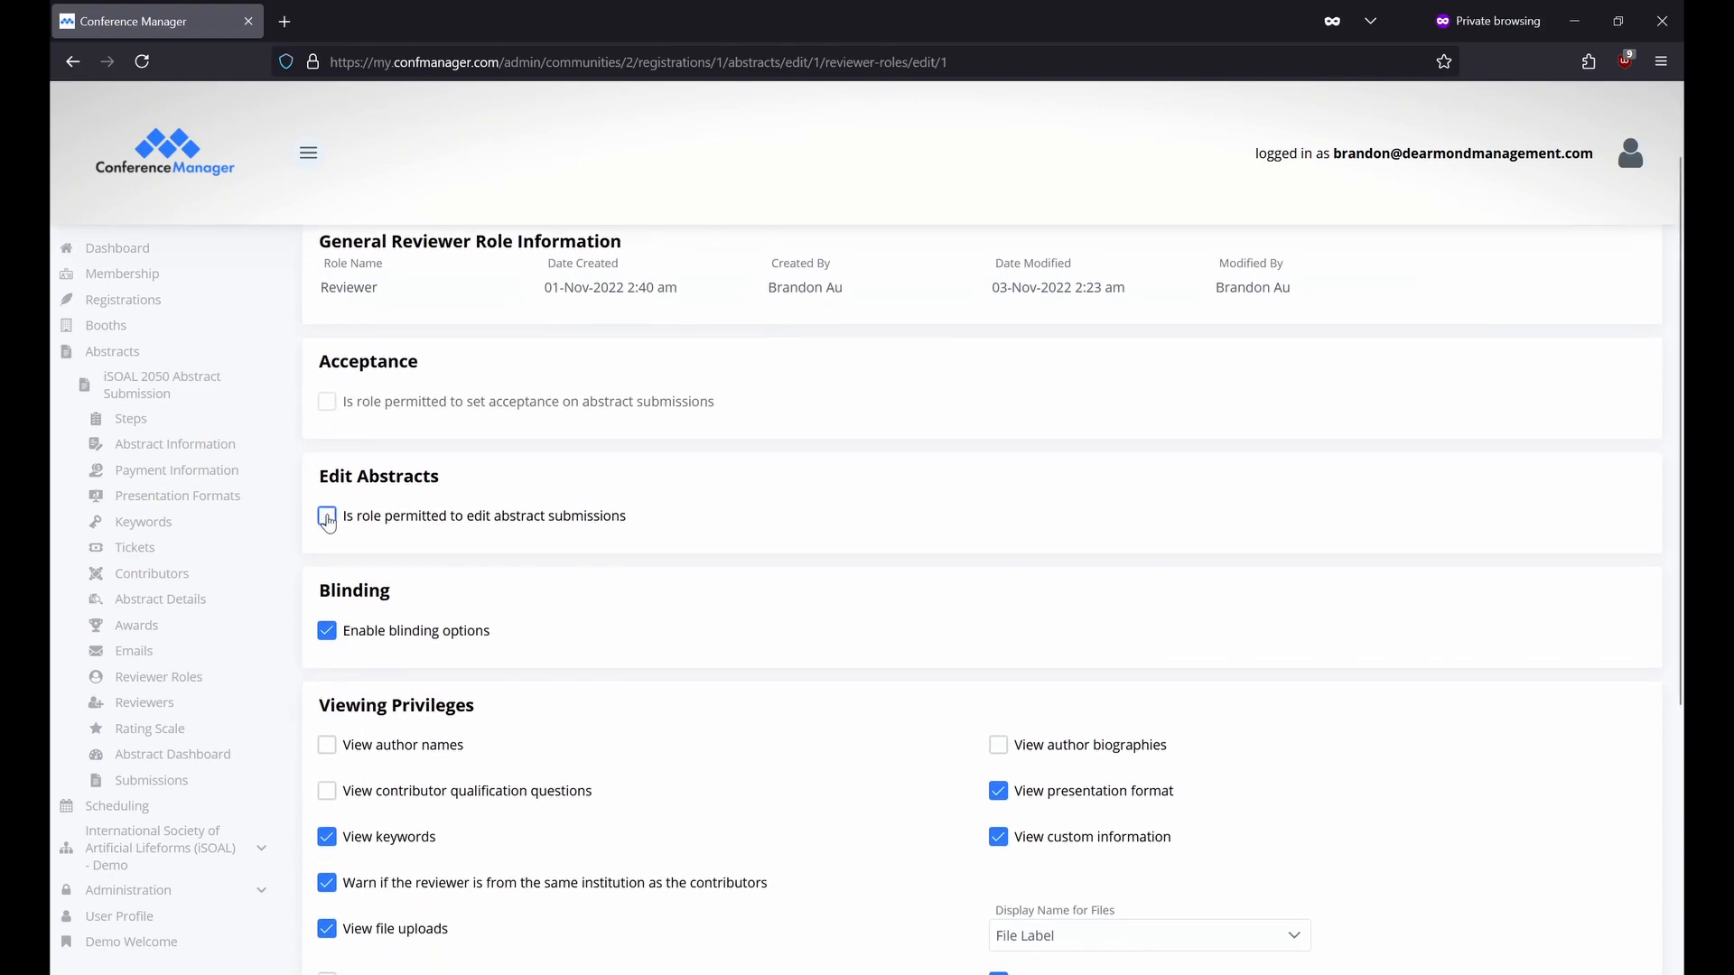
left_click(327, 517)
scroll(328, 522, "down", 2)
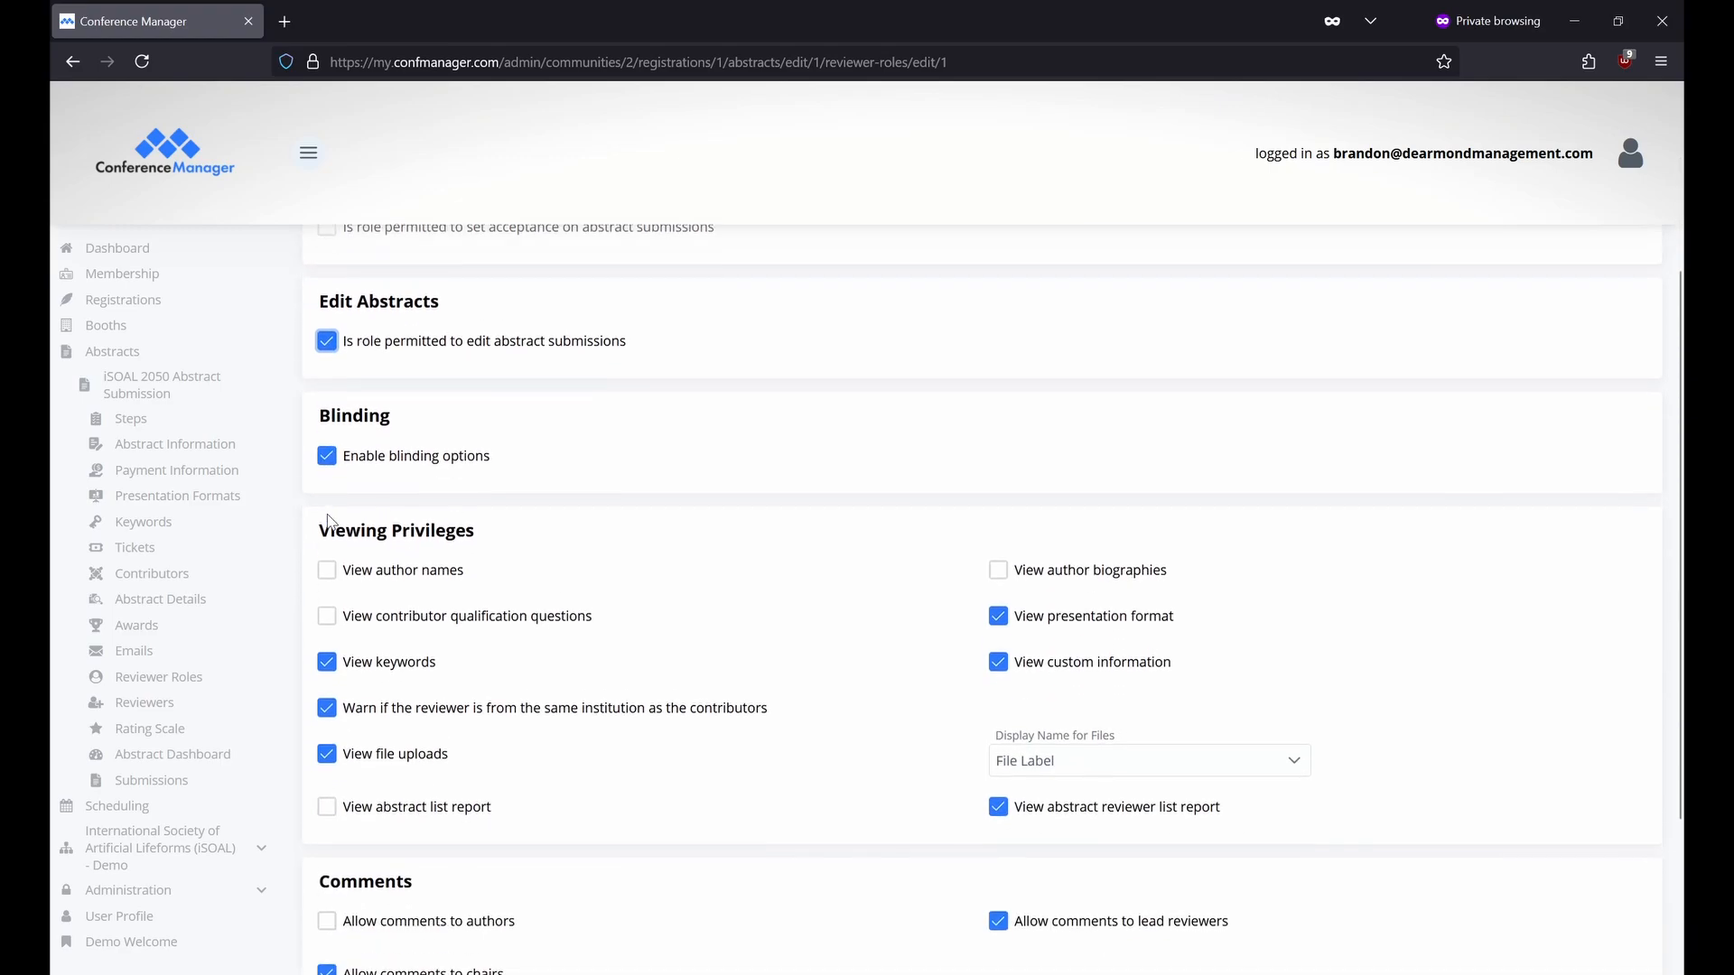
left_click(326, 431)
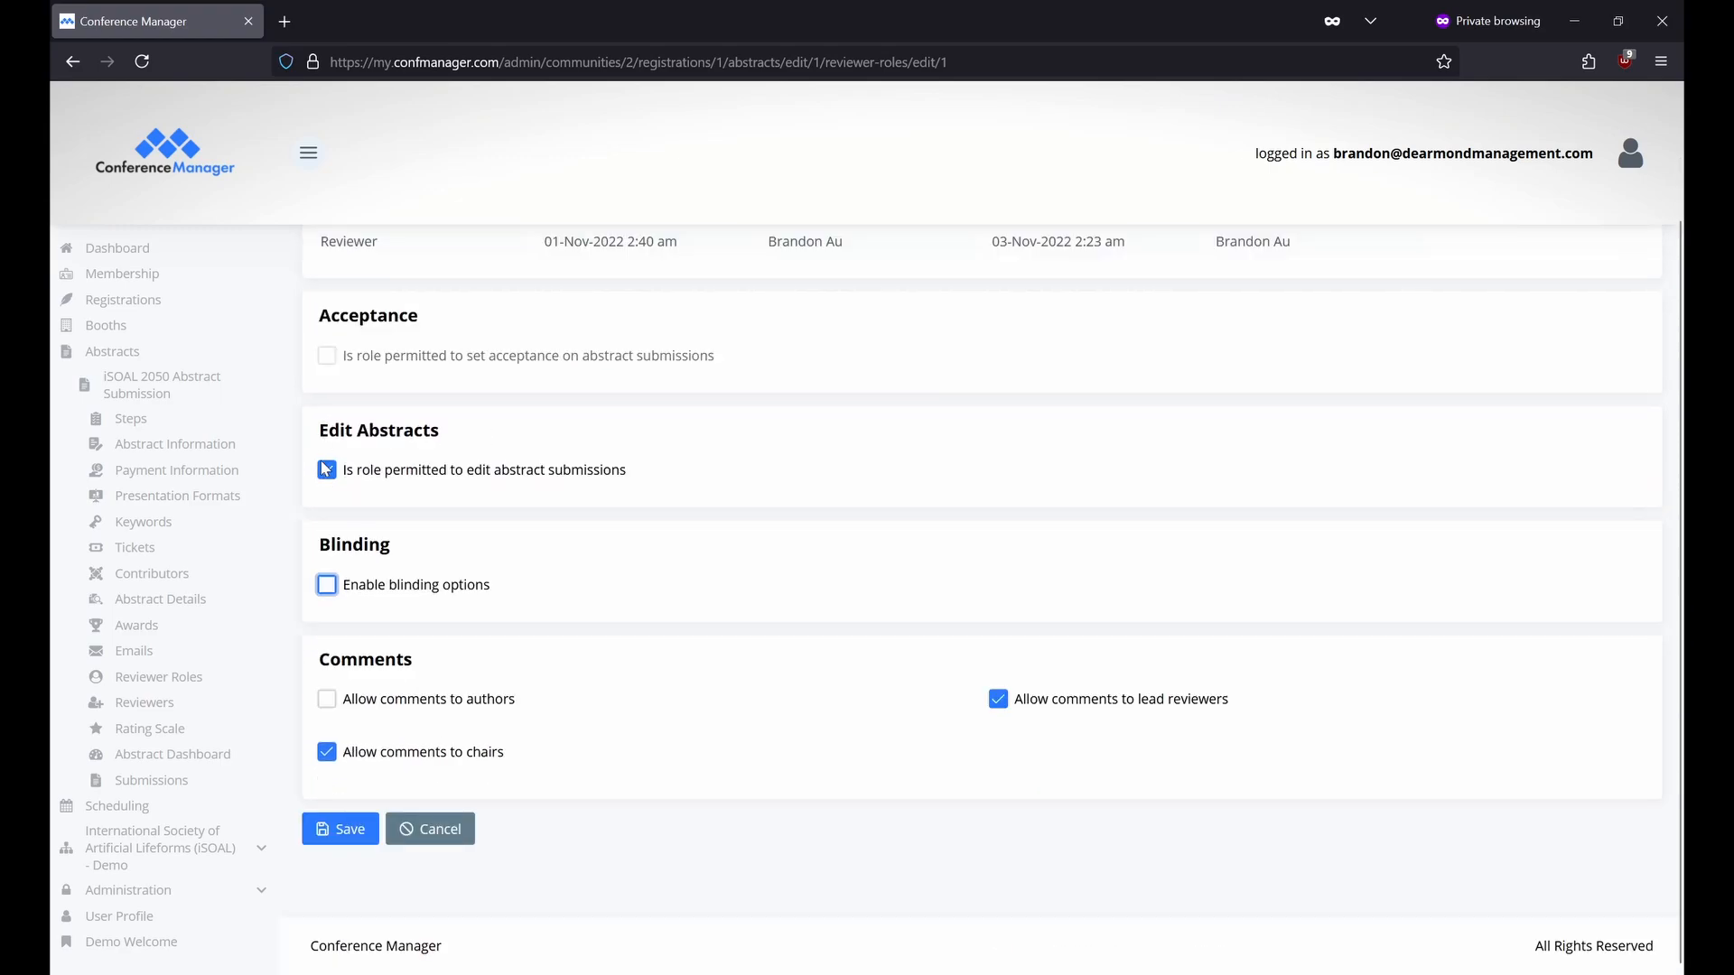
left_click(327, 584)
Go to the form's reviewer list with its Reviewer, Chair and Lead Reviewer entries.
scroll(328, 502, "down", 2)
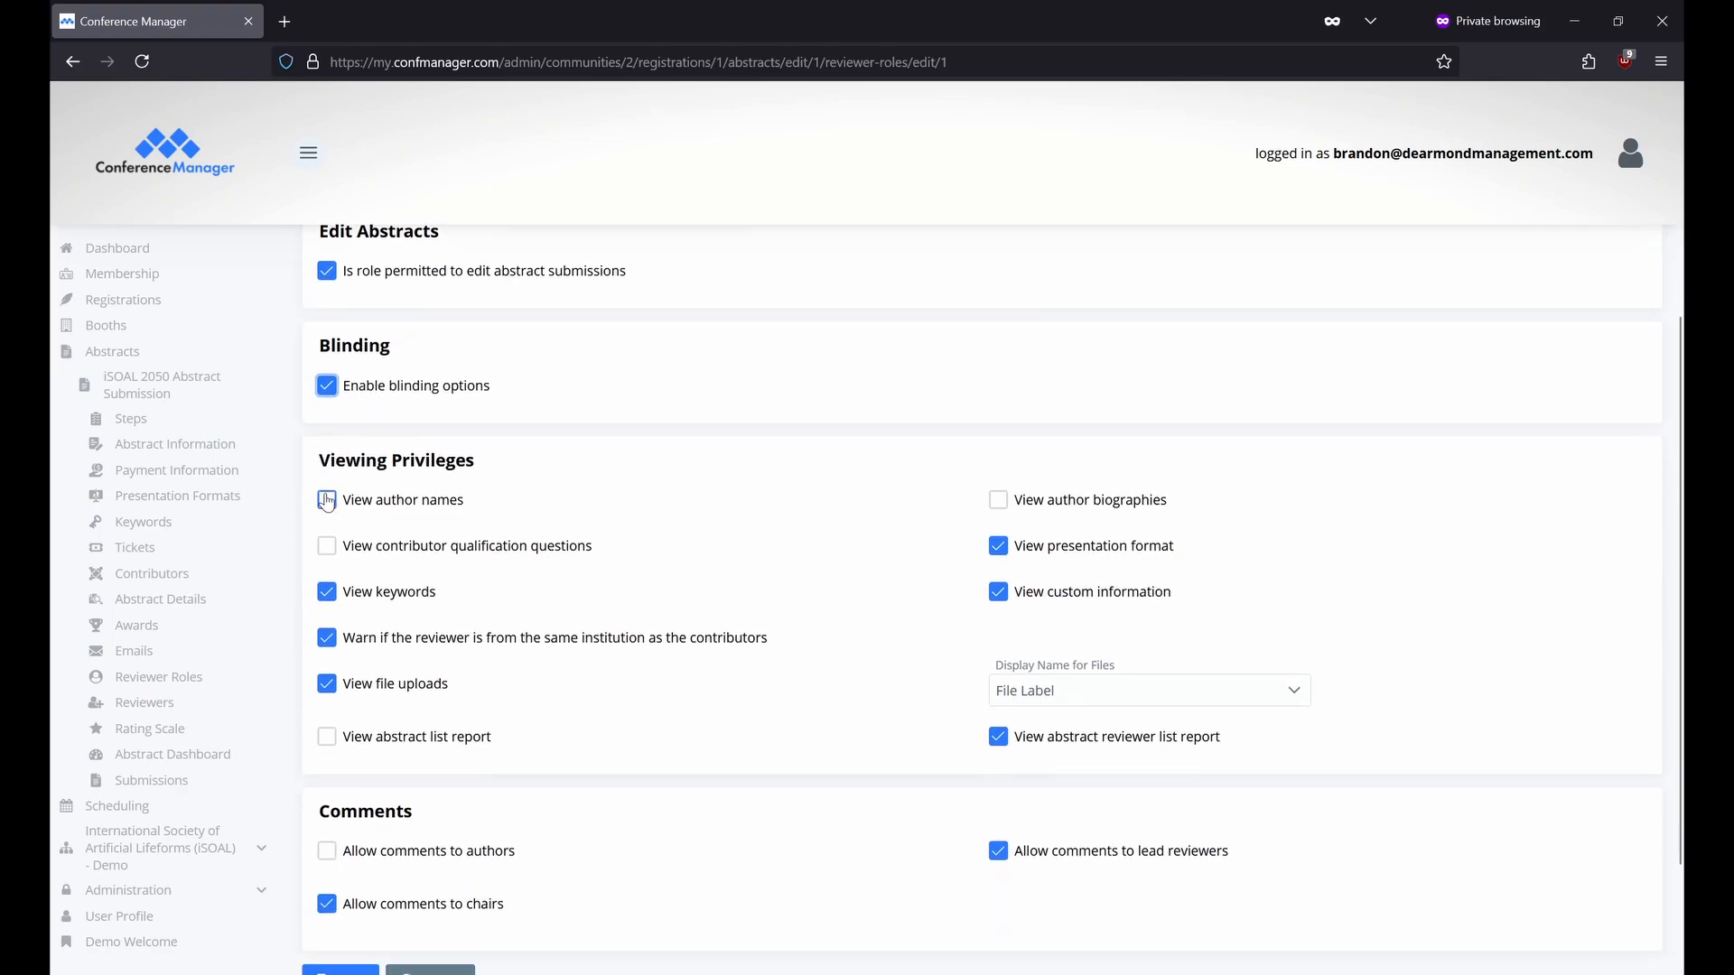
scroll(327, 503, "down", 1)
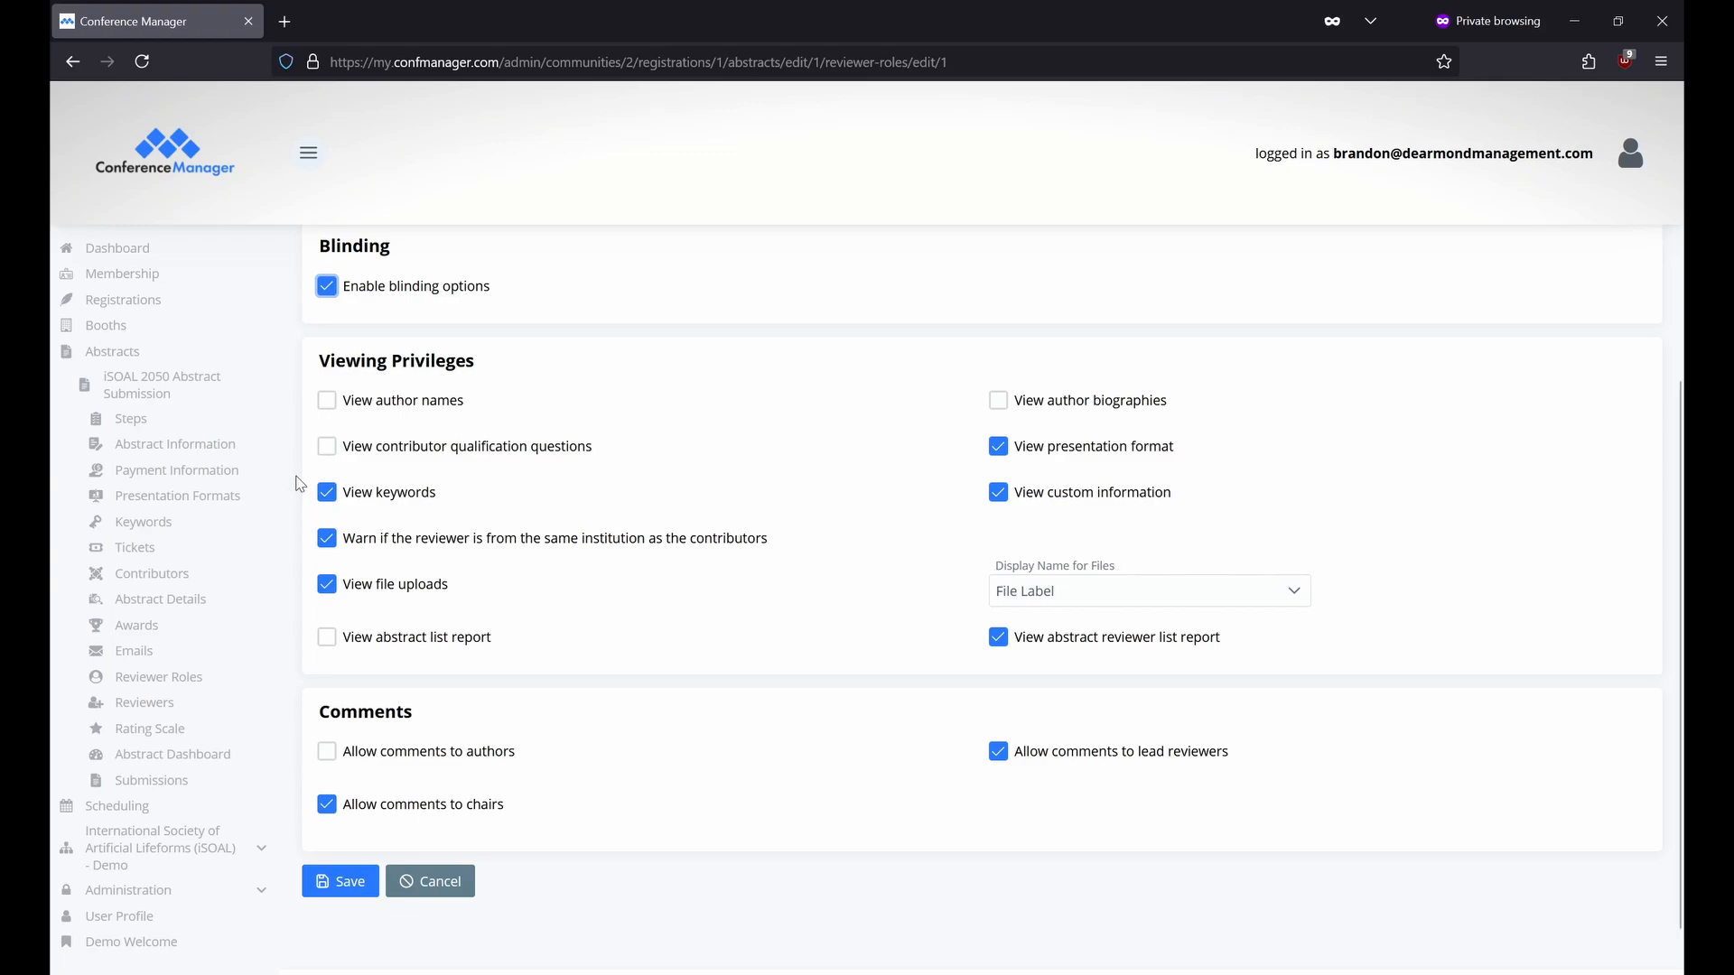
left_click(225, 710)
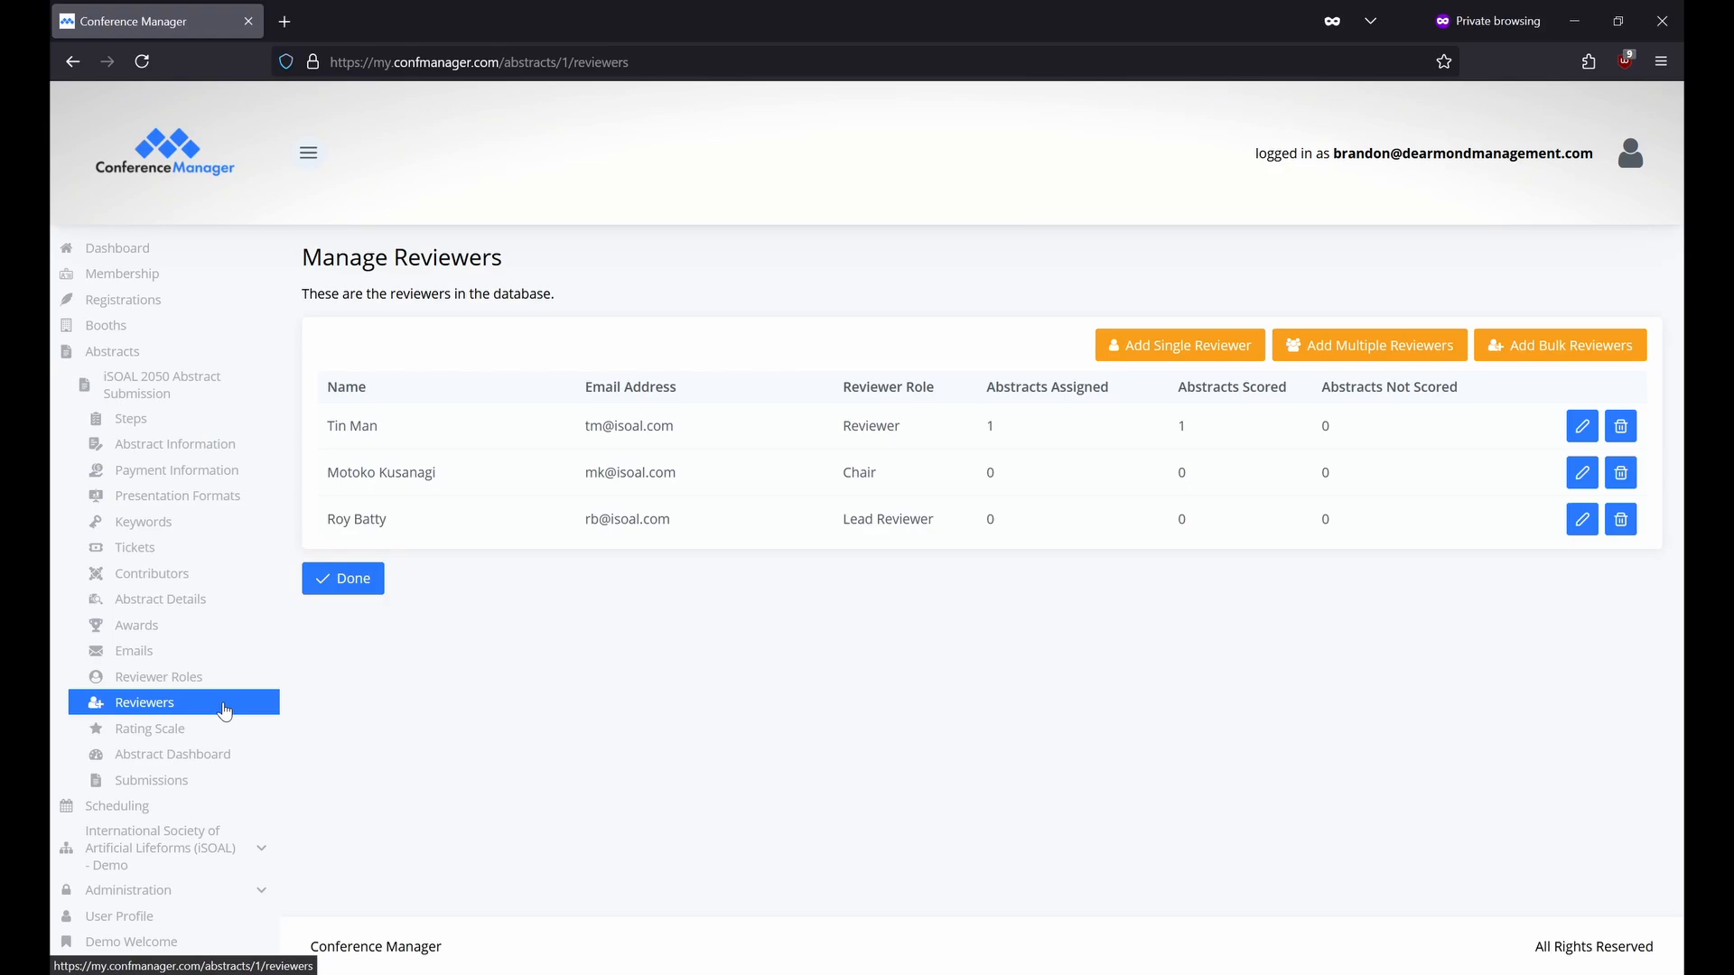
On Add Single Reviewer, search for the community user by their e-mail address.
left_click(1106, 353)
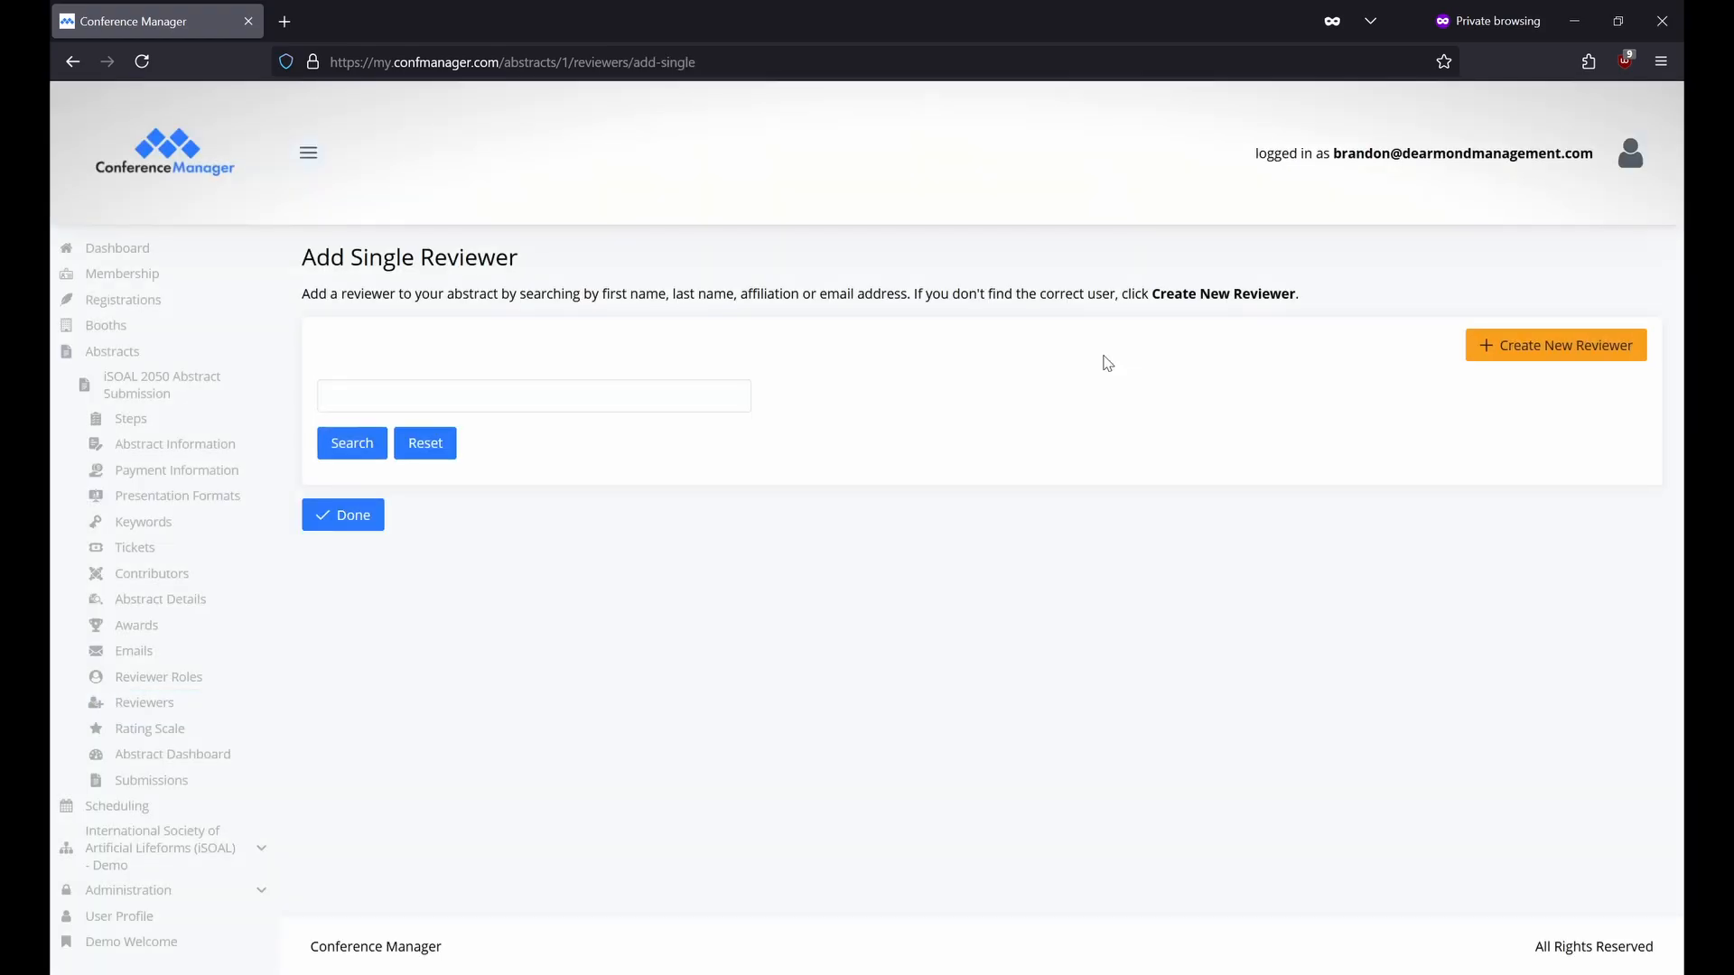
left_click(640, 387)
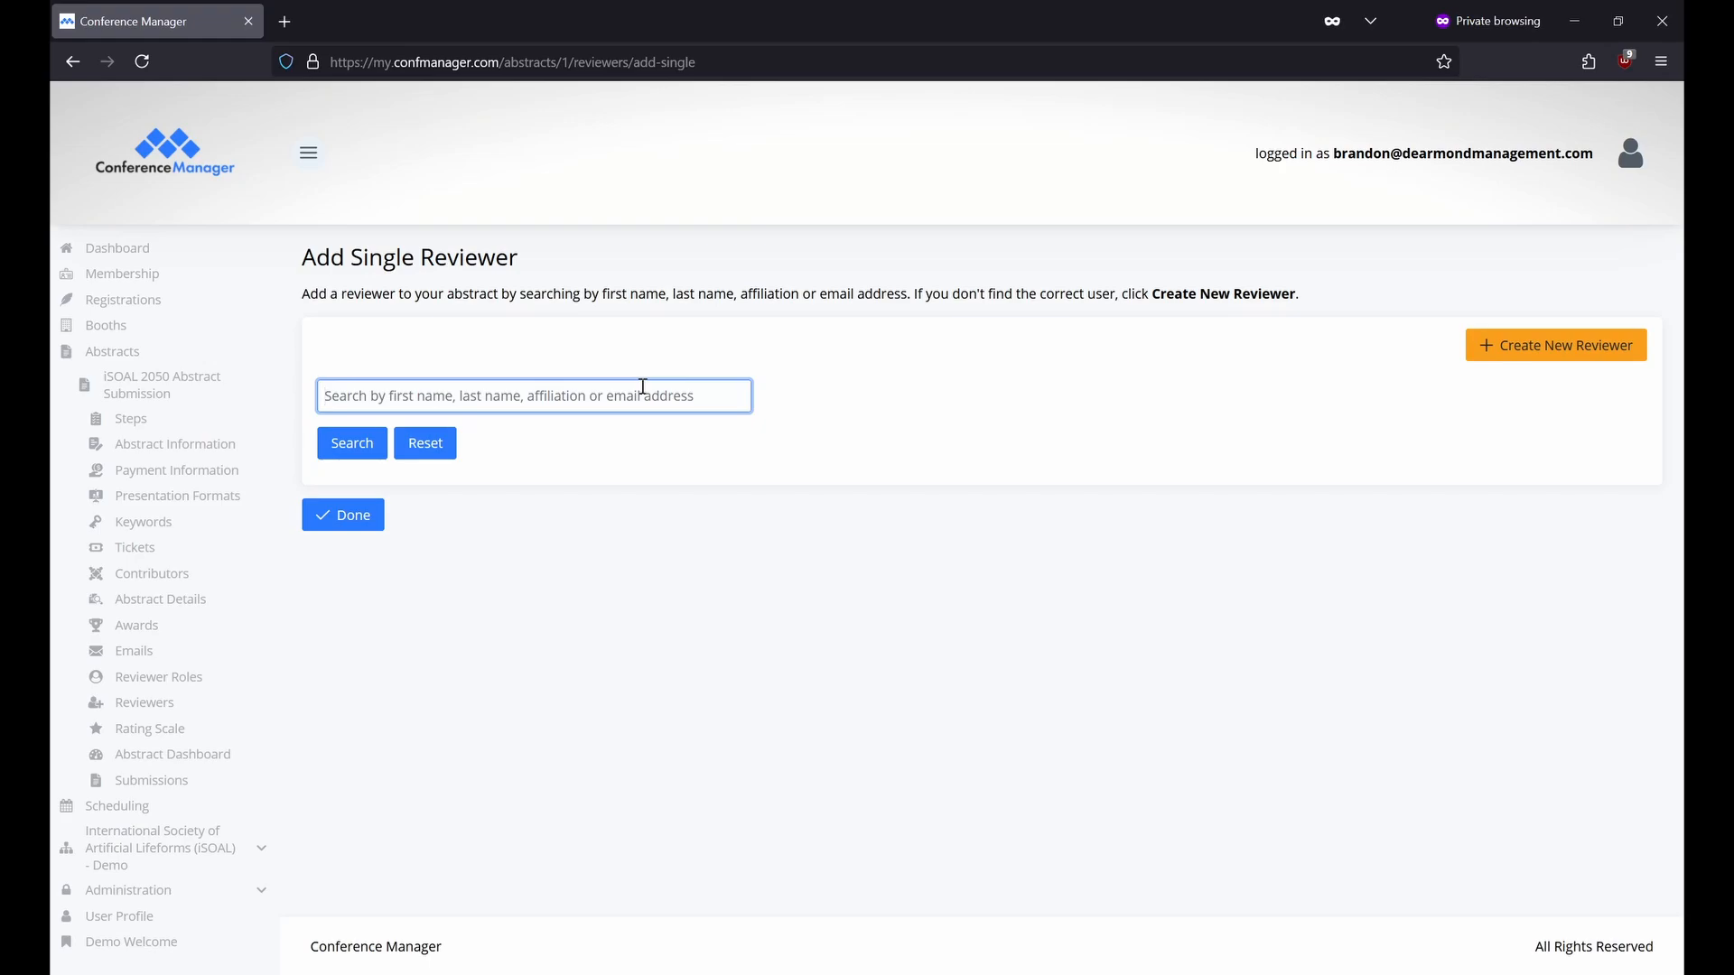
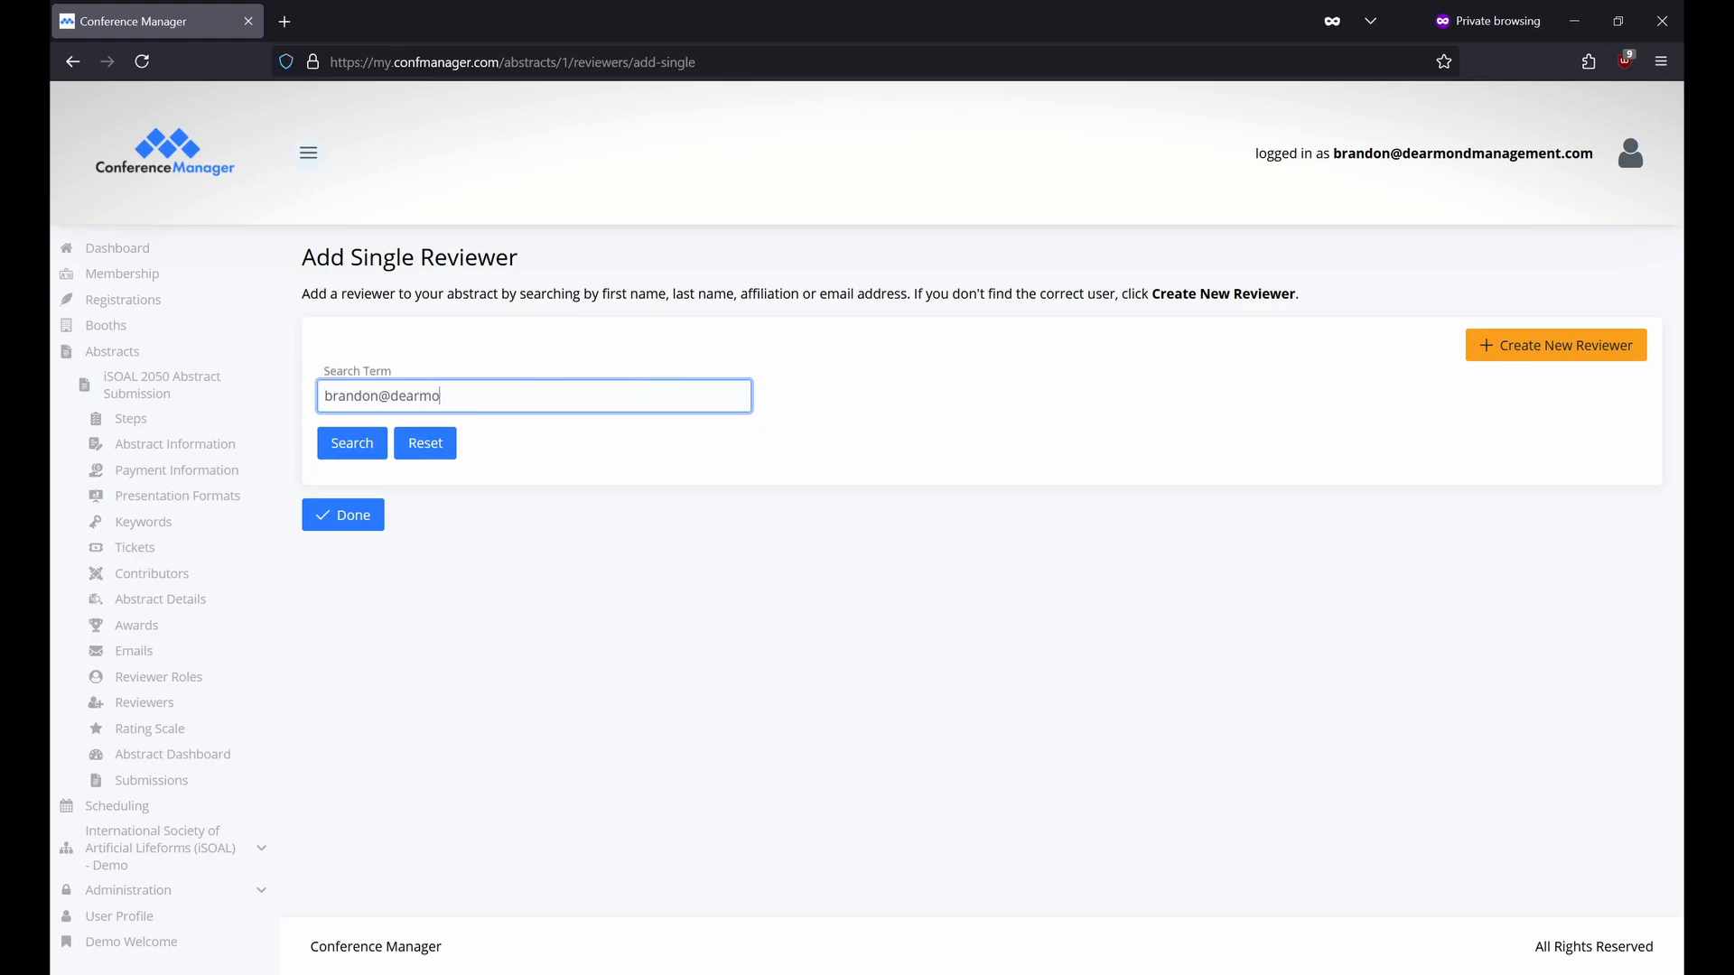
key("Return")
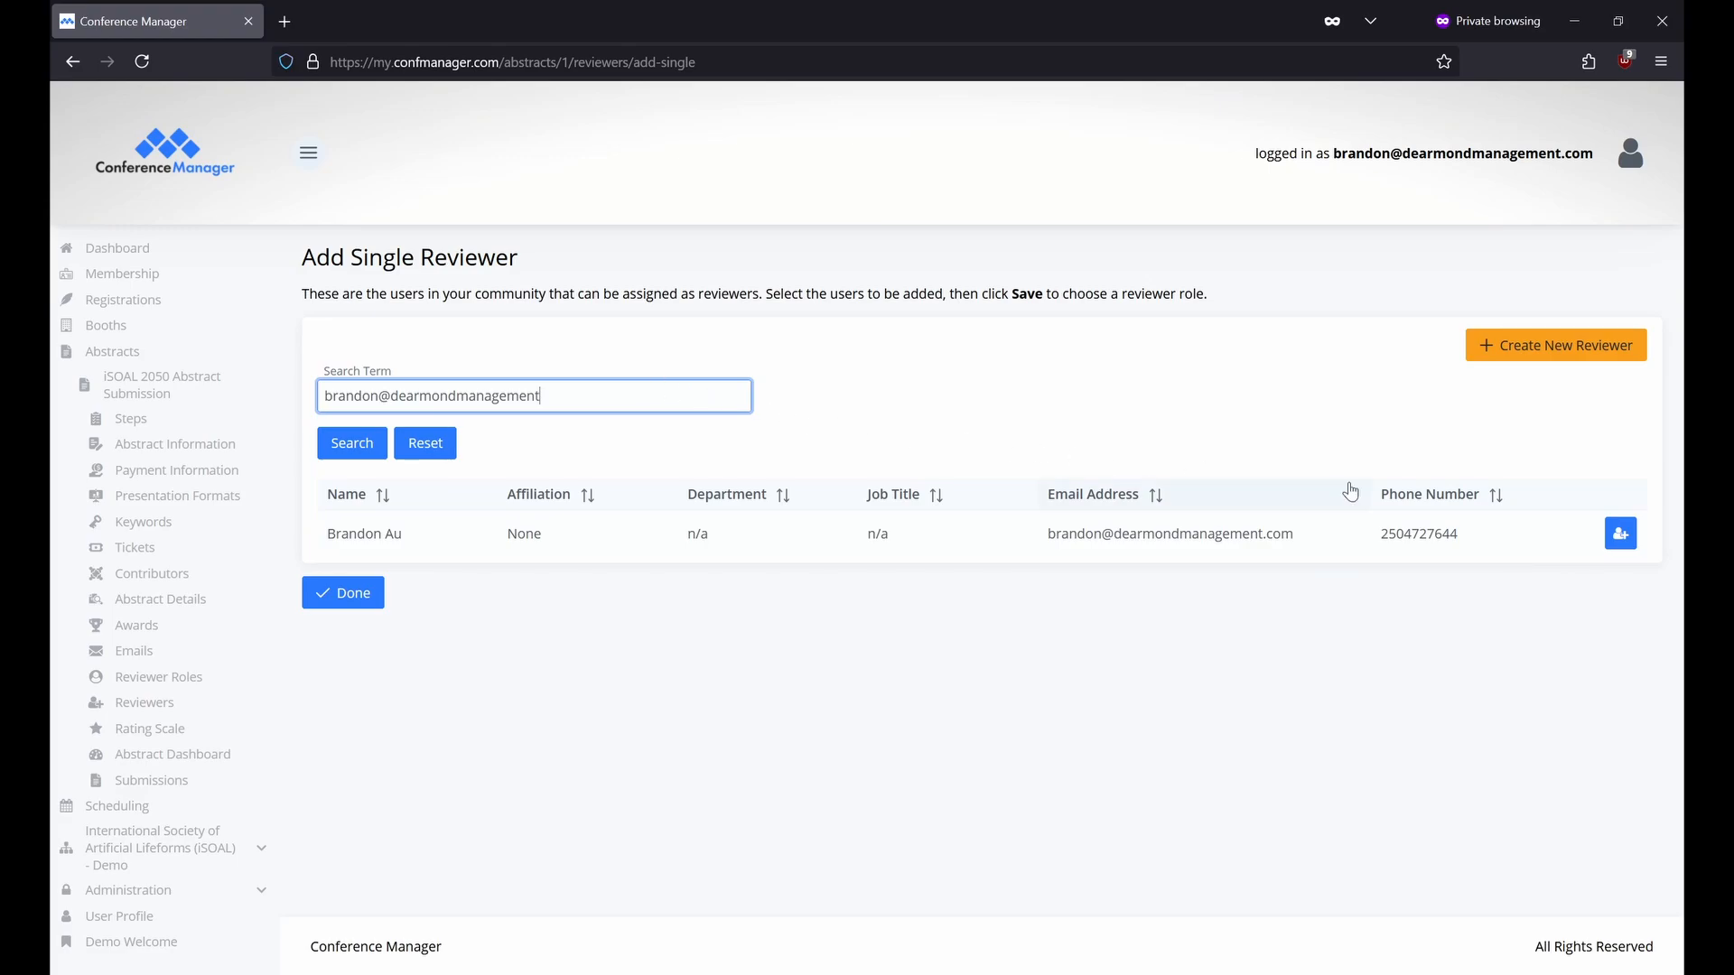
Start adding the found user with the Reviewer role, then cancel without adding.
left_click(1617, 535)
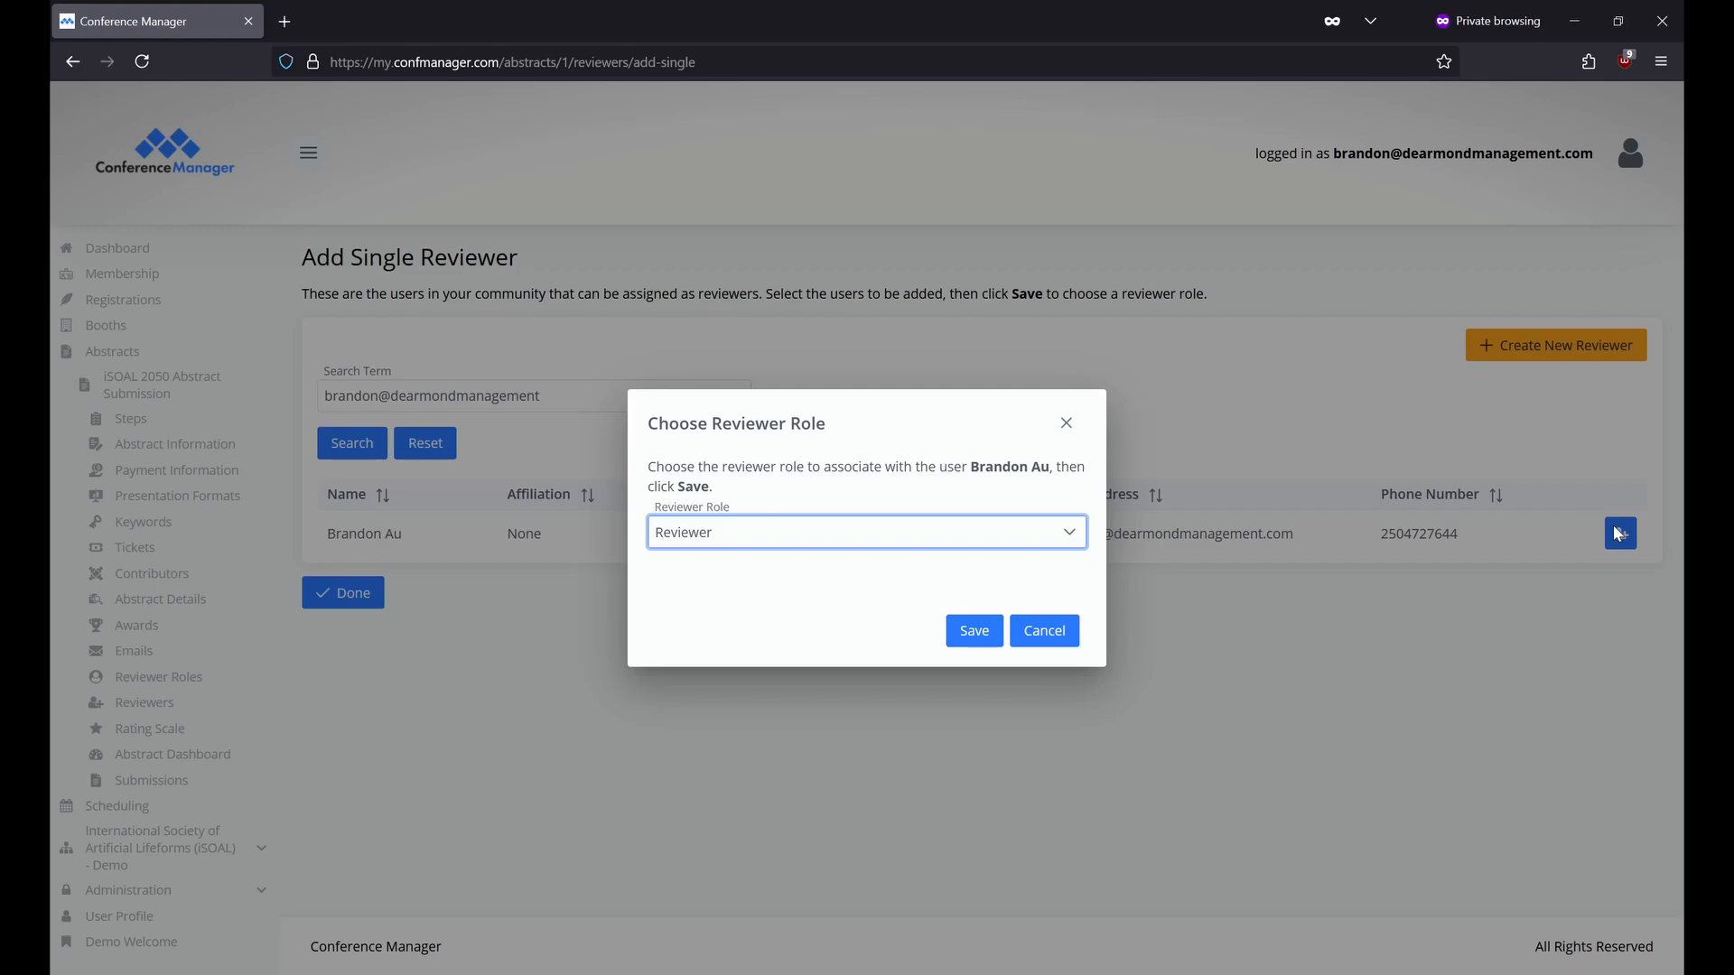
left_click(1002, 542)
left_click(1004, 571)
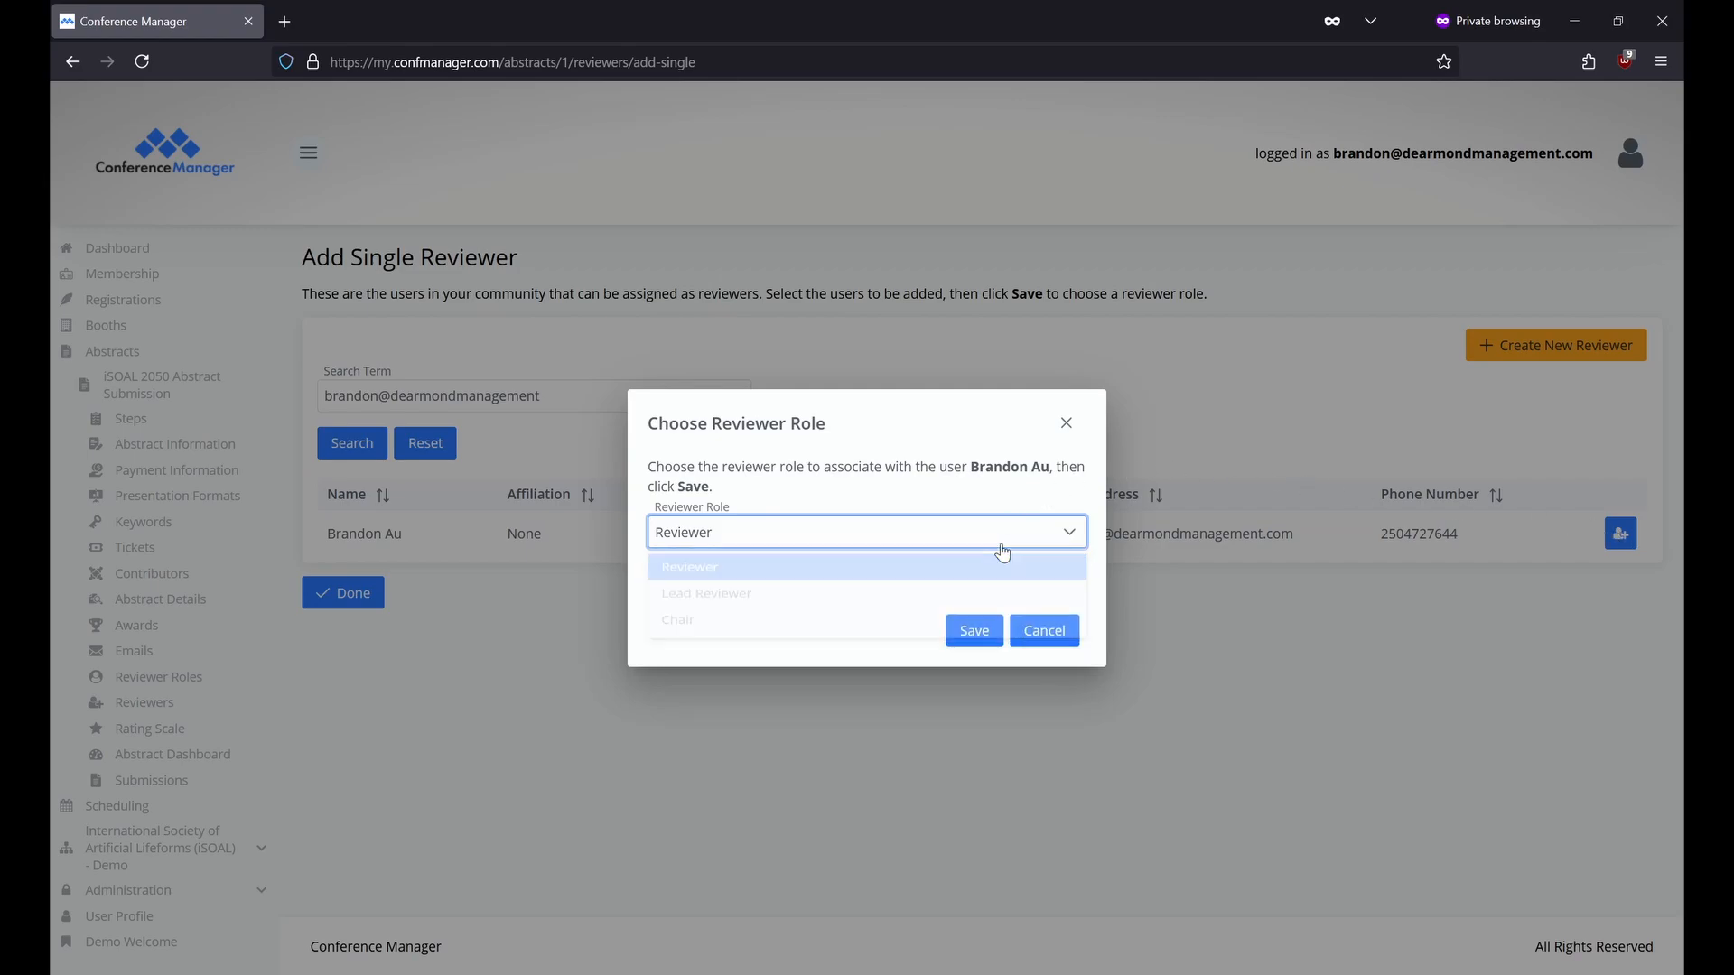
left_click(1051, 630)
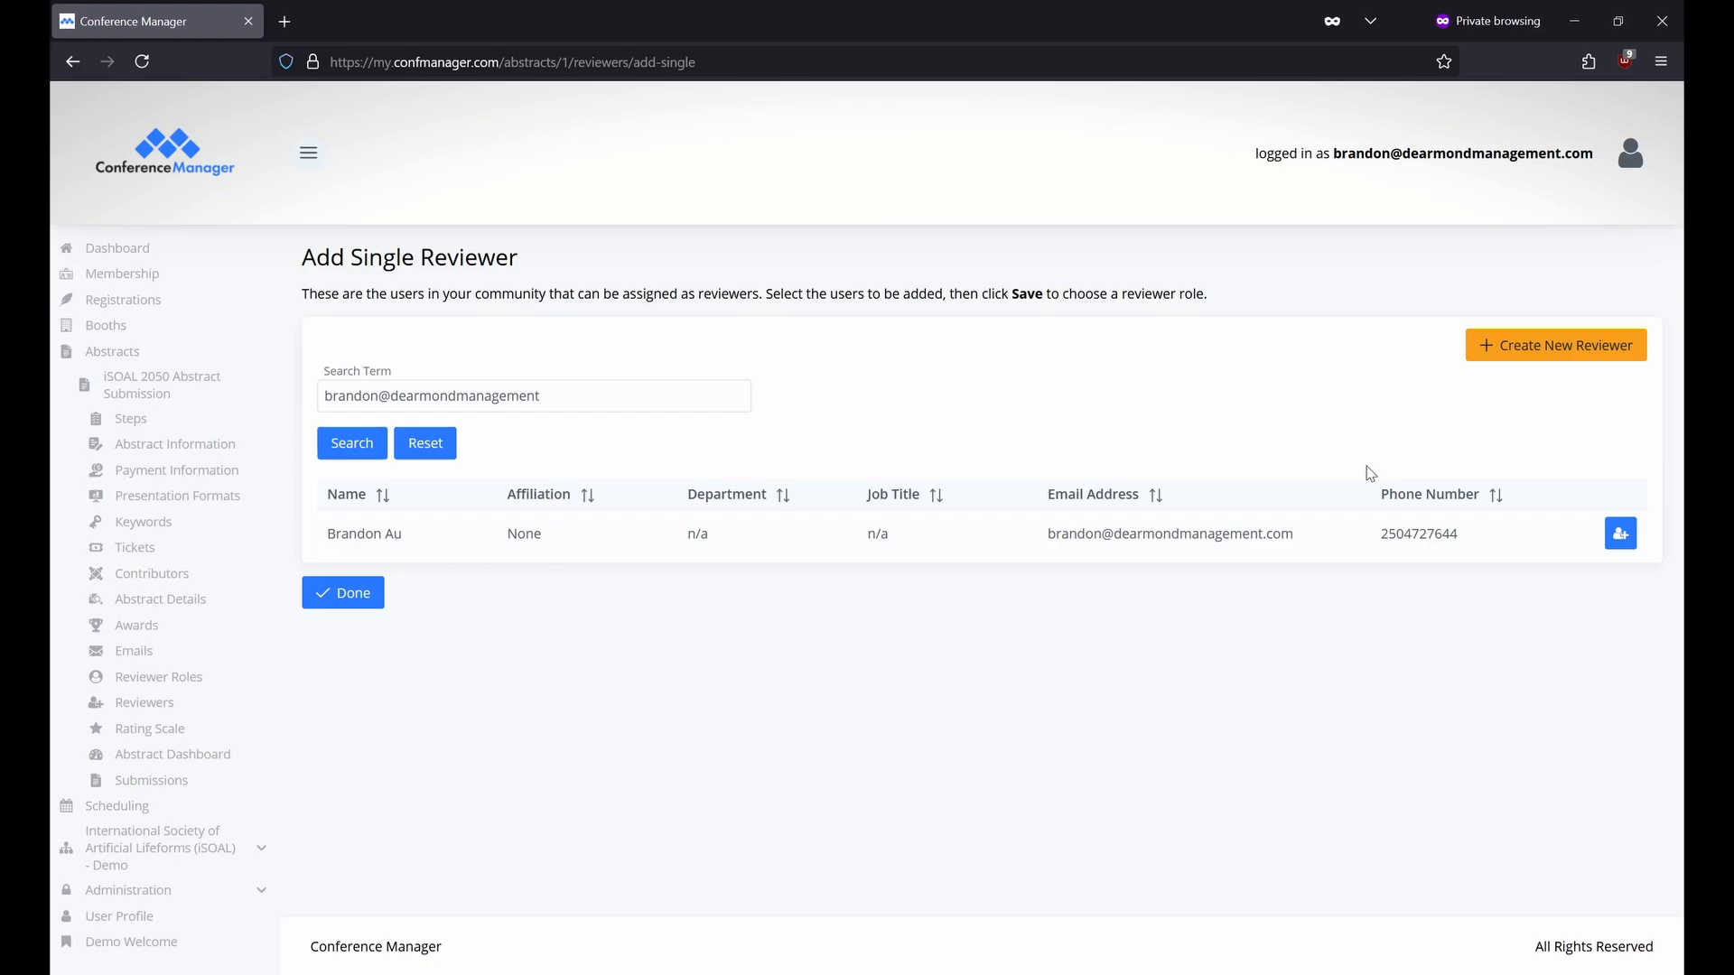
Open Add New Reviewer, leave the fields blank with the Reviewer role, and go back unsaved.
left_click(1501, 353)
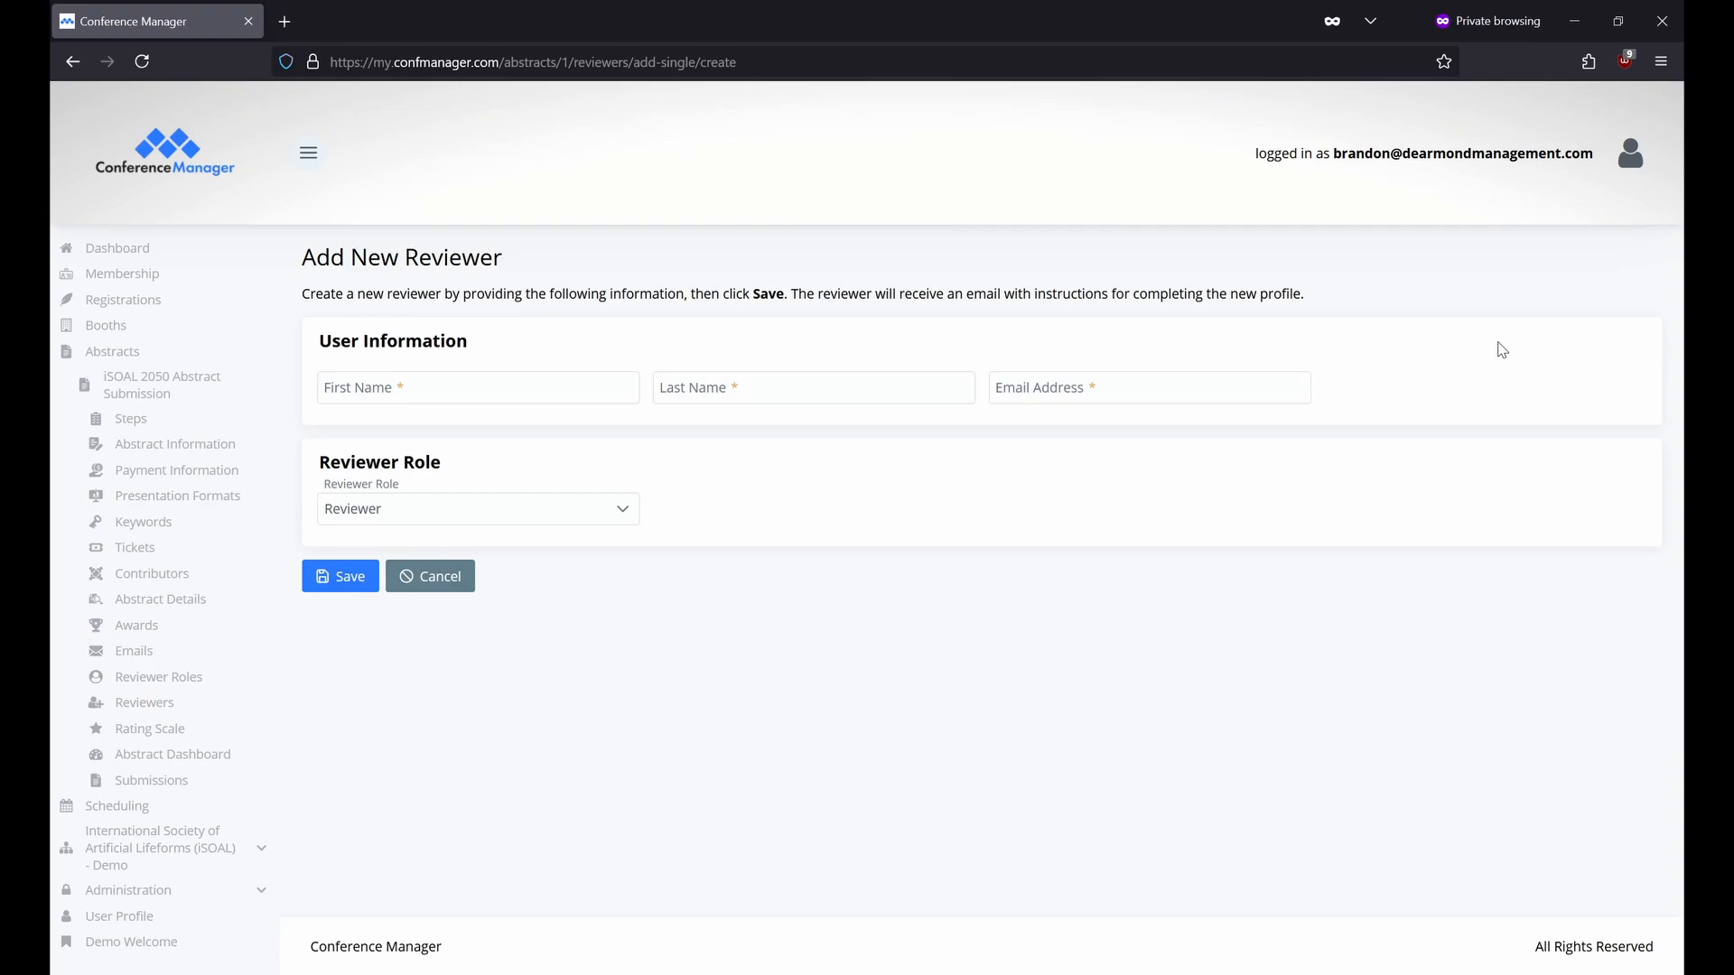
left_click(605, 381)
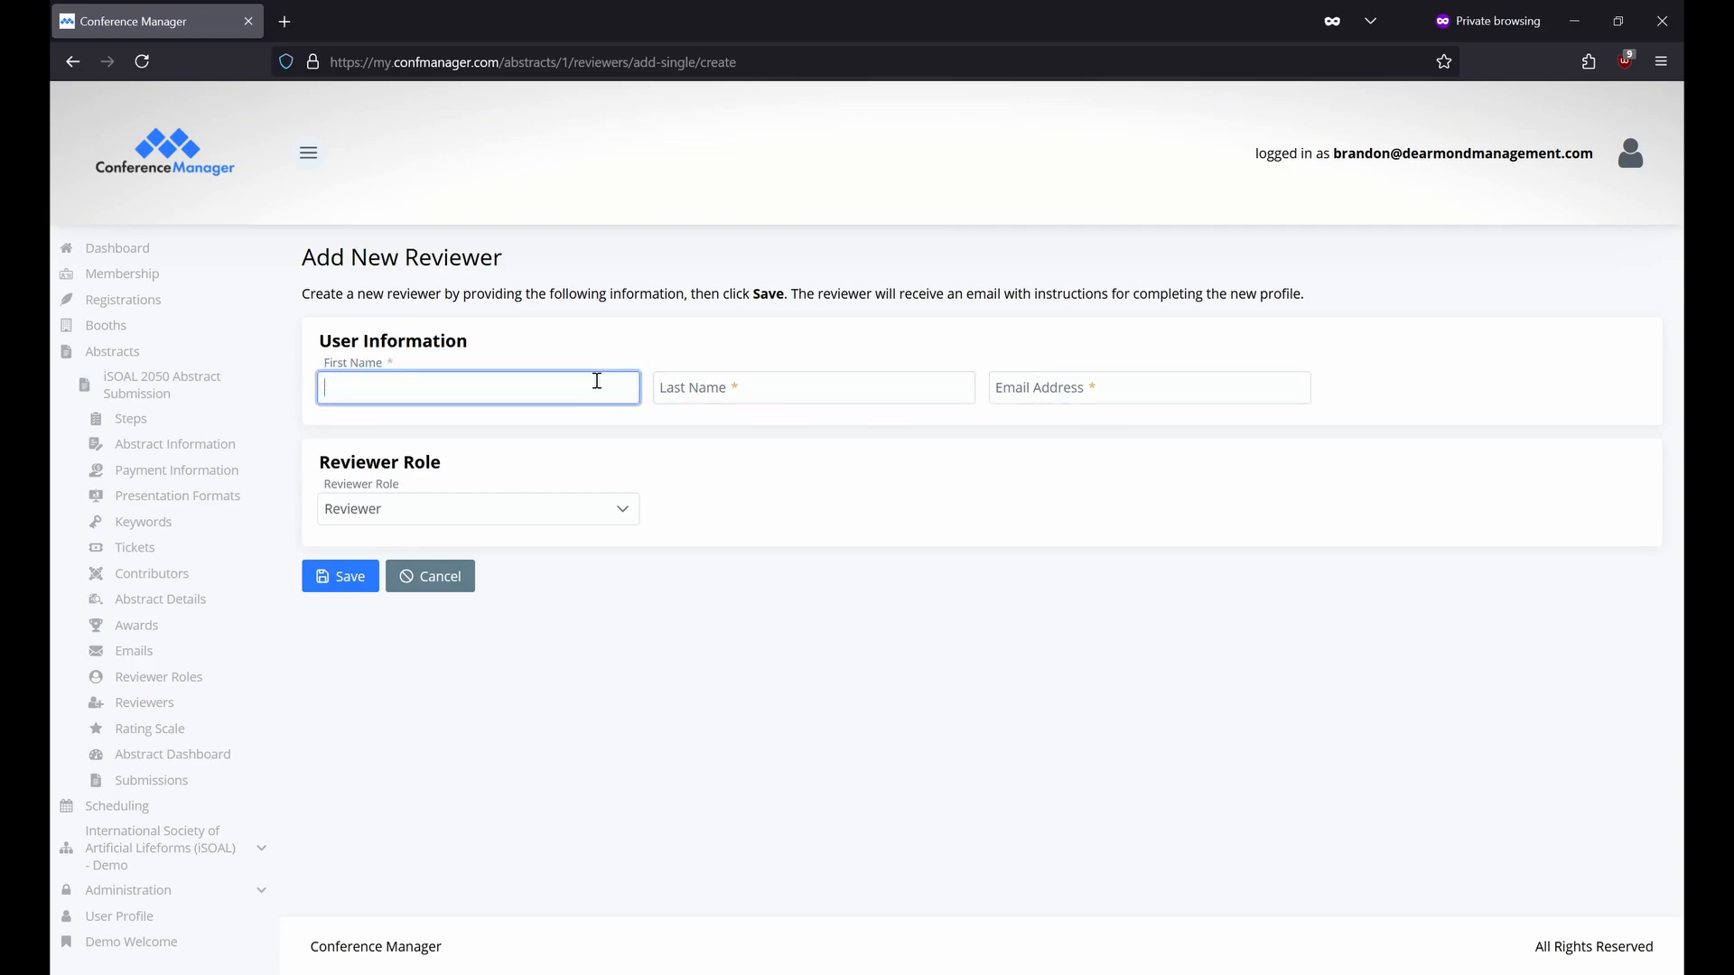
left_click(754, 387)
left_click(1098, 391)
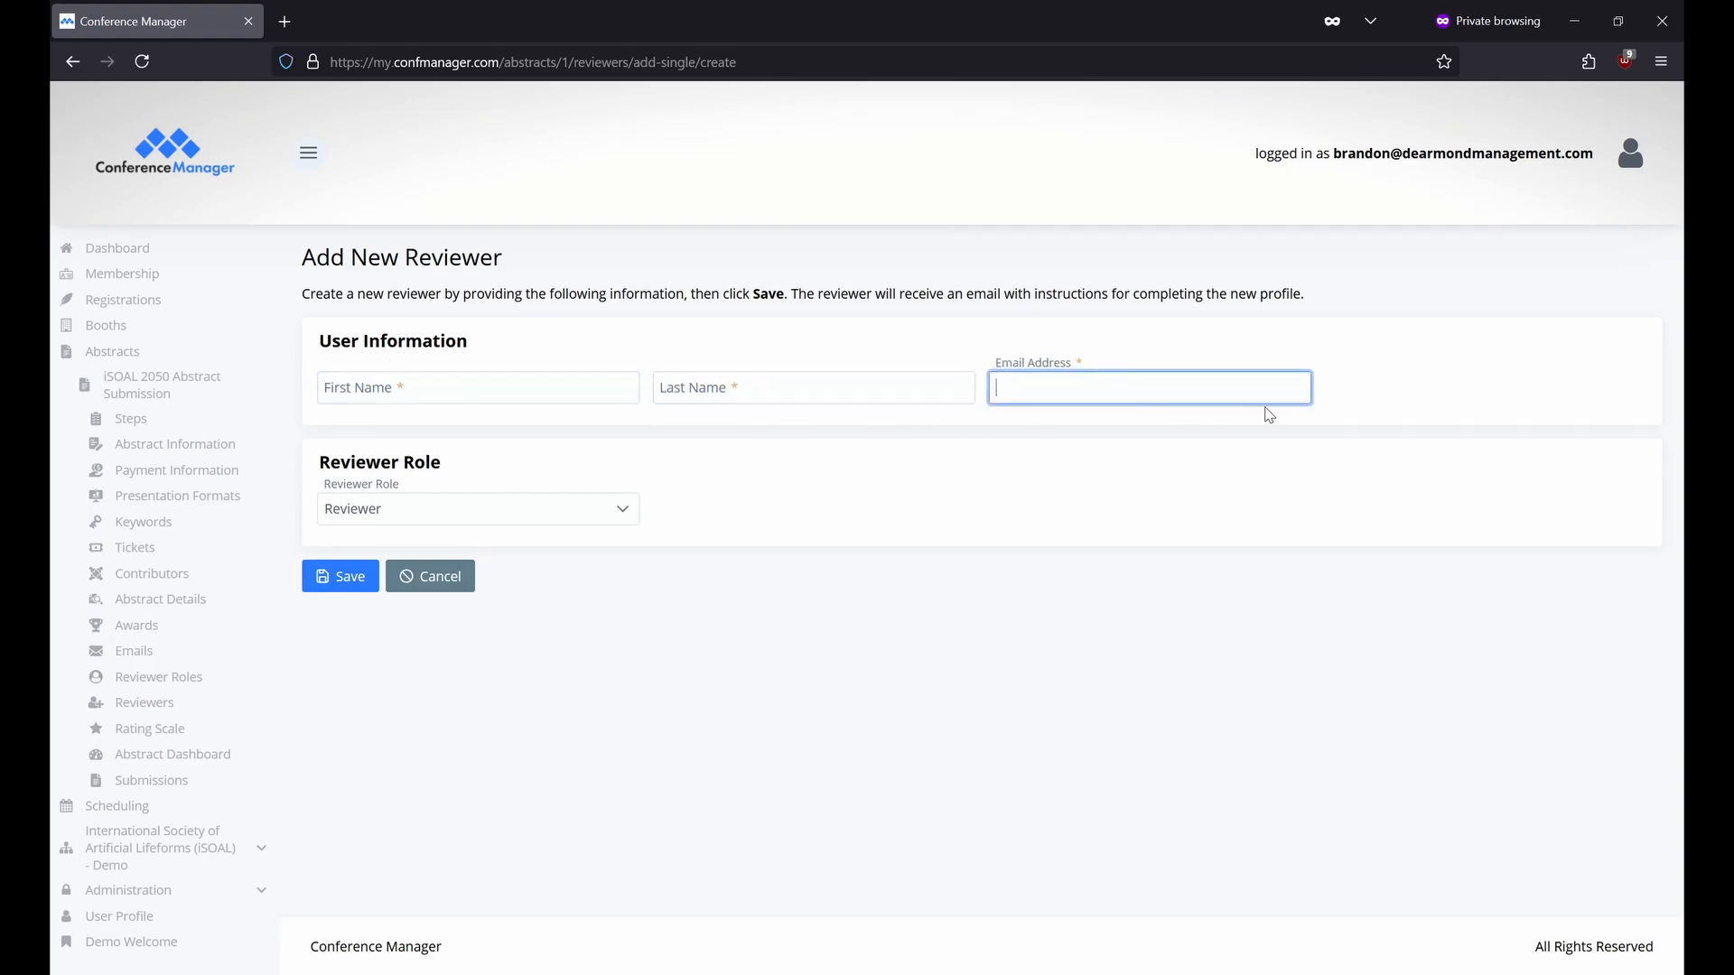
left_click(1361, 403)
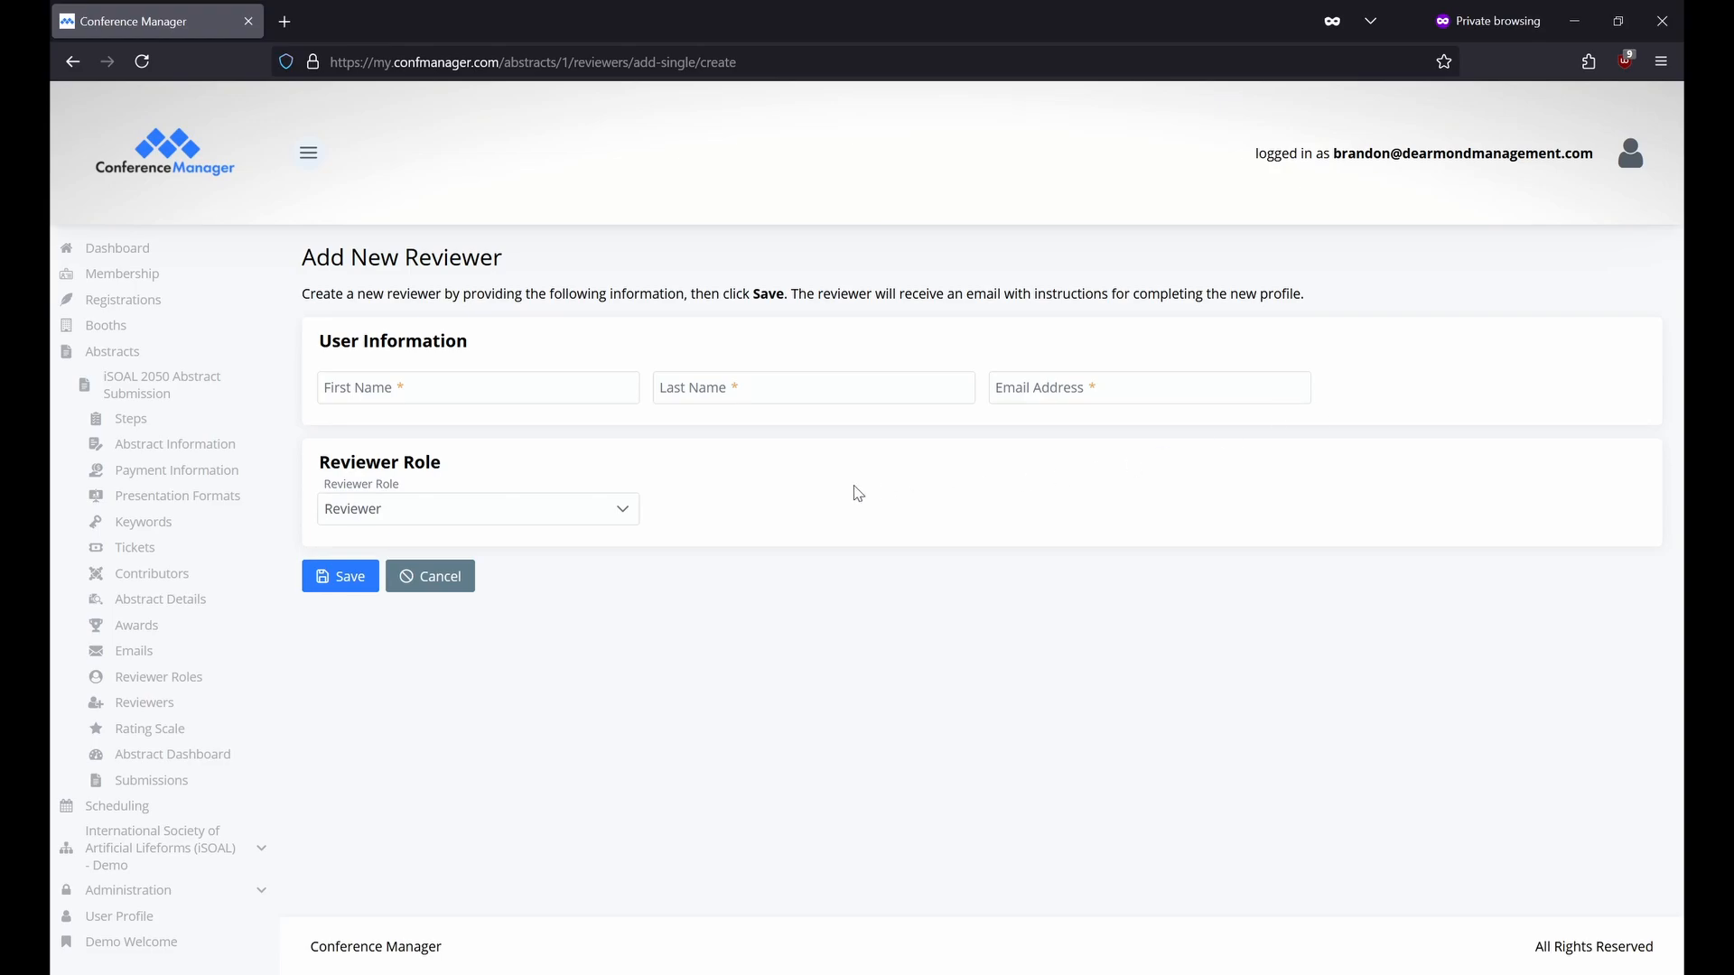
left_click(613, 512)
left_click(613, 514)
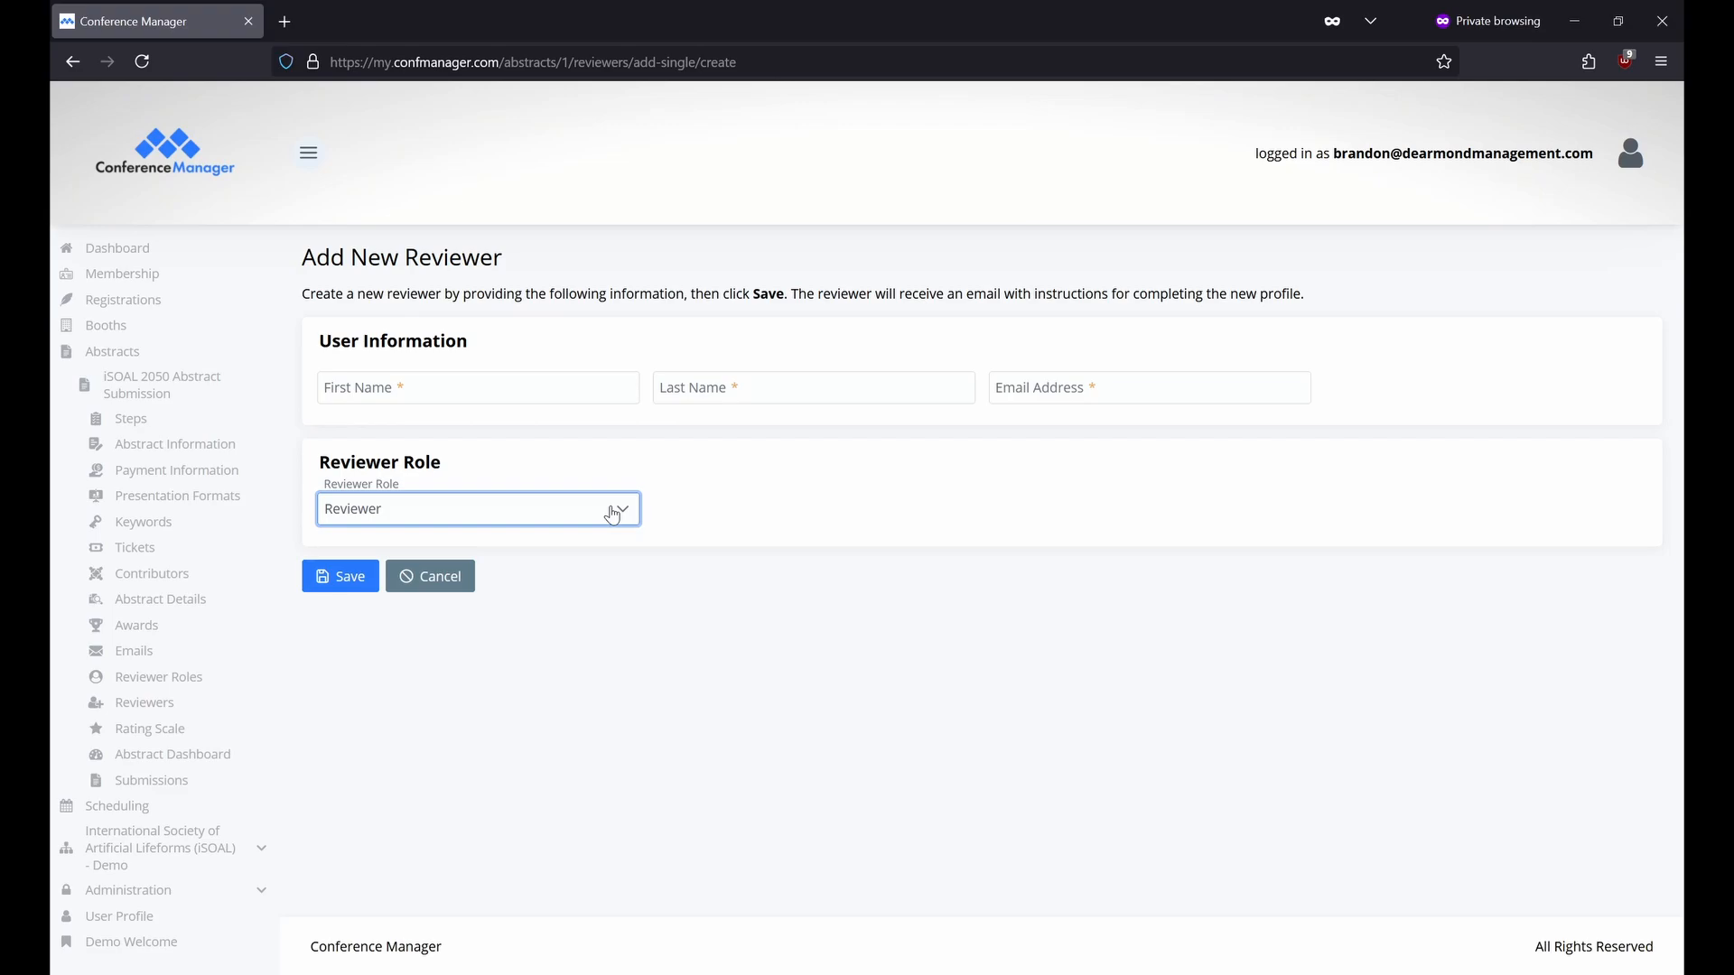
key("alt+Left")
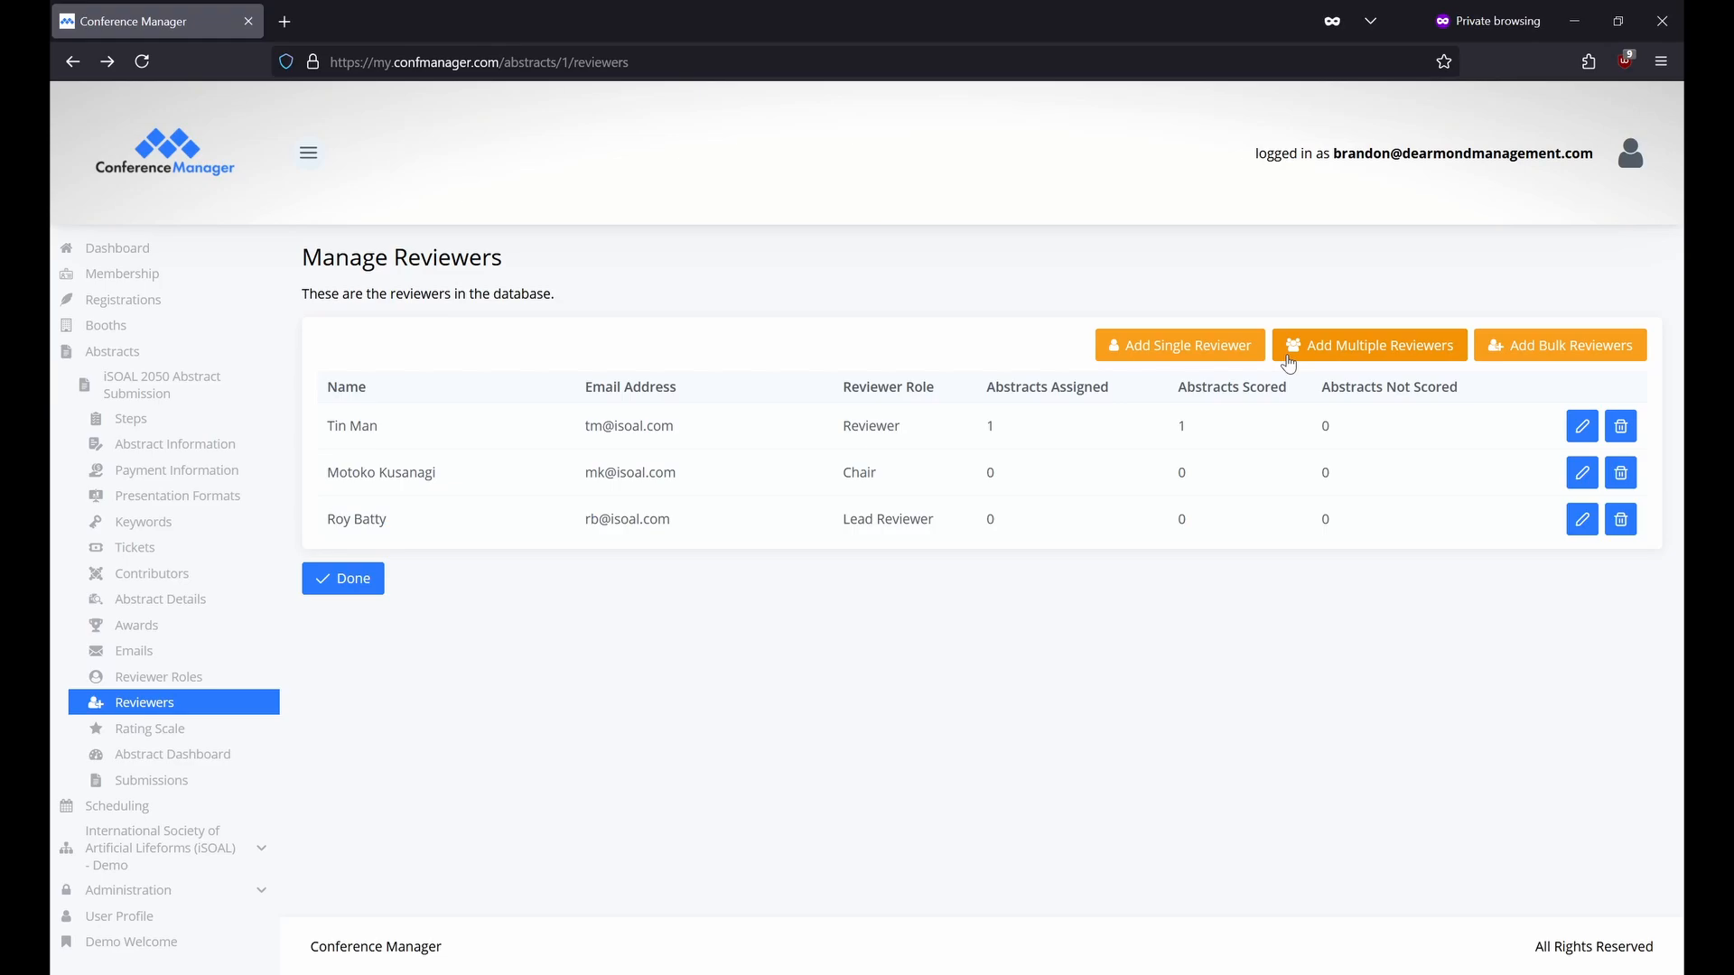
left_click(1289, 361)
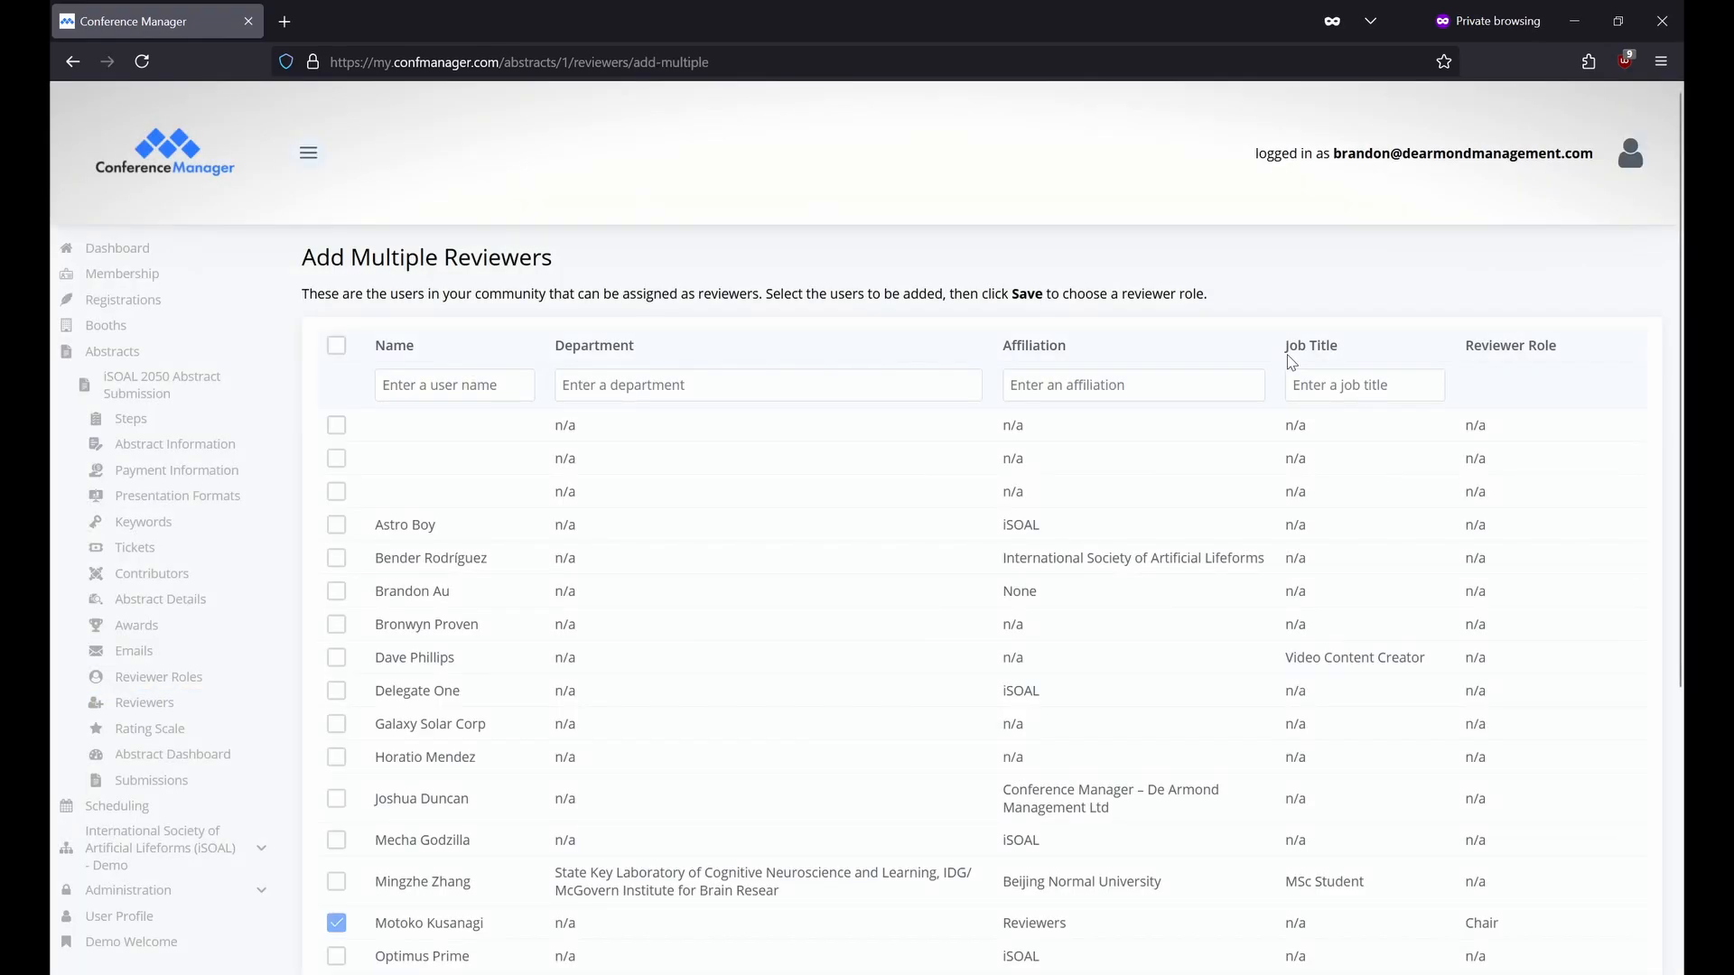
scroll(1274, 366, "down", 2)
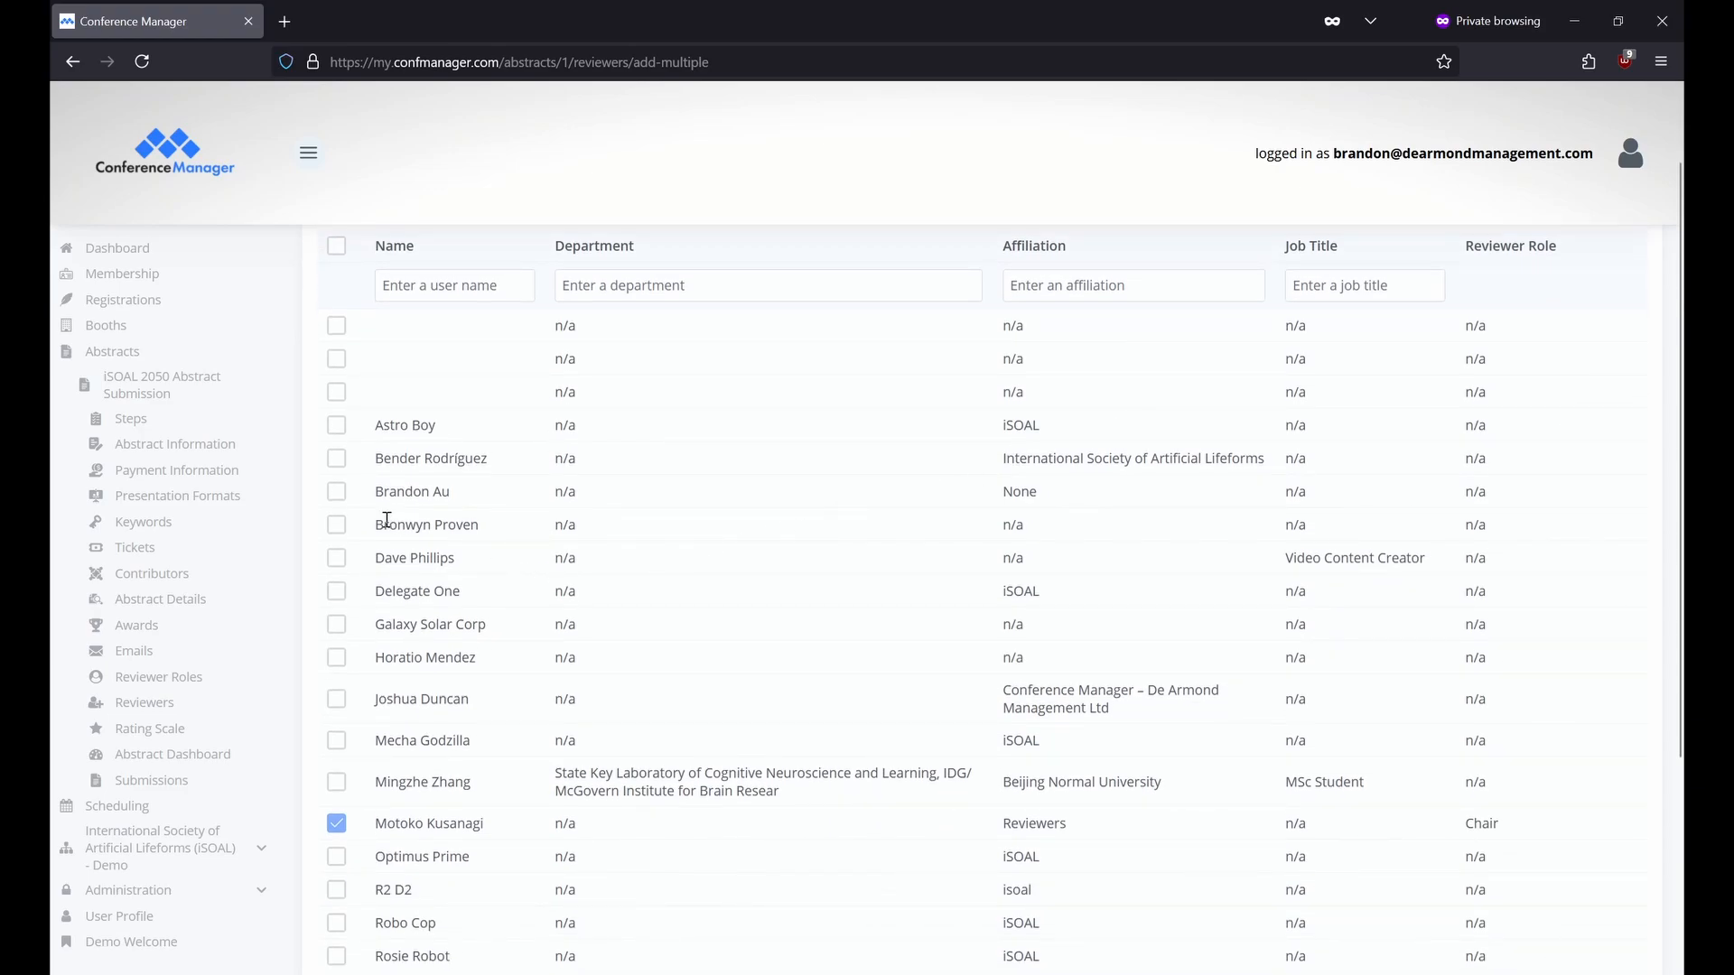
left_click(337, 493)
scroll(338, 500, "down", 5)
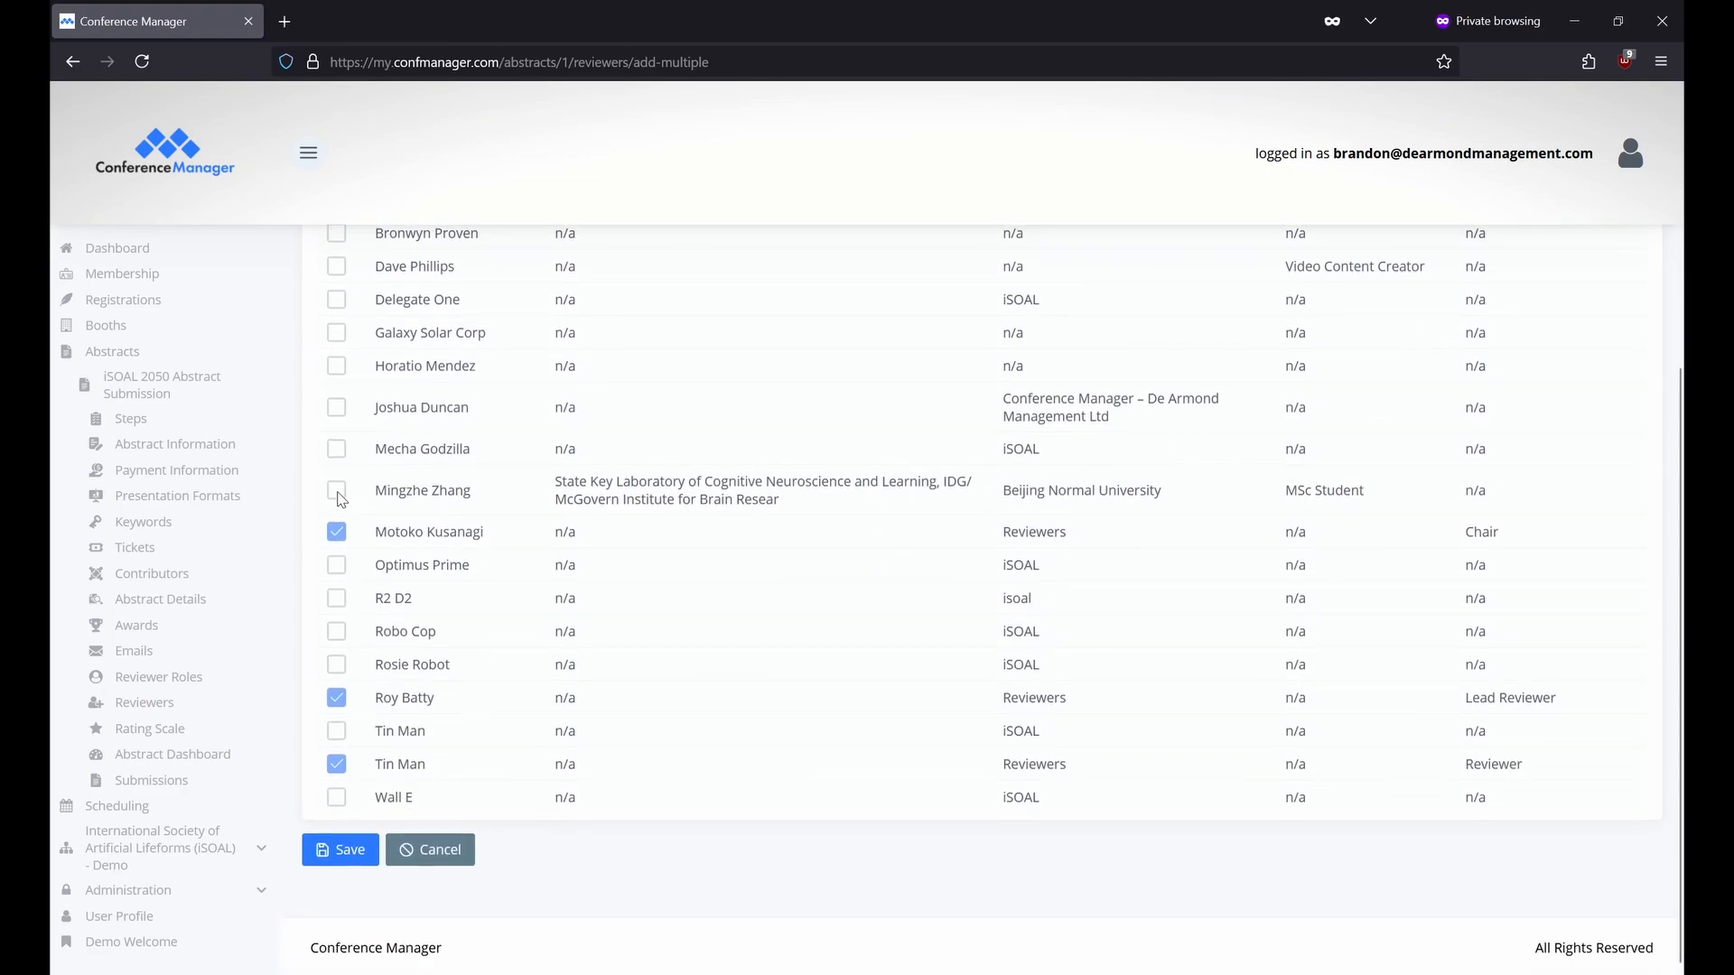
left_click(341, 849)
left_click(1075, 536)
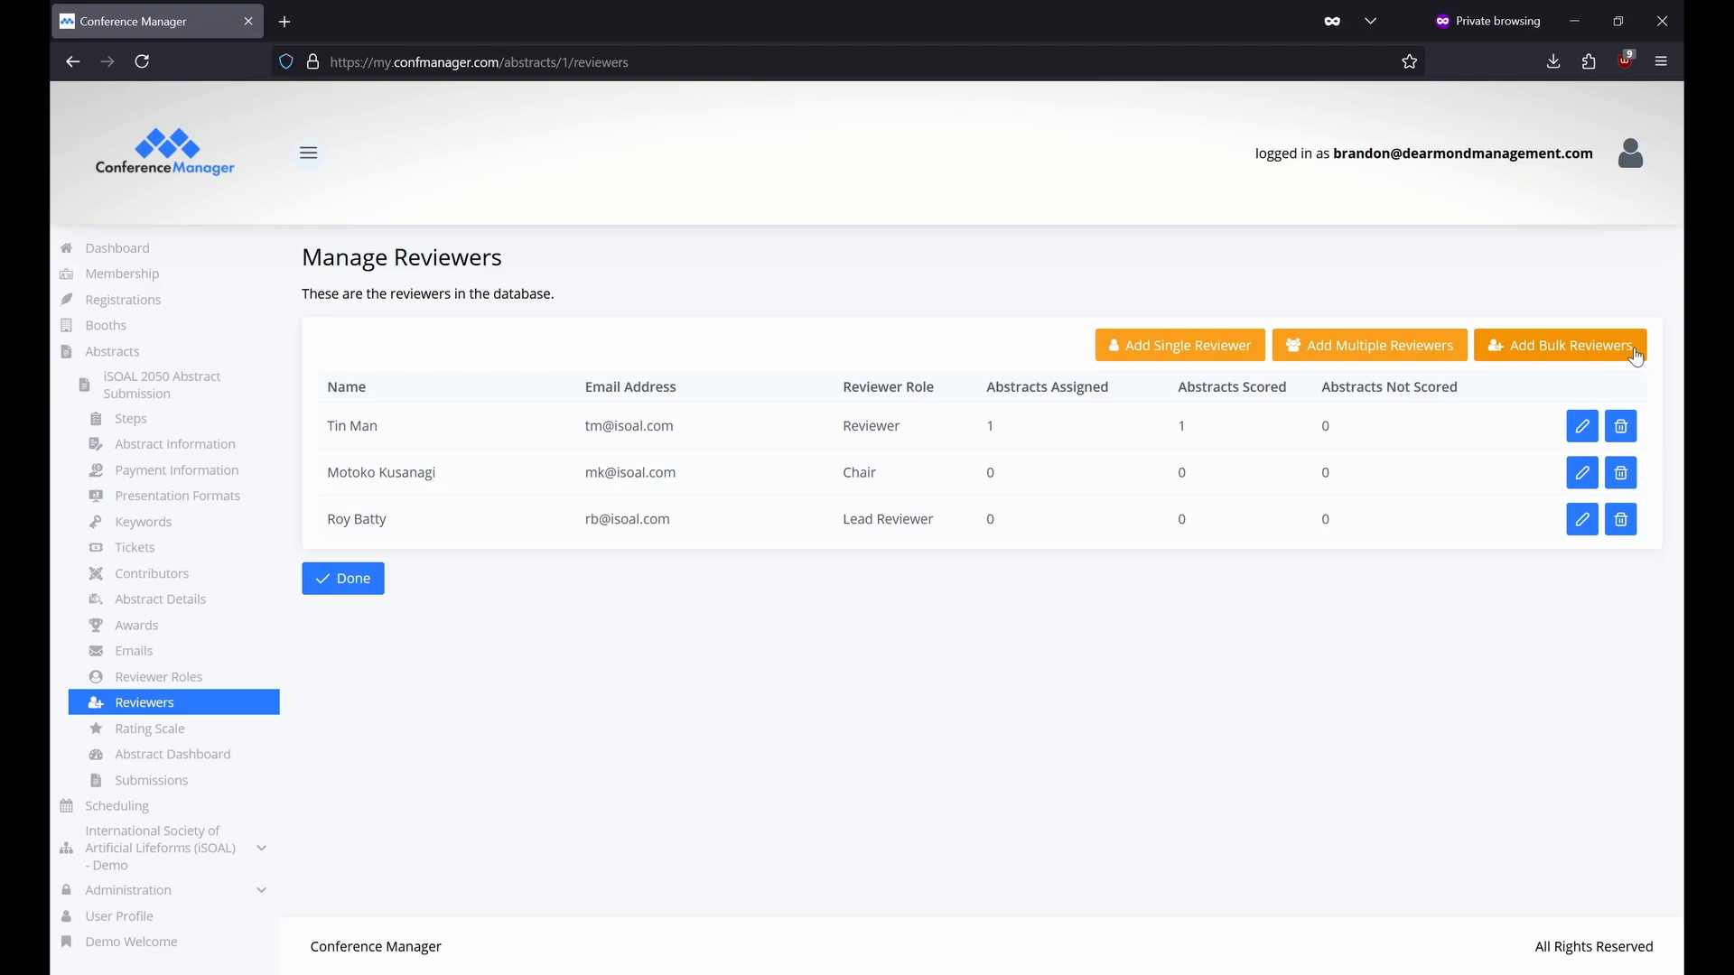
Open Add Bulk Reviewers and check the template's Last_Name, Email and Reviewer_Role columns.
left_click(1636, 356)
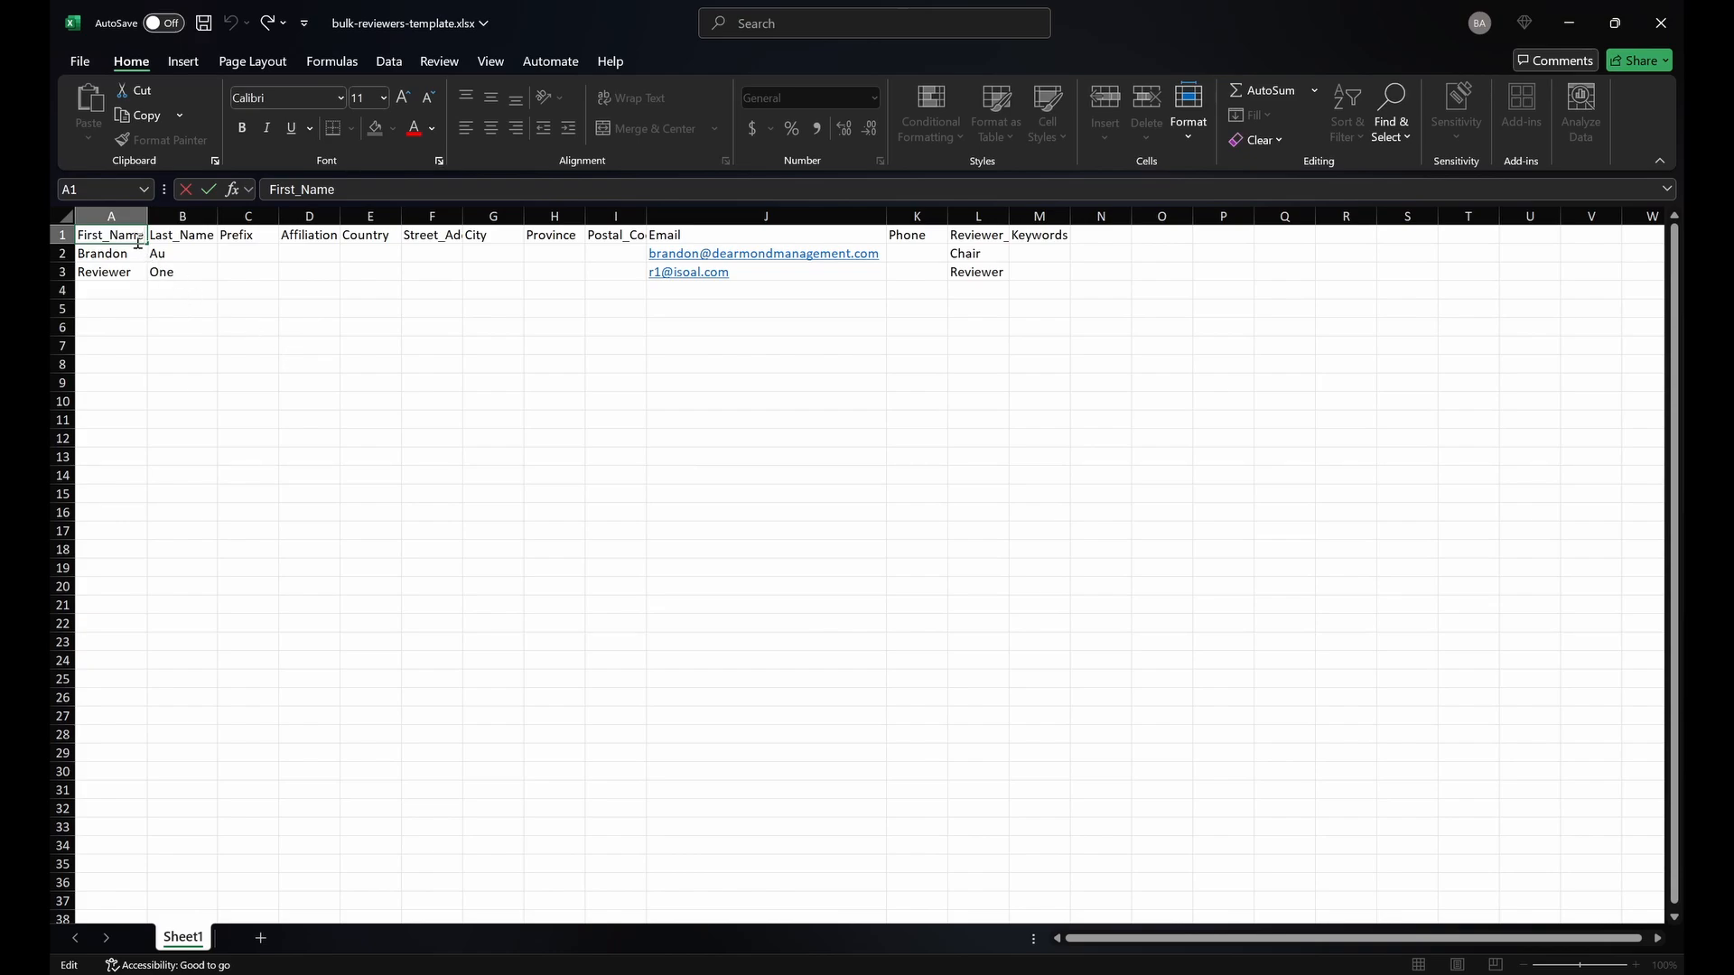
left_click(212, 234)
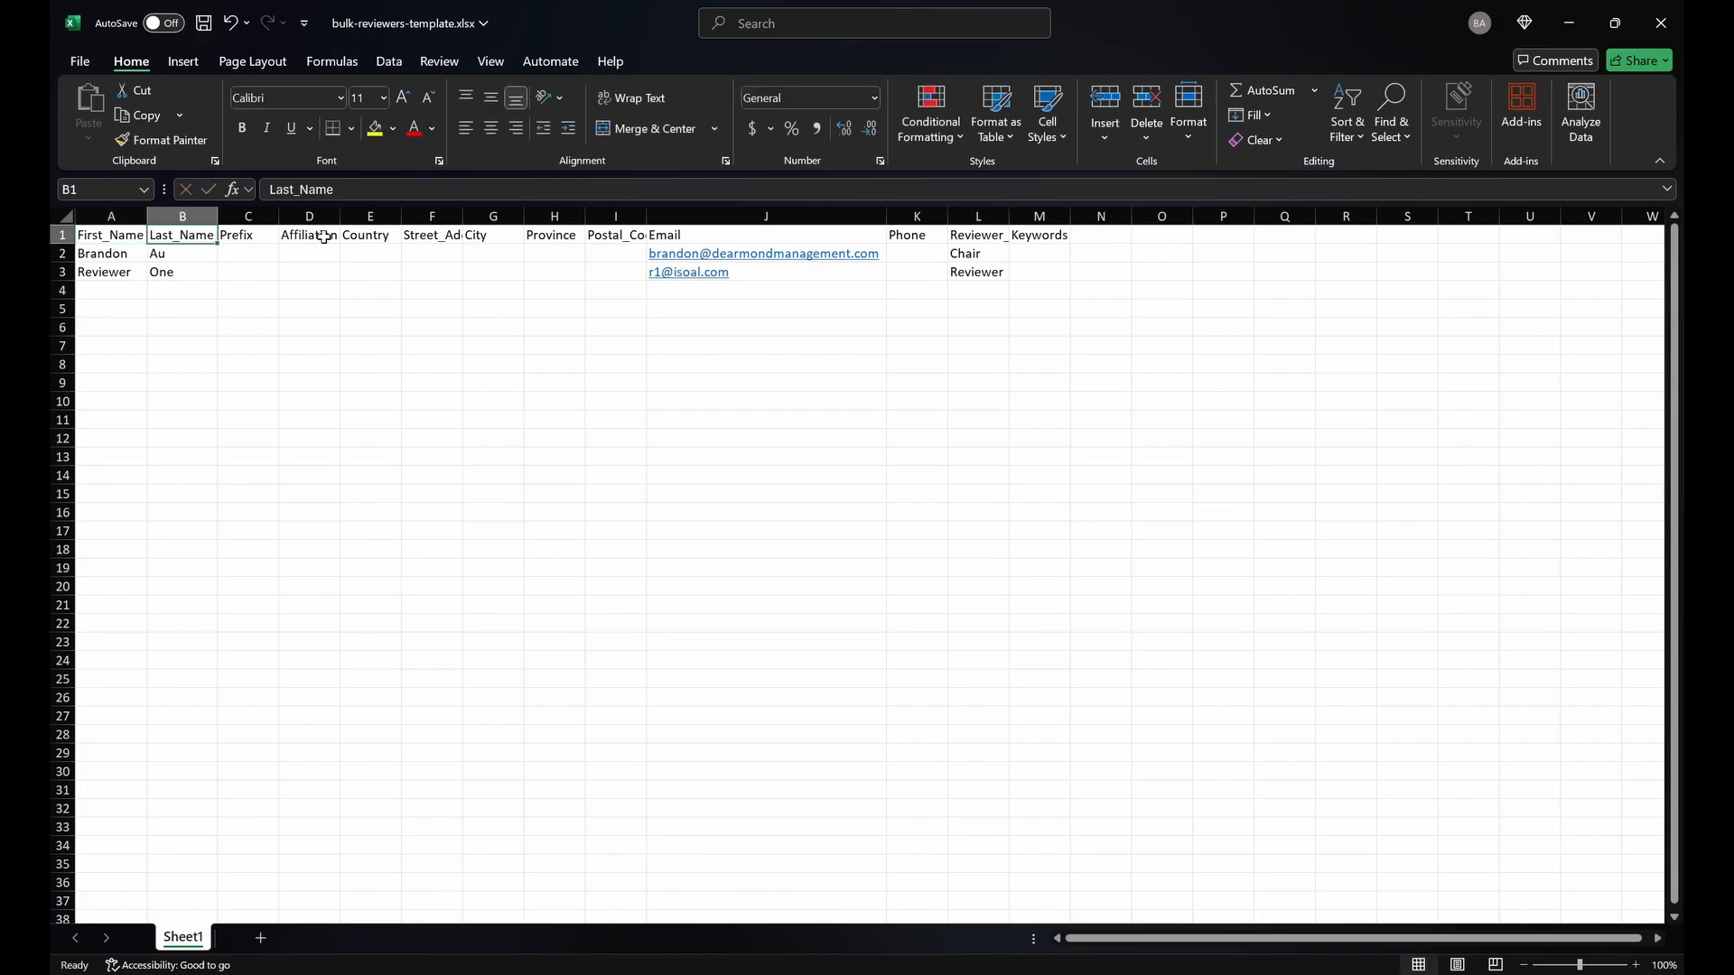
left_click(700, 232)
left_click(1001, 233)
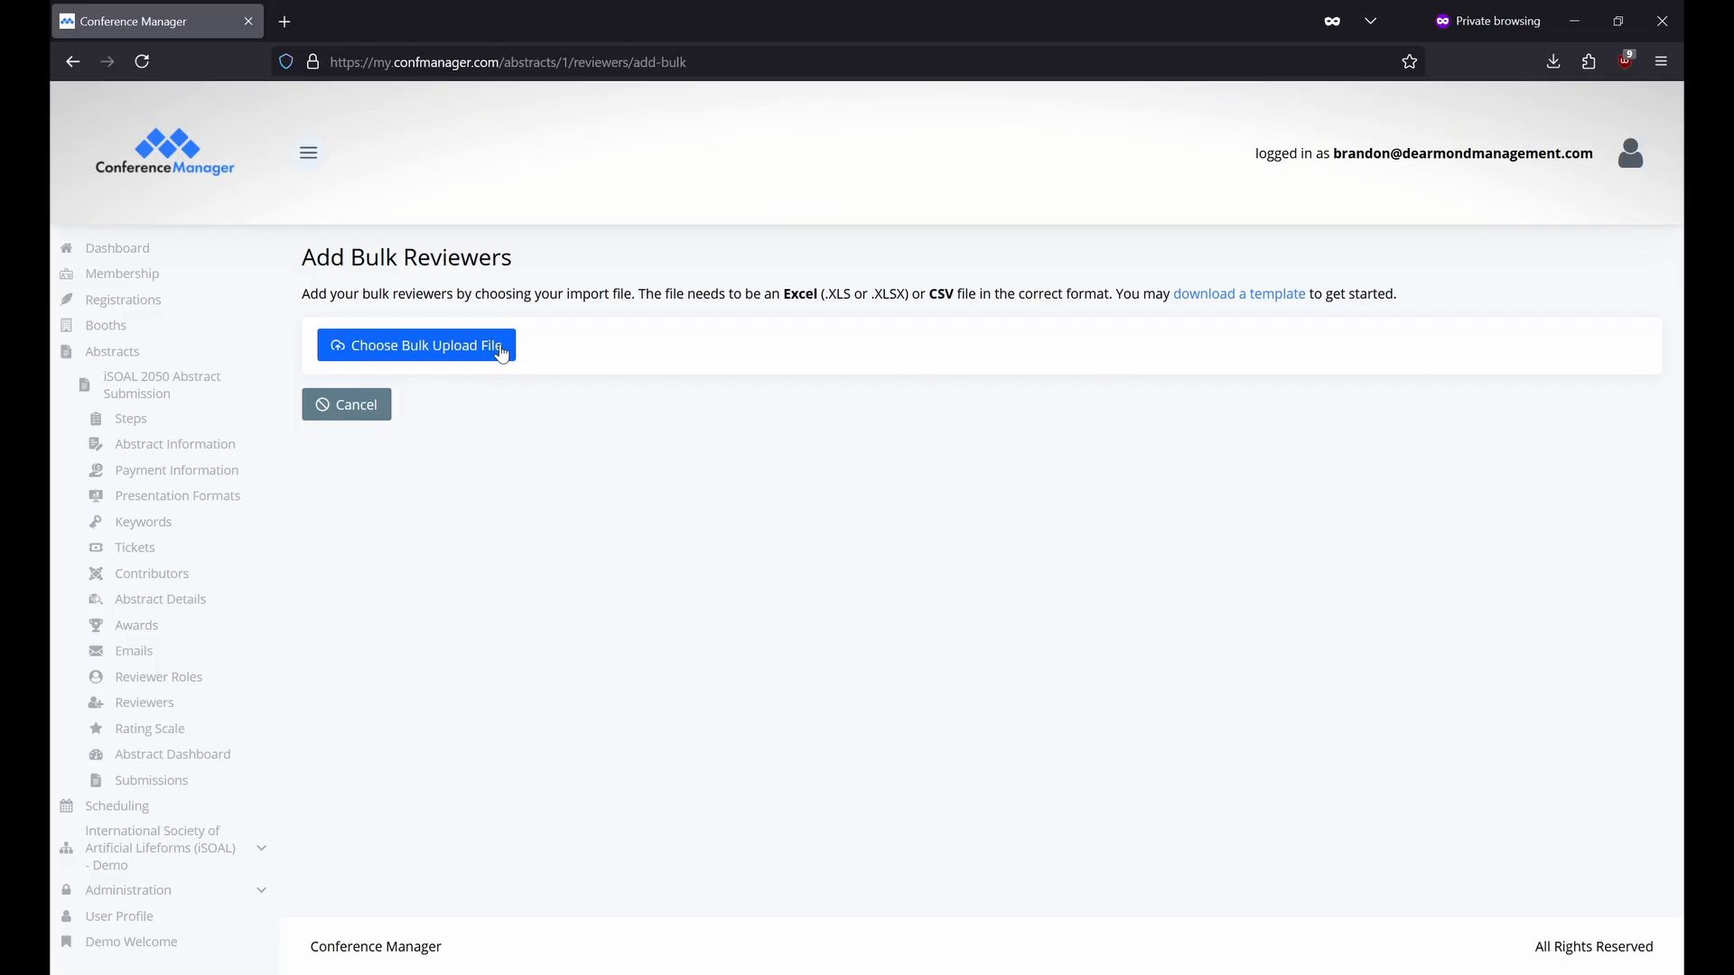
left_click(511, 345)
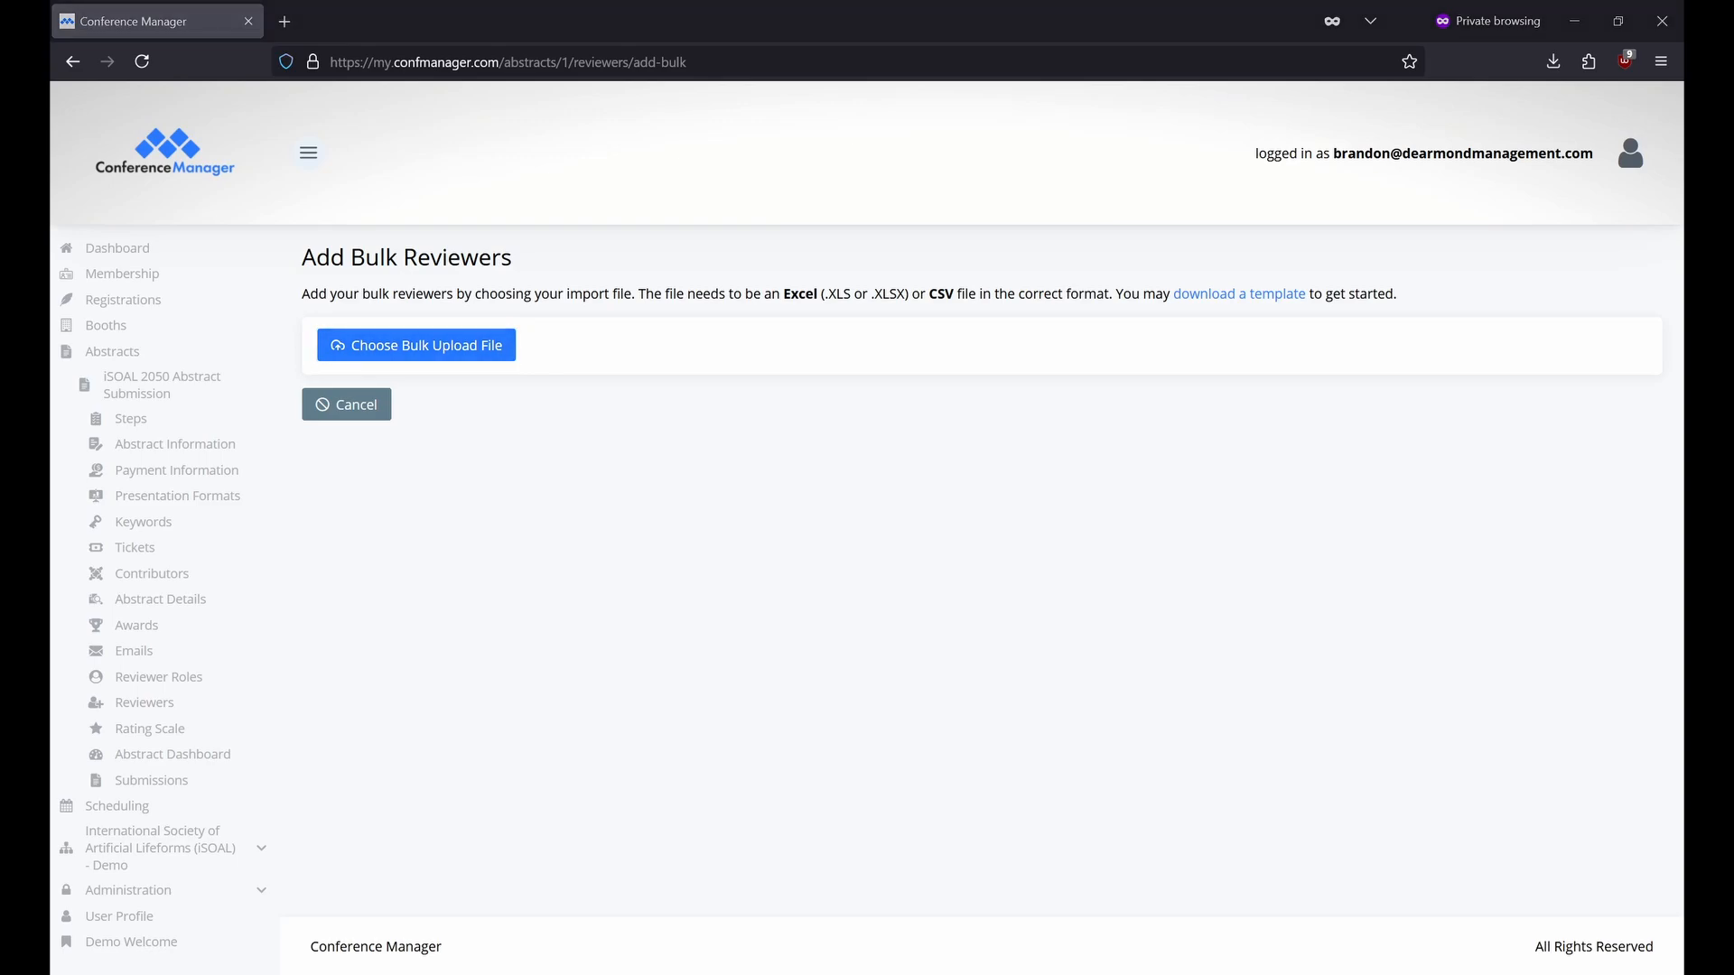
Upload the filled bulk reviewer template and accept its automatic column mappings.
double_click(417, 237)
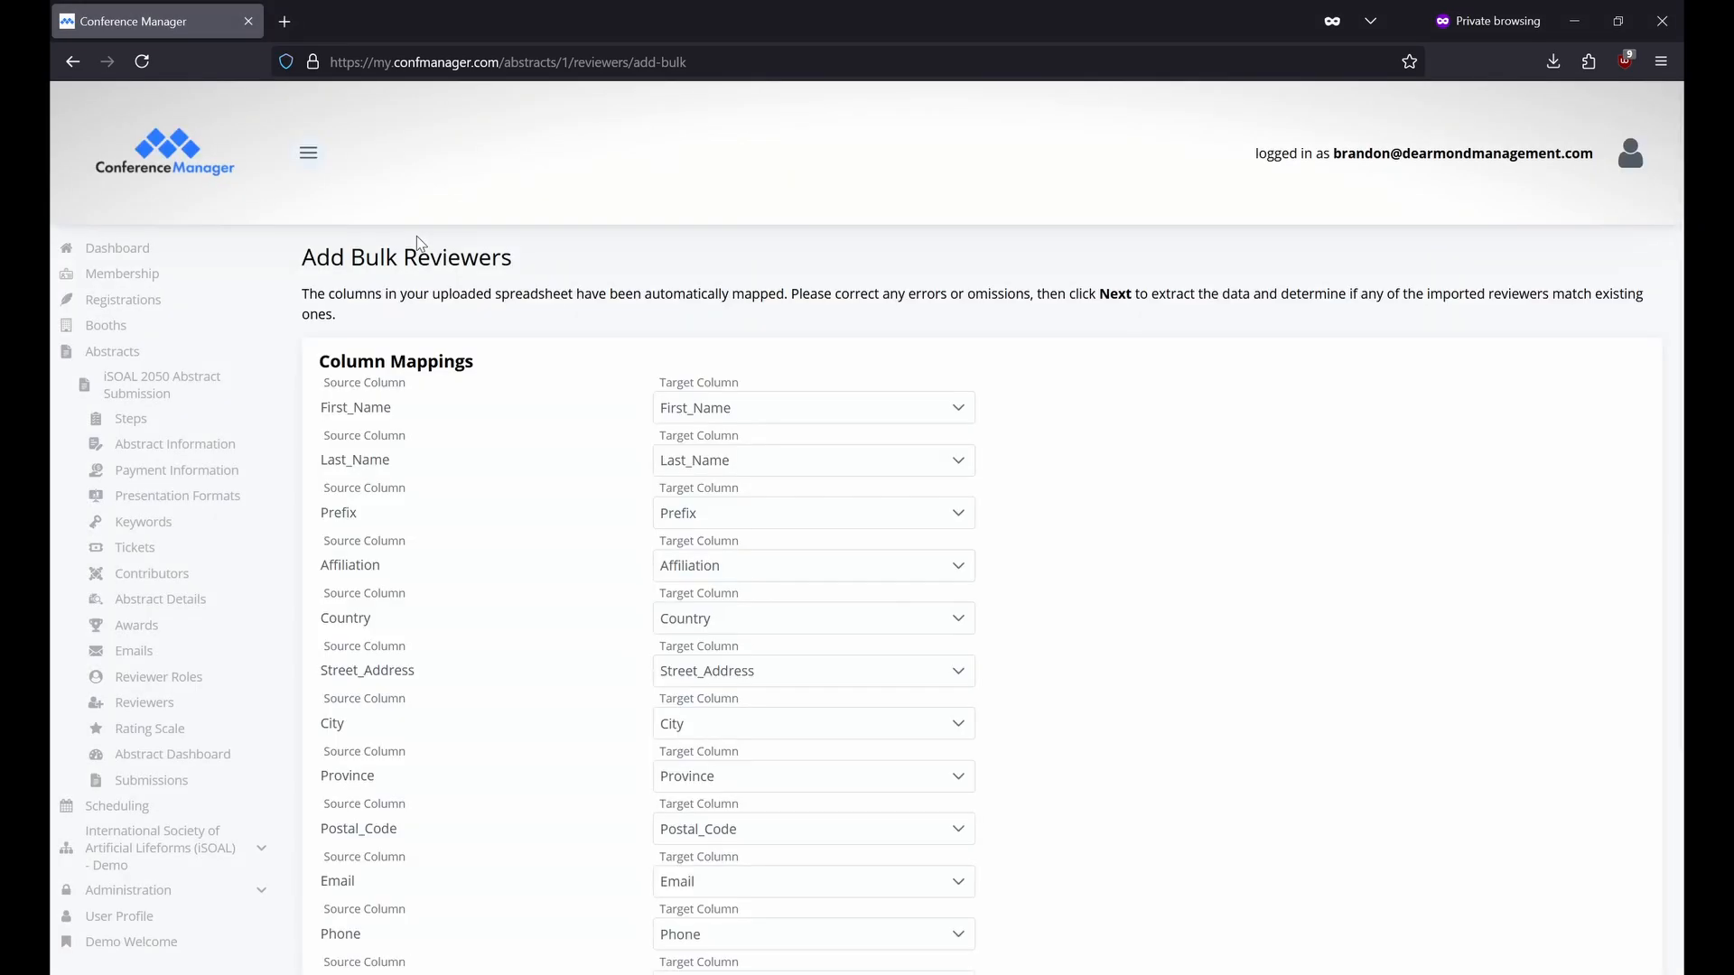
scroll(470, 343, "down", 3)
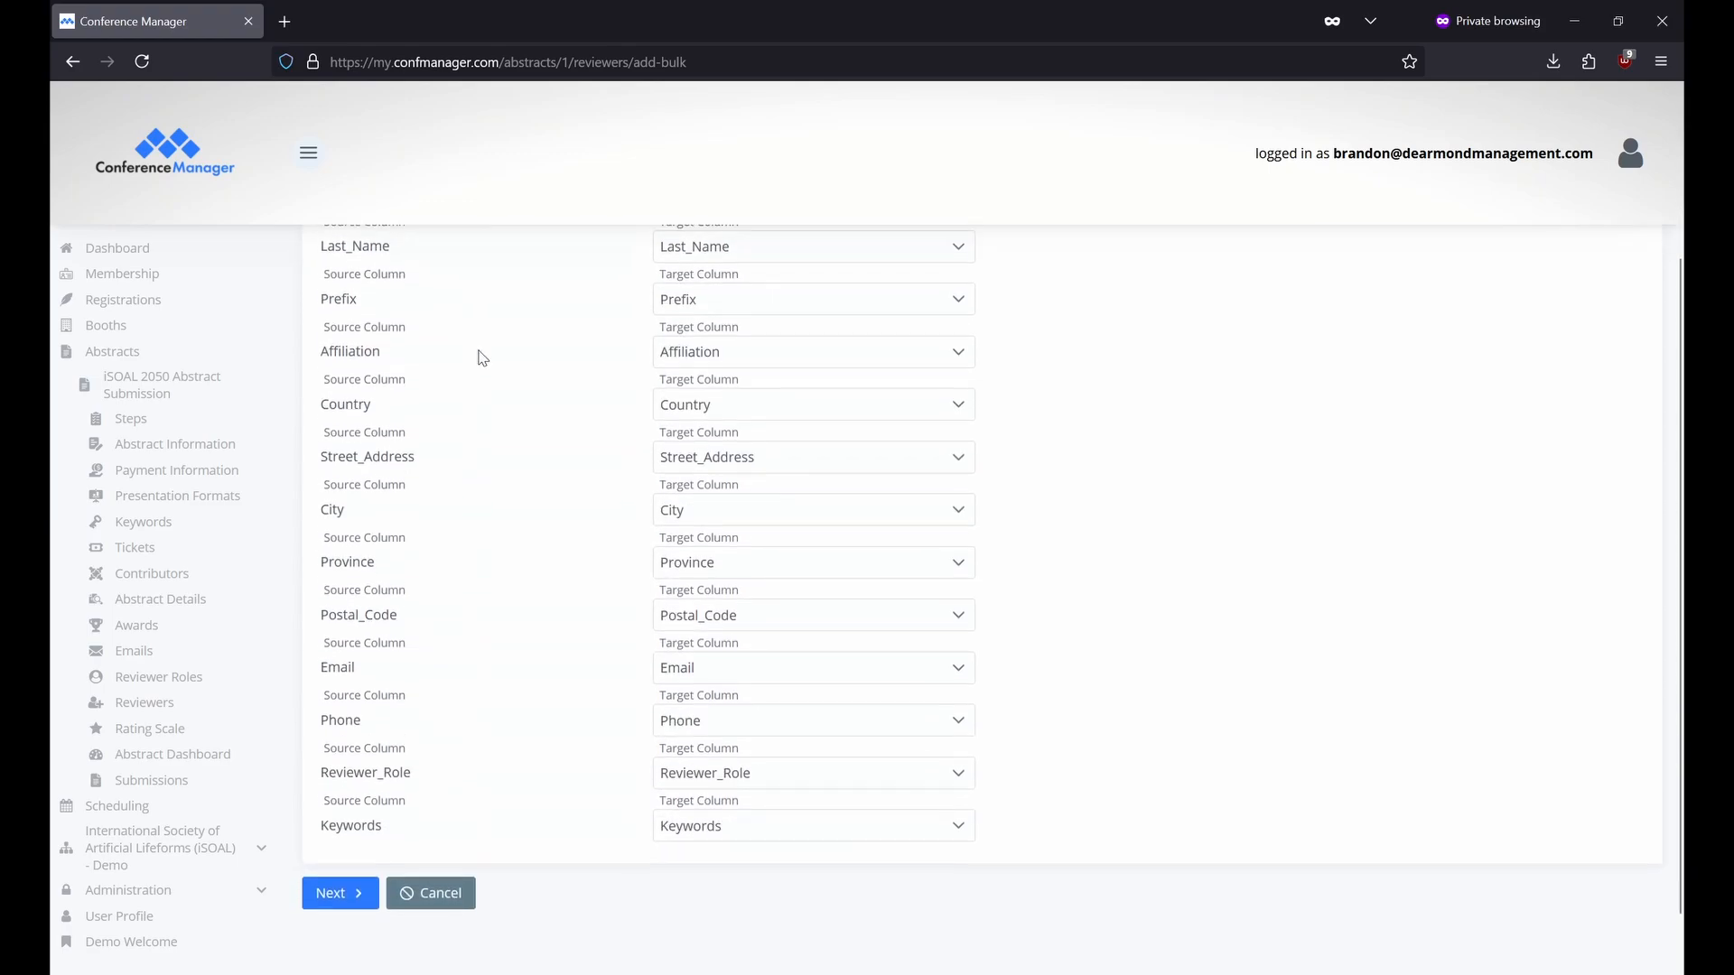
left_click(361, 829)
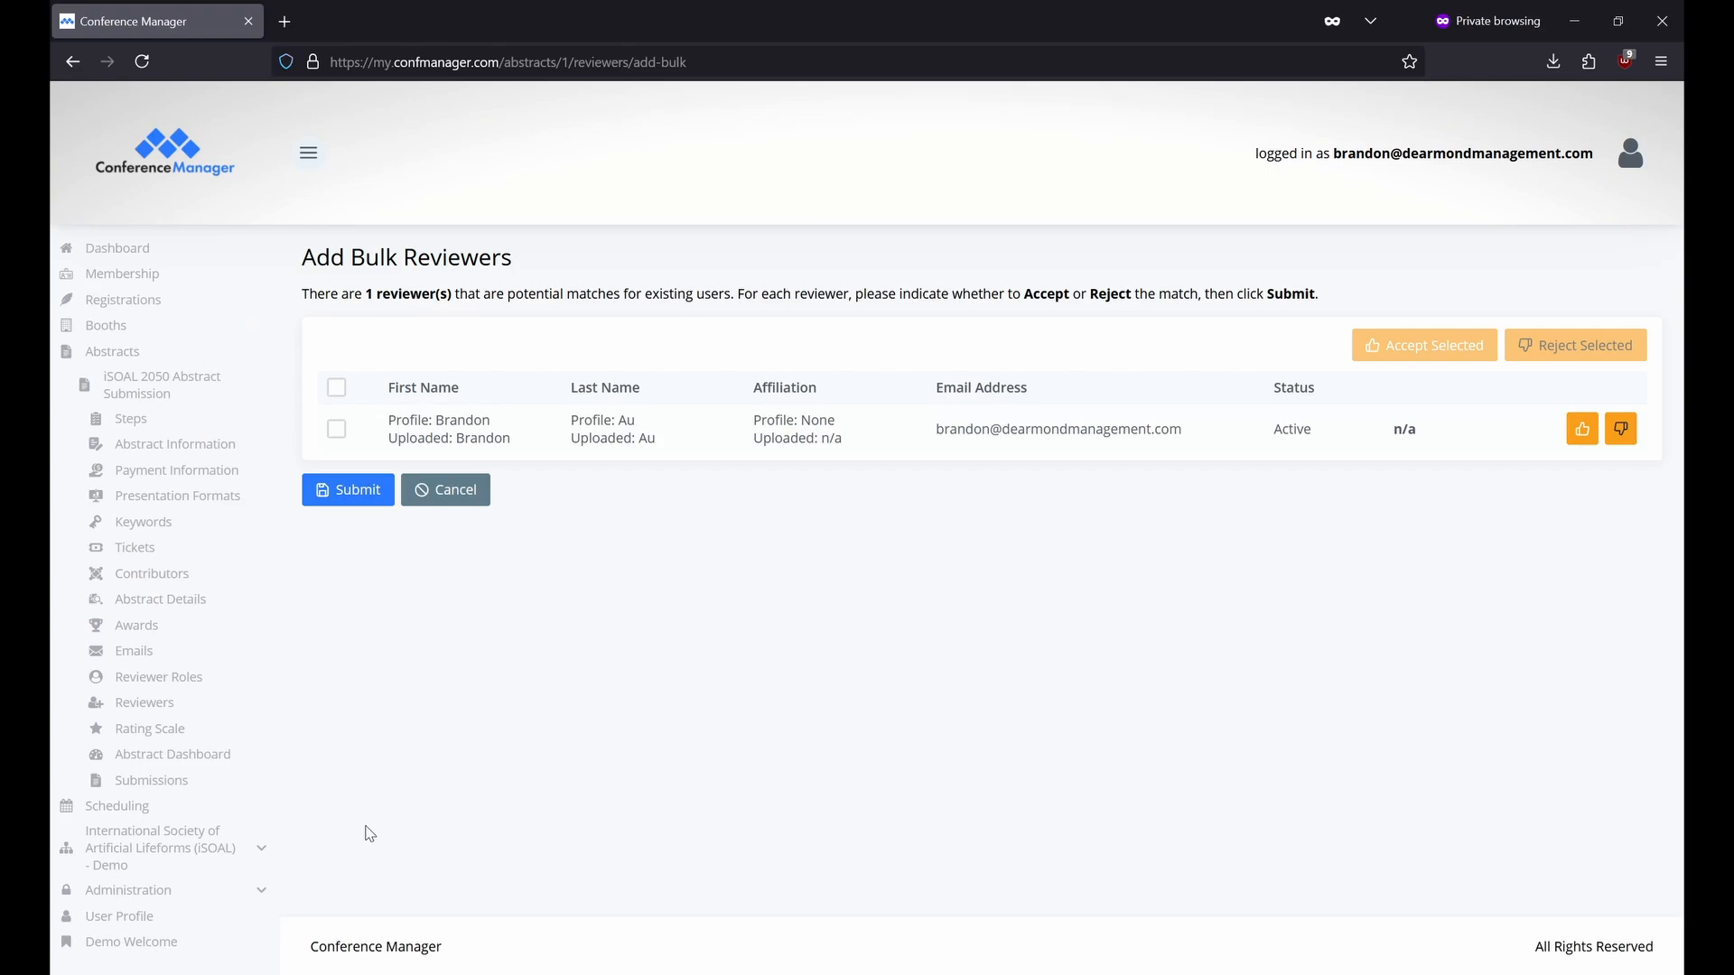
Accept the matched existing profile and submit the two-reviewer bulk import.
left_click(336, 430)
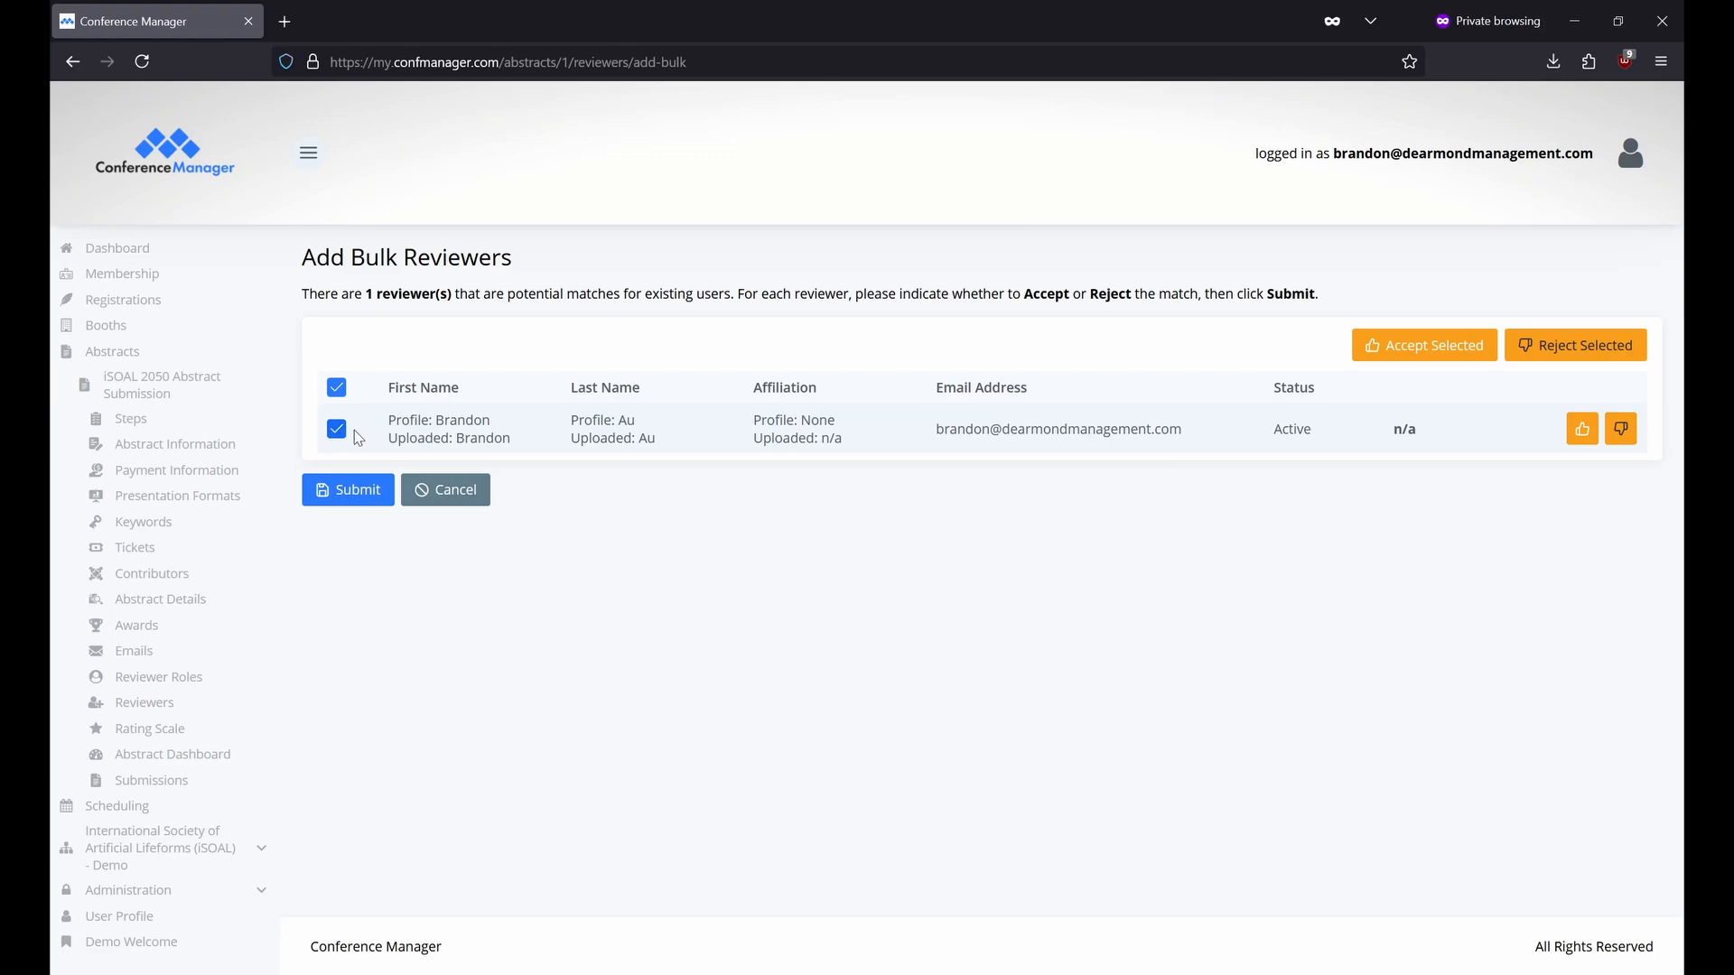
left_click(1385, 363)
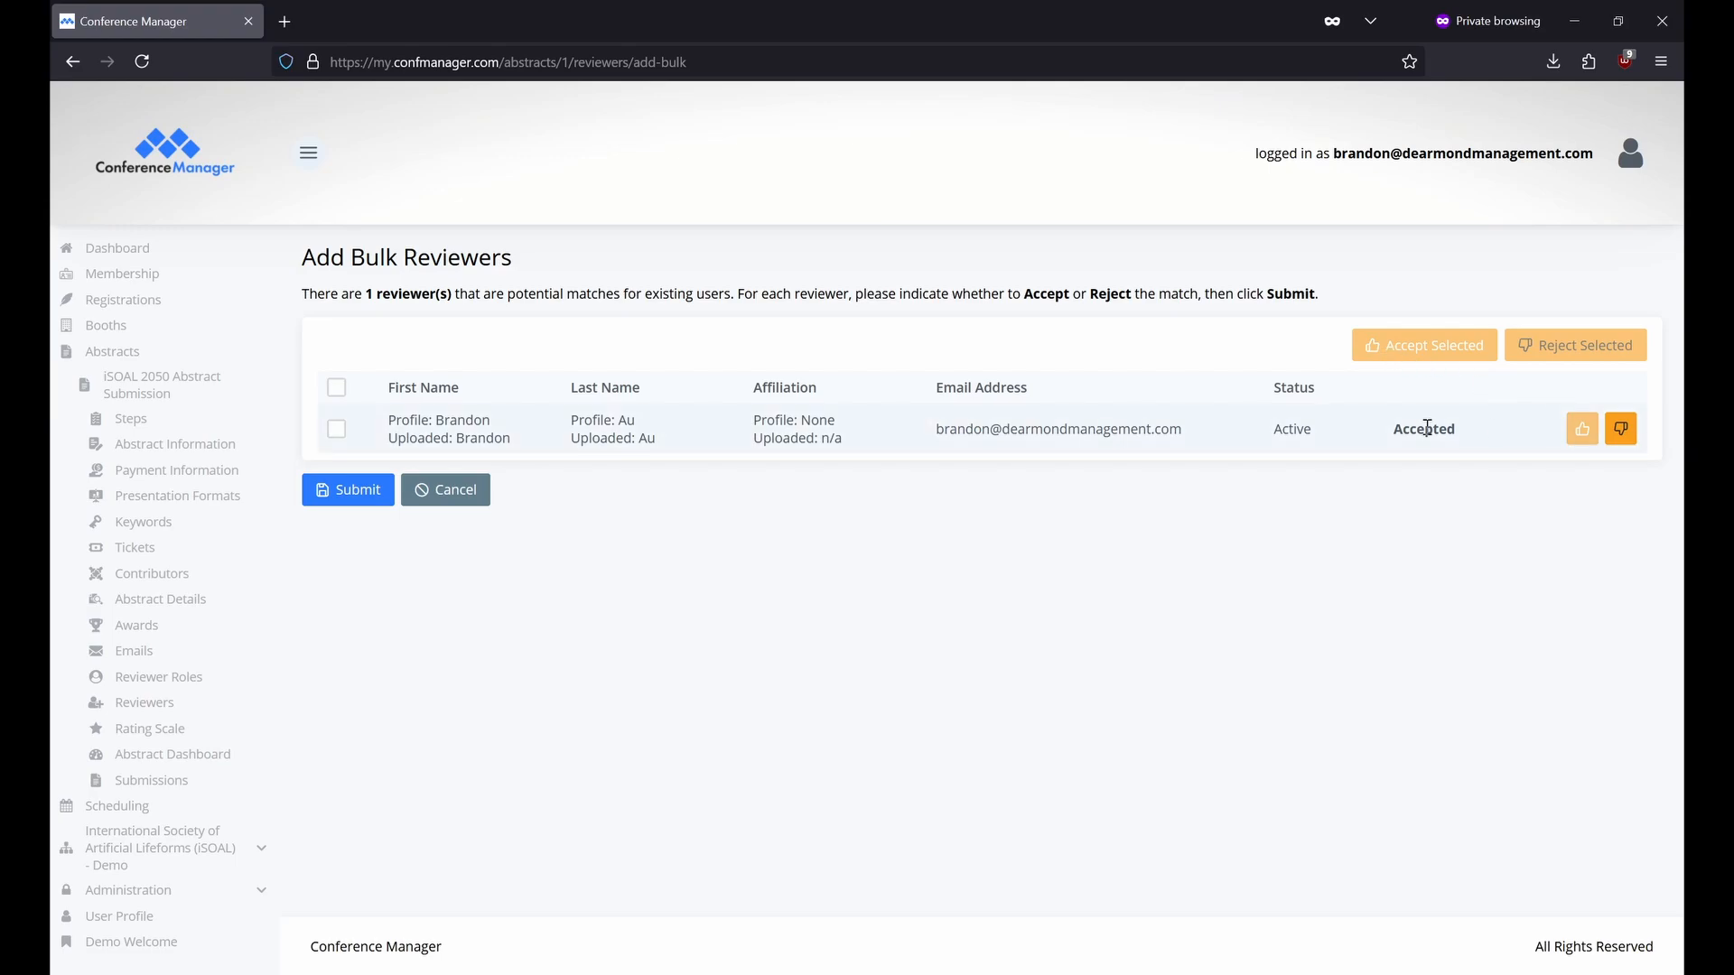
left_click(375, 492)
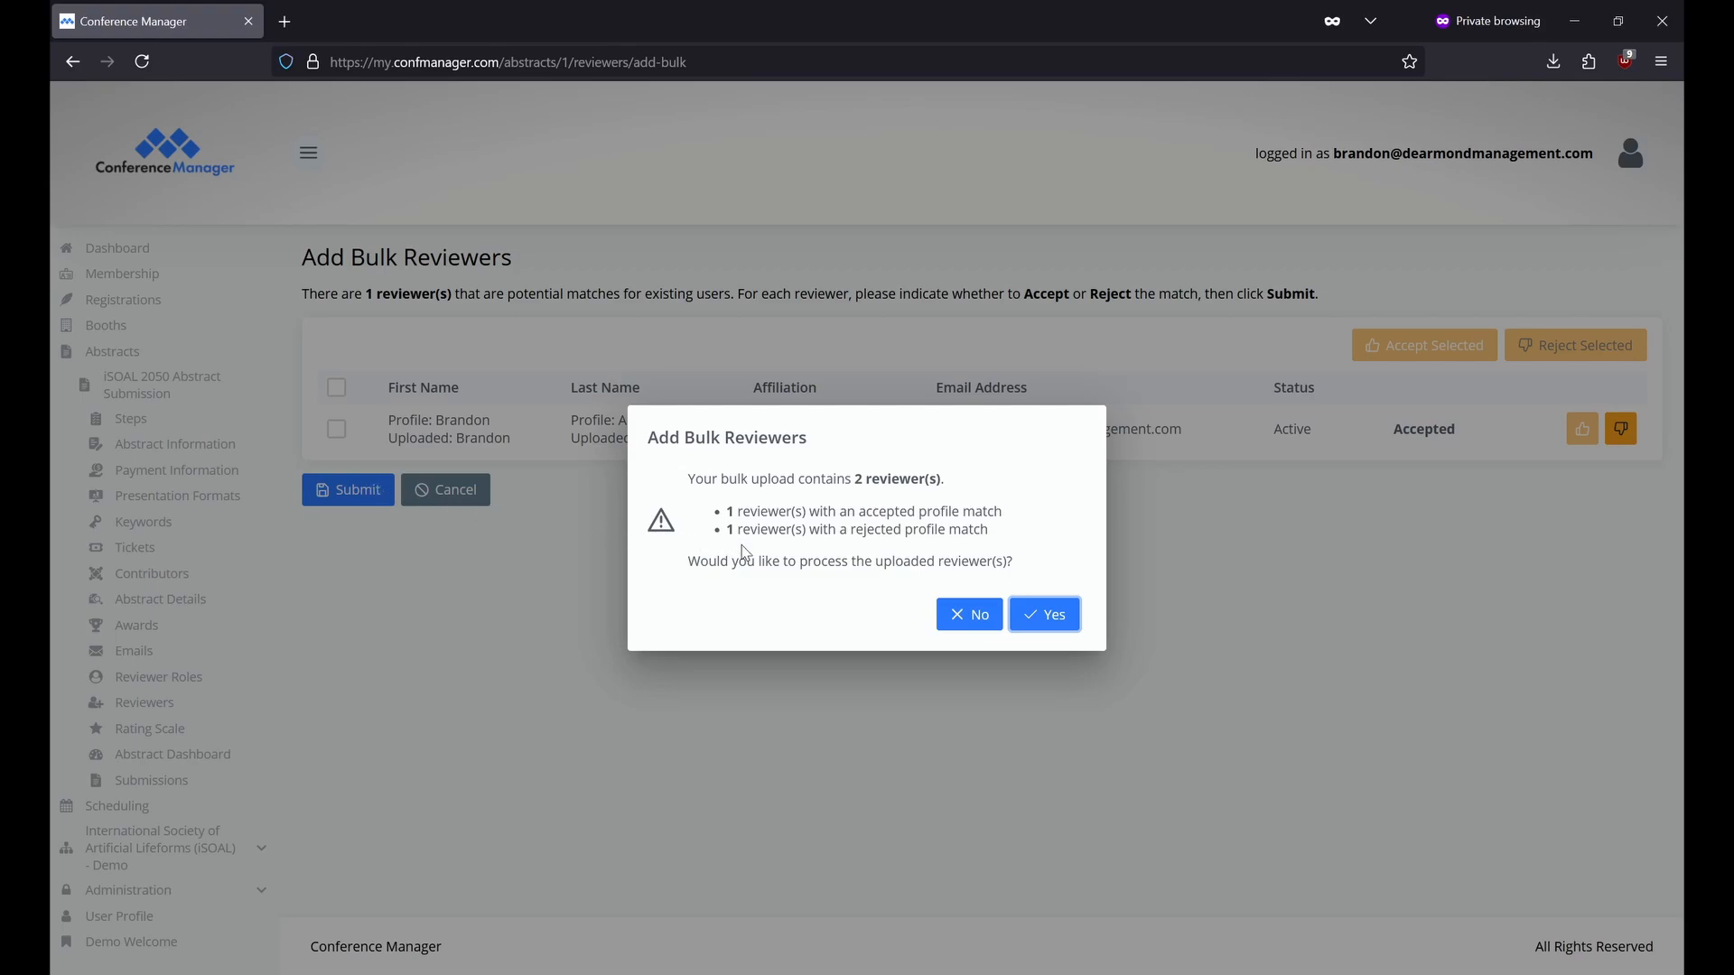
left_click(1047, 614)
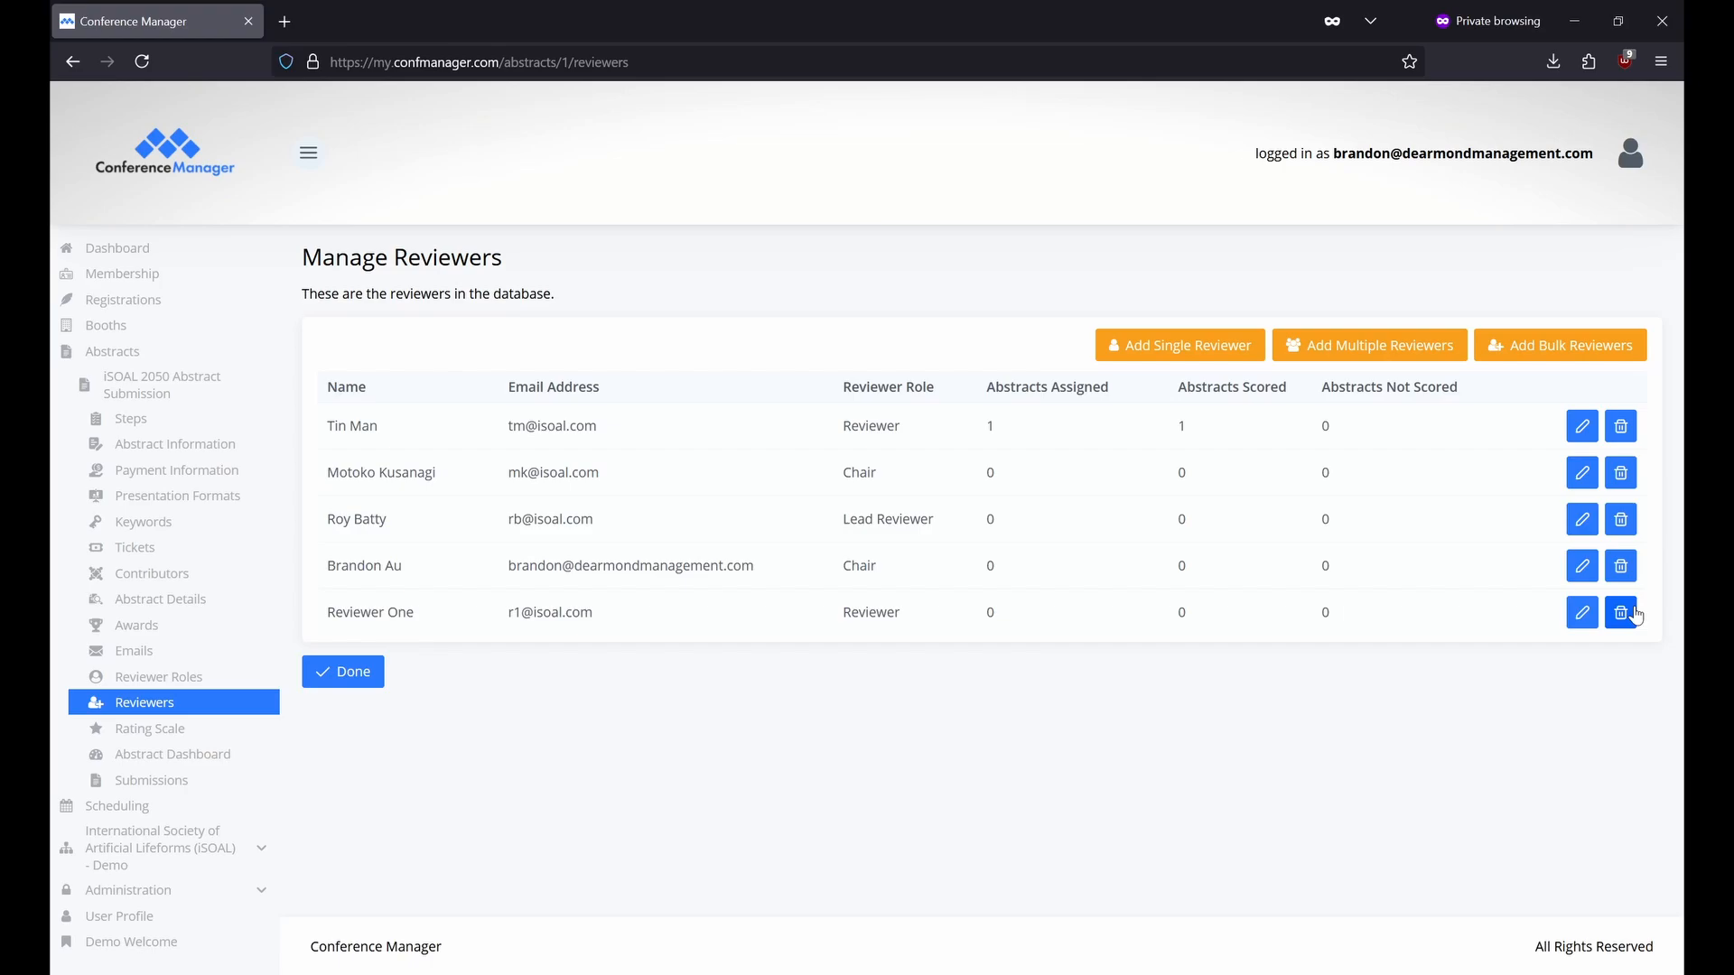
Open Rating Scale and check the 02/01/2050 05:00 PM scoring and review-edit deadlines.
left_click(150, 729)
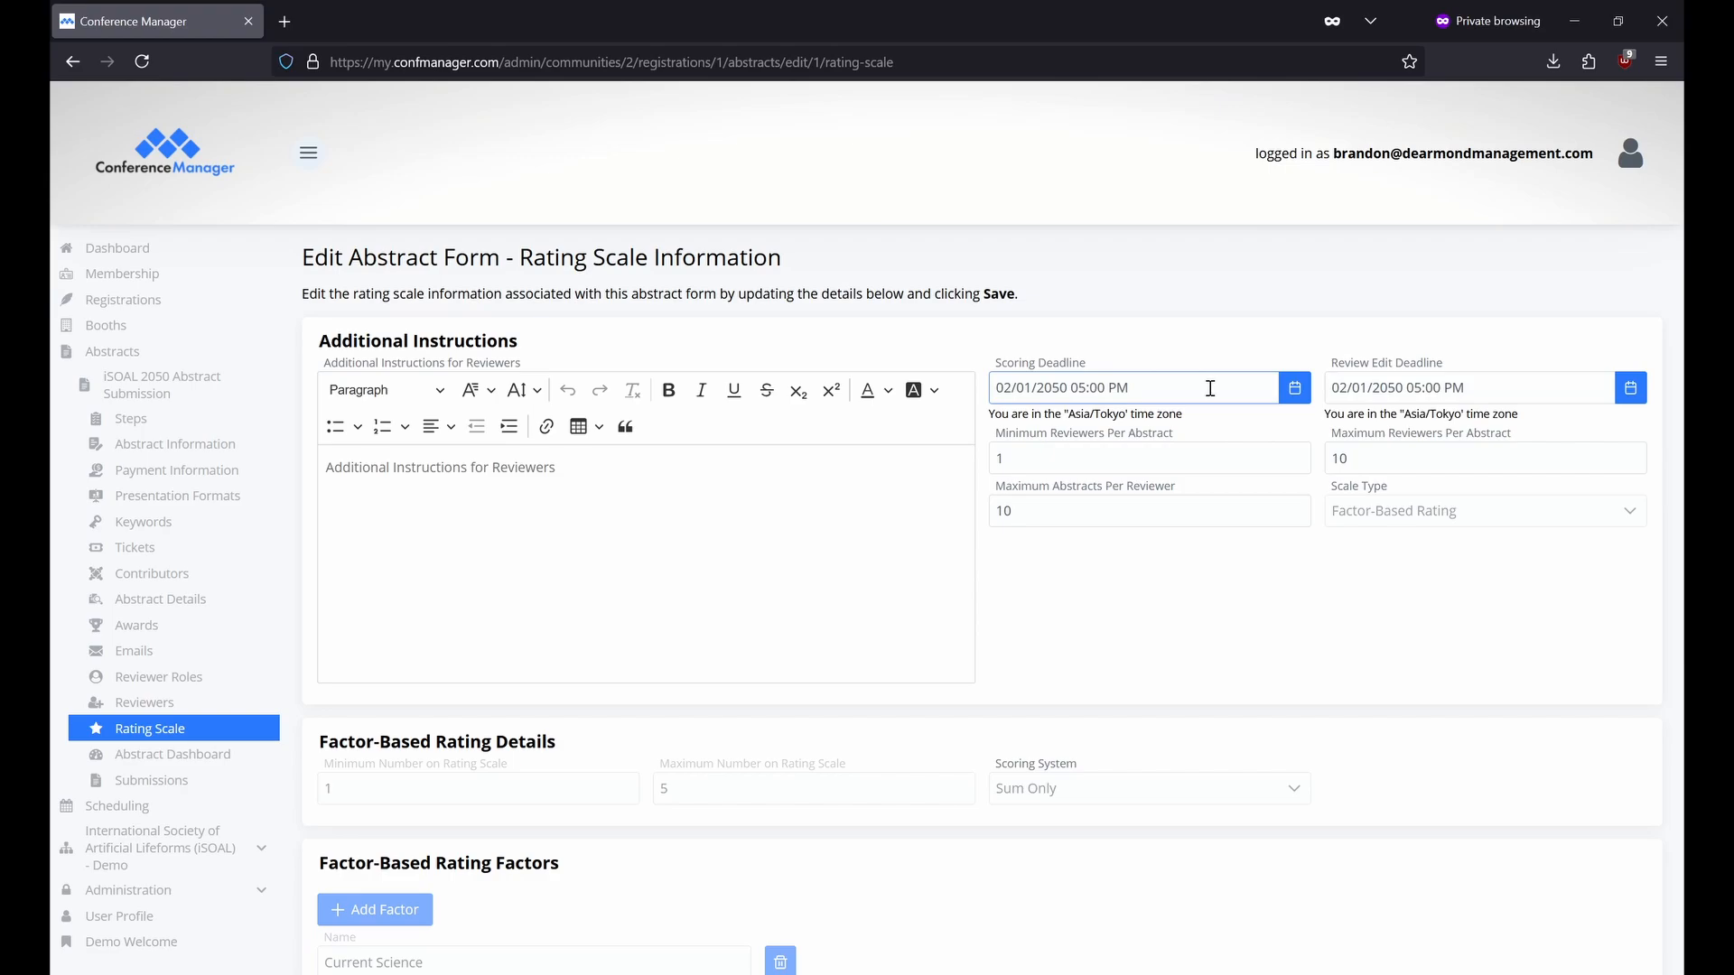
left_click(1491, 387)
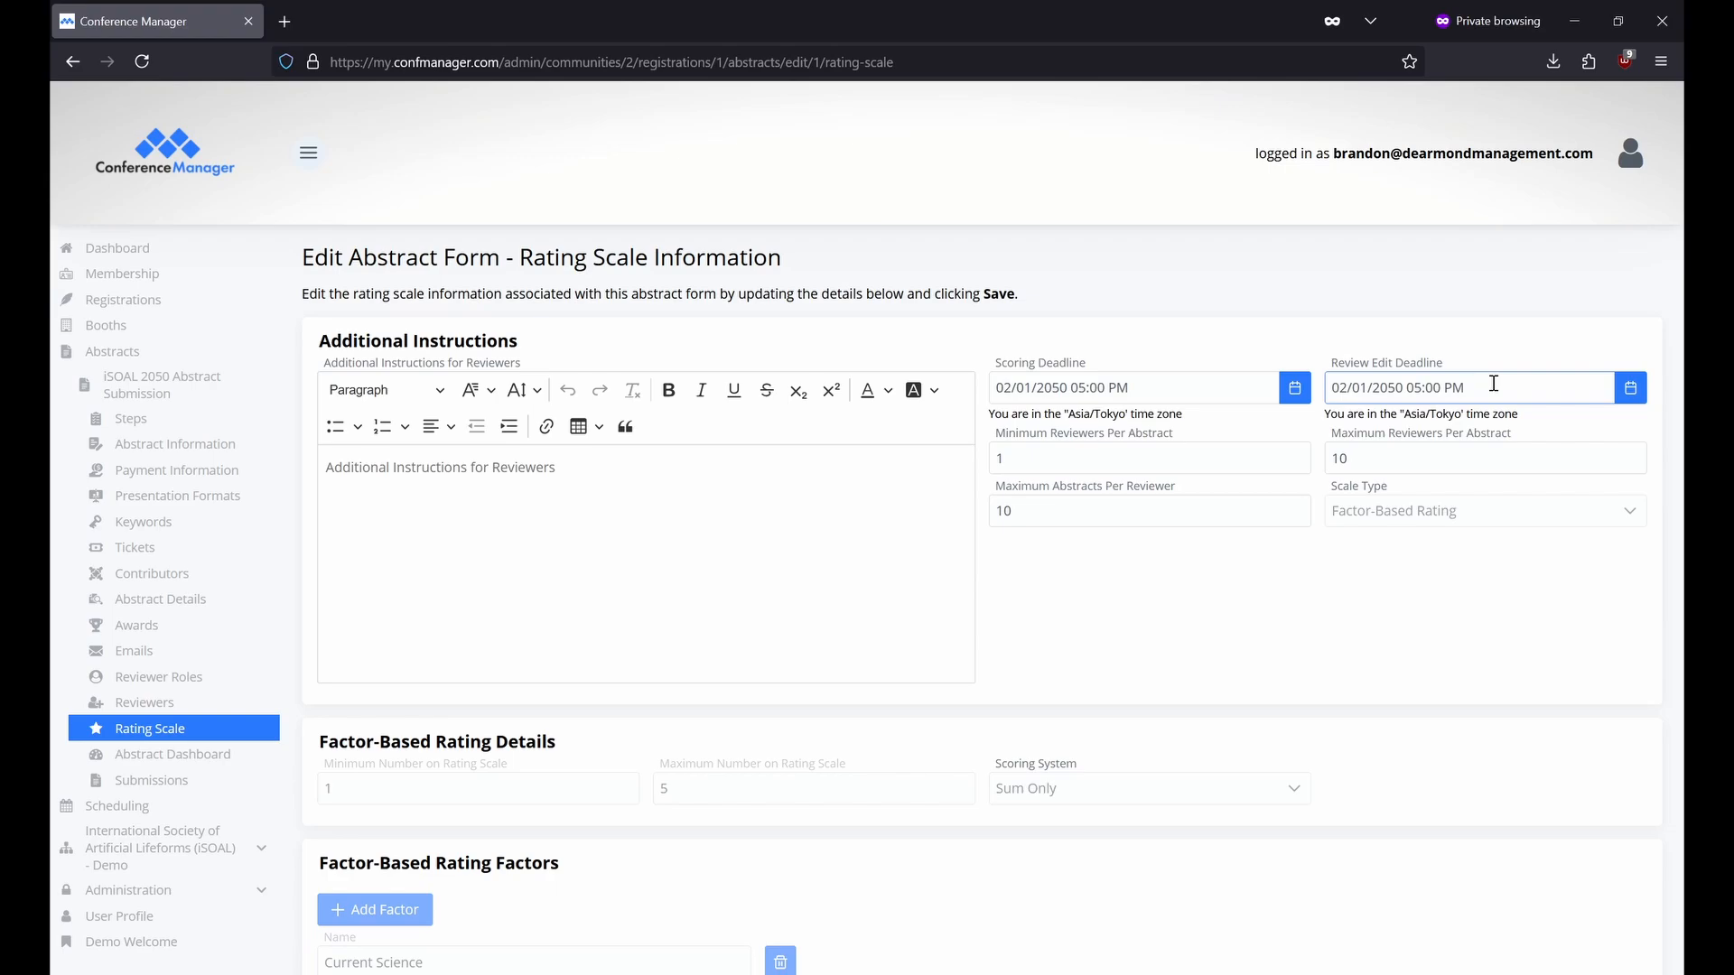
left_click(1281, 472)
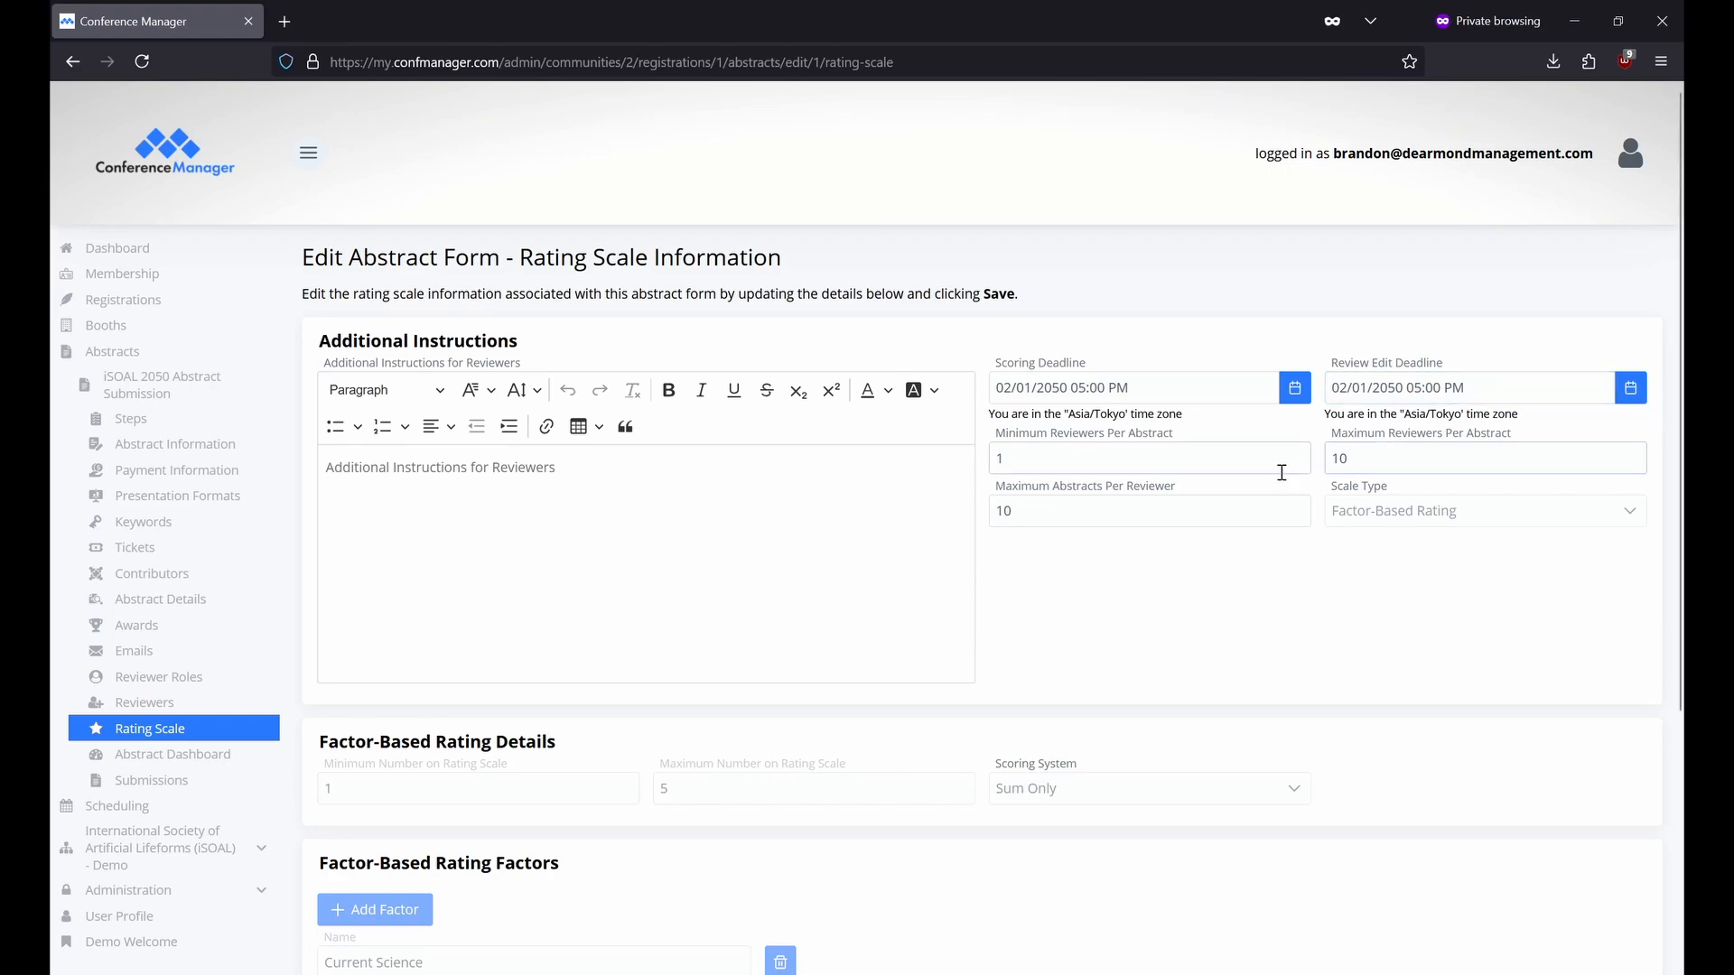
left_click(1463, 457)
left_click(1227, 517)
scroll(587, 546, "down", 3)
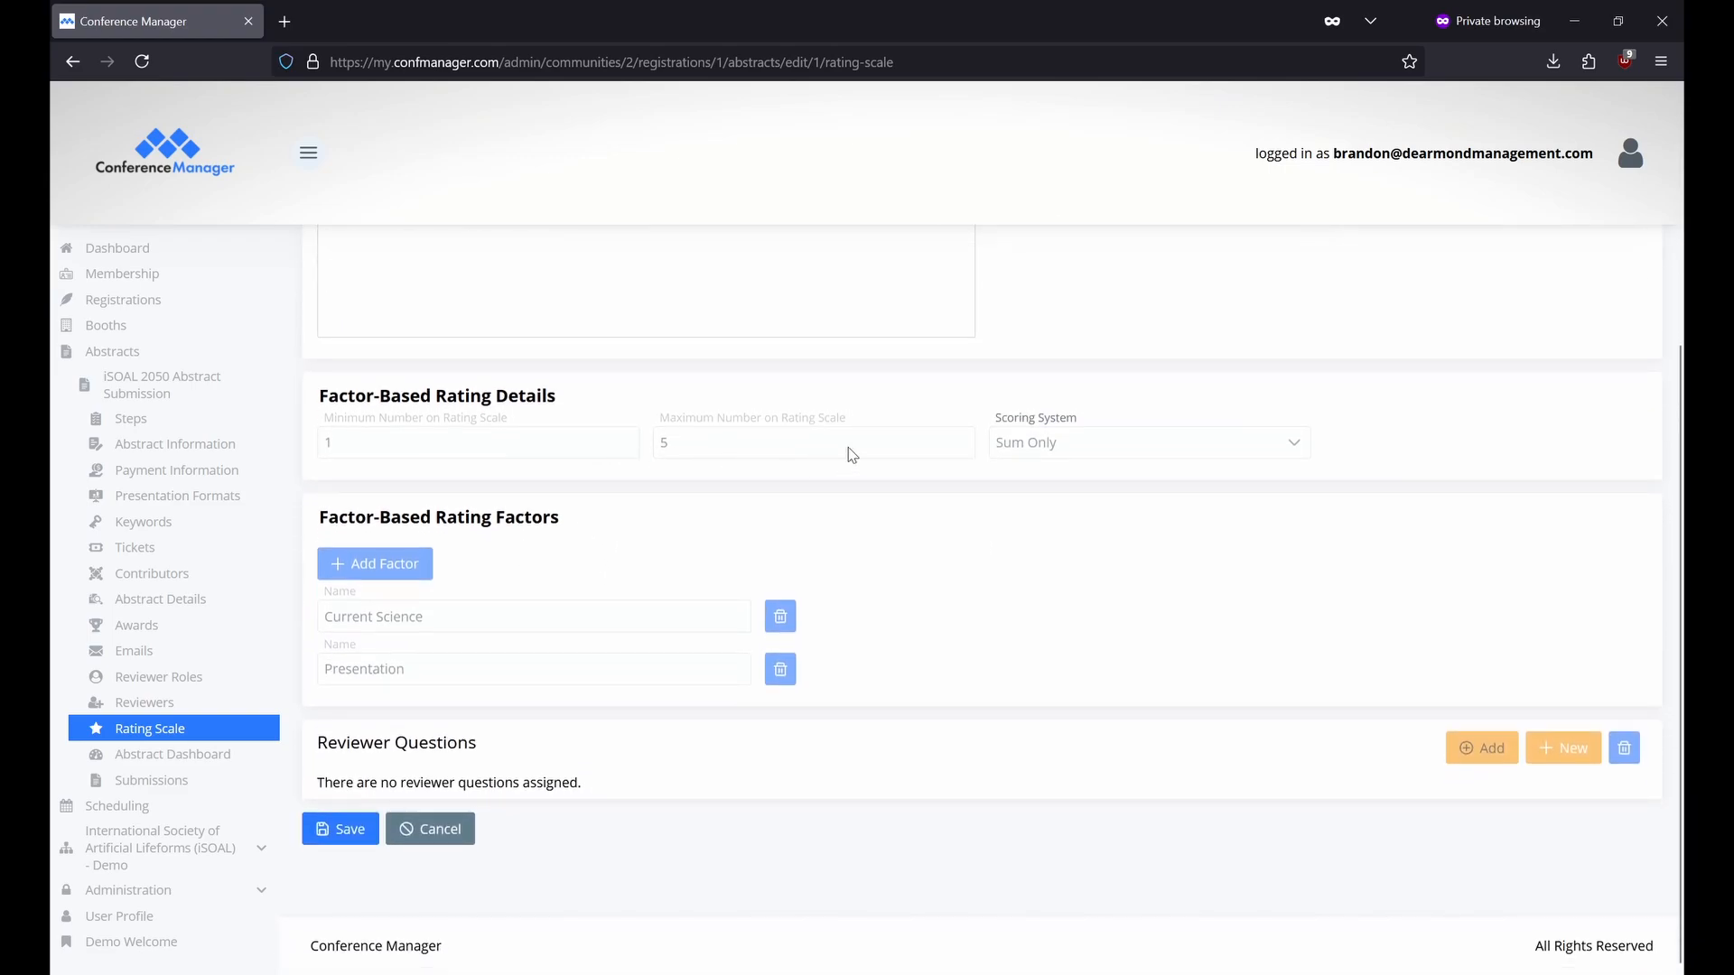
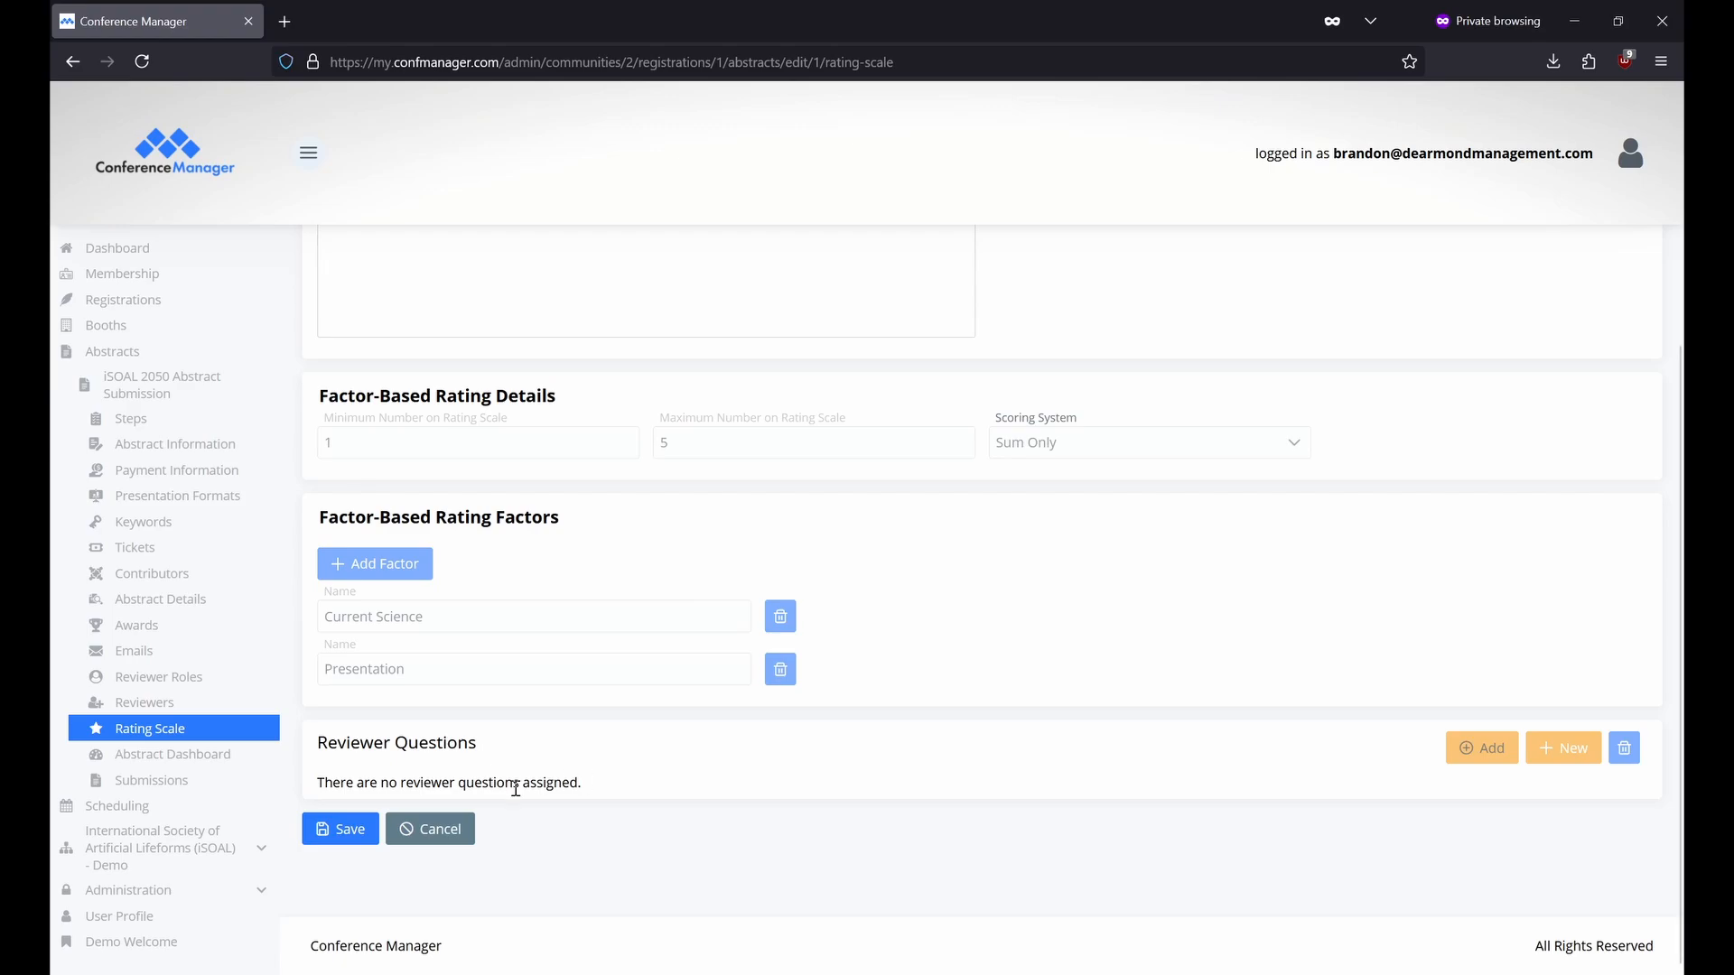
Open the Submissions list under the iSOAL 2050 Abstract Submission menu.
left_click(213, 791)
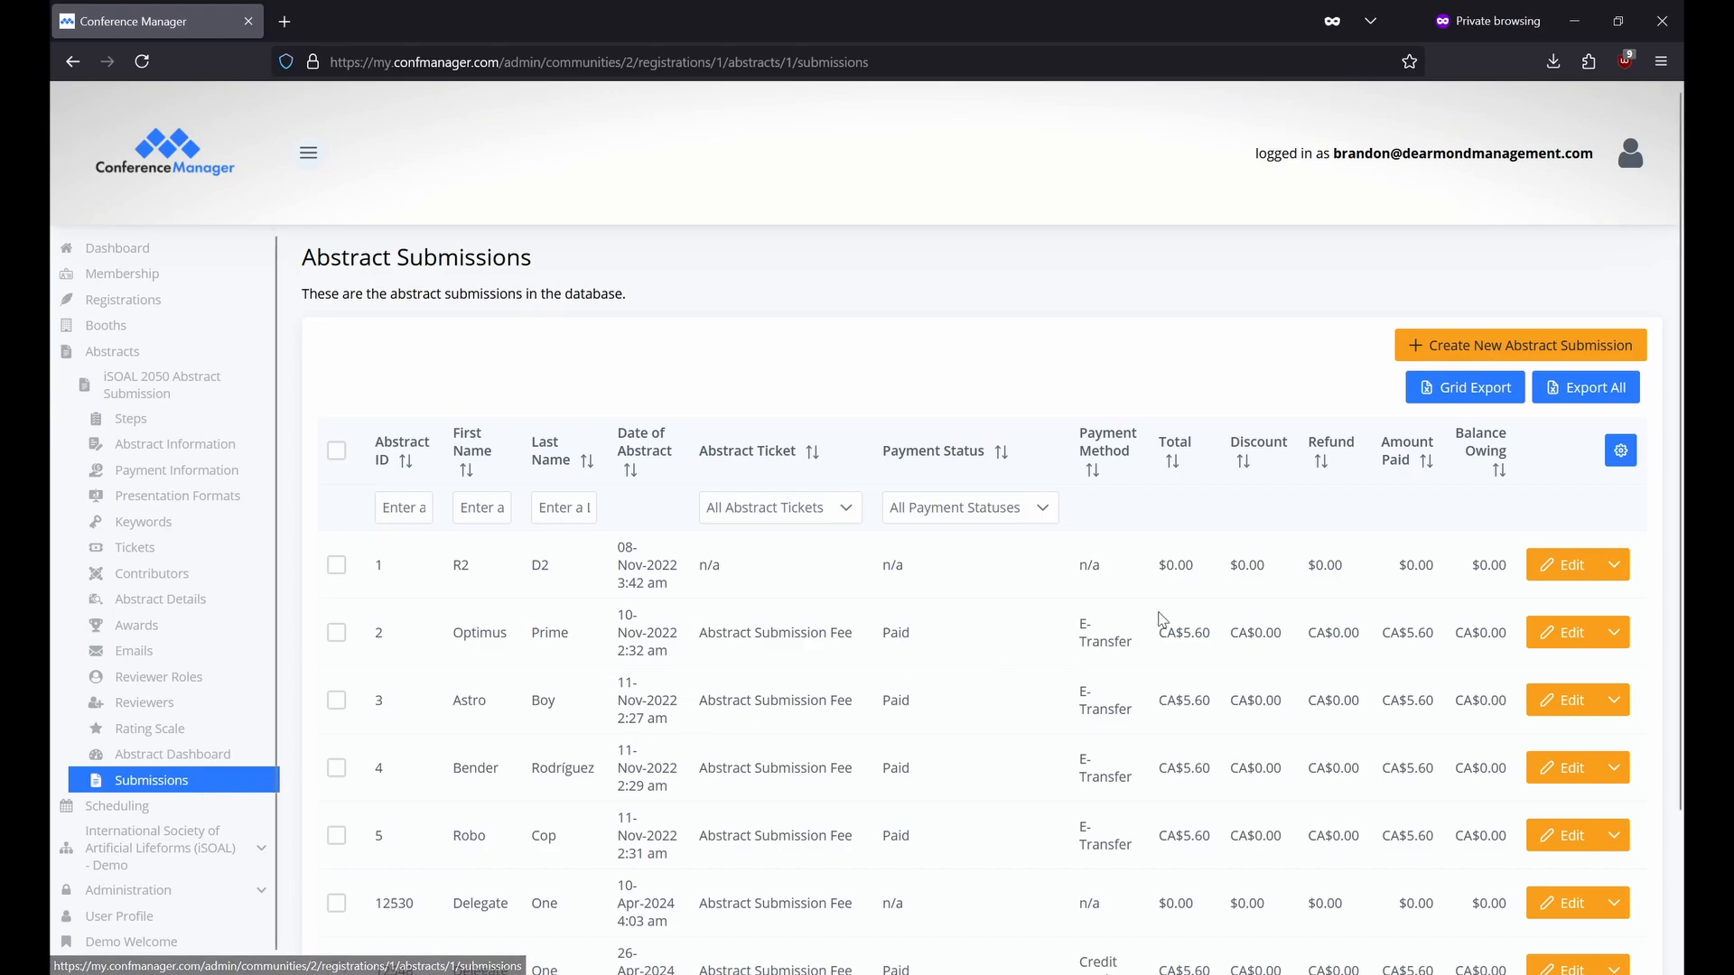
left_click(1621, 456)
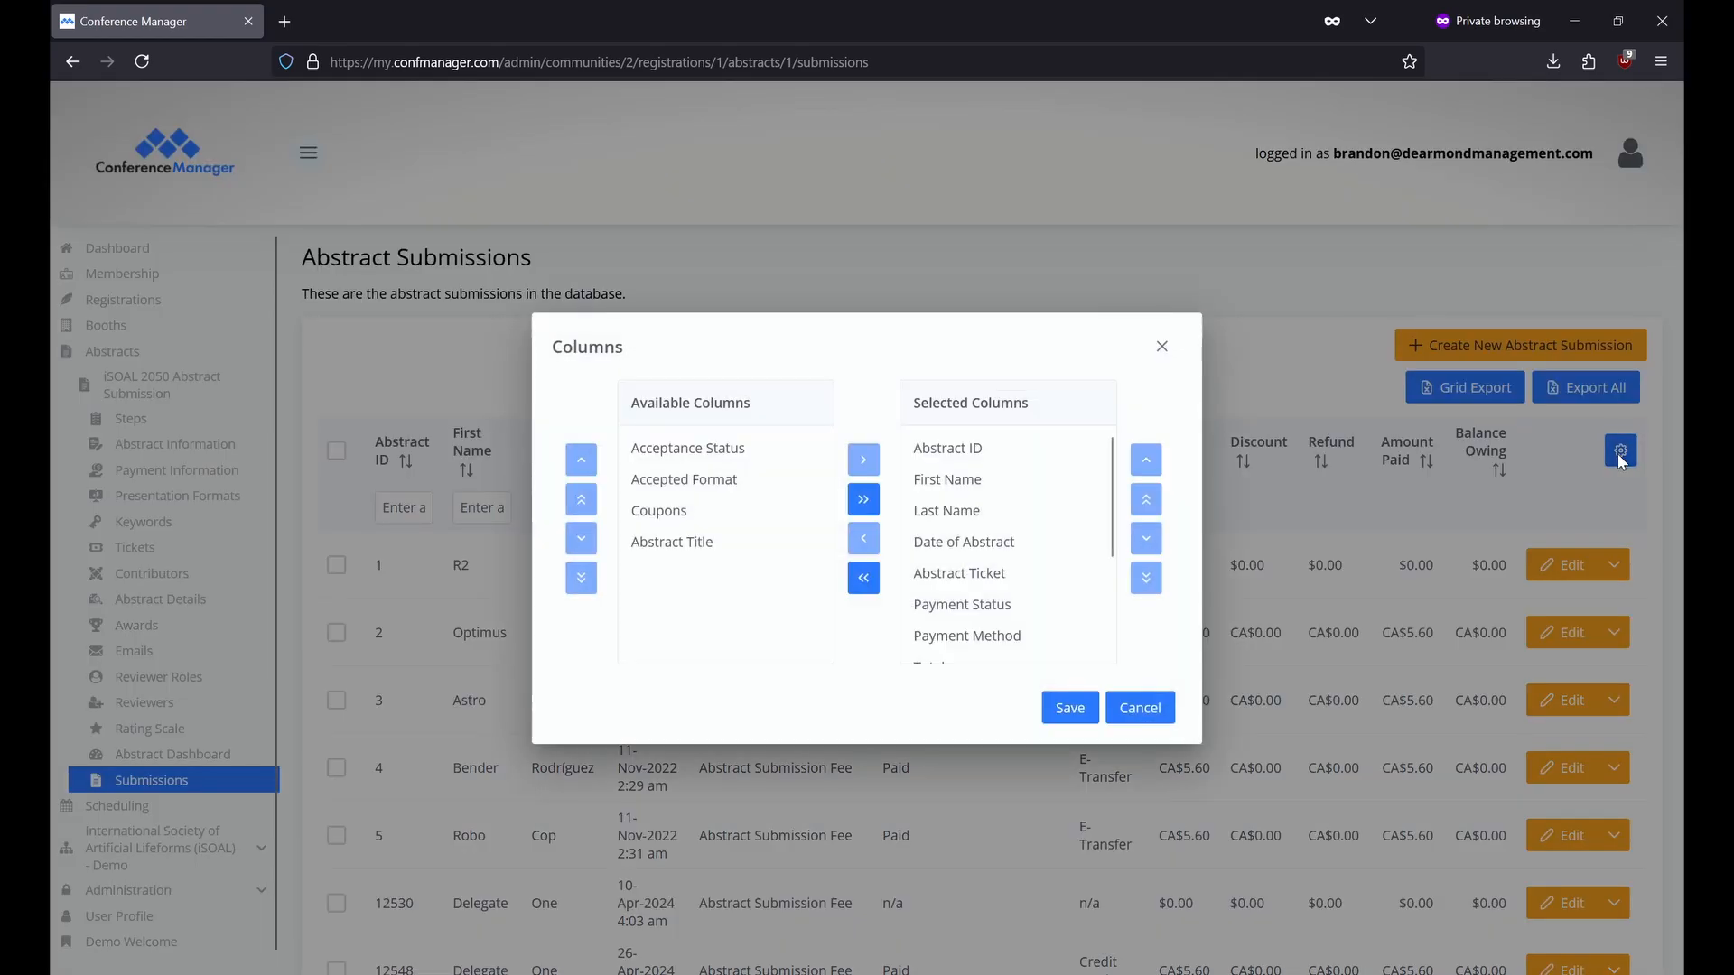
left_click(1161, 348)
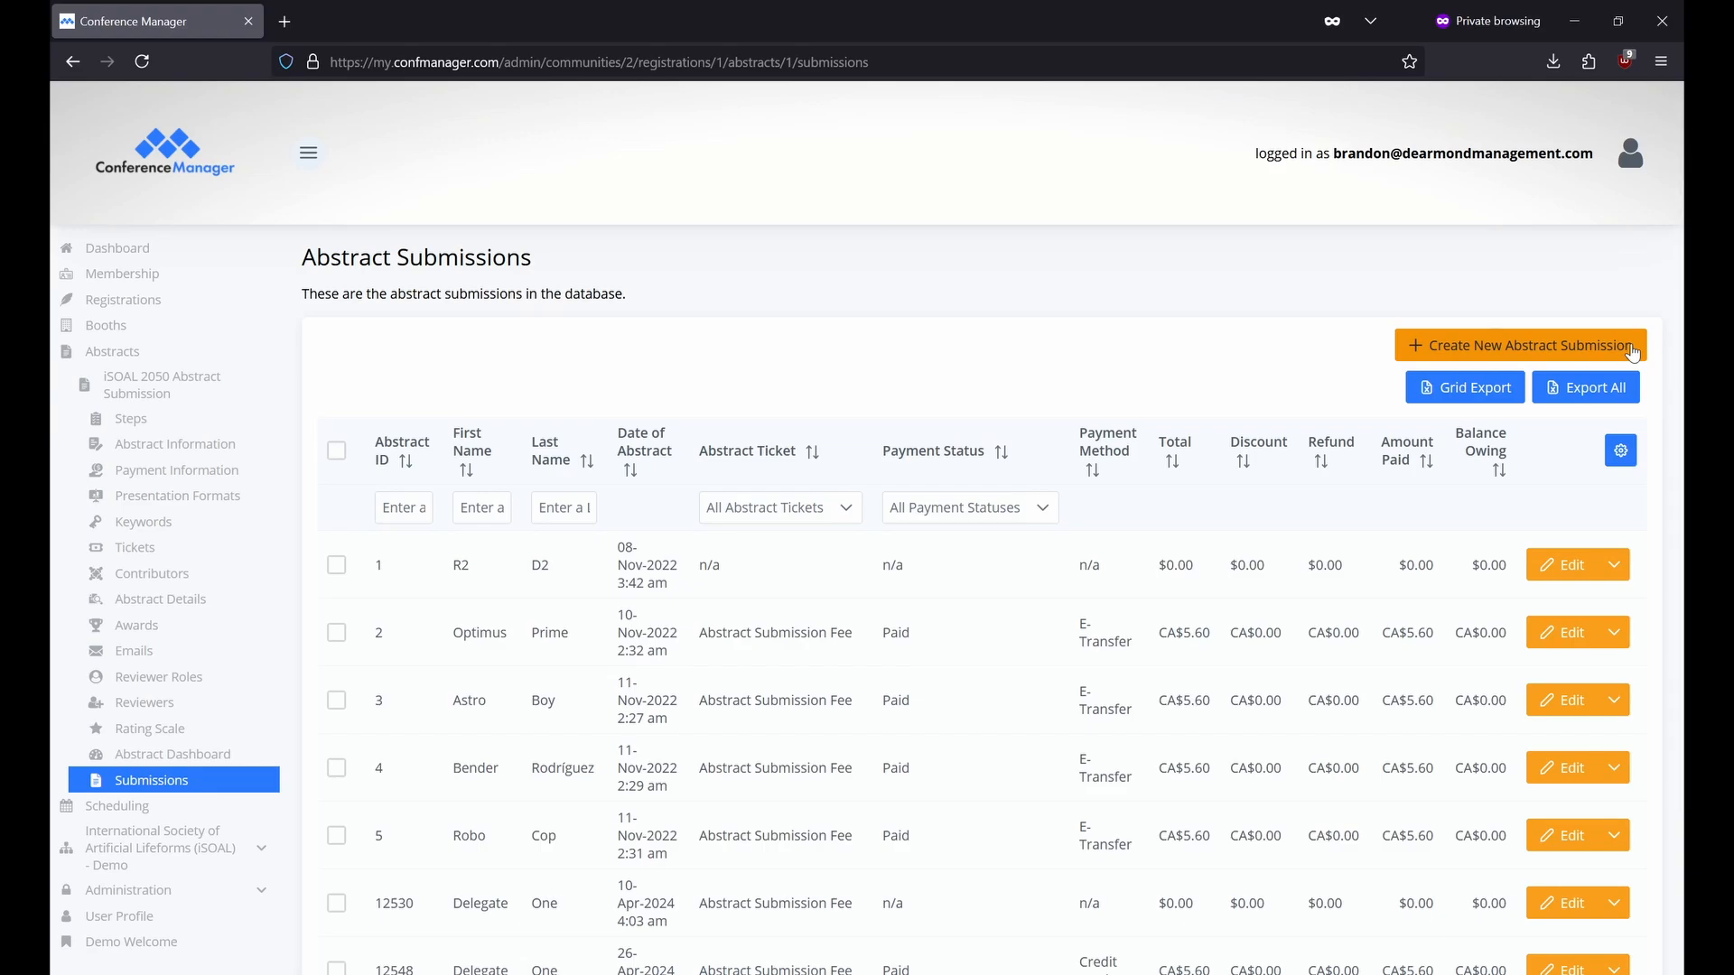
Open submission 2's Abstract Scoring, then Edit Acceptance Status for 'Do Androids Dream of Electric Sheep?'.
left_click(1617, 632)
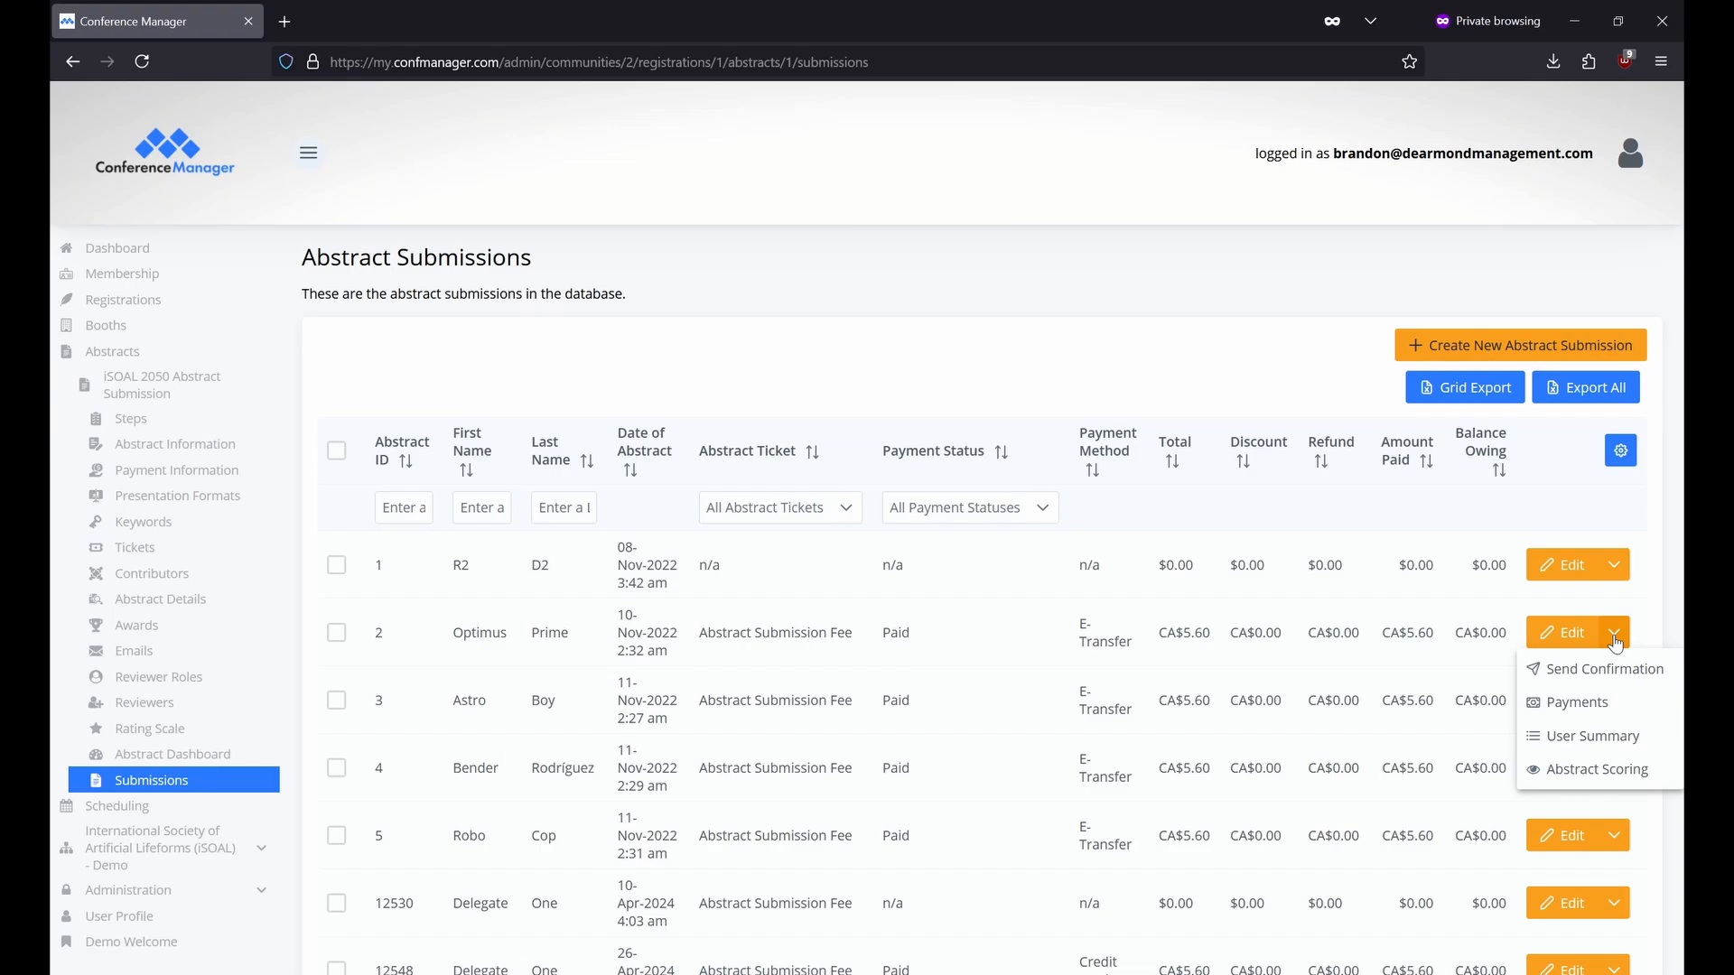
left_click(1639, 771)
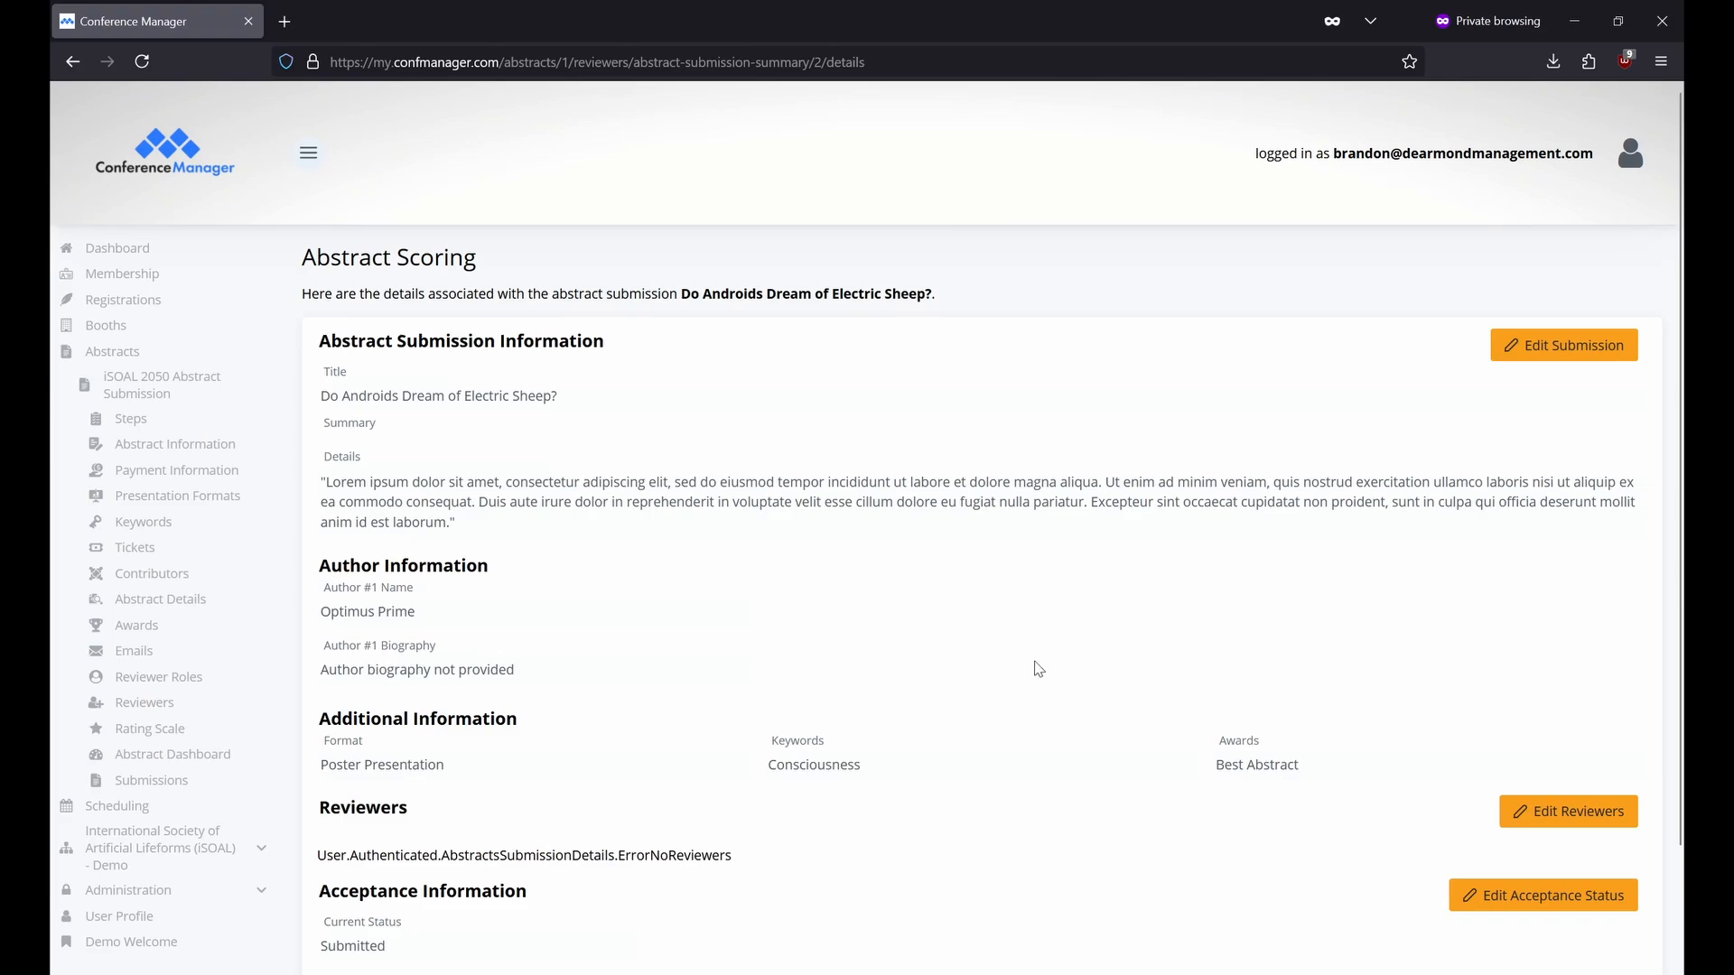
scroll(1069, 653, "down", 2)
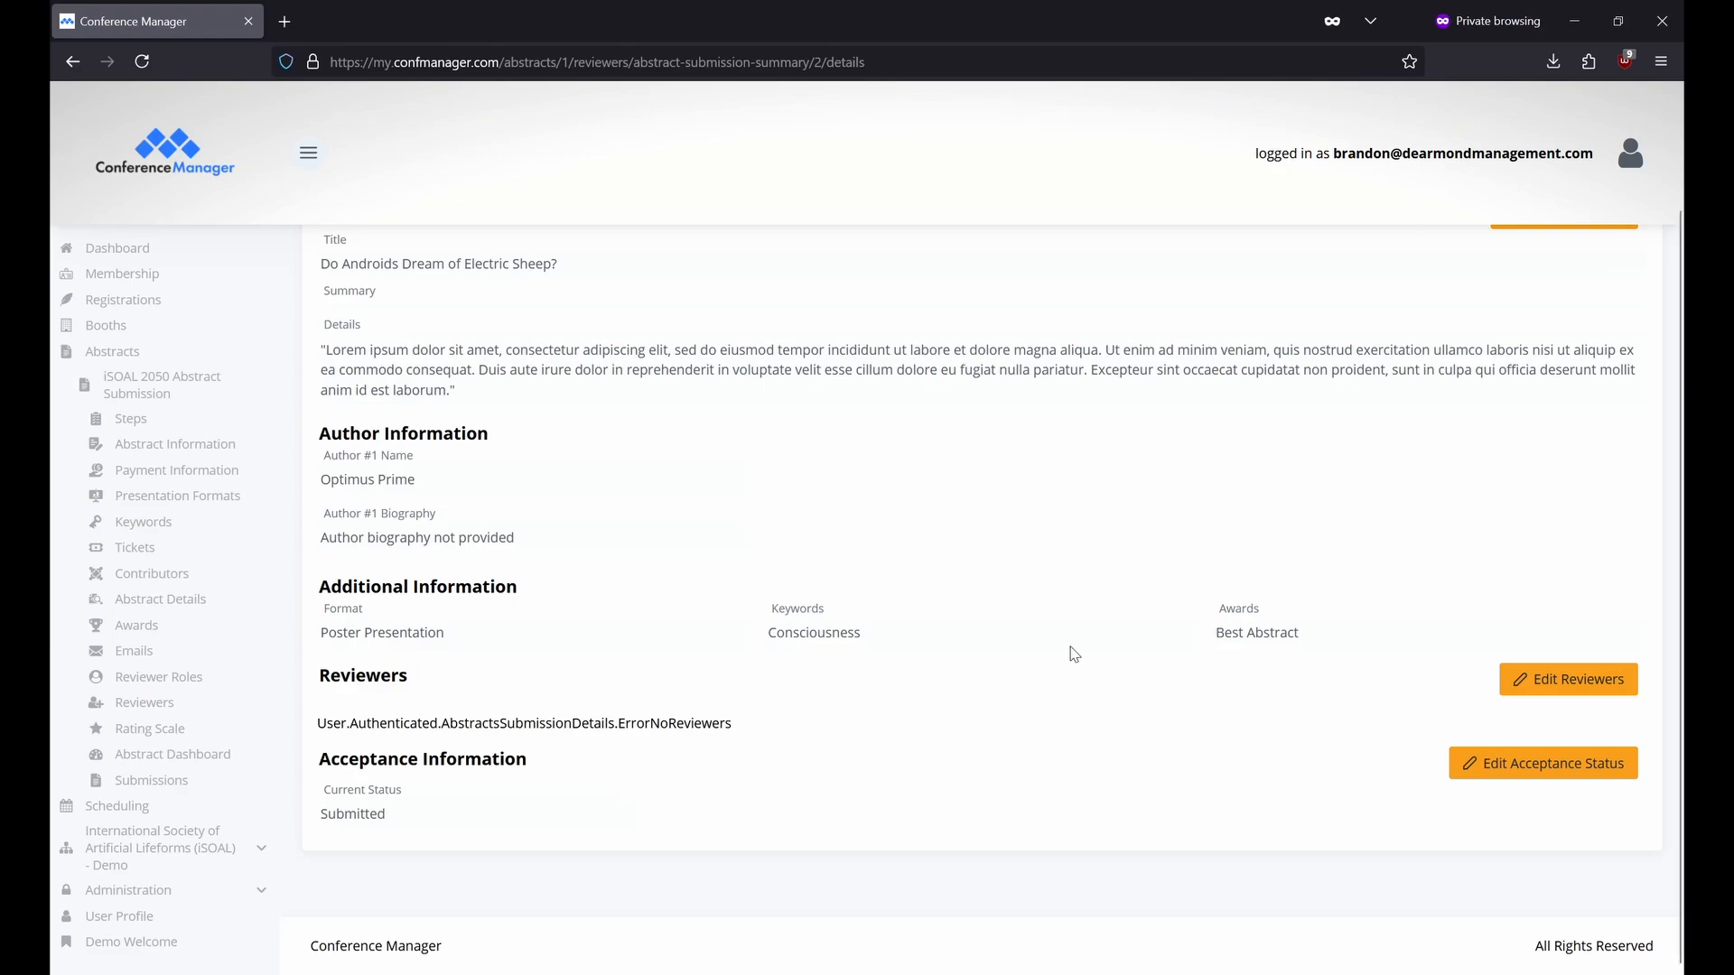
scroll(1075, 654, "up", 2)
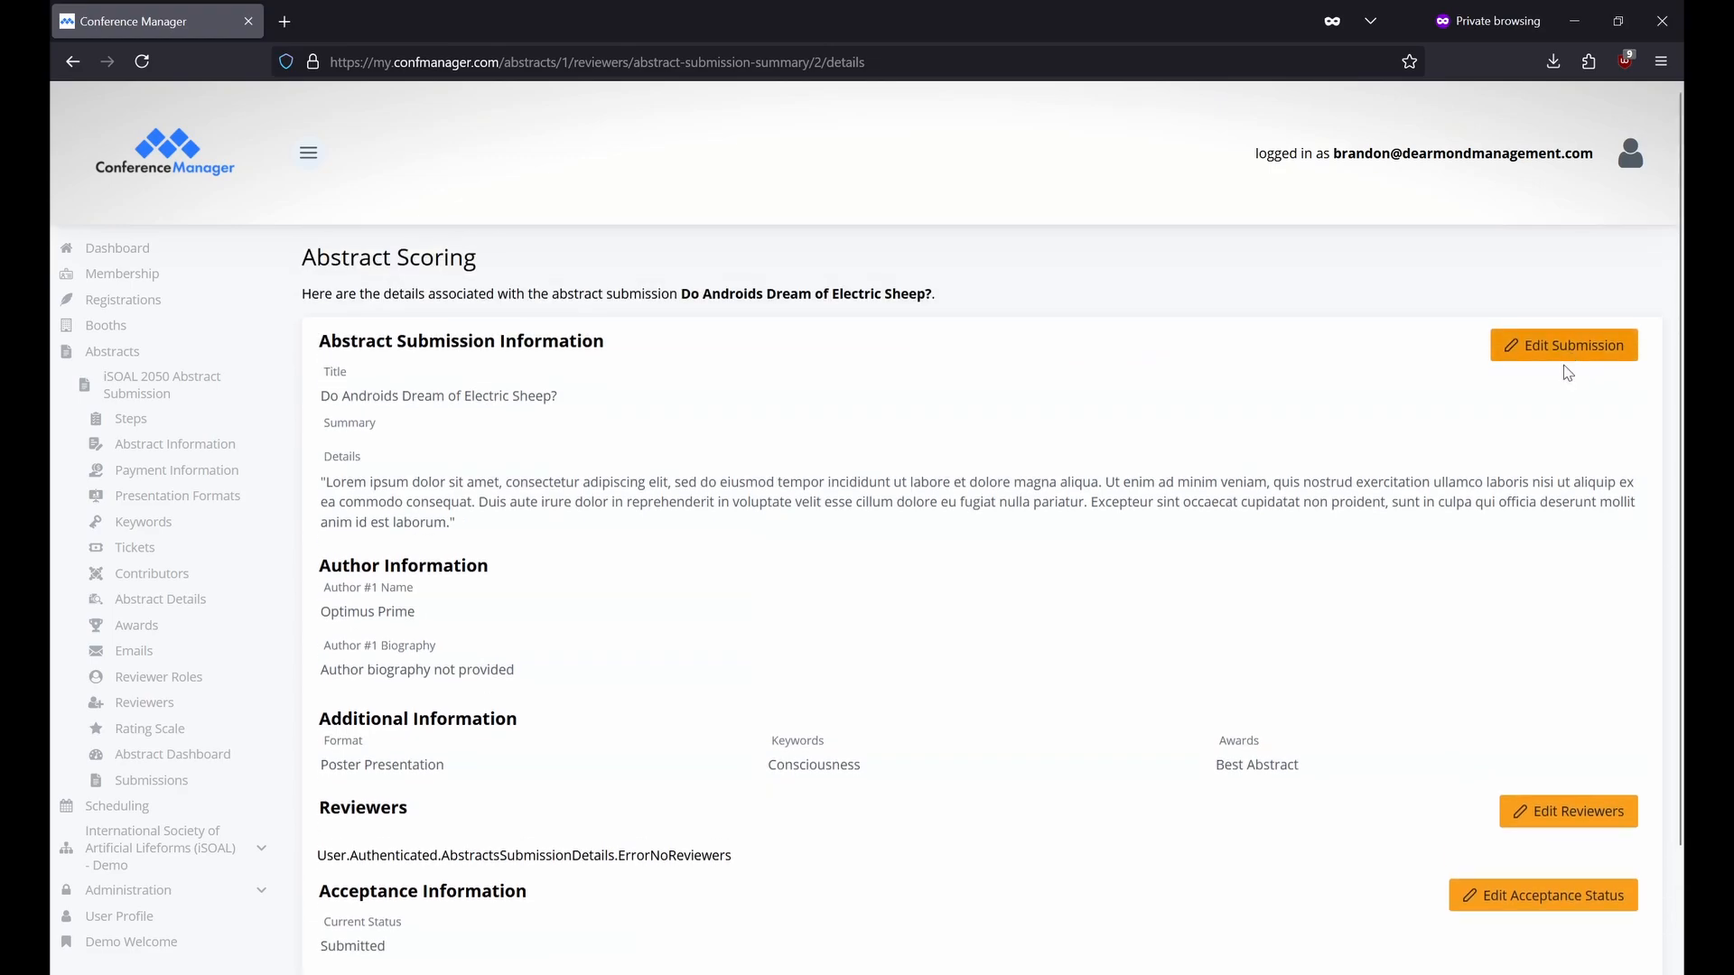
left_click(1551, 910)
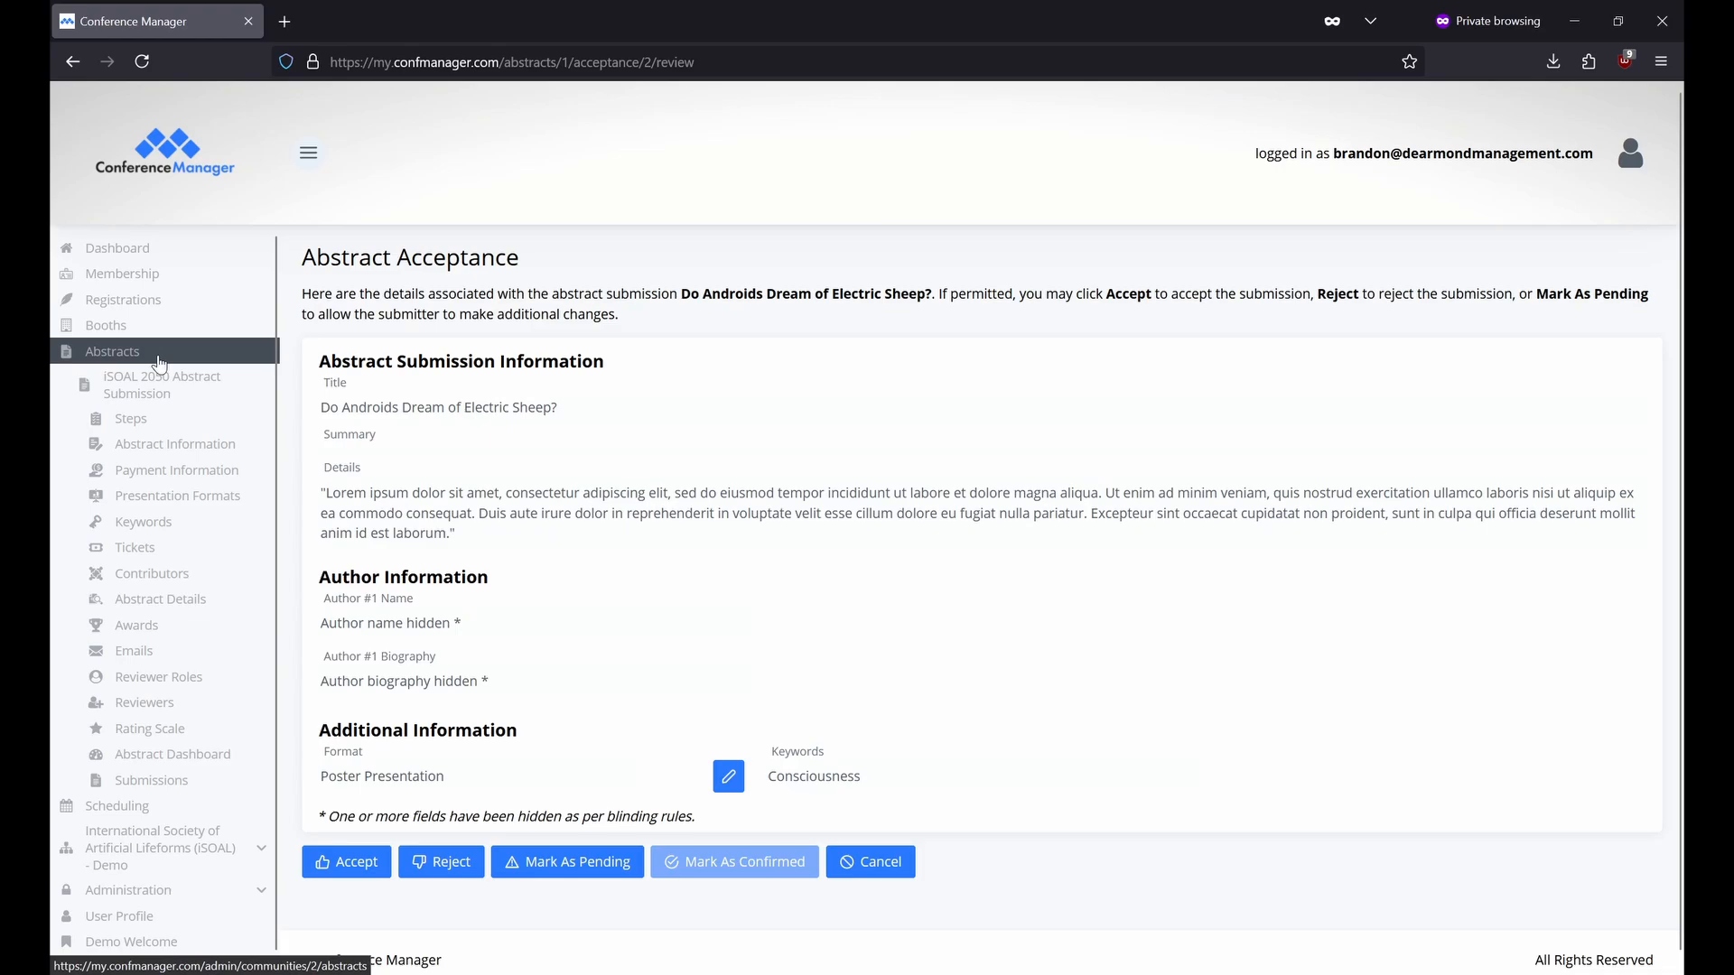
Check the Abstract Details content block, then return to the iSOAL 2050 Abstract Submission overview.
left_click(185, 395)
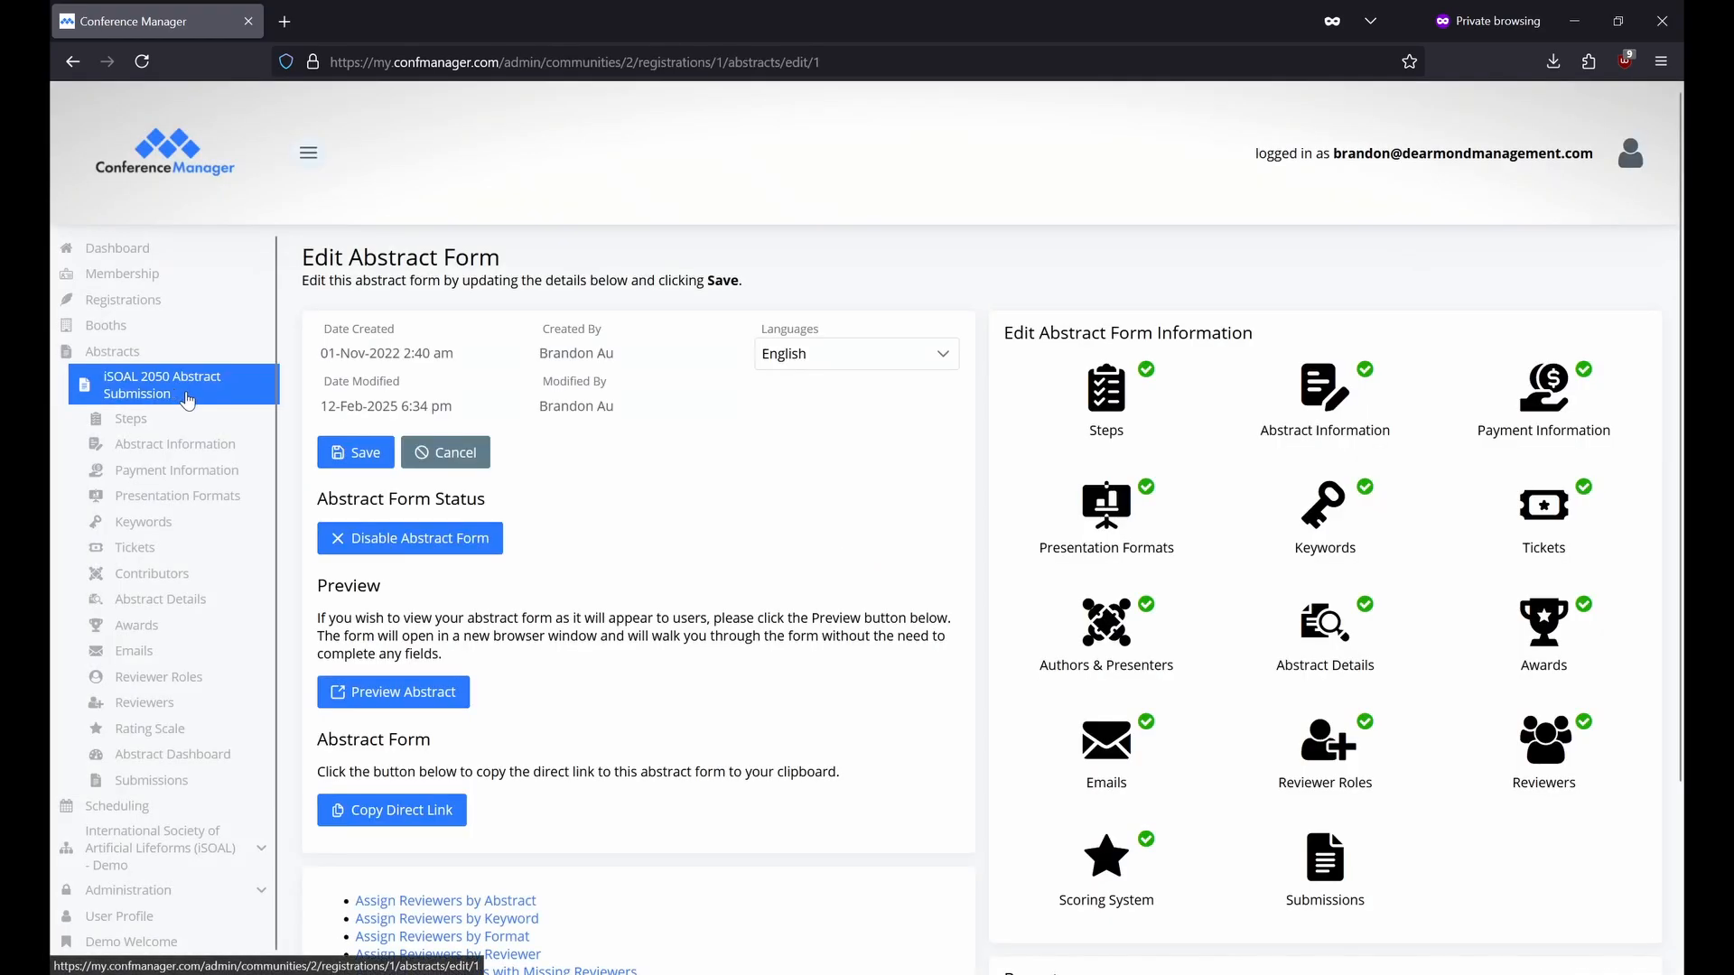
scroll(614, 560, "down", 3)
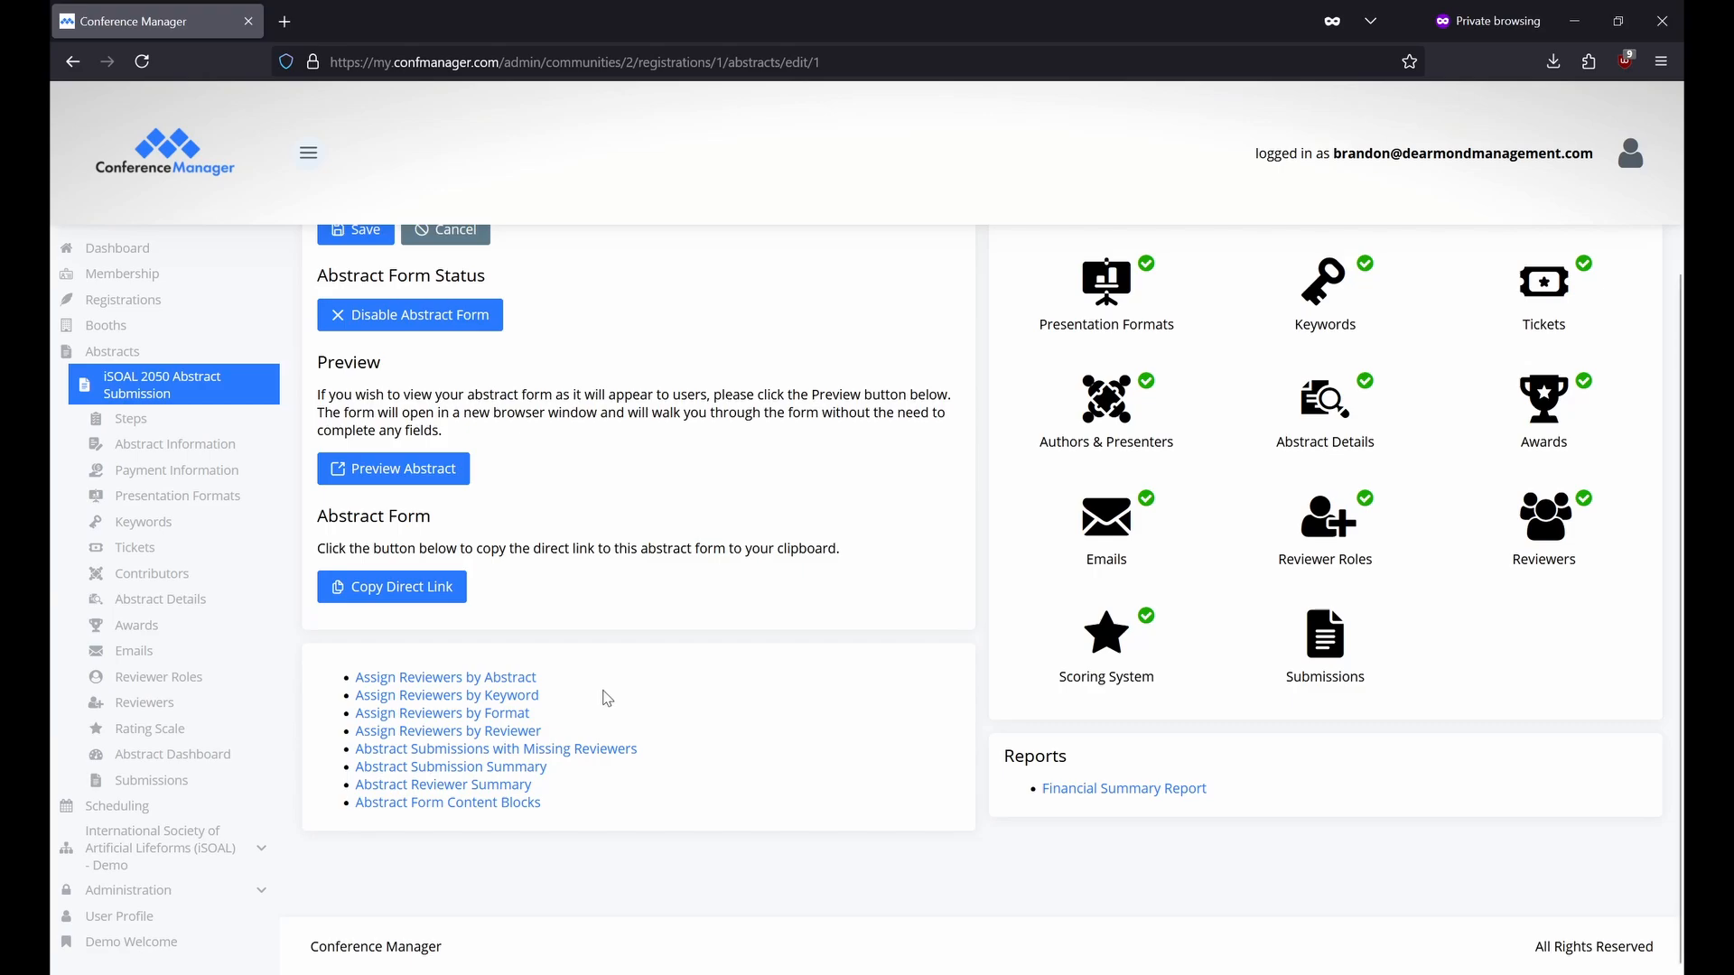
left_click(538, 806)
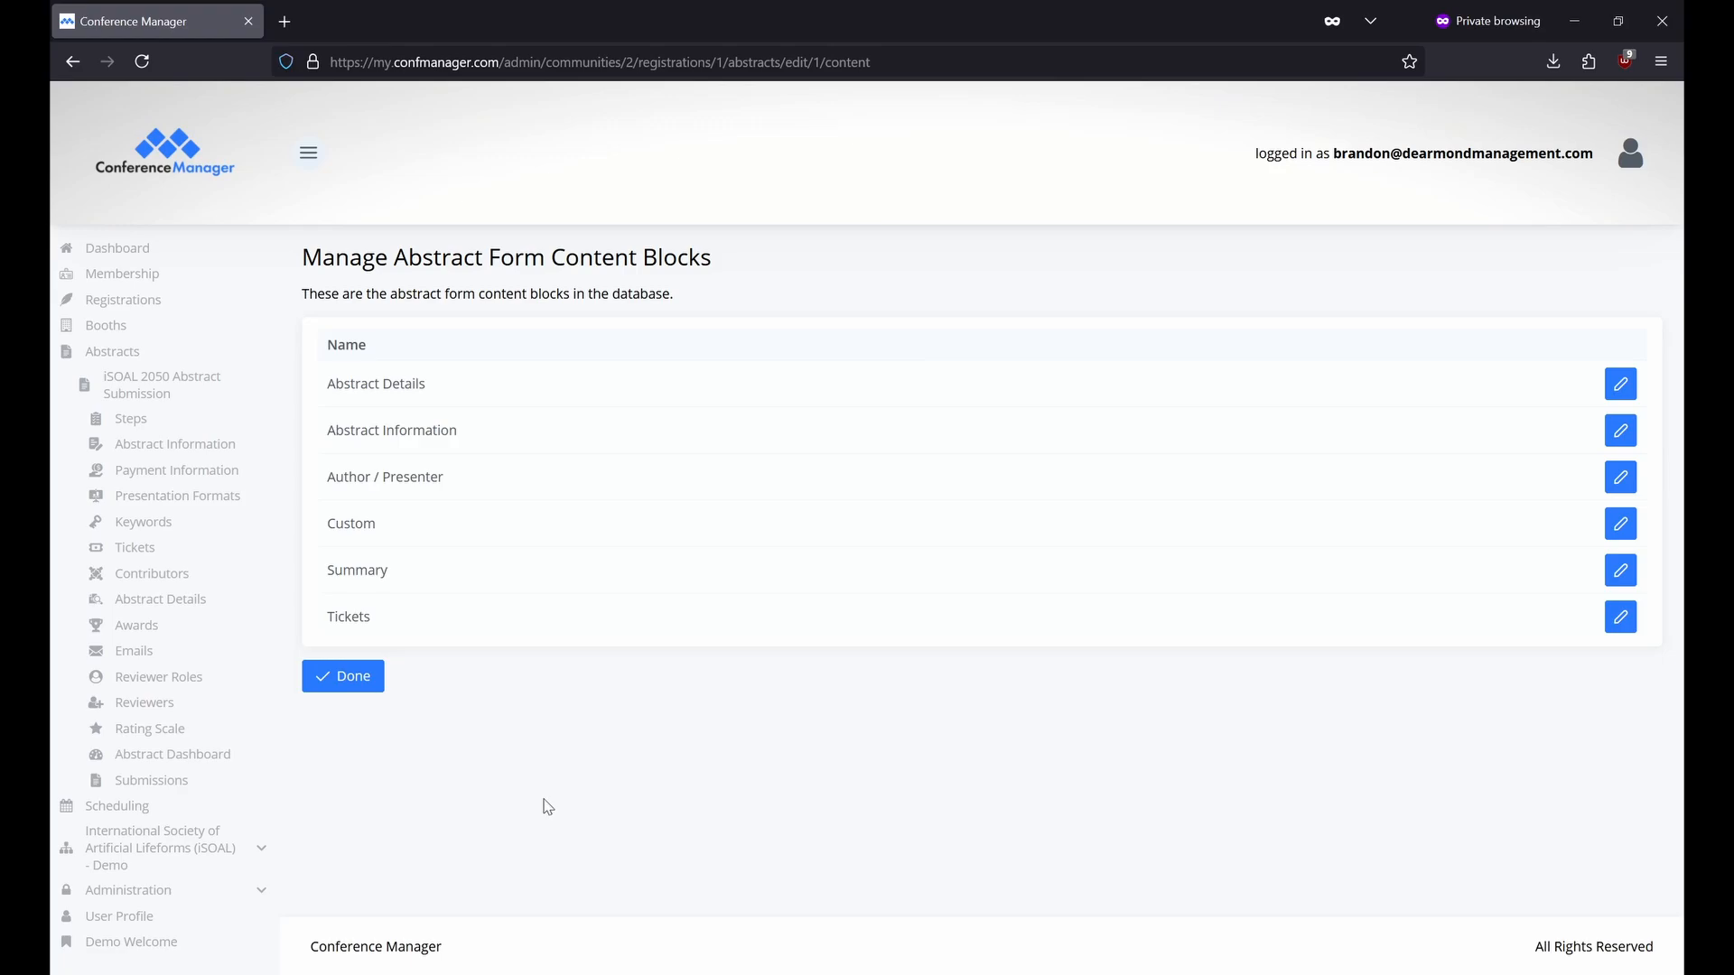
left_click(1622, 384)
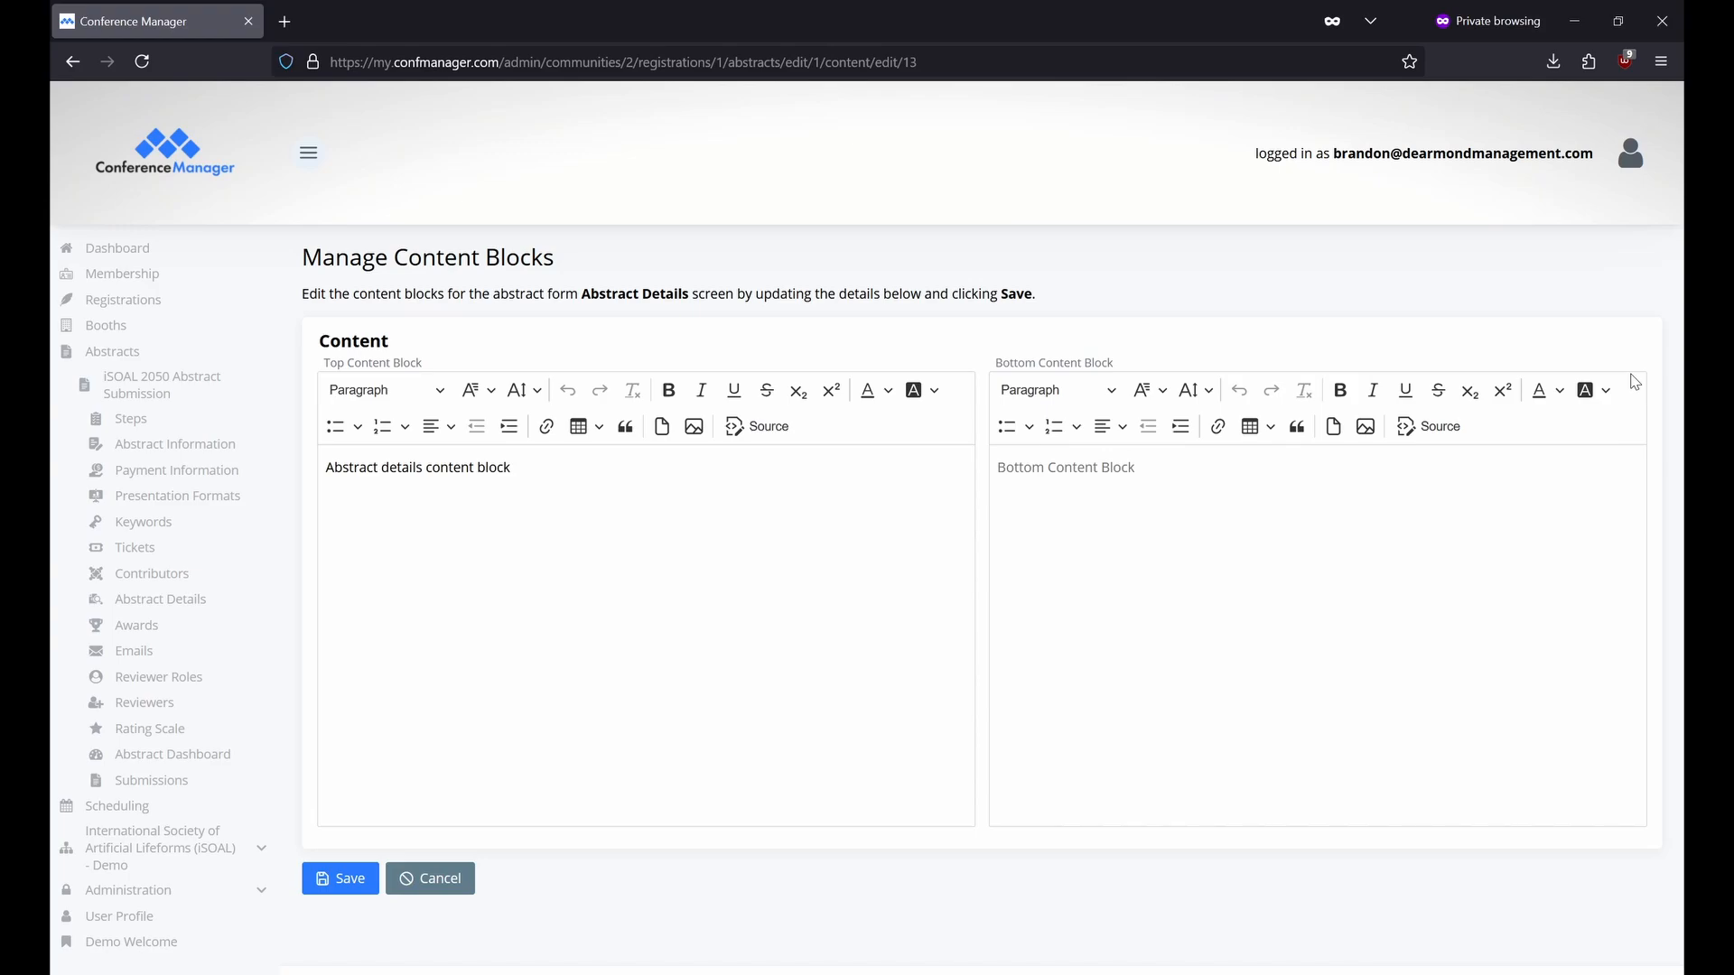
left_click(259, 395)
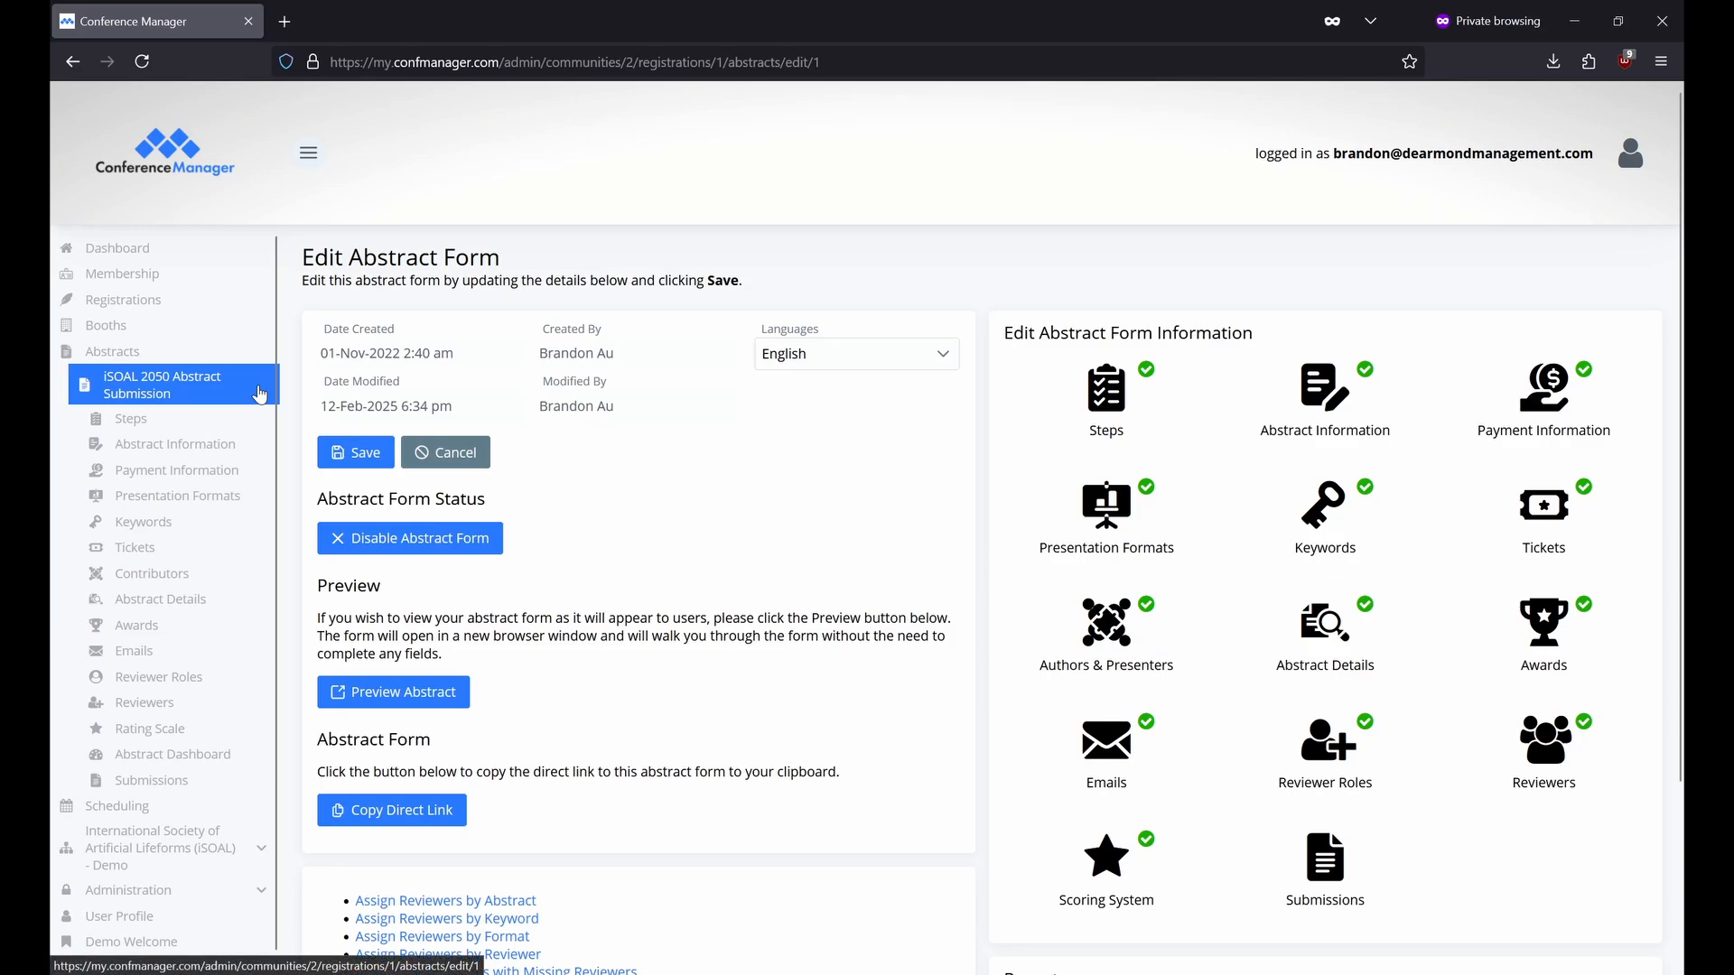
Preview the form: title 'a1', Poster Presentation, all three awards, Robots in Space keyword.
left_click(458, 700)
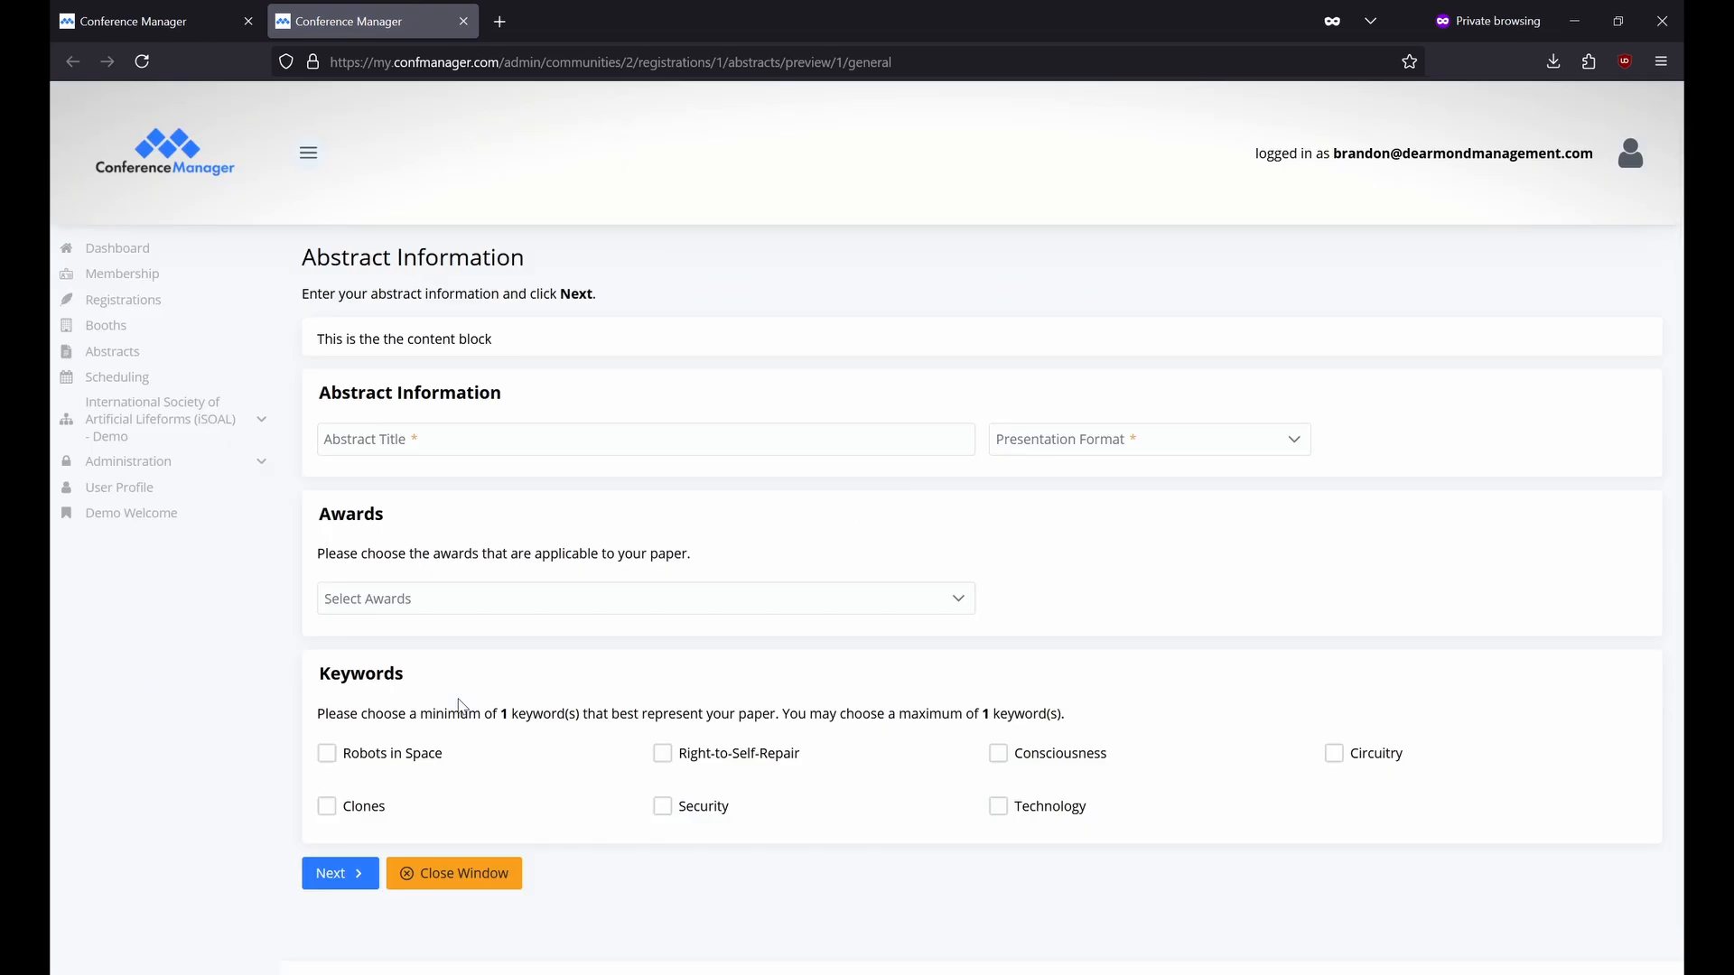
left_click(571, 436)
type("a")
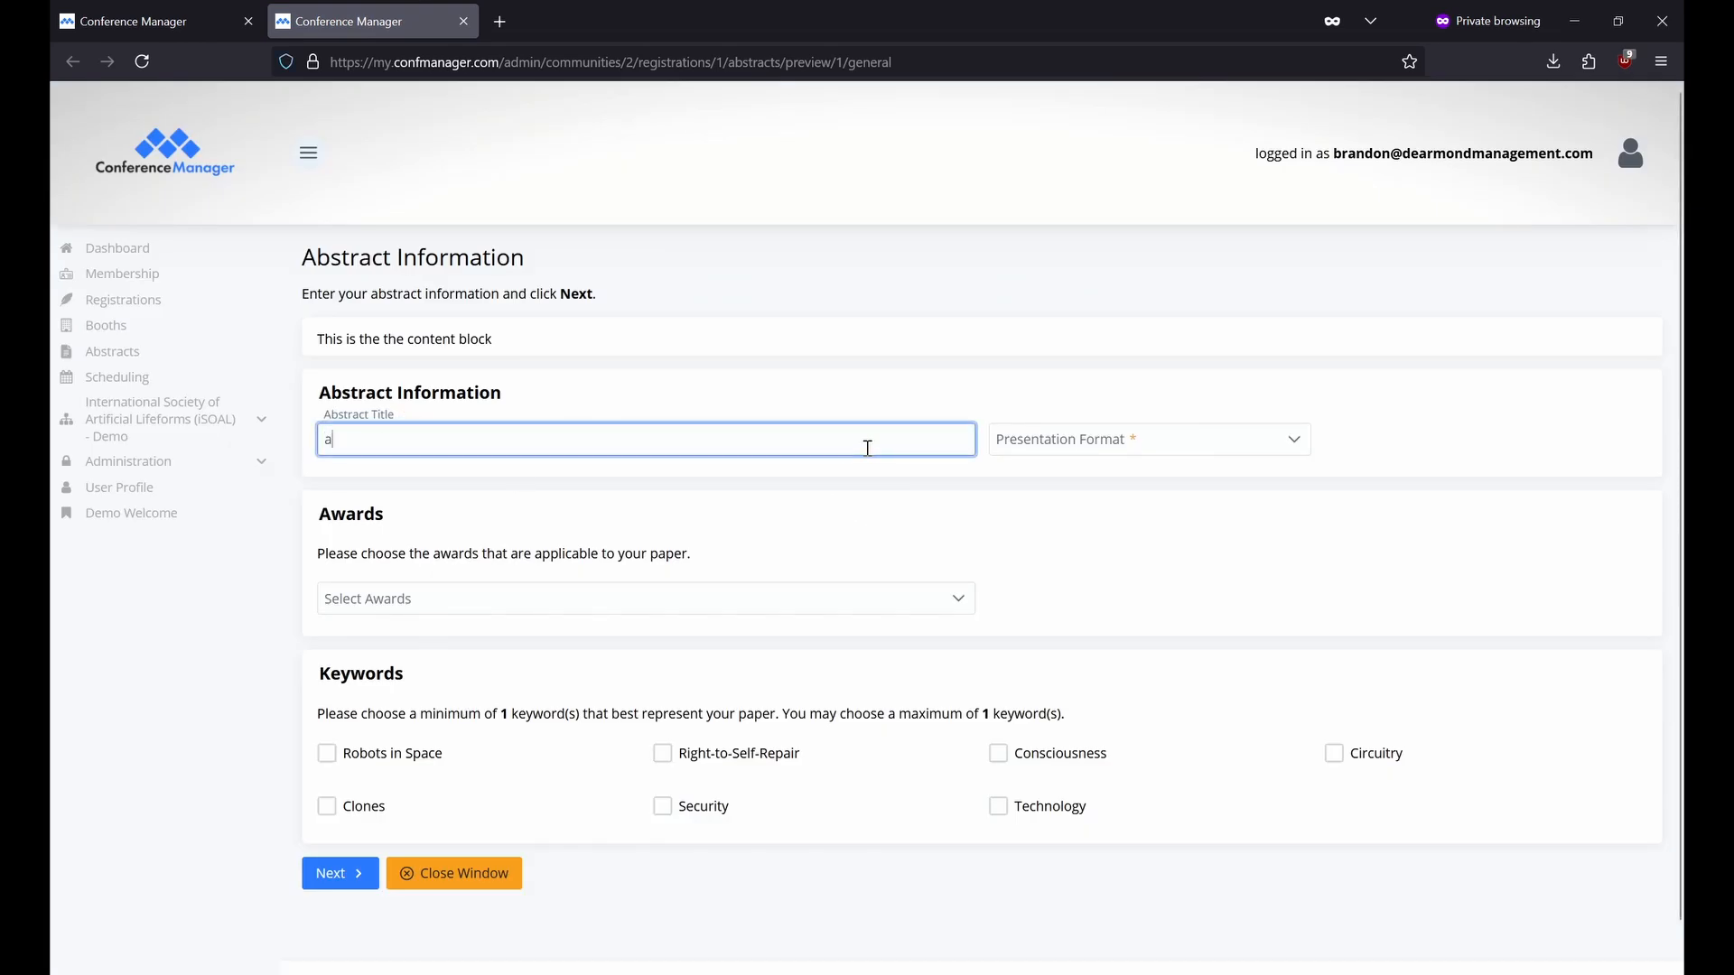
type("1")
left_click(1057, 440)
left_click(1038, 479)
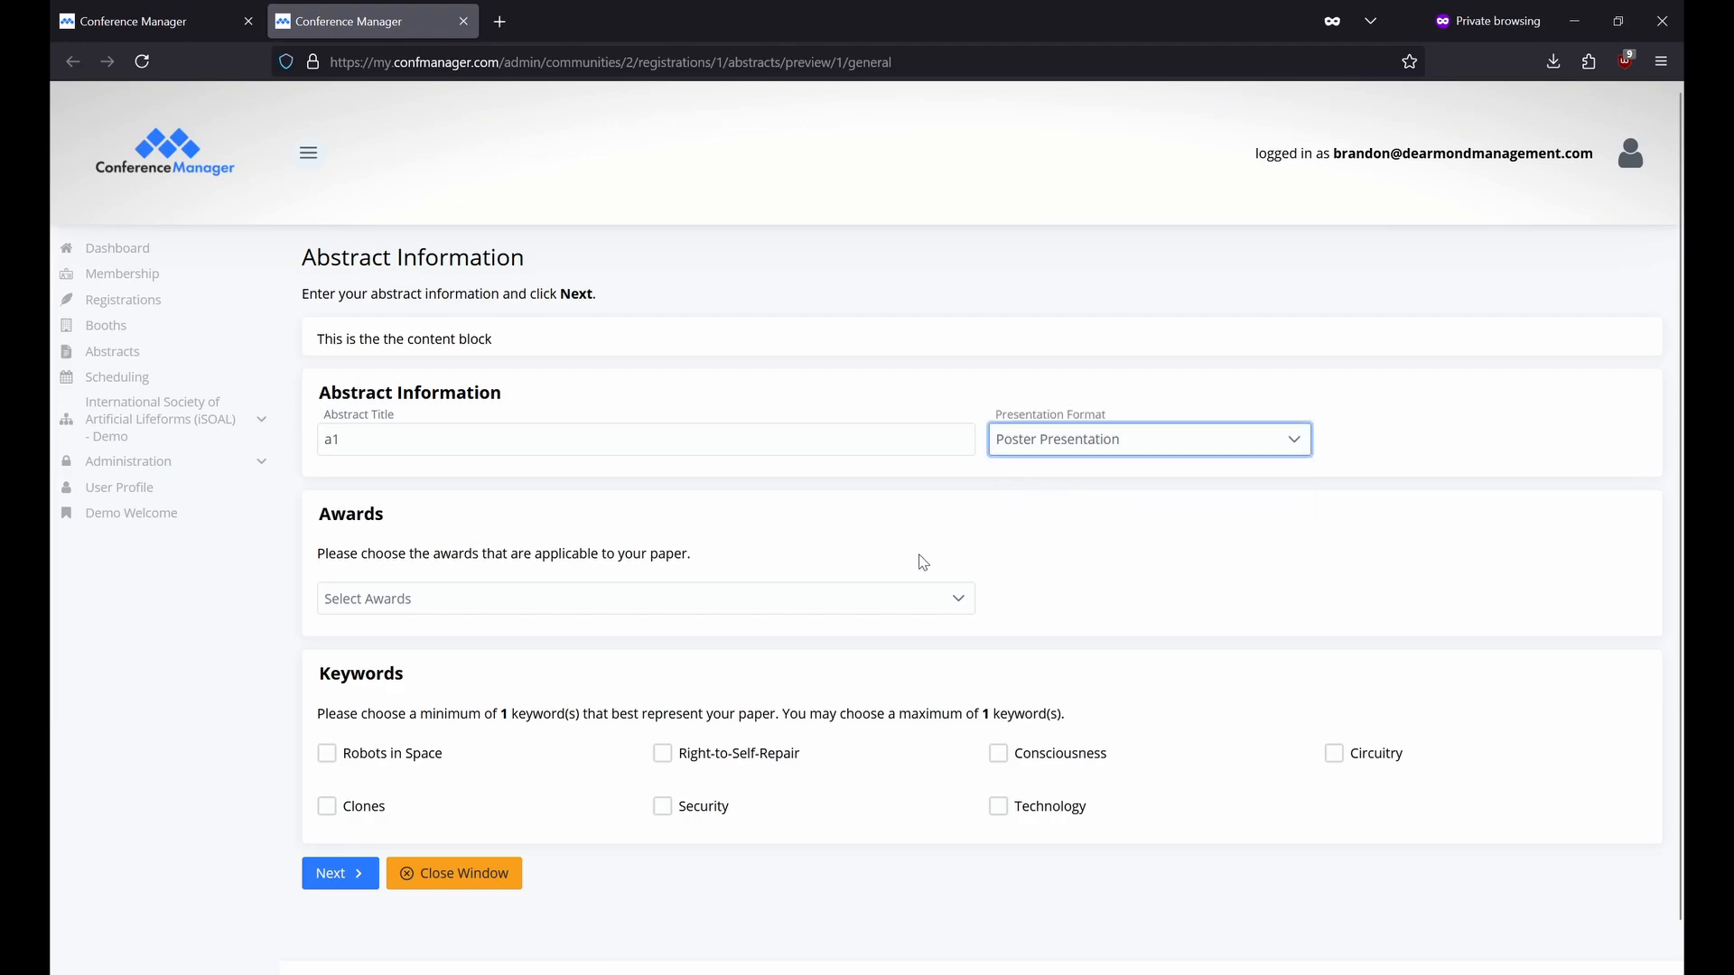
left_click(794, 599)
left_click(340, 636)
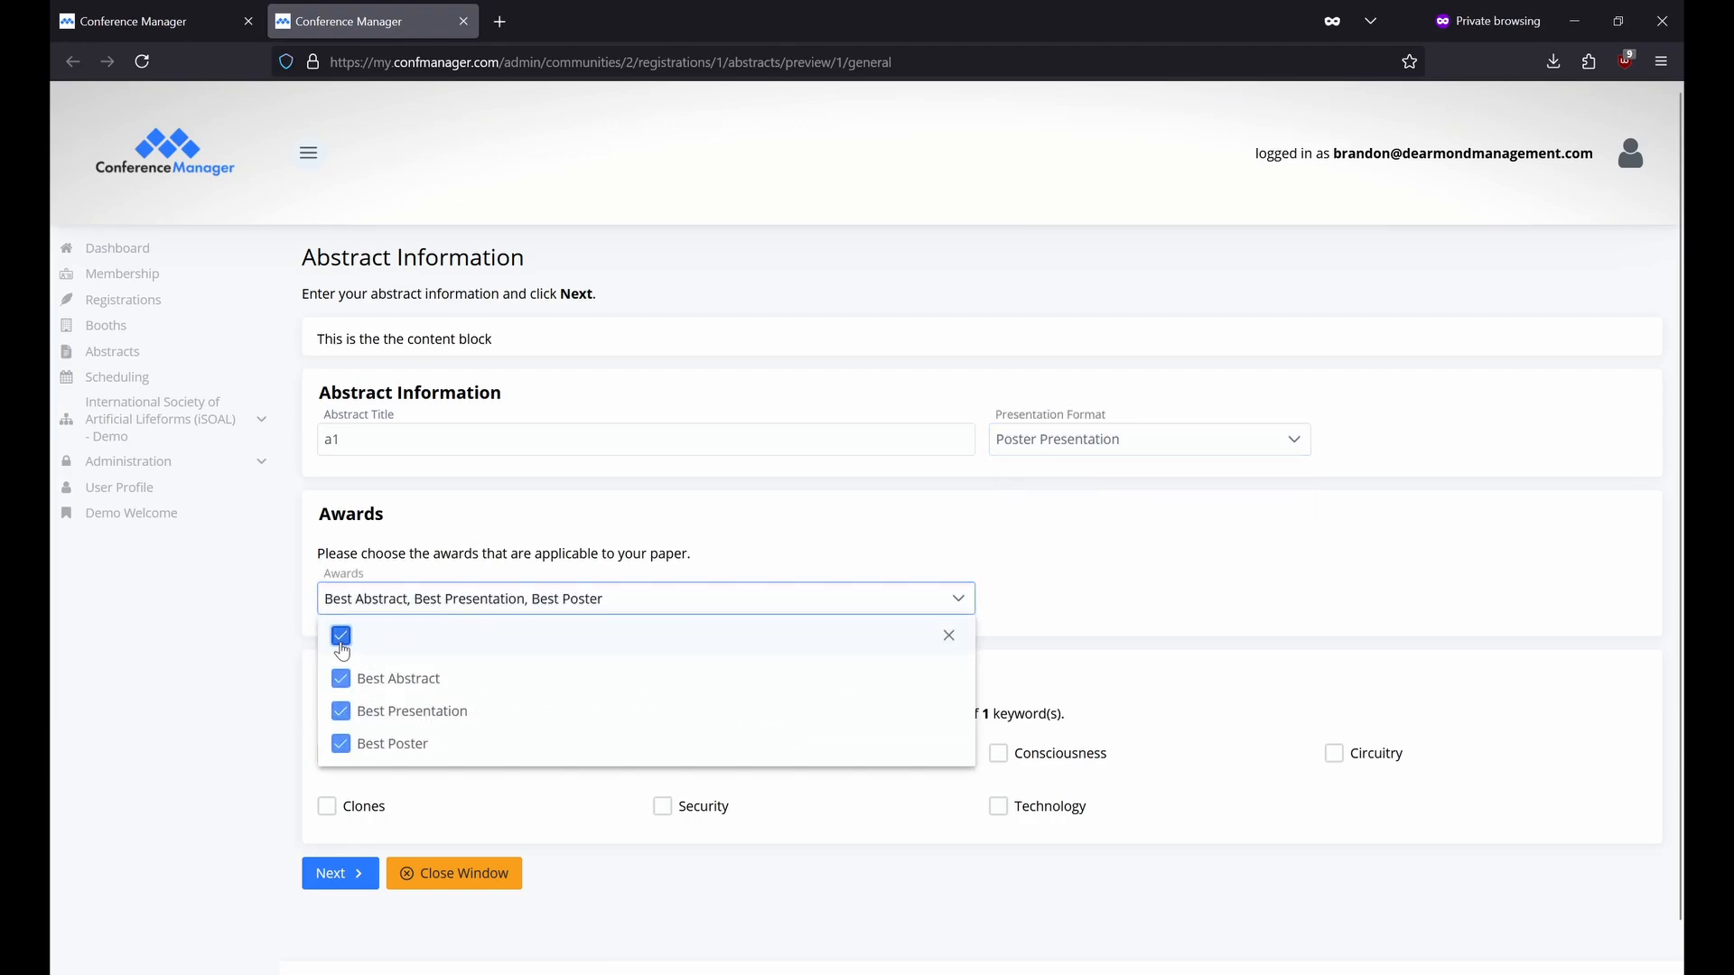
left_click(268, 665)
left_click_drag(533, 336, 303, 351)
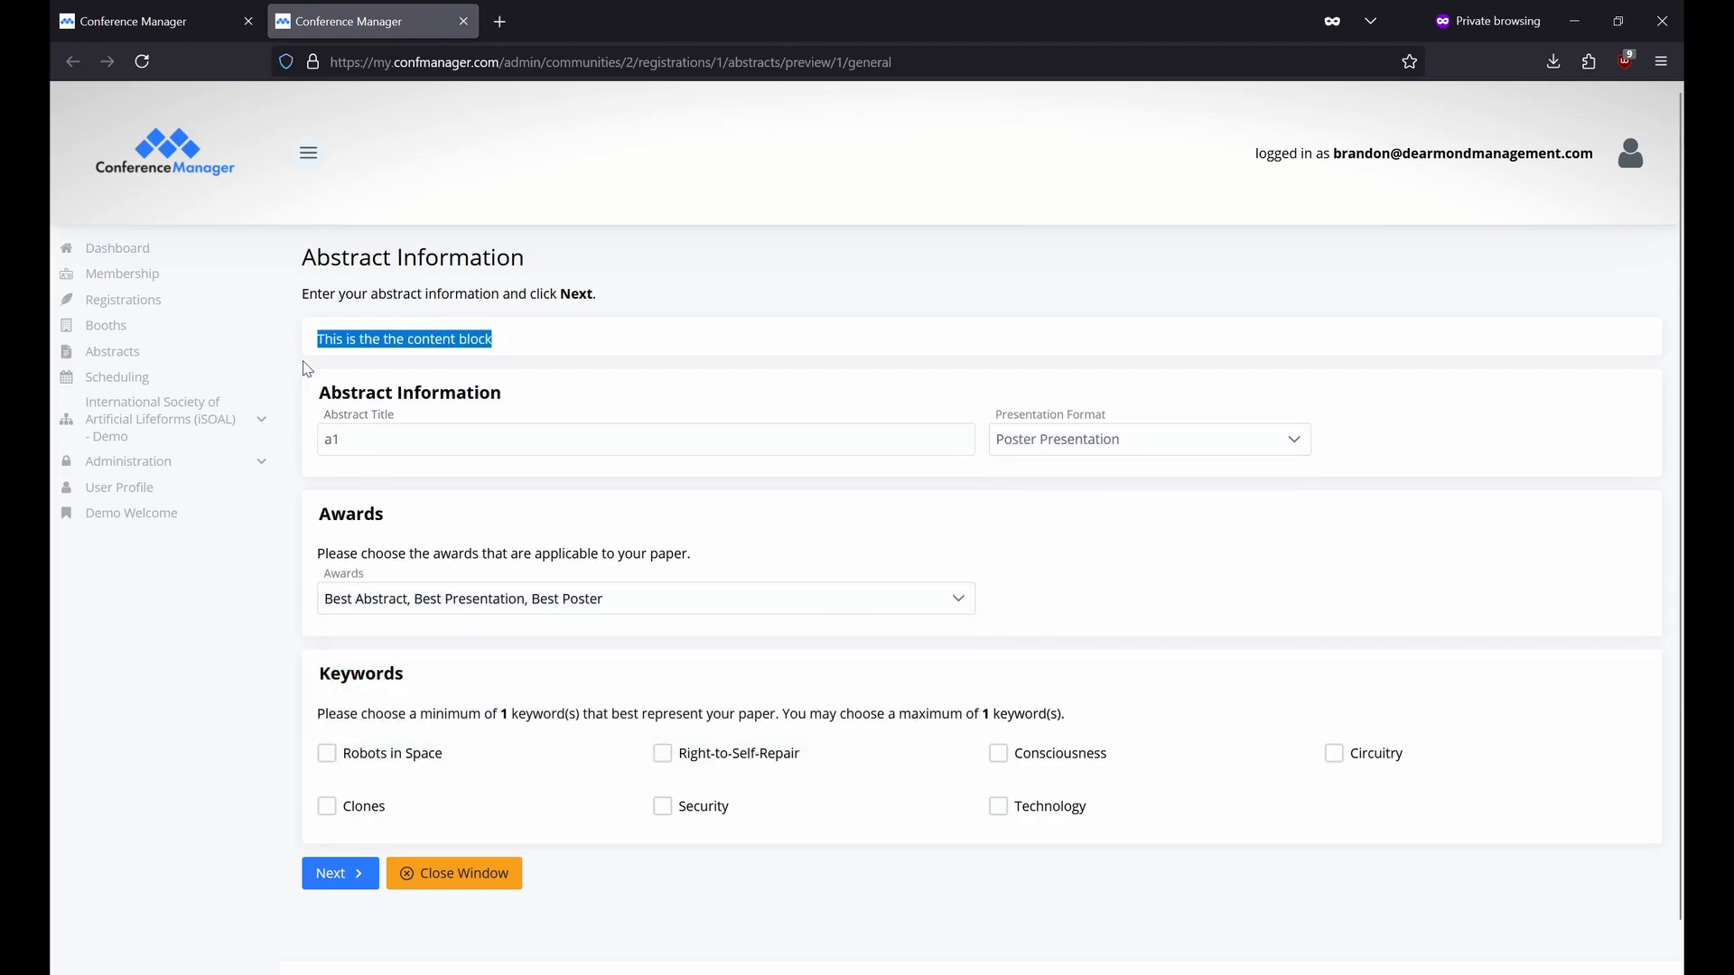
left_click(298, 737)
left_click(327, 753)
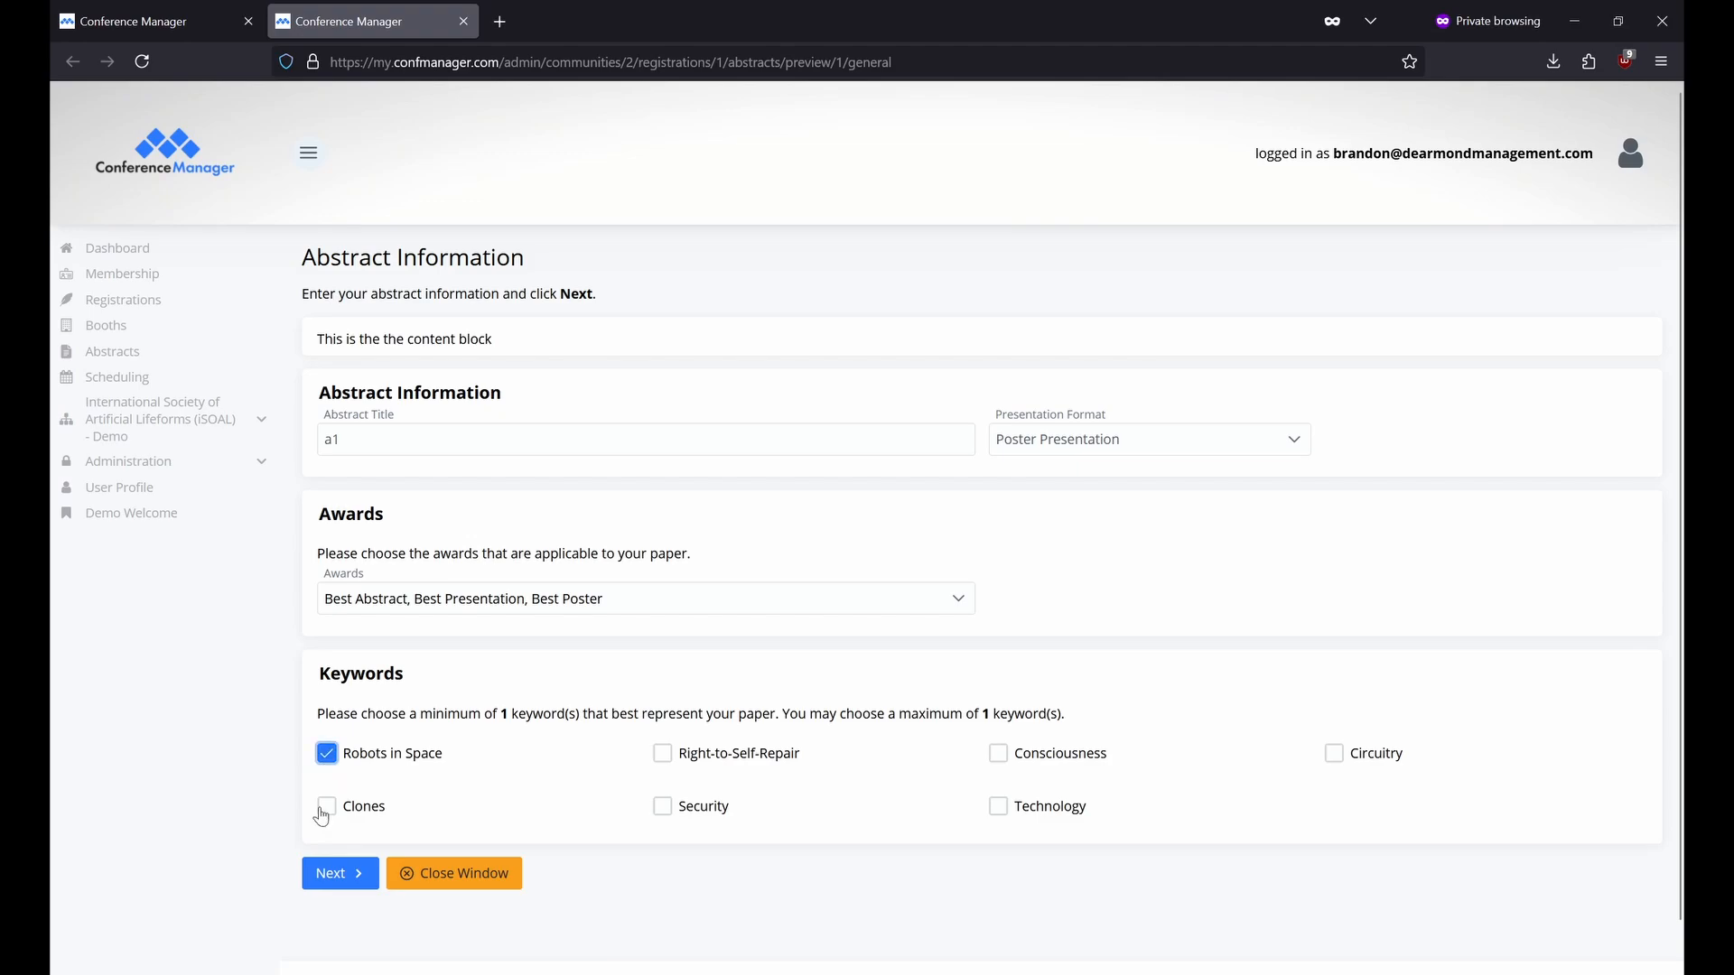
Add the Abstract Submission Fee ticket with quantity 1.
left_click(324, 882)
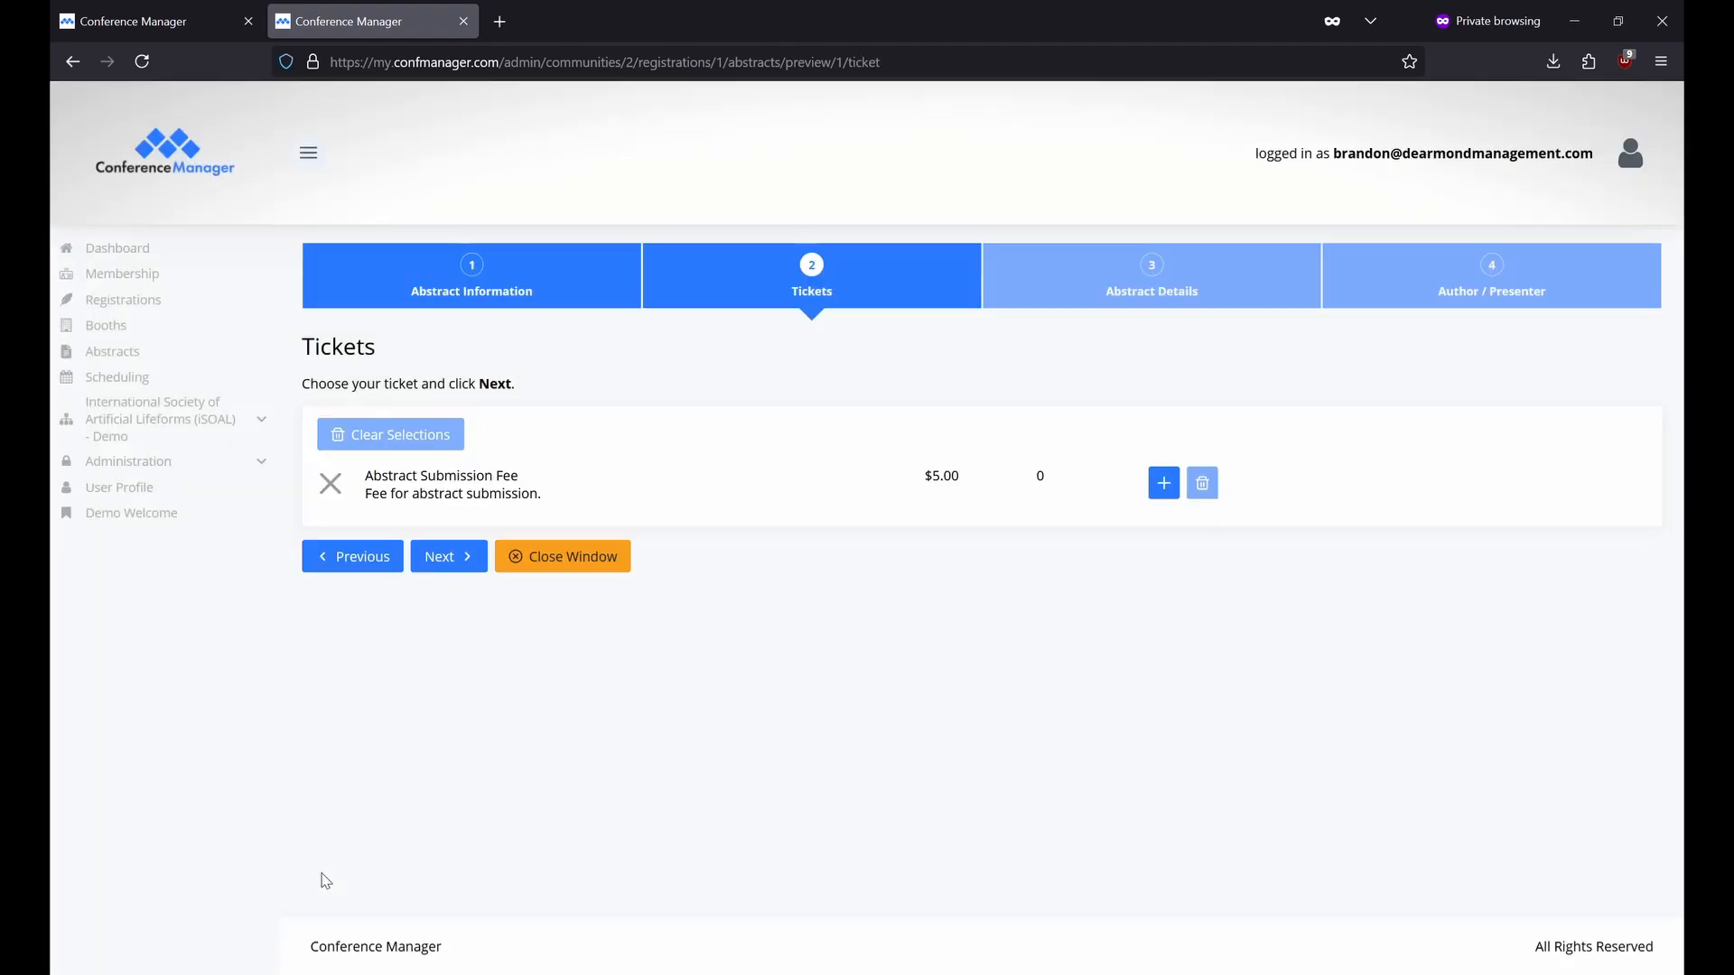
left_click(1164, 484)
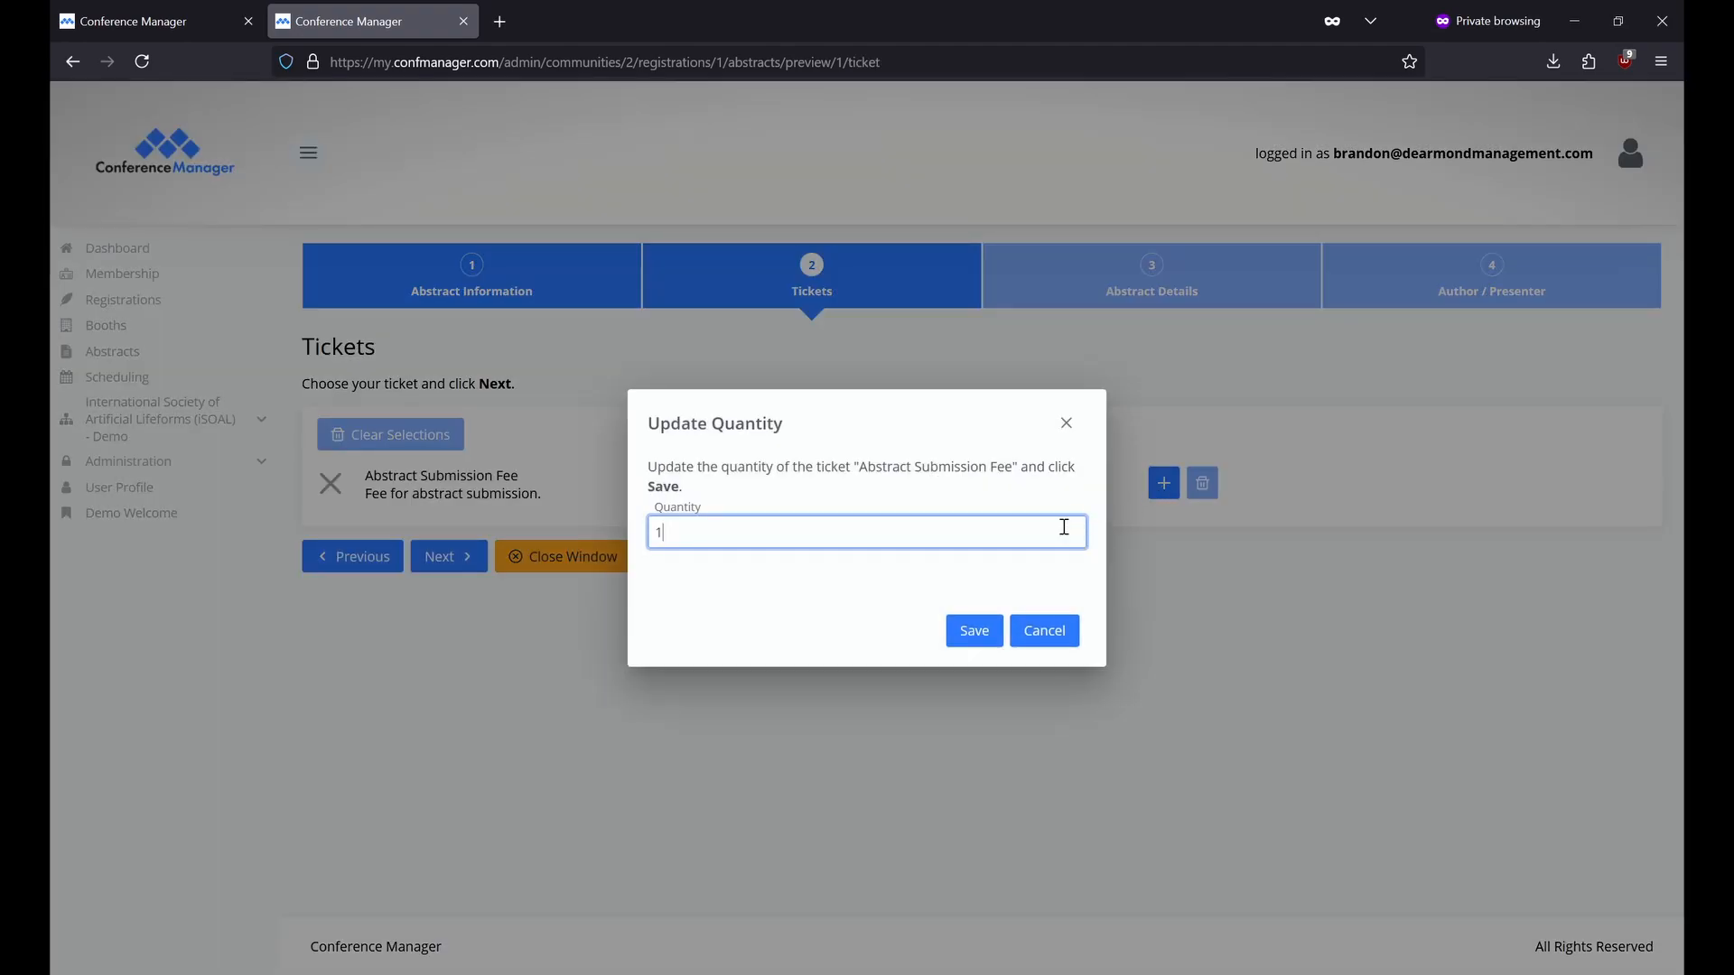
left_click(991, 644)
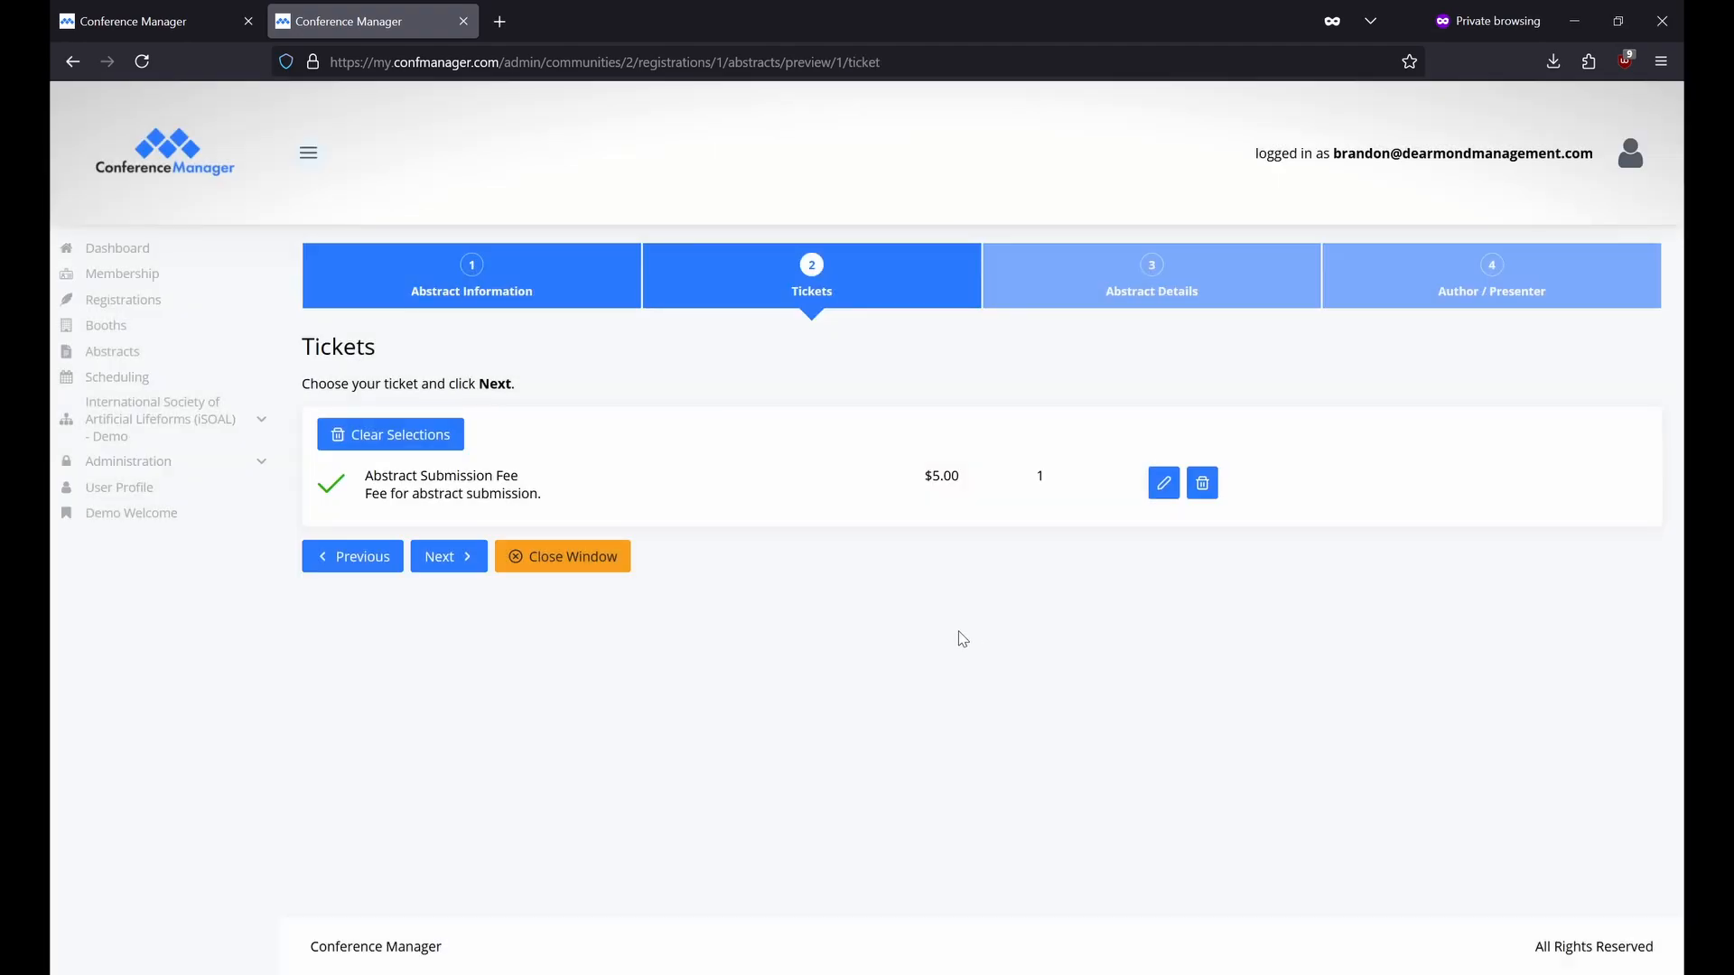
Enter 'x' as both the abstract details and the abstract summary.
left_click(456, 564)
scroll(461, 566, "down", 1)
left_click(496, 583)
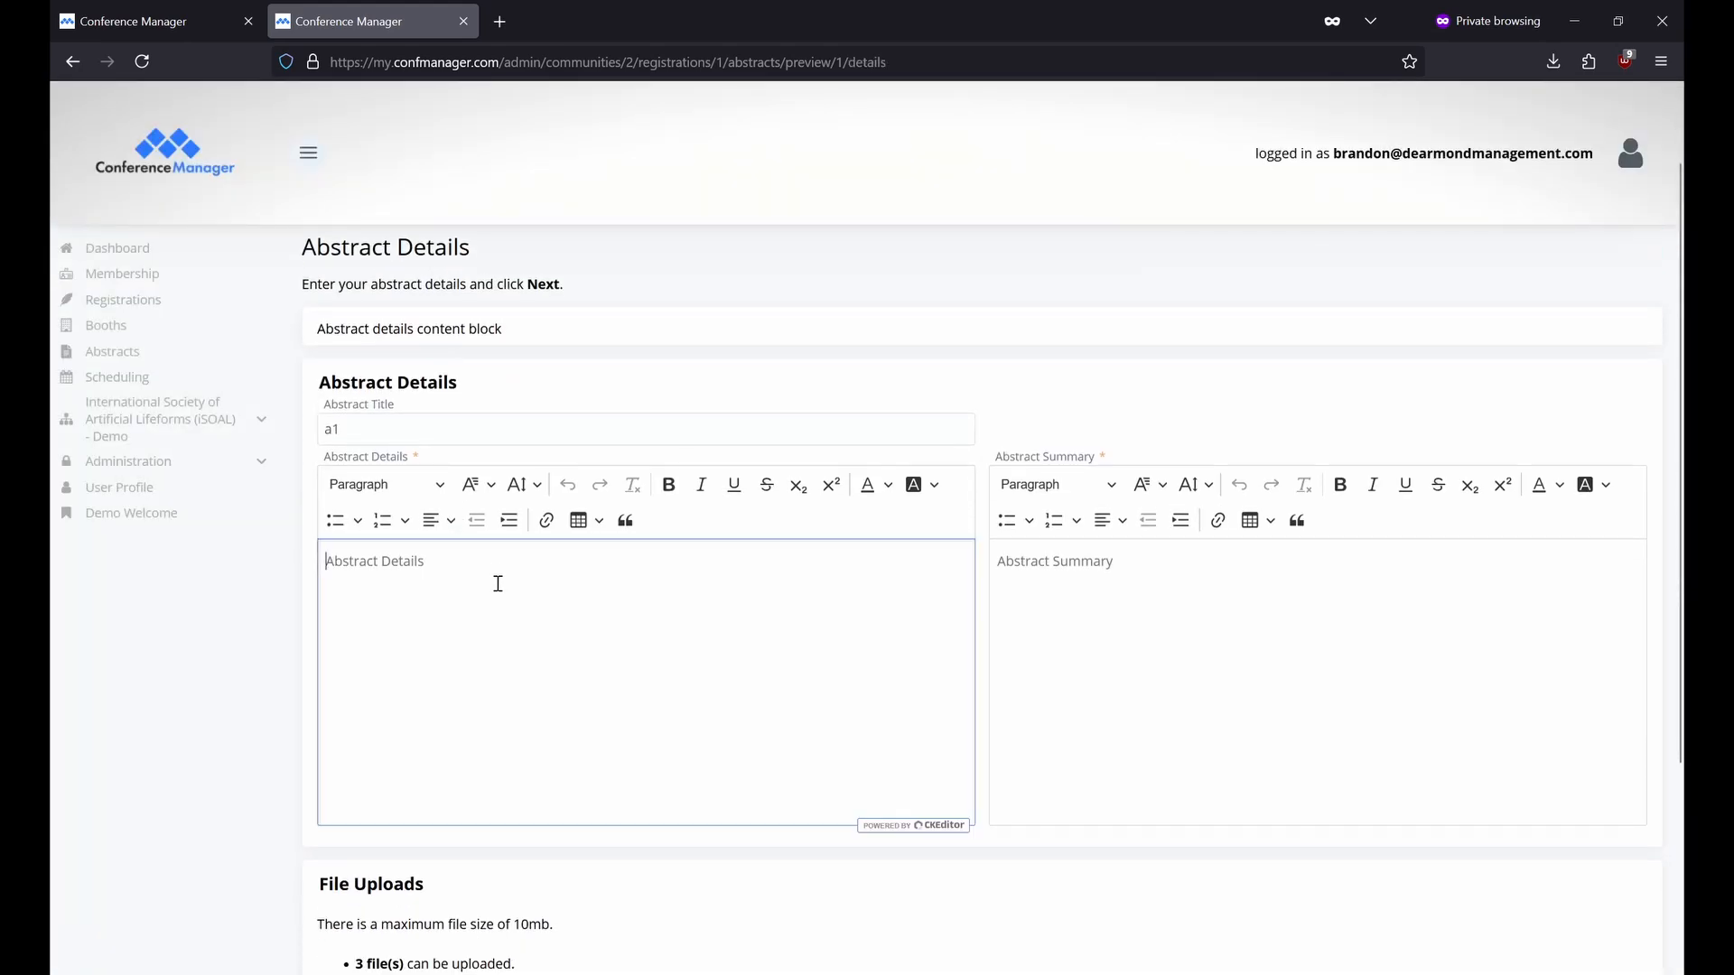
type("x")
left_click(1075, 616)
type("x")
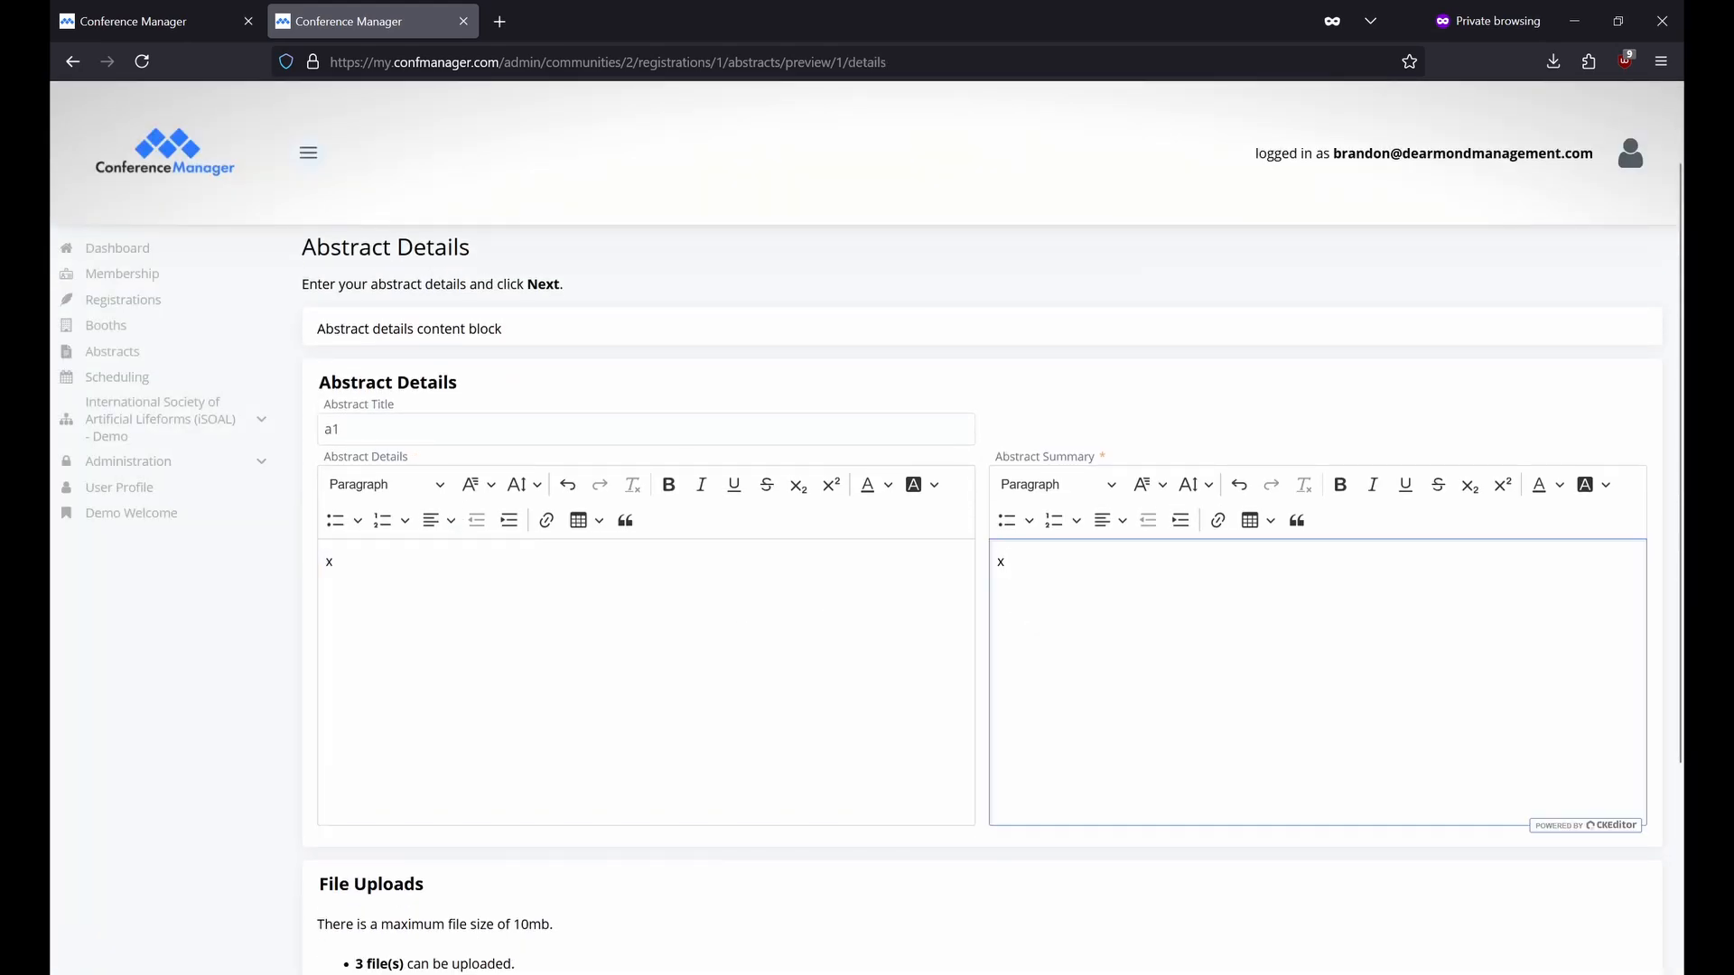
scroll(1076, 615, "down", 3)
Upload a supporting file labelled Abstract Supplement.
left_click(425, 759)
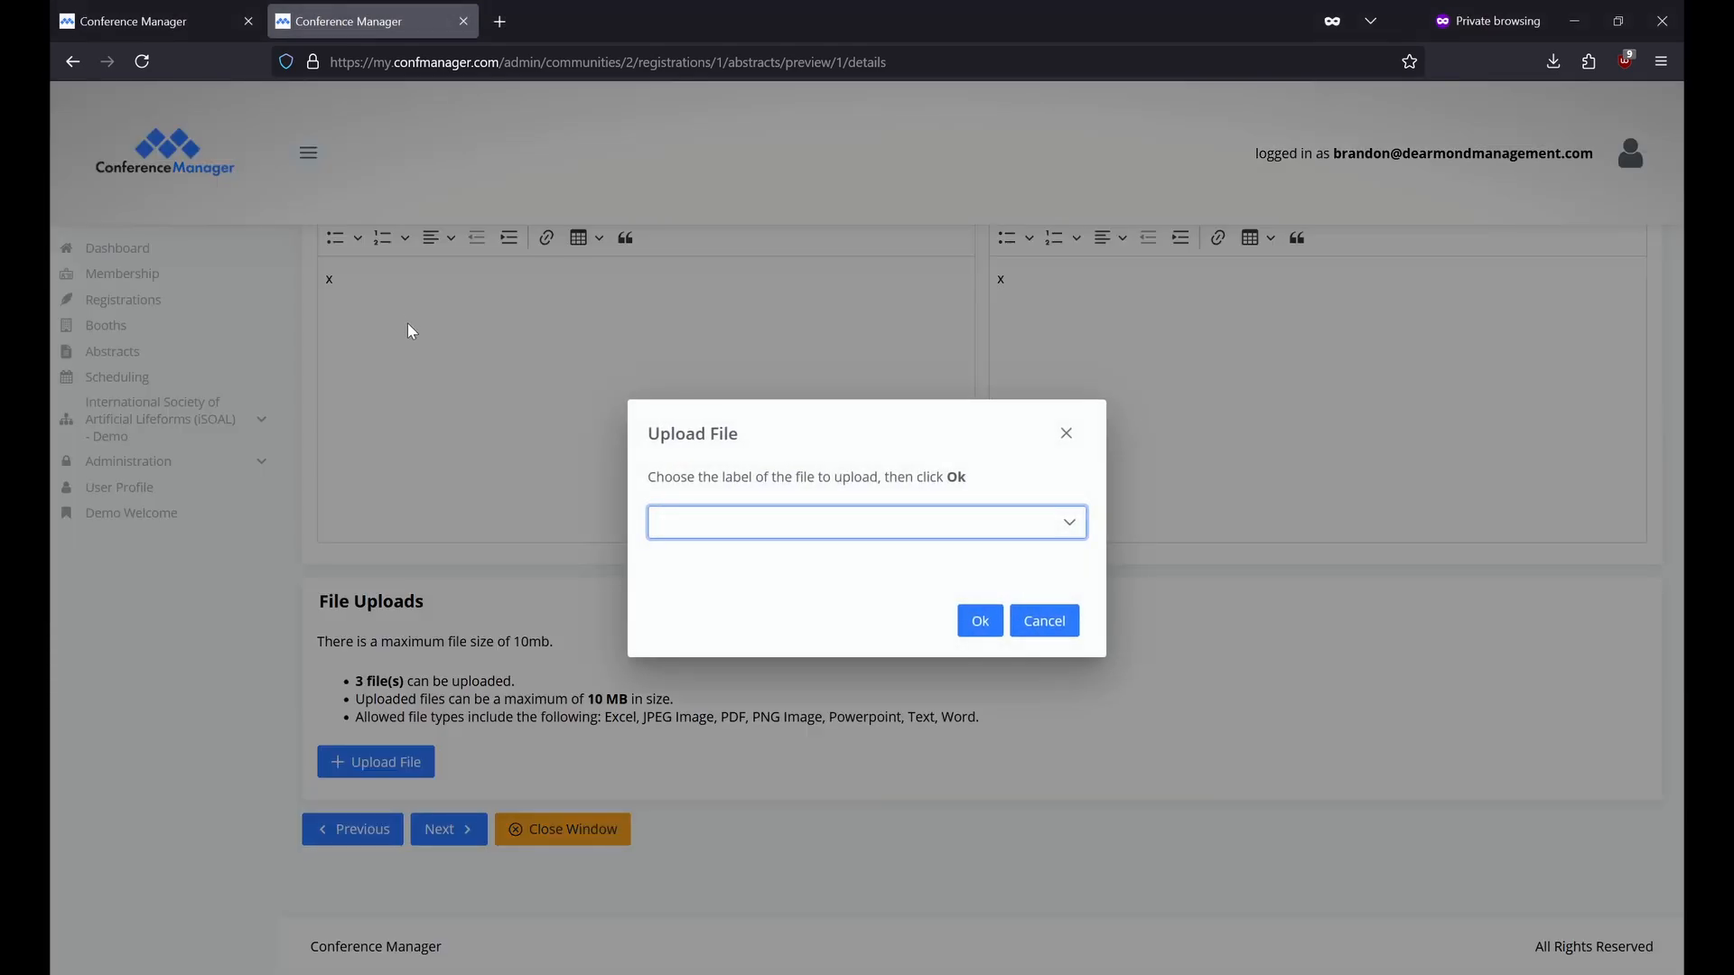
left_click(978, 528)
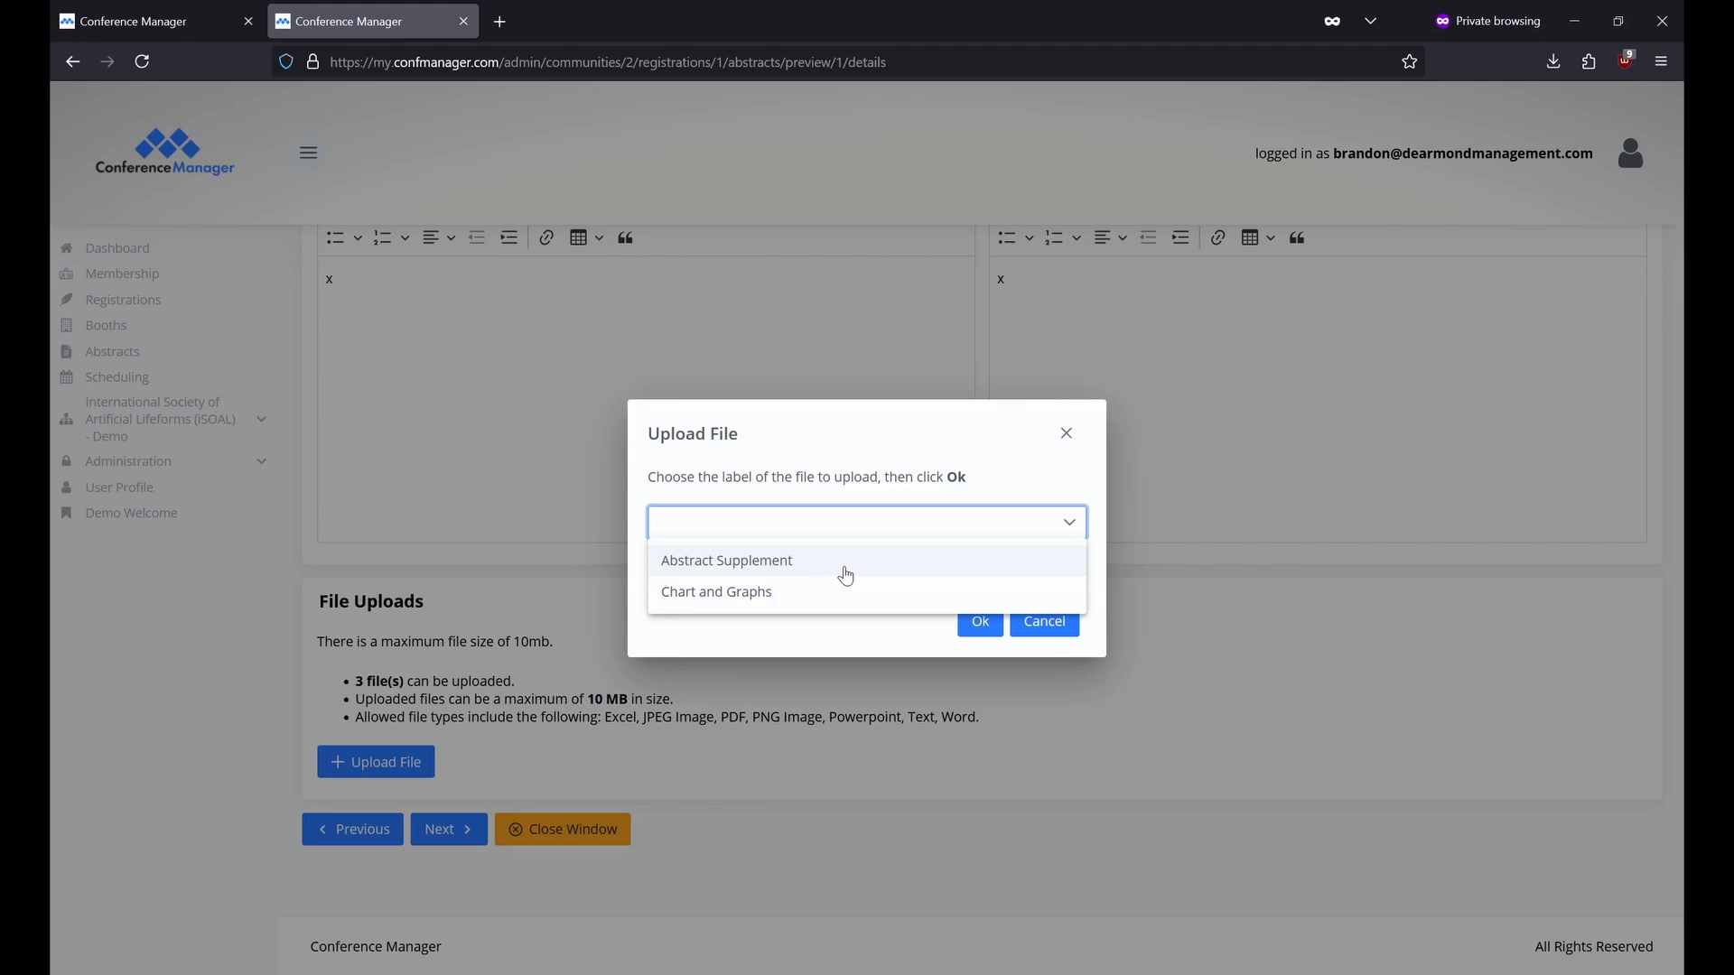
left_click(847, 575)
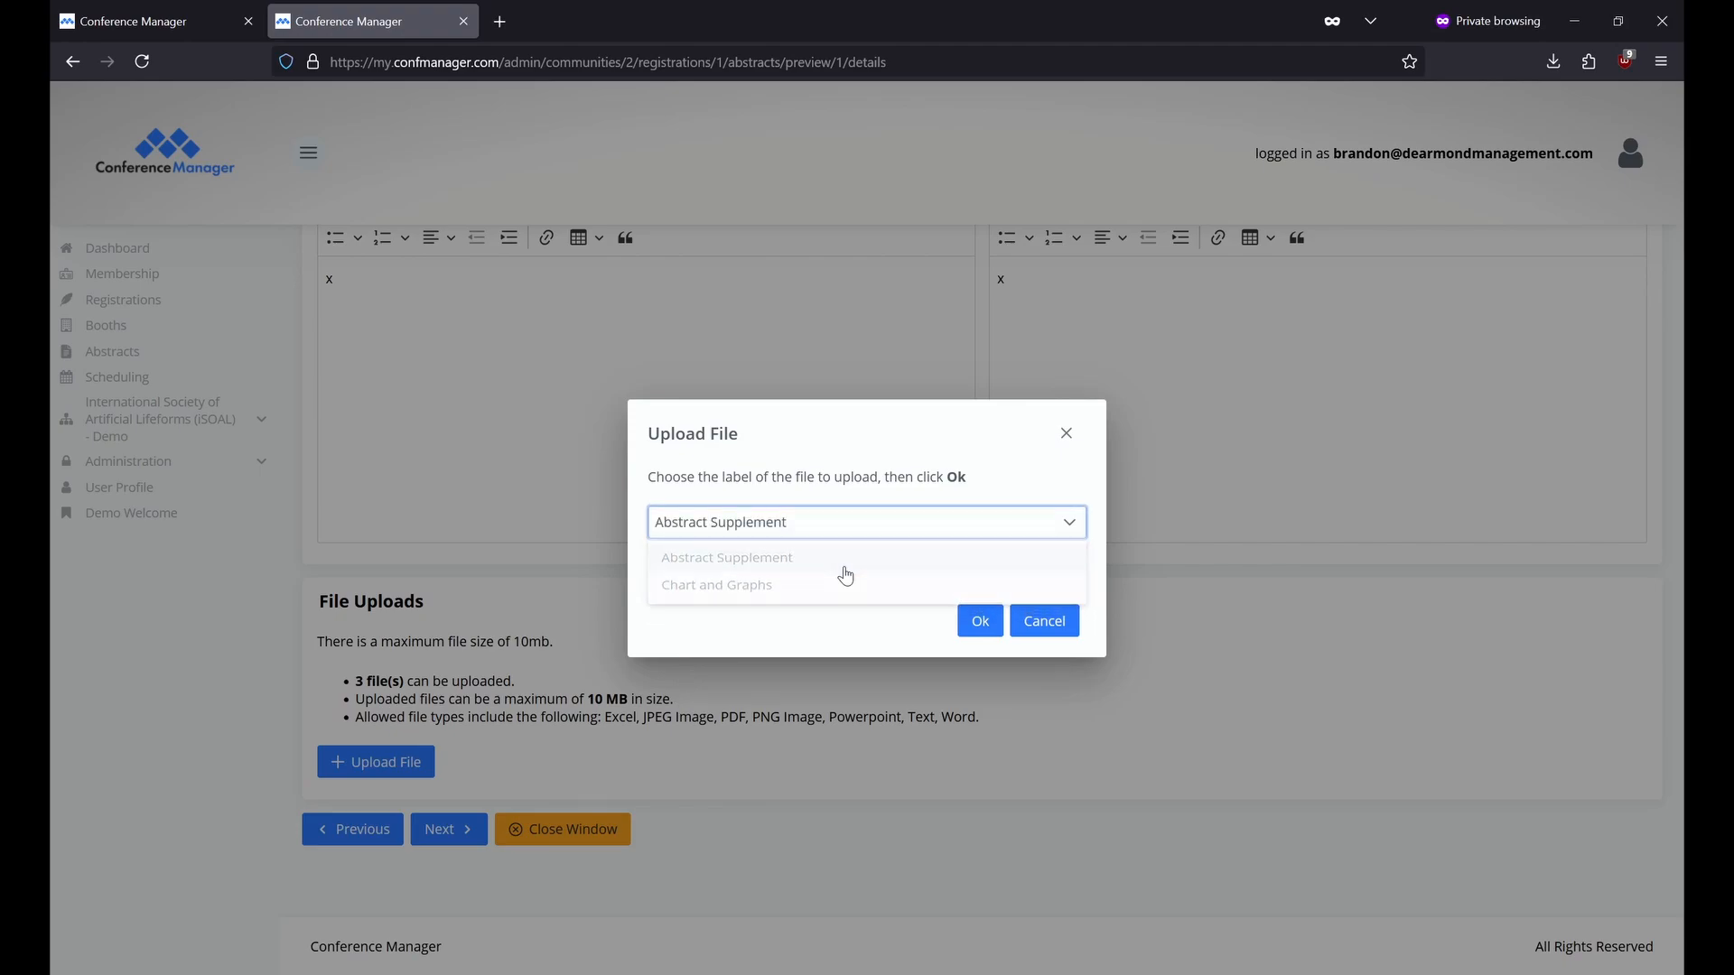
left_click(967, 624)
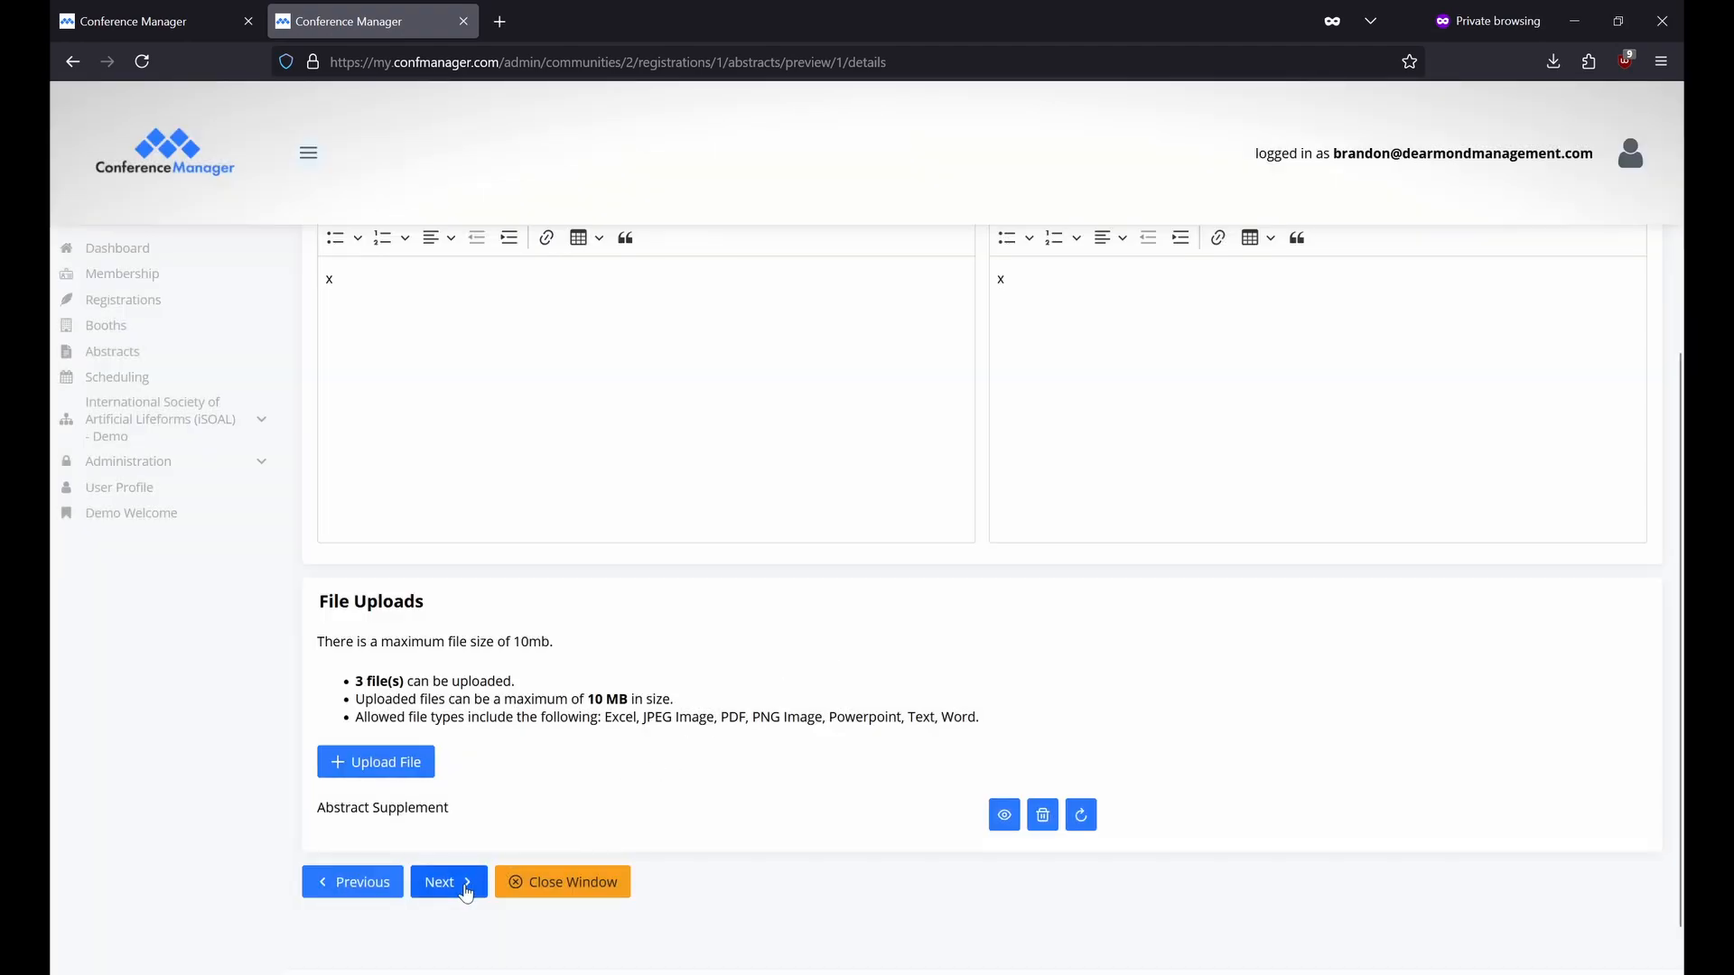
Mark the submitter as both author and presenter on the Author / Presenter step.
left_click(468, 895)
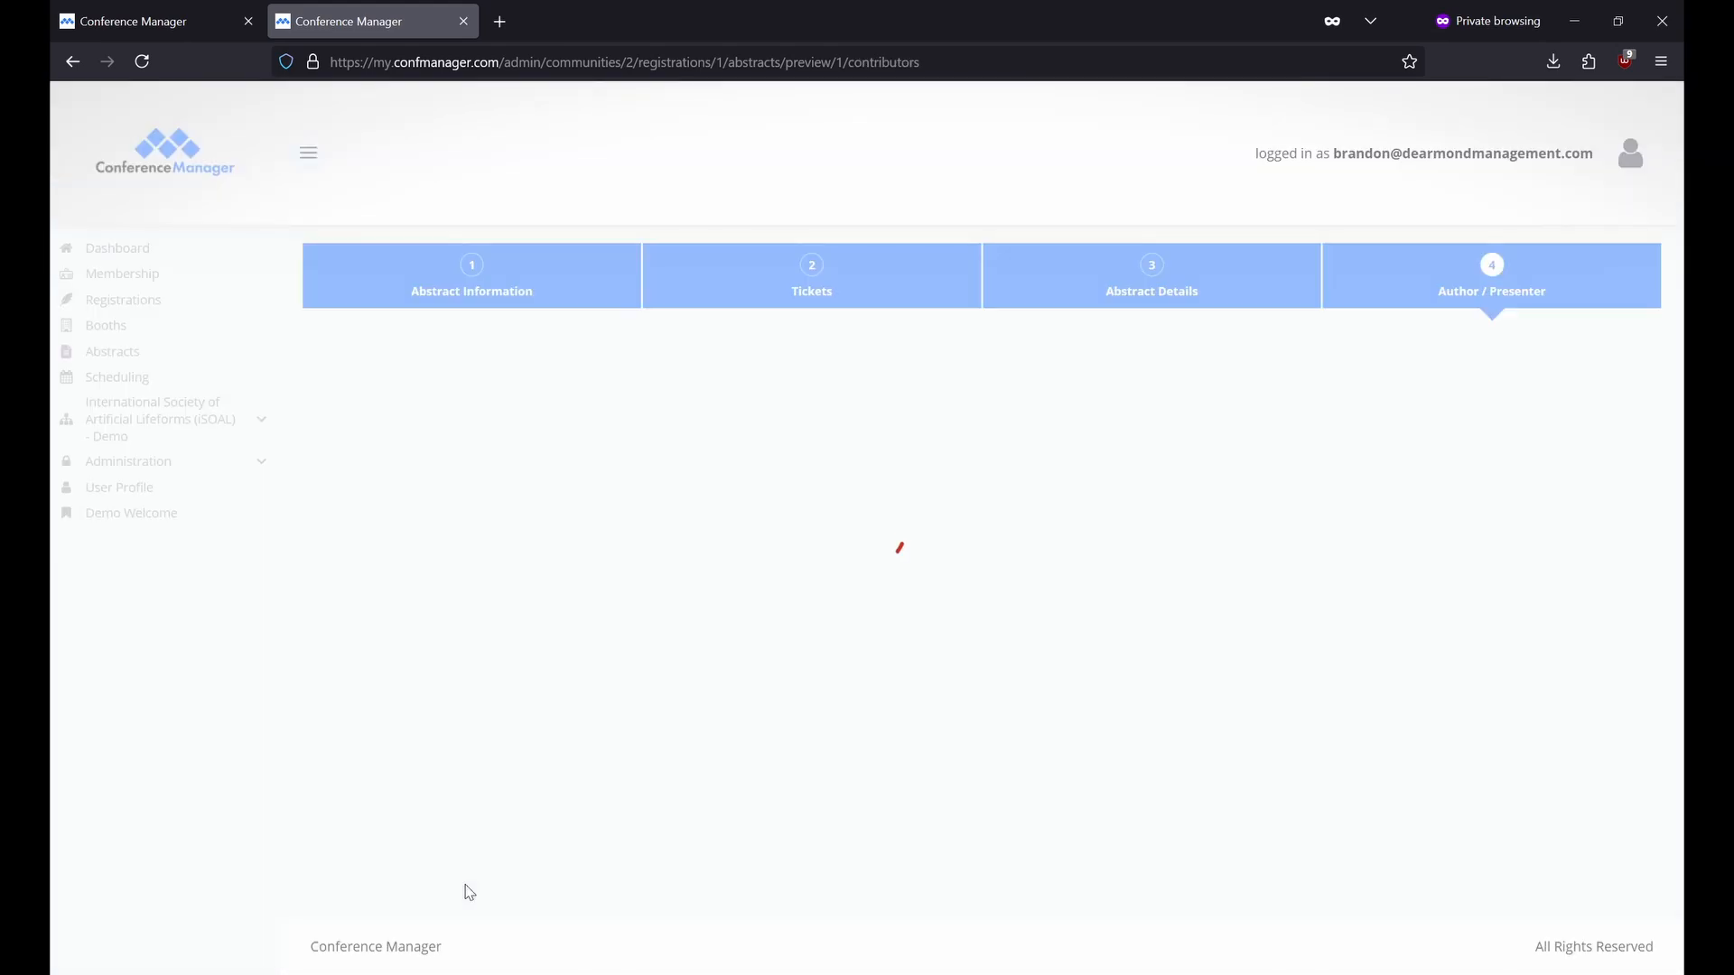
left_click(334, 515)
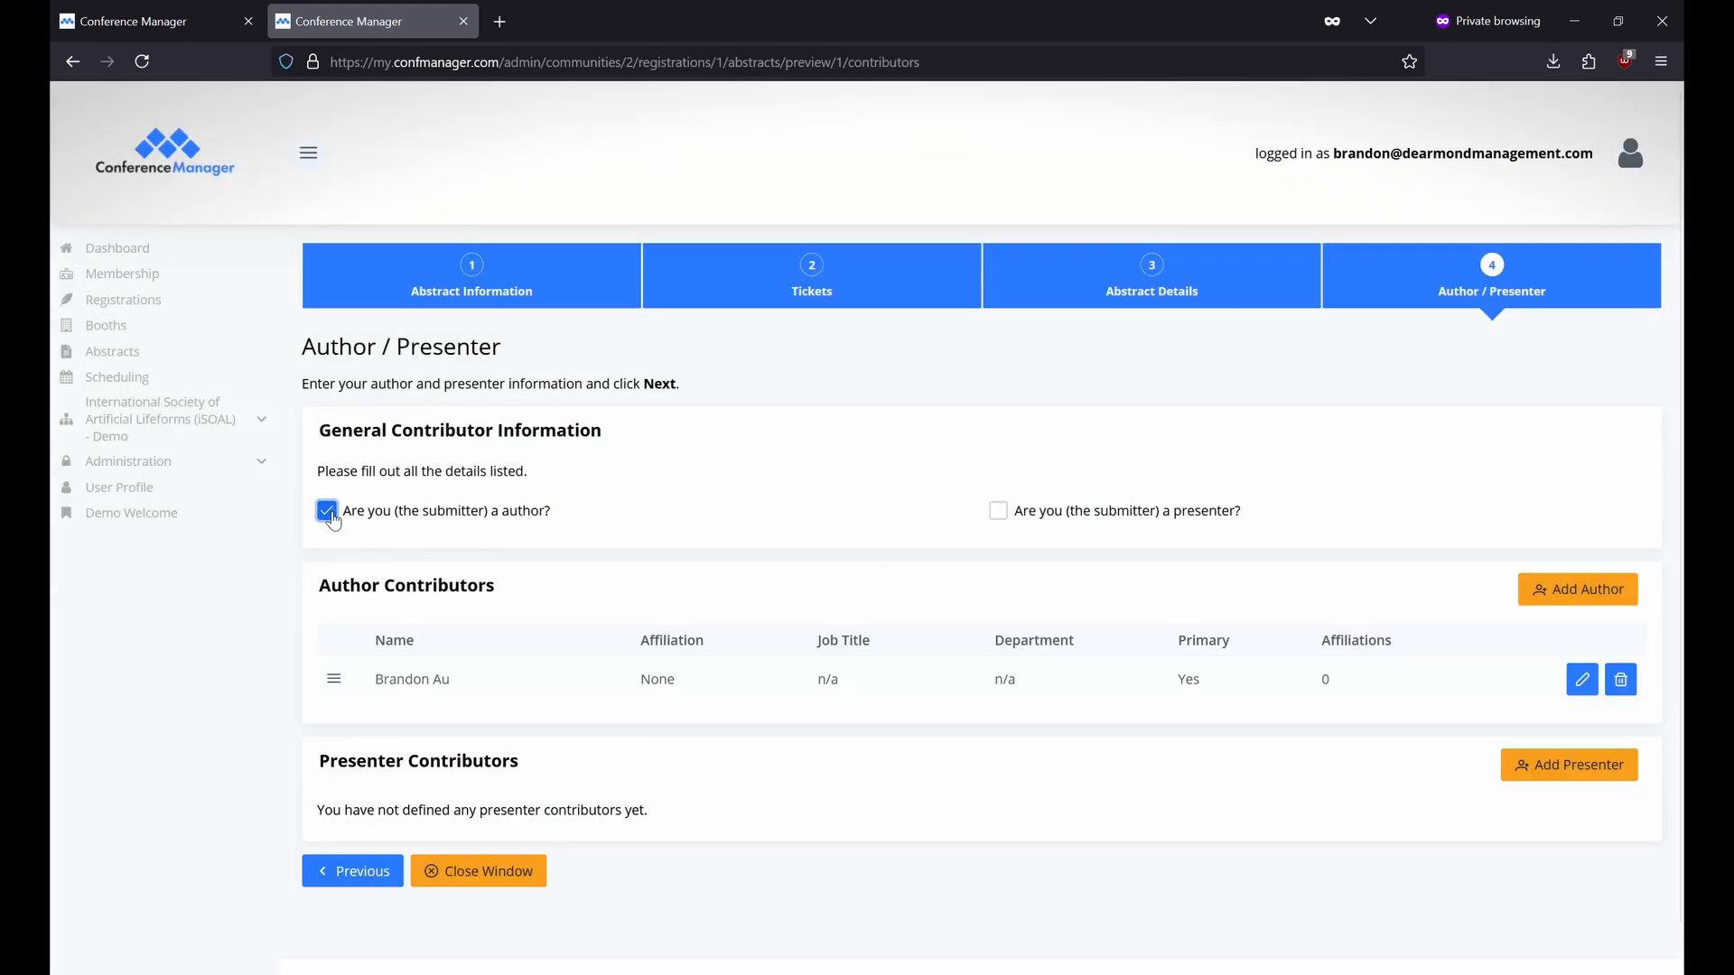
left_click(998, 515)
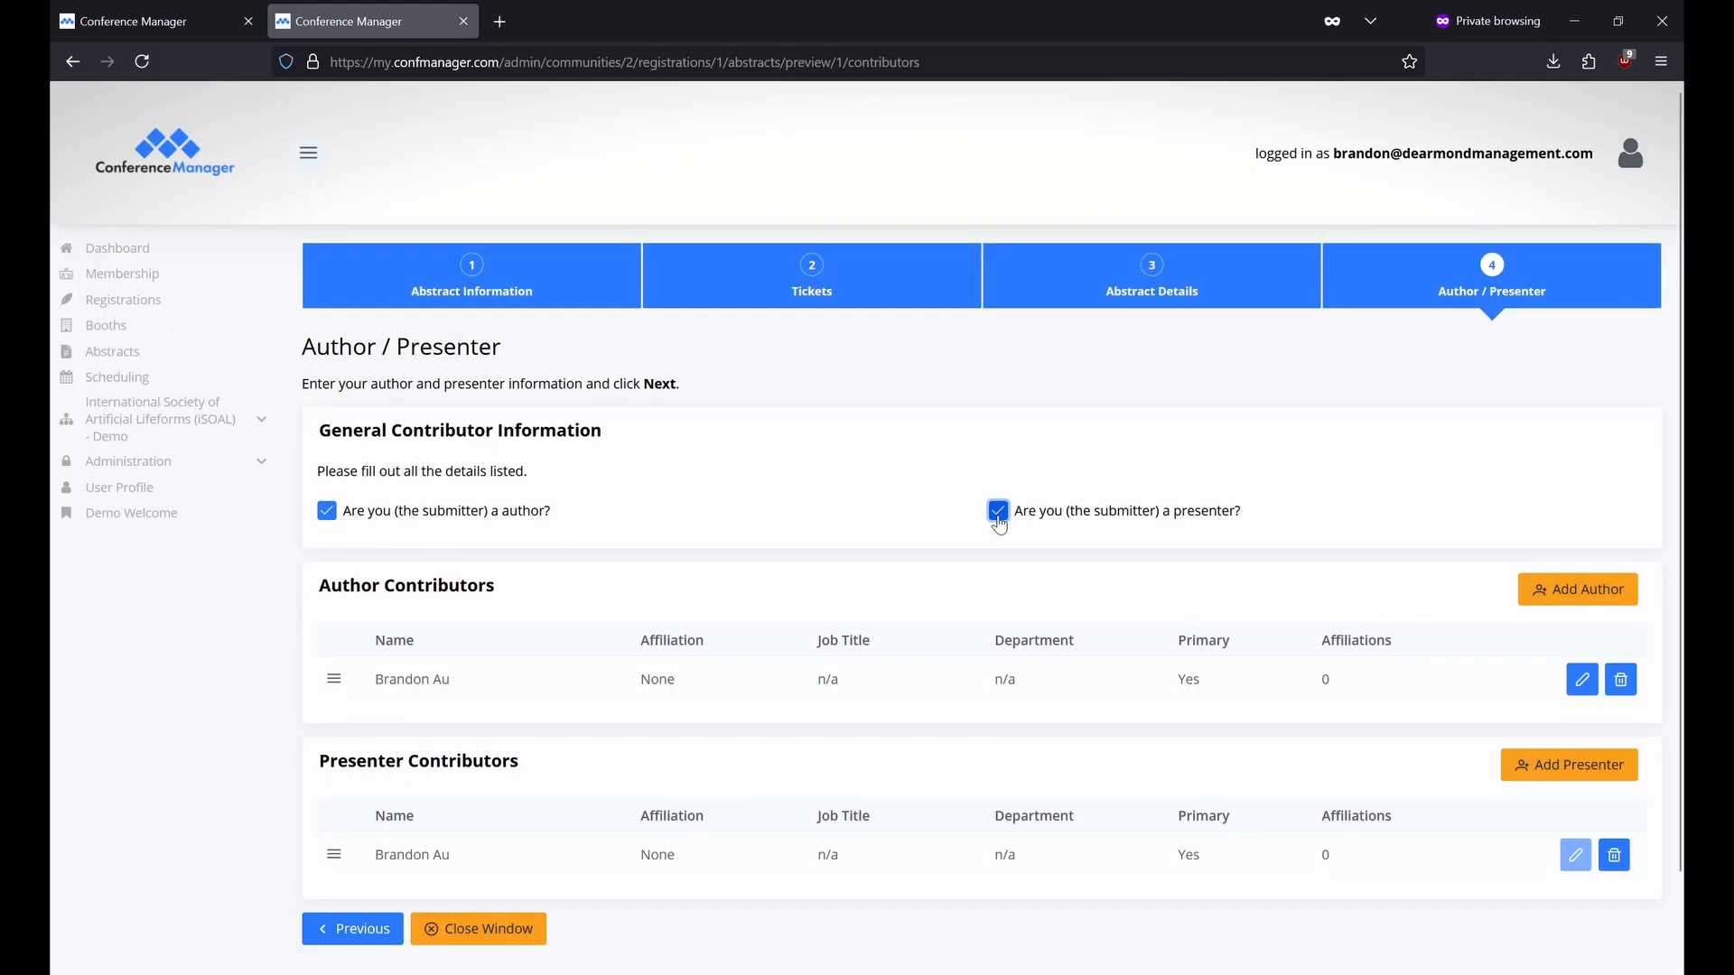
Search users by a surname for another author, begin a new profile, then cancel it.
left_click(1536, 594)
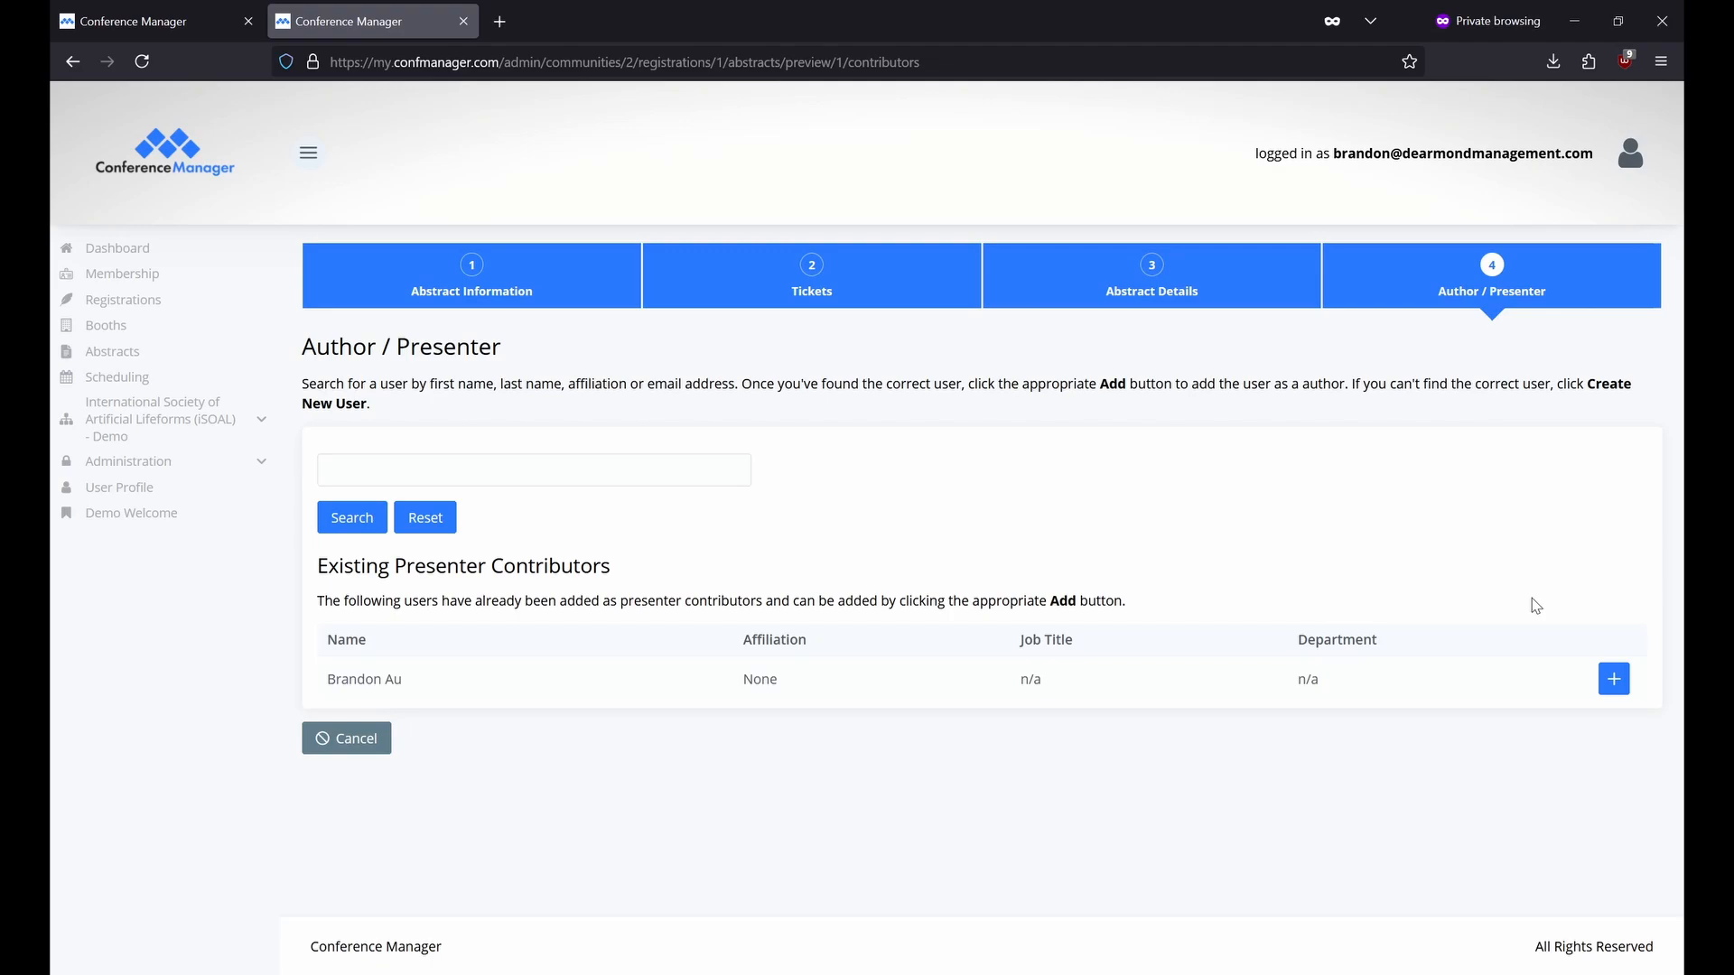
left_click(716, 470)
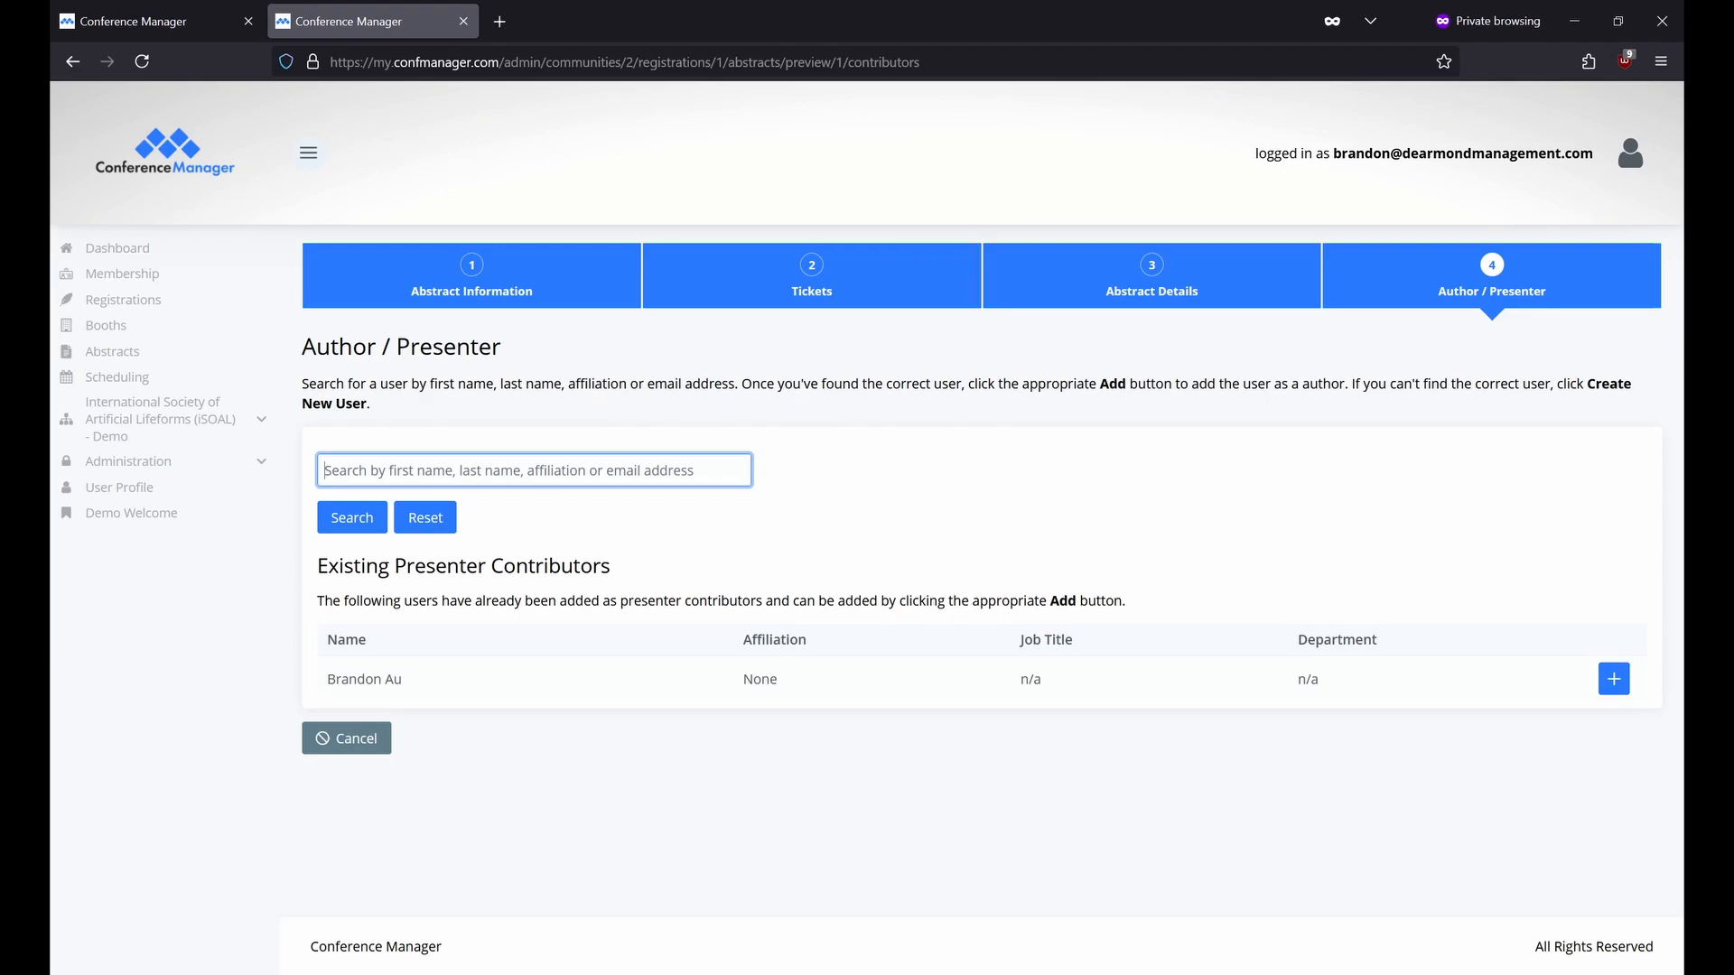
type("Marischal")
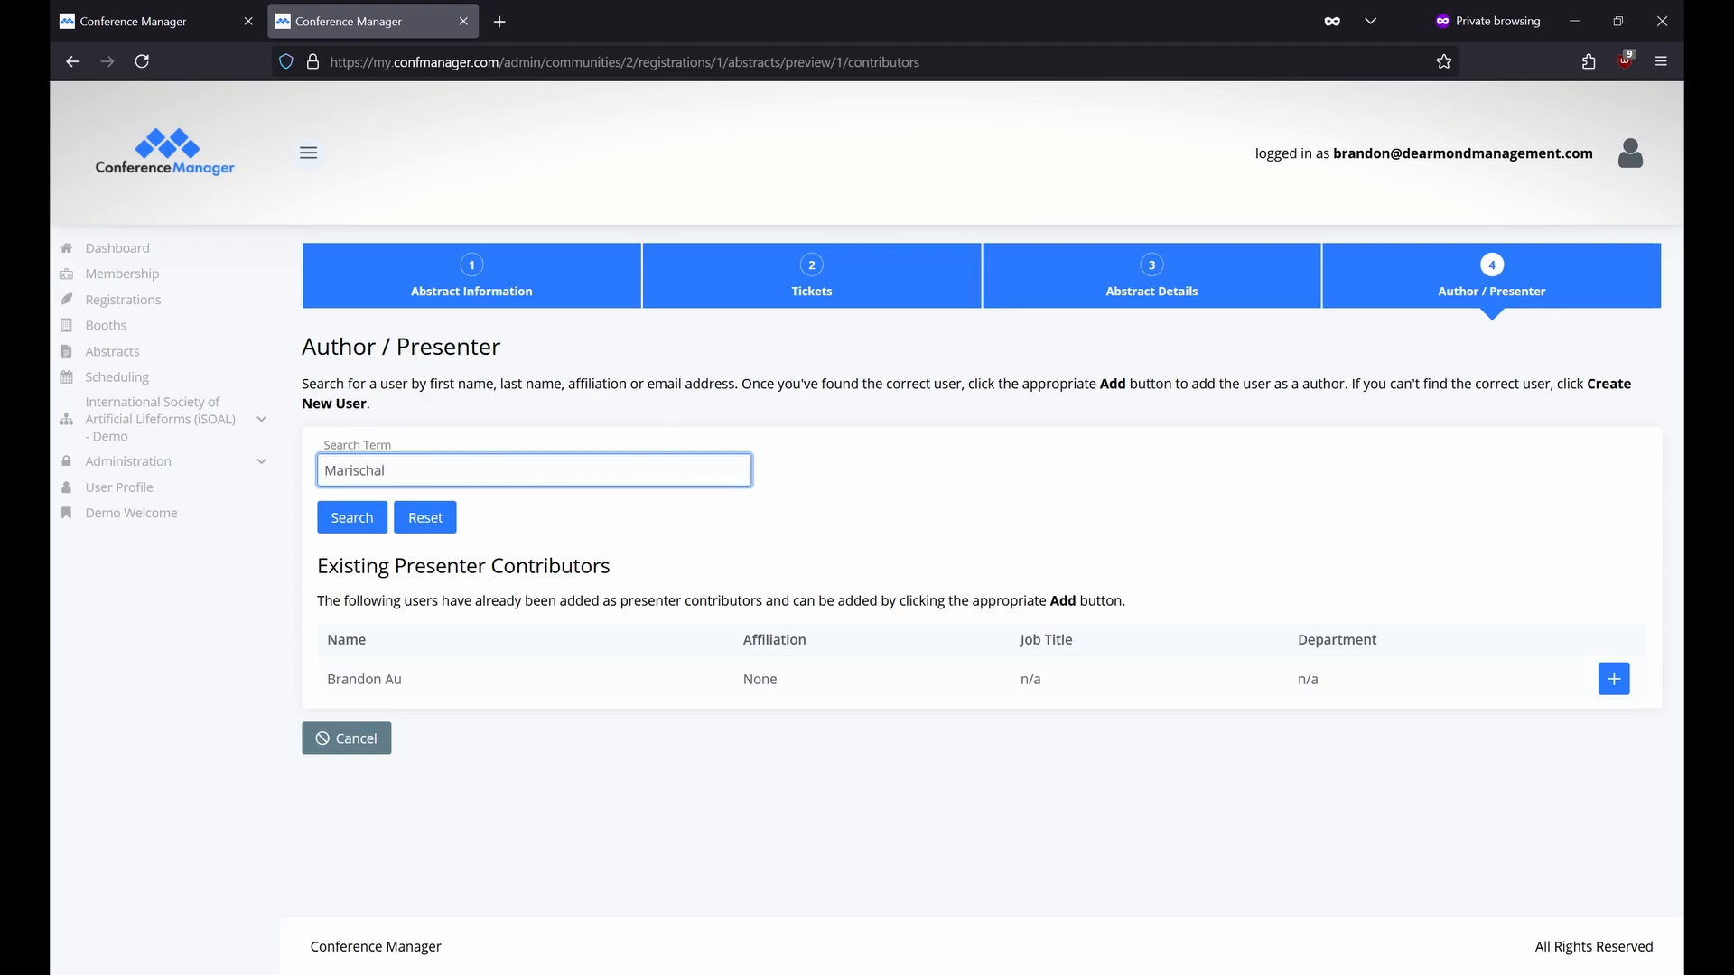
left_click(375, 517)
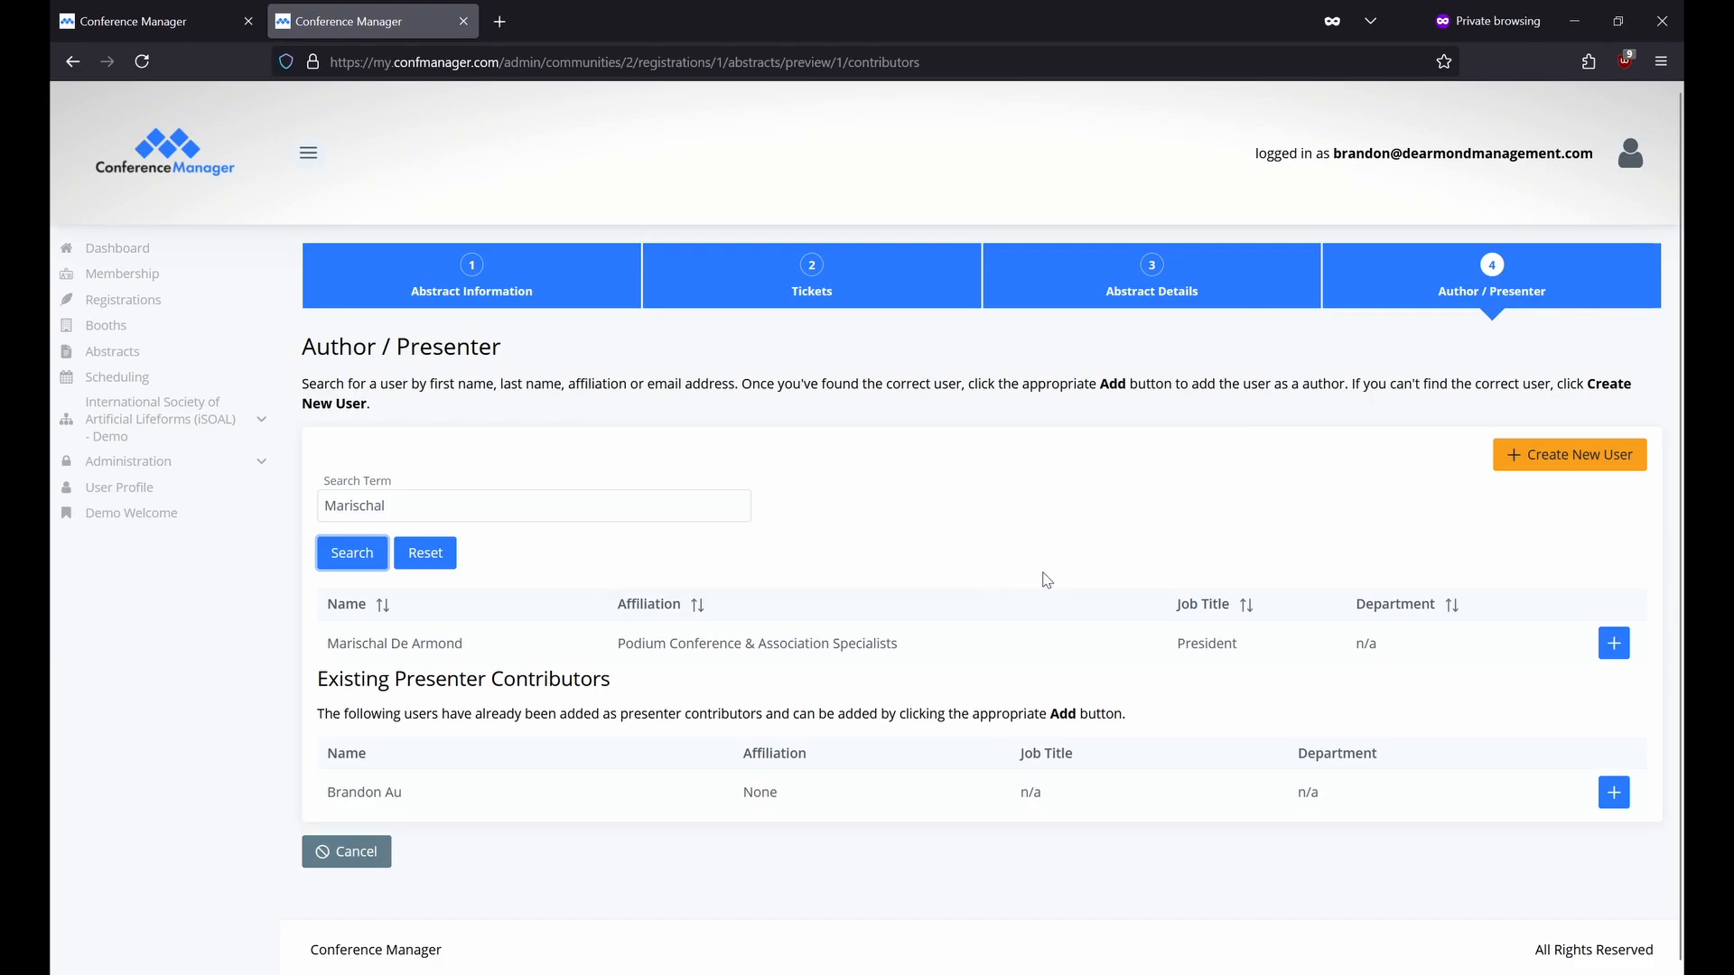
left_click(1546, 456)
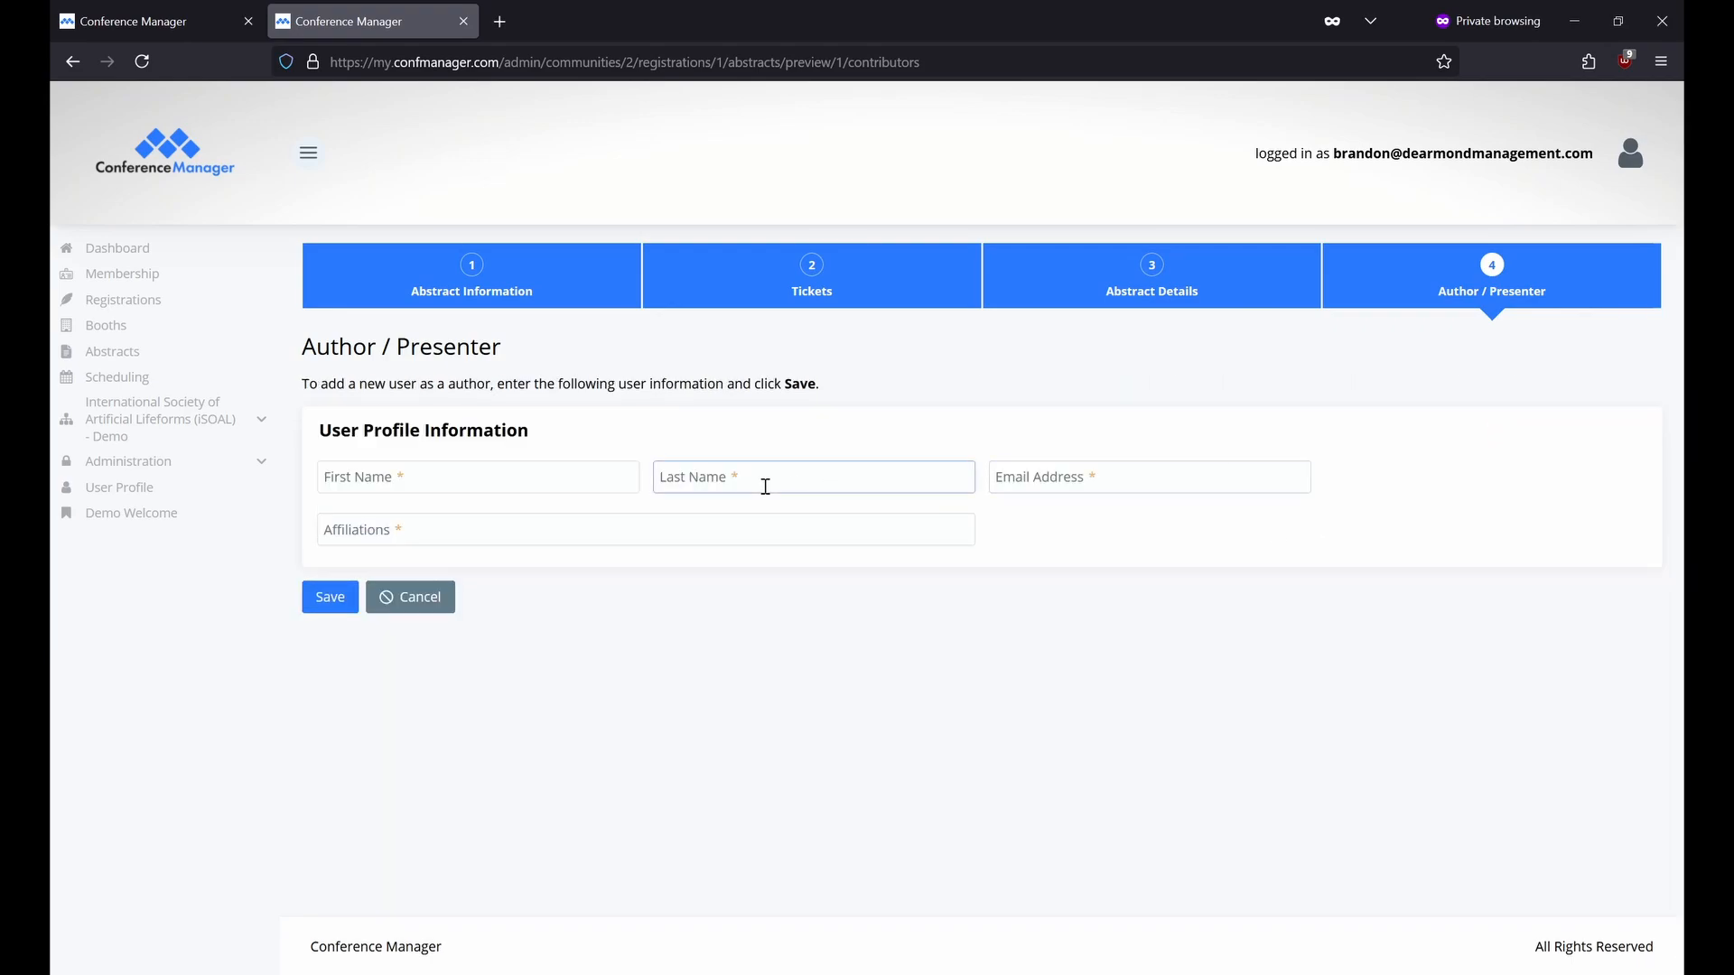
left_click(538, 490)
left_click(728, 476)
left_click(1108, 479)
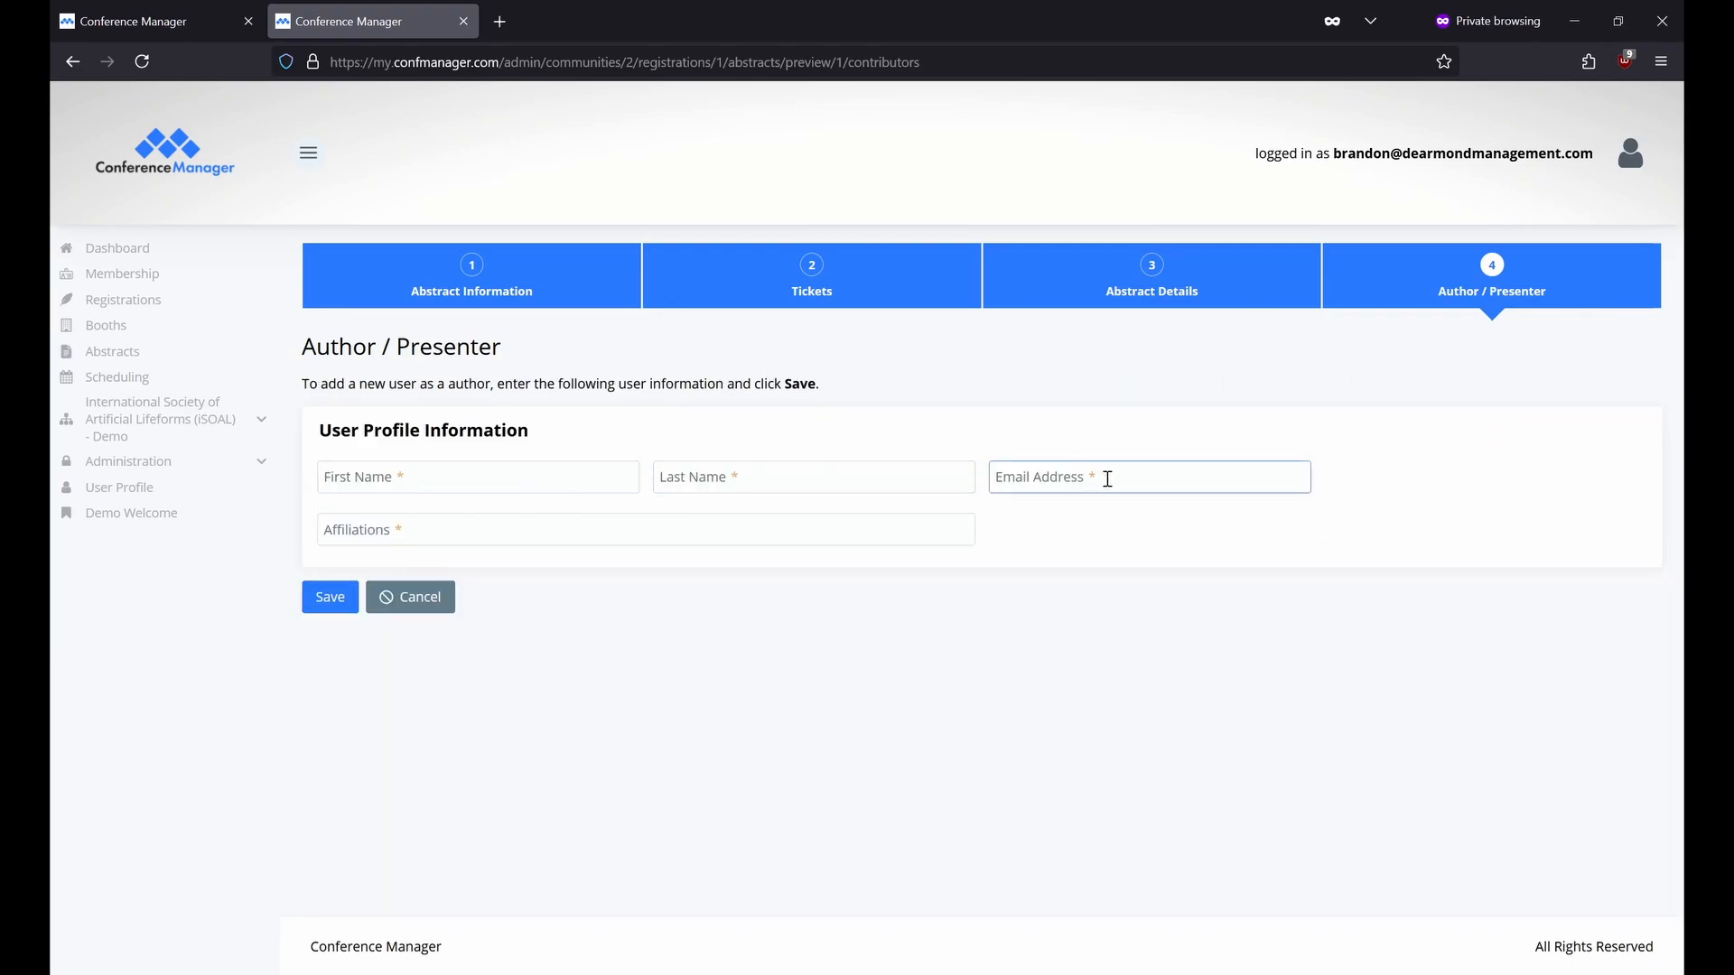
left_click(840, 522)
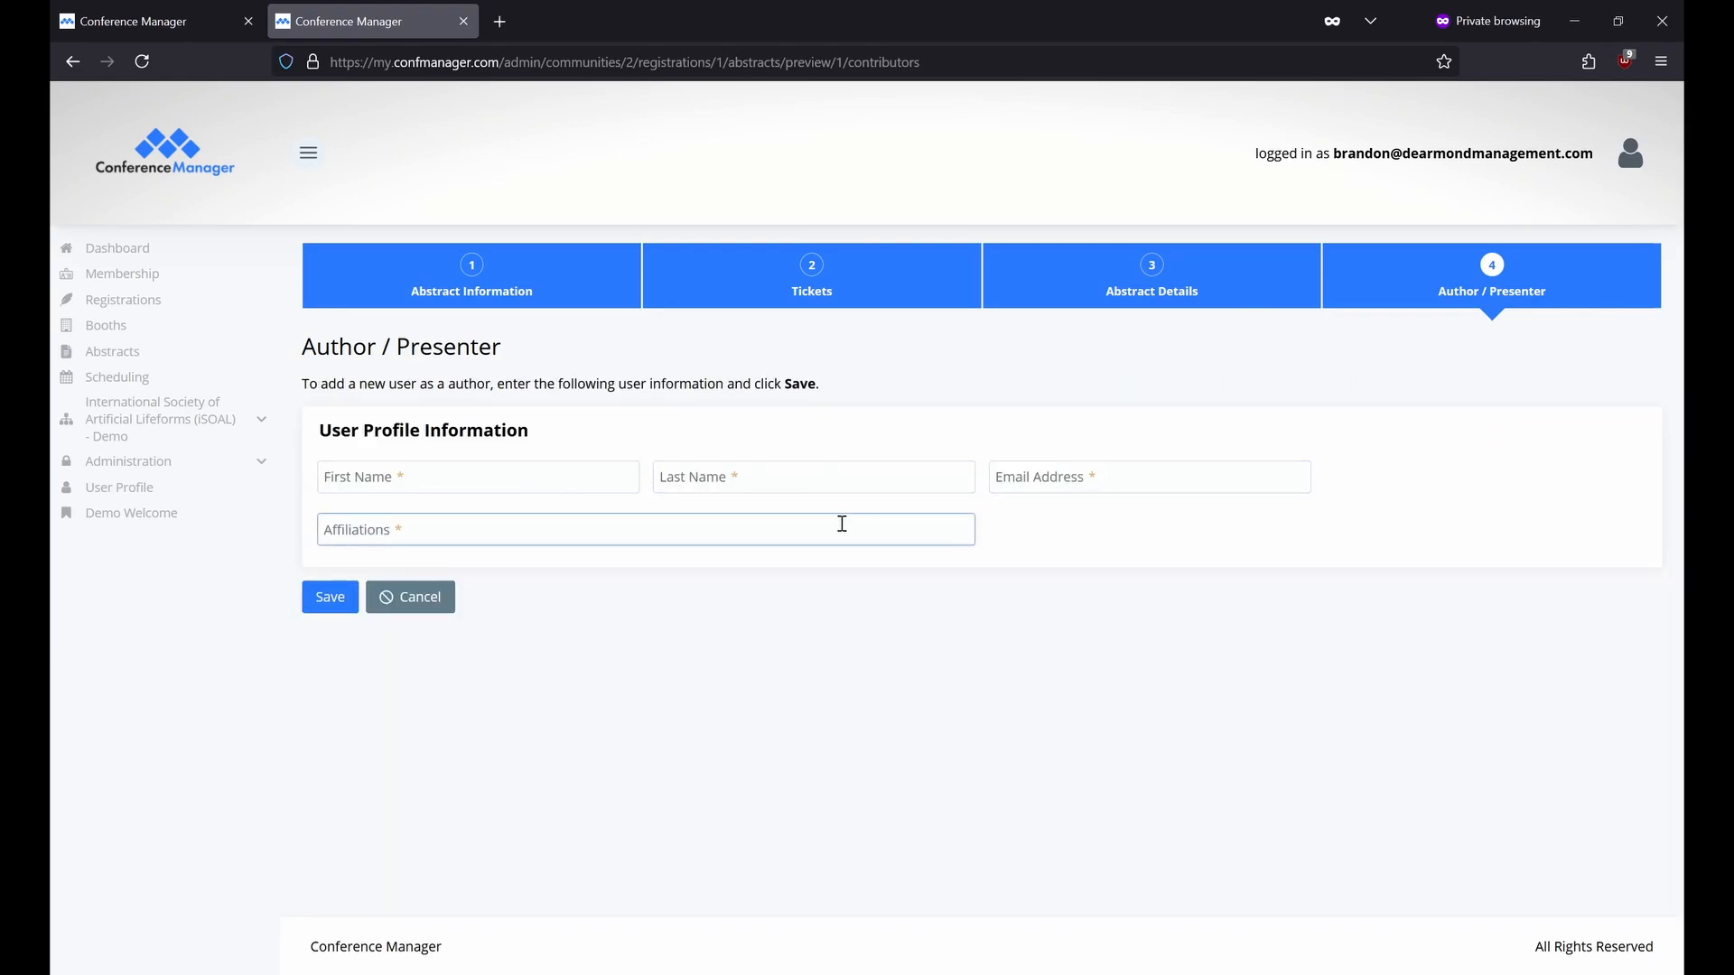
left_click(431, 612)
left_click(1048, 579)
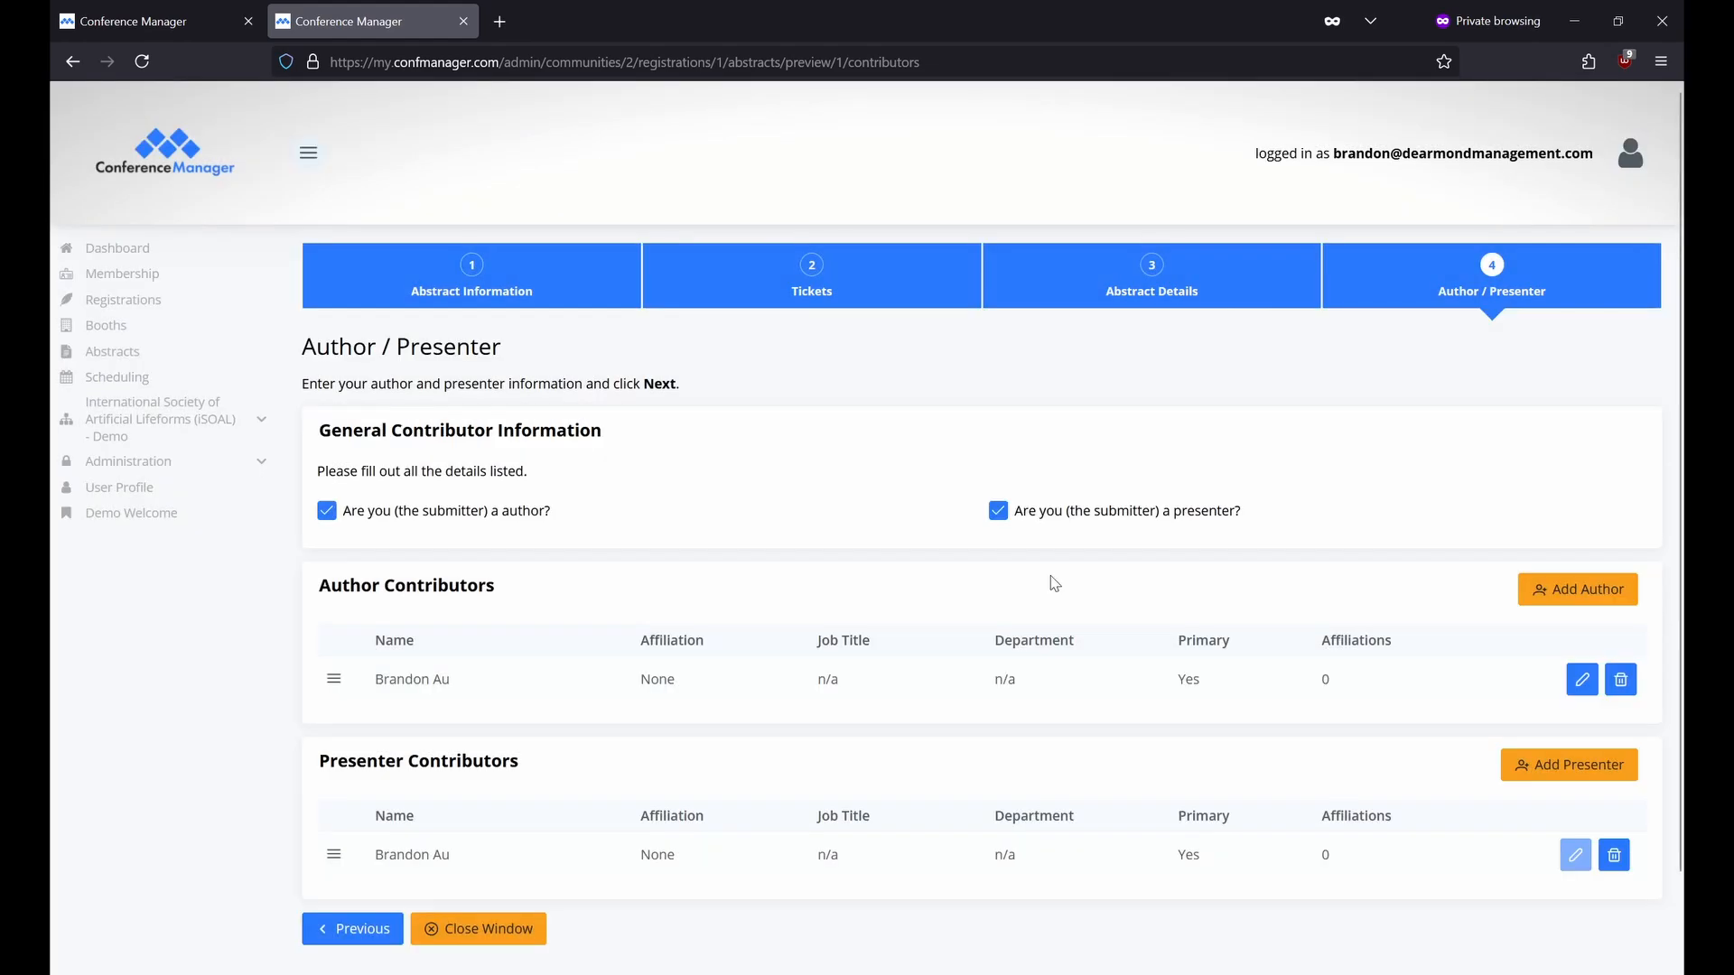
Give the author entry the biography 'x' and save it.
left_click(1581, 685)
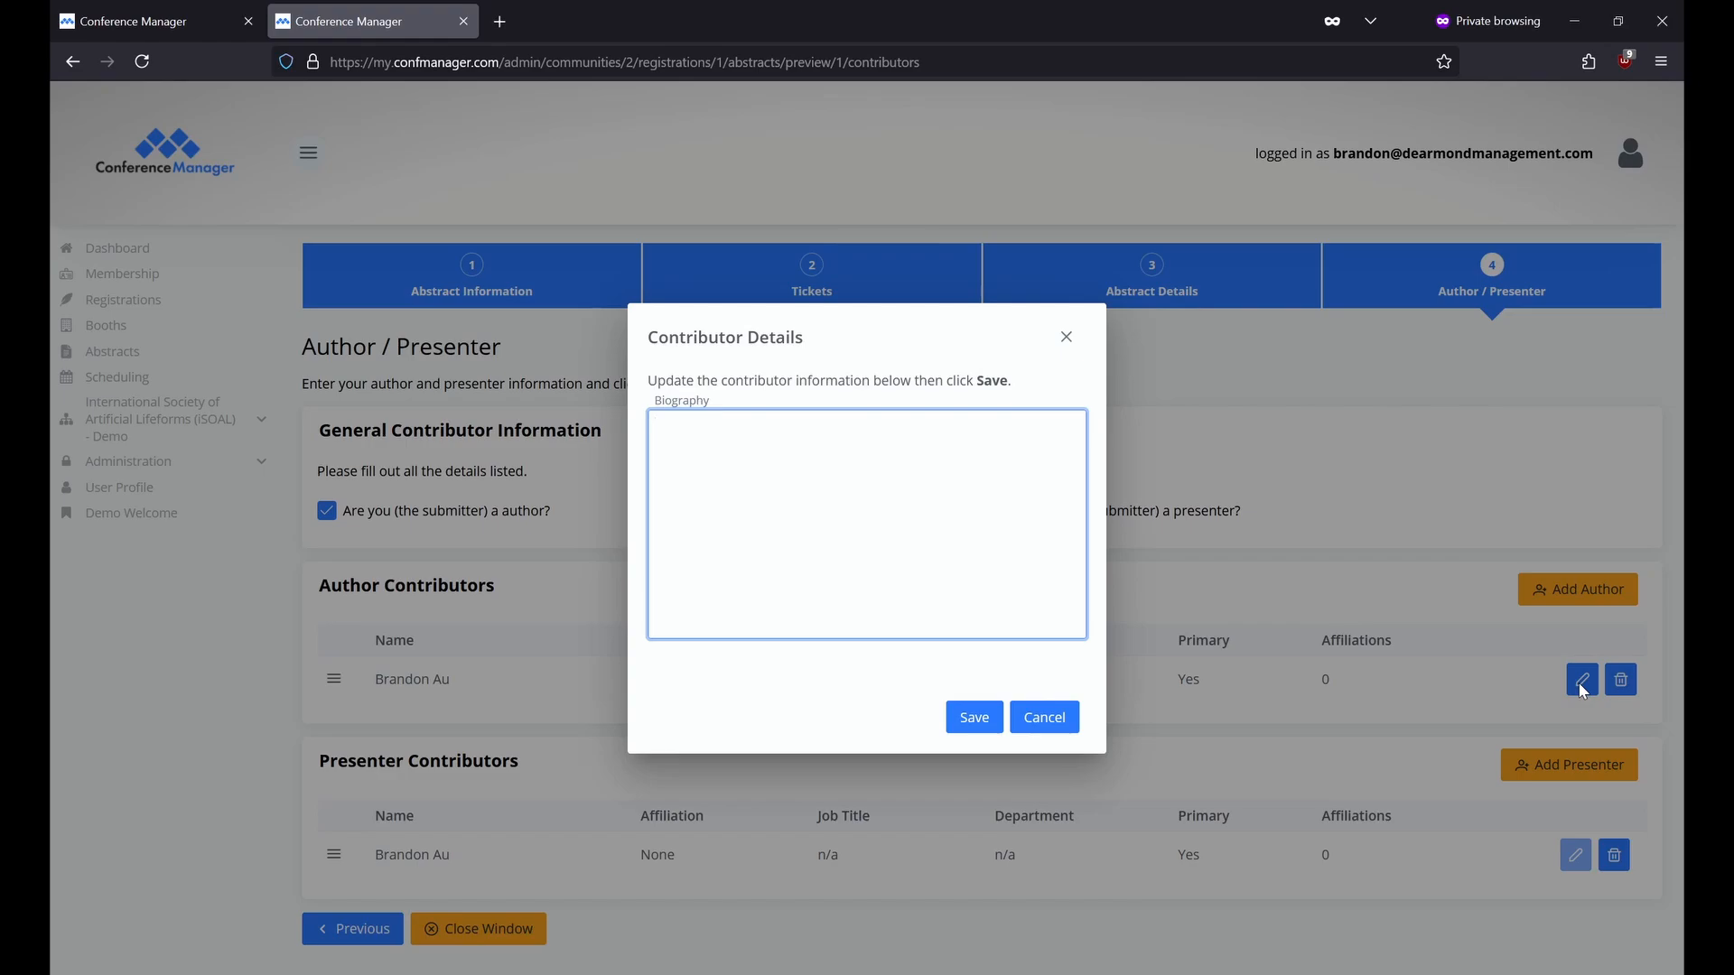
type("x")
left_click(974, 719)
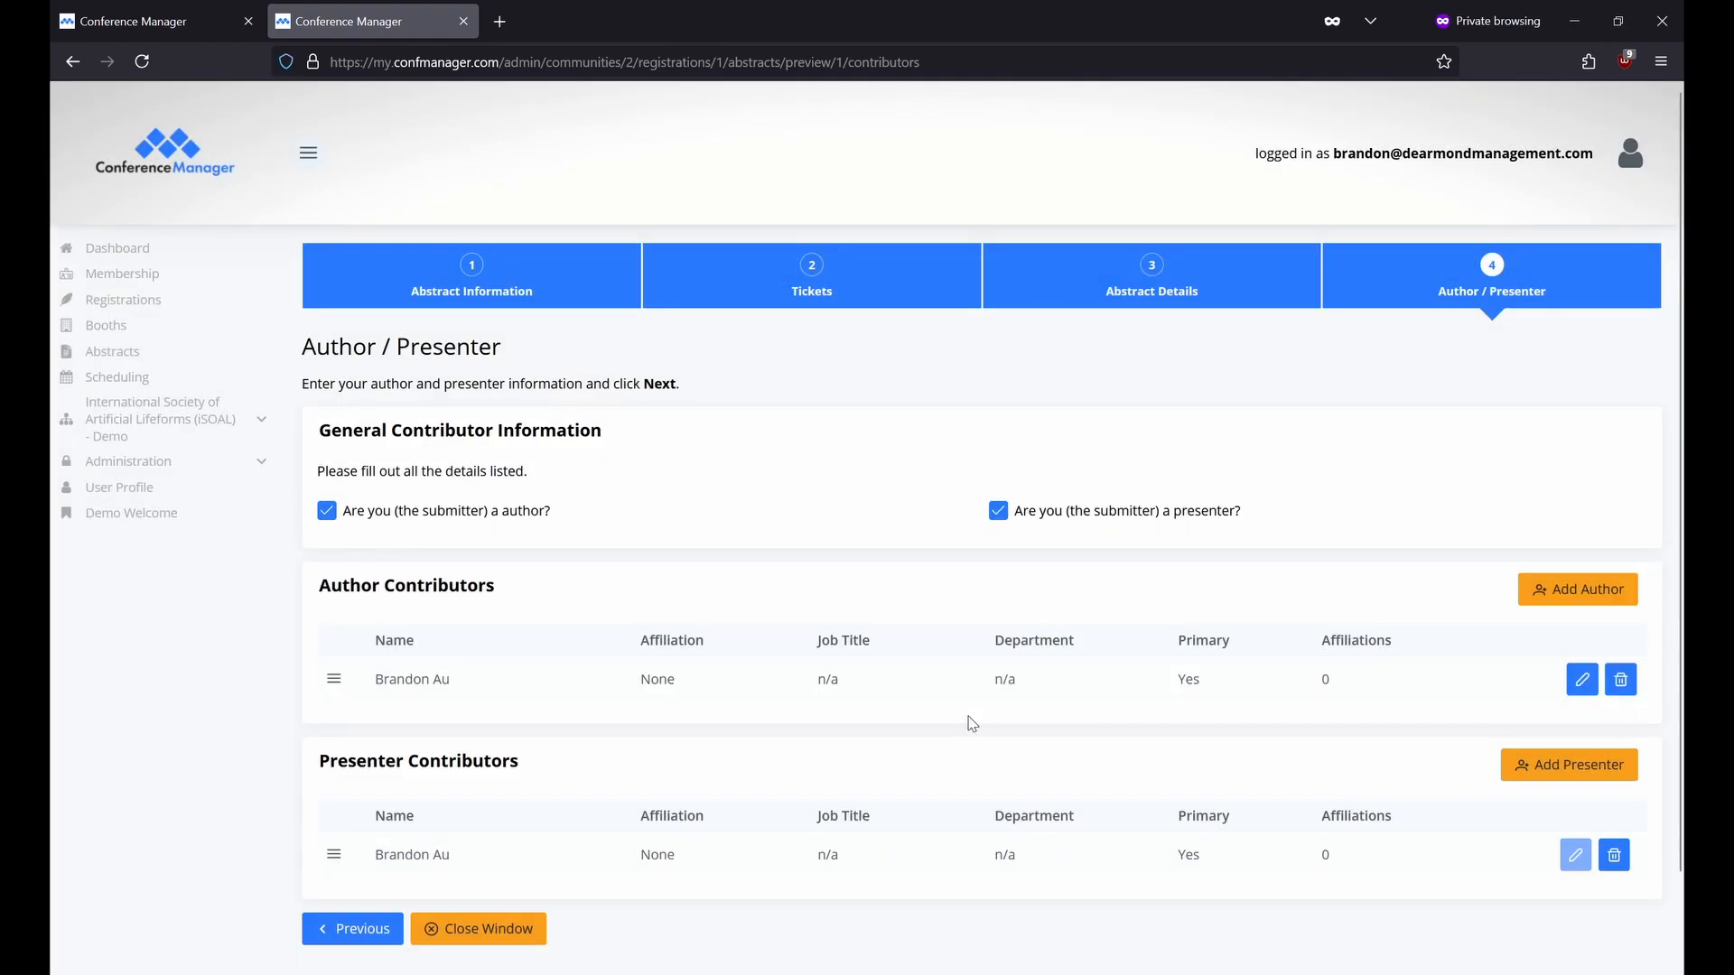